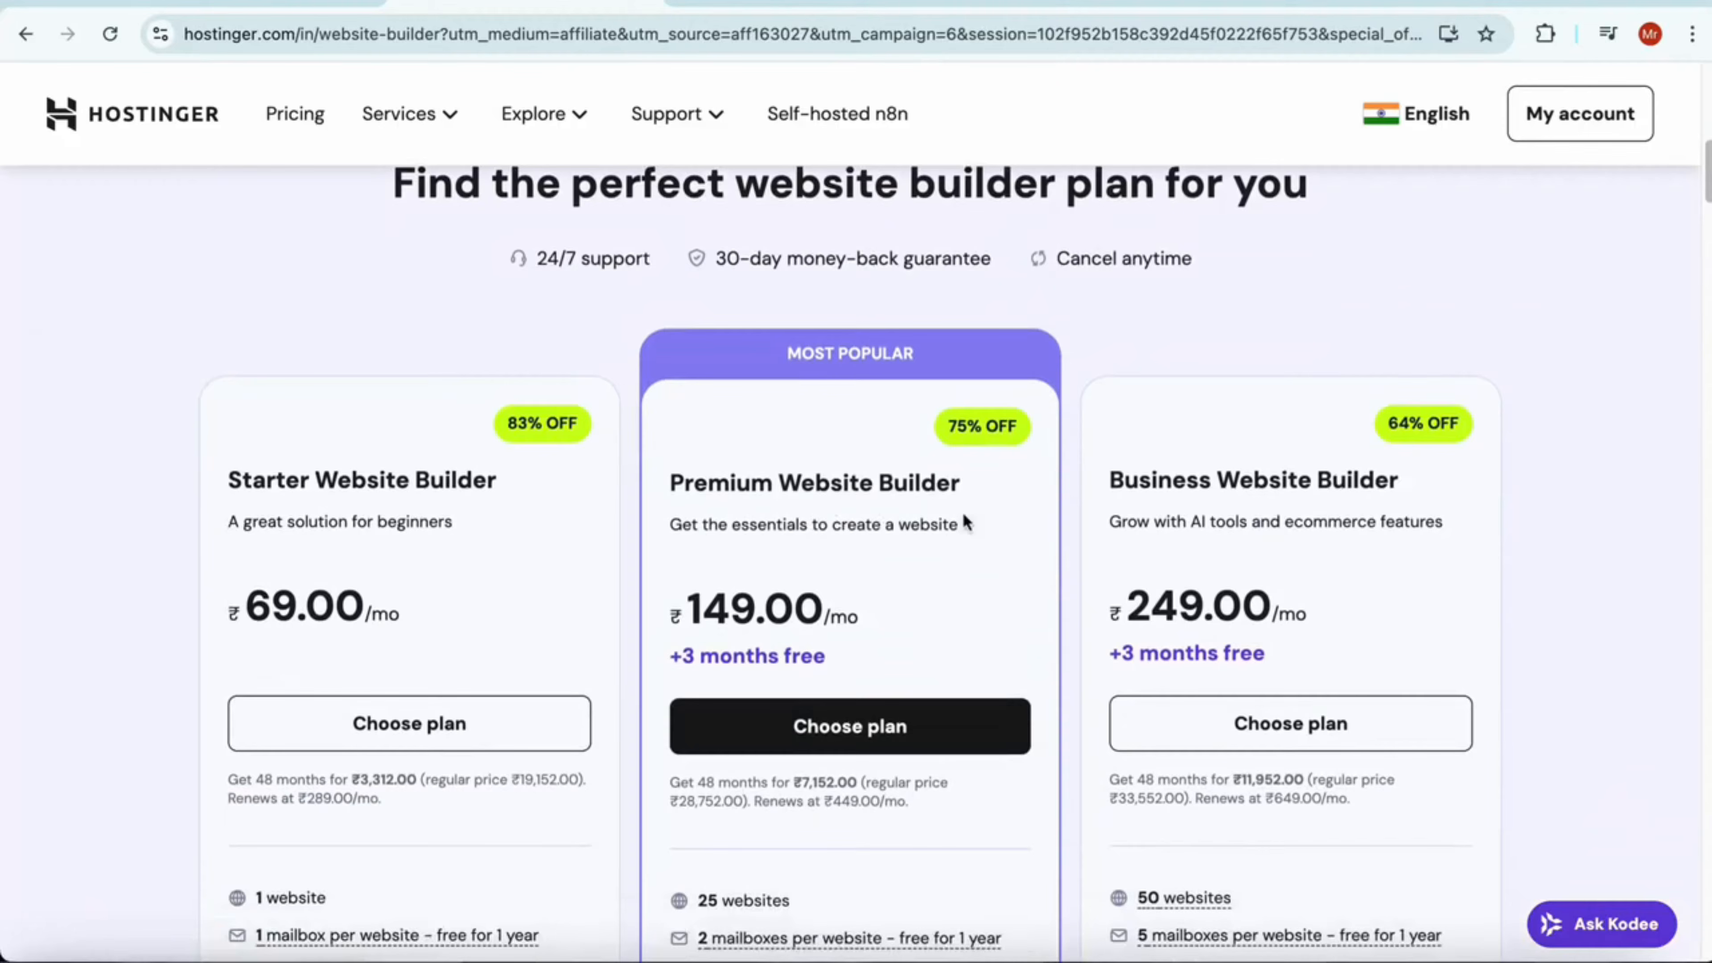
Compare the website builder plans and choose the Business Website Builder plan
scroll(1356, 547, down, 2)
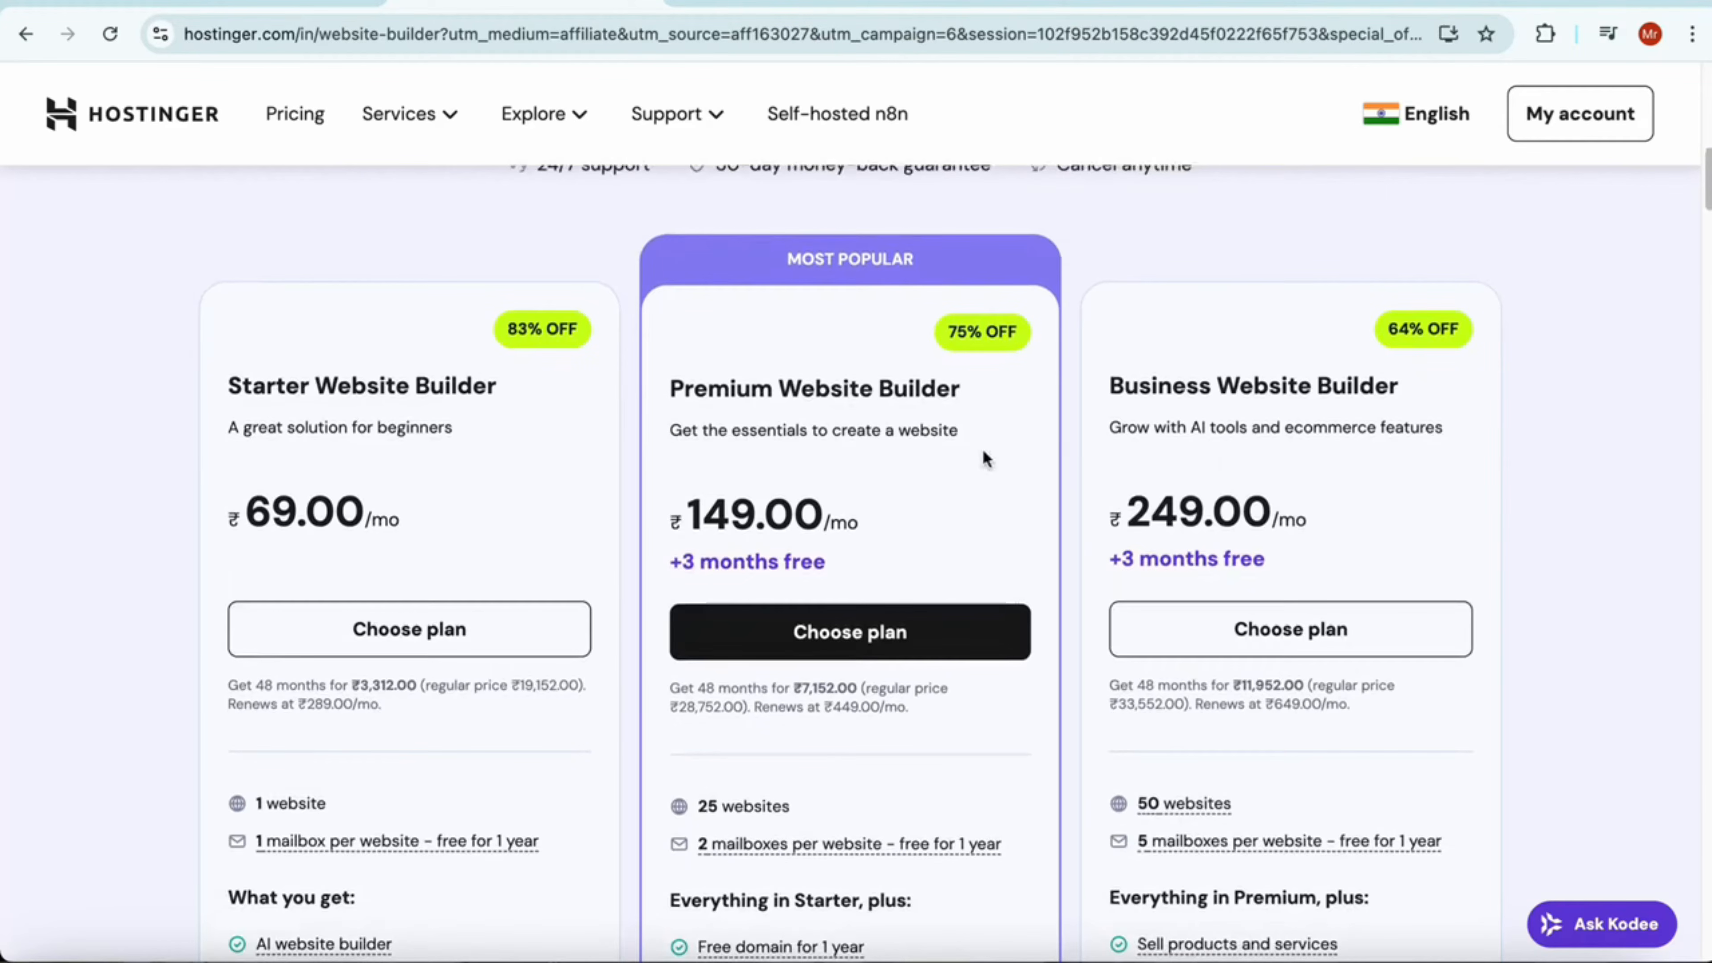
scroll(1275, 484, down, 3)
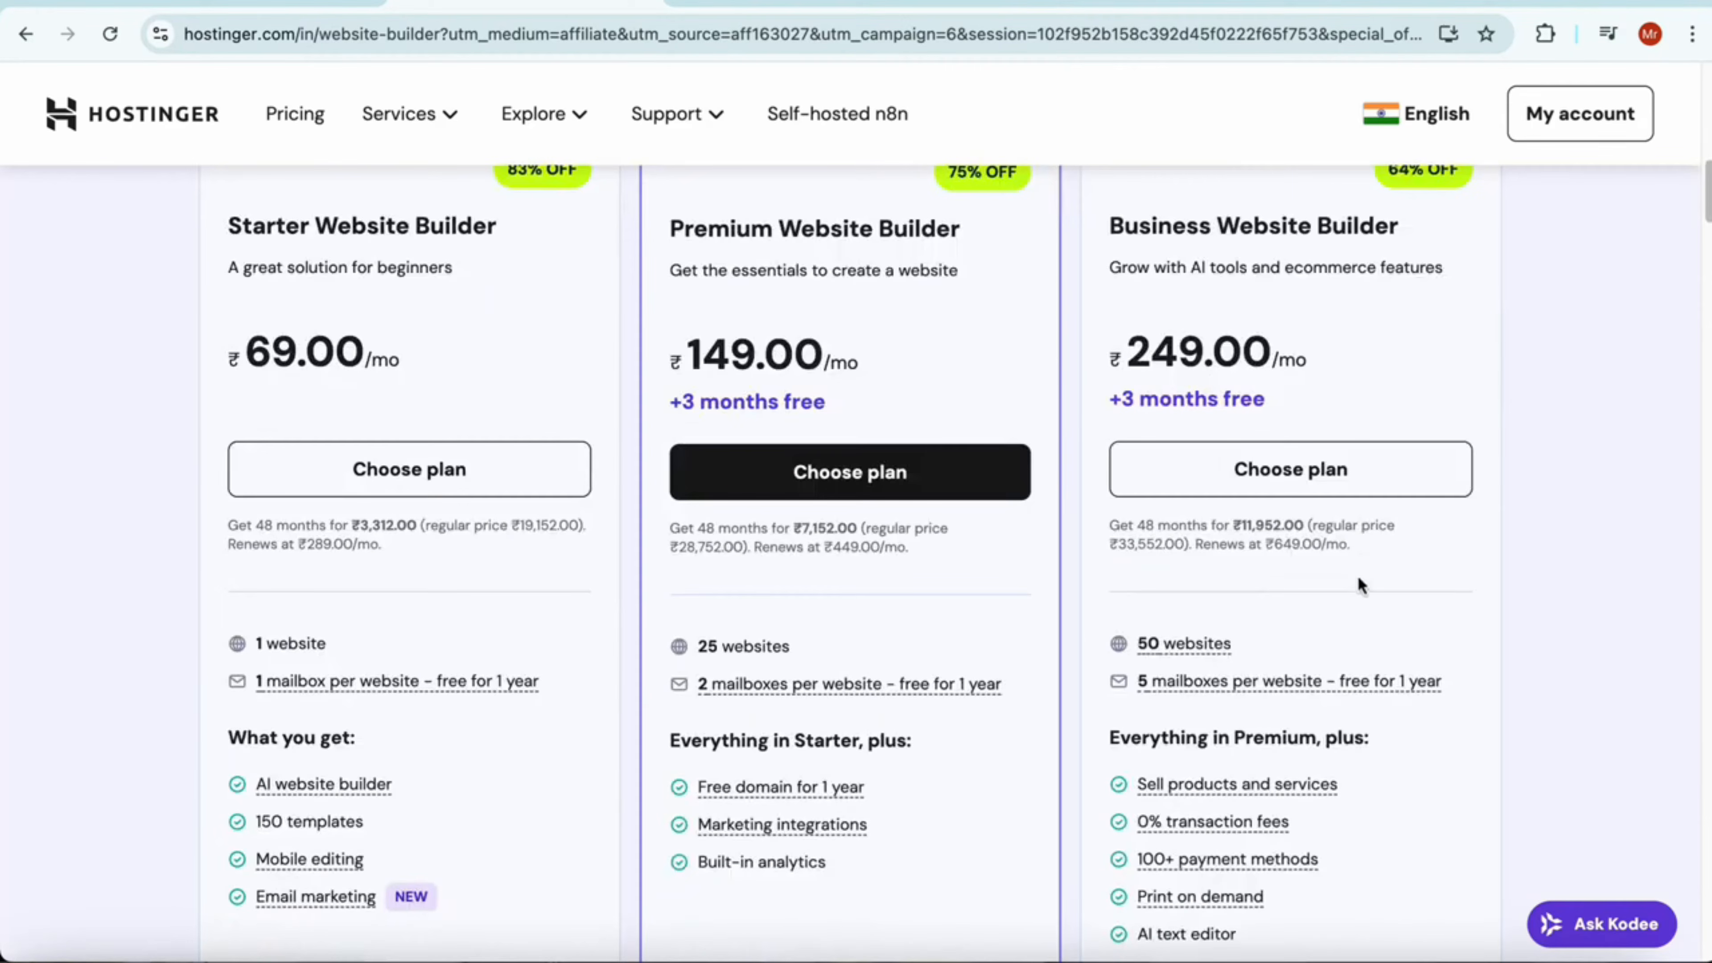
scroll(1357, 575, up, 5)
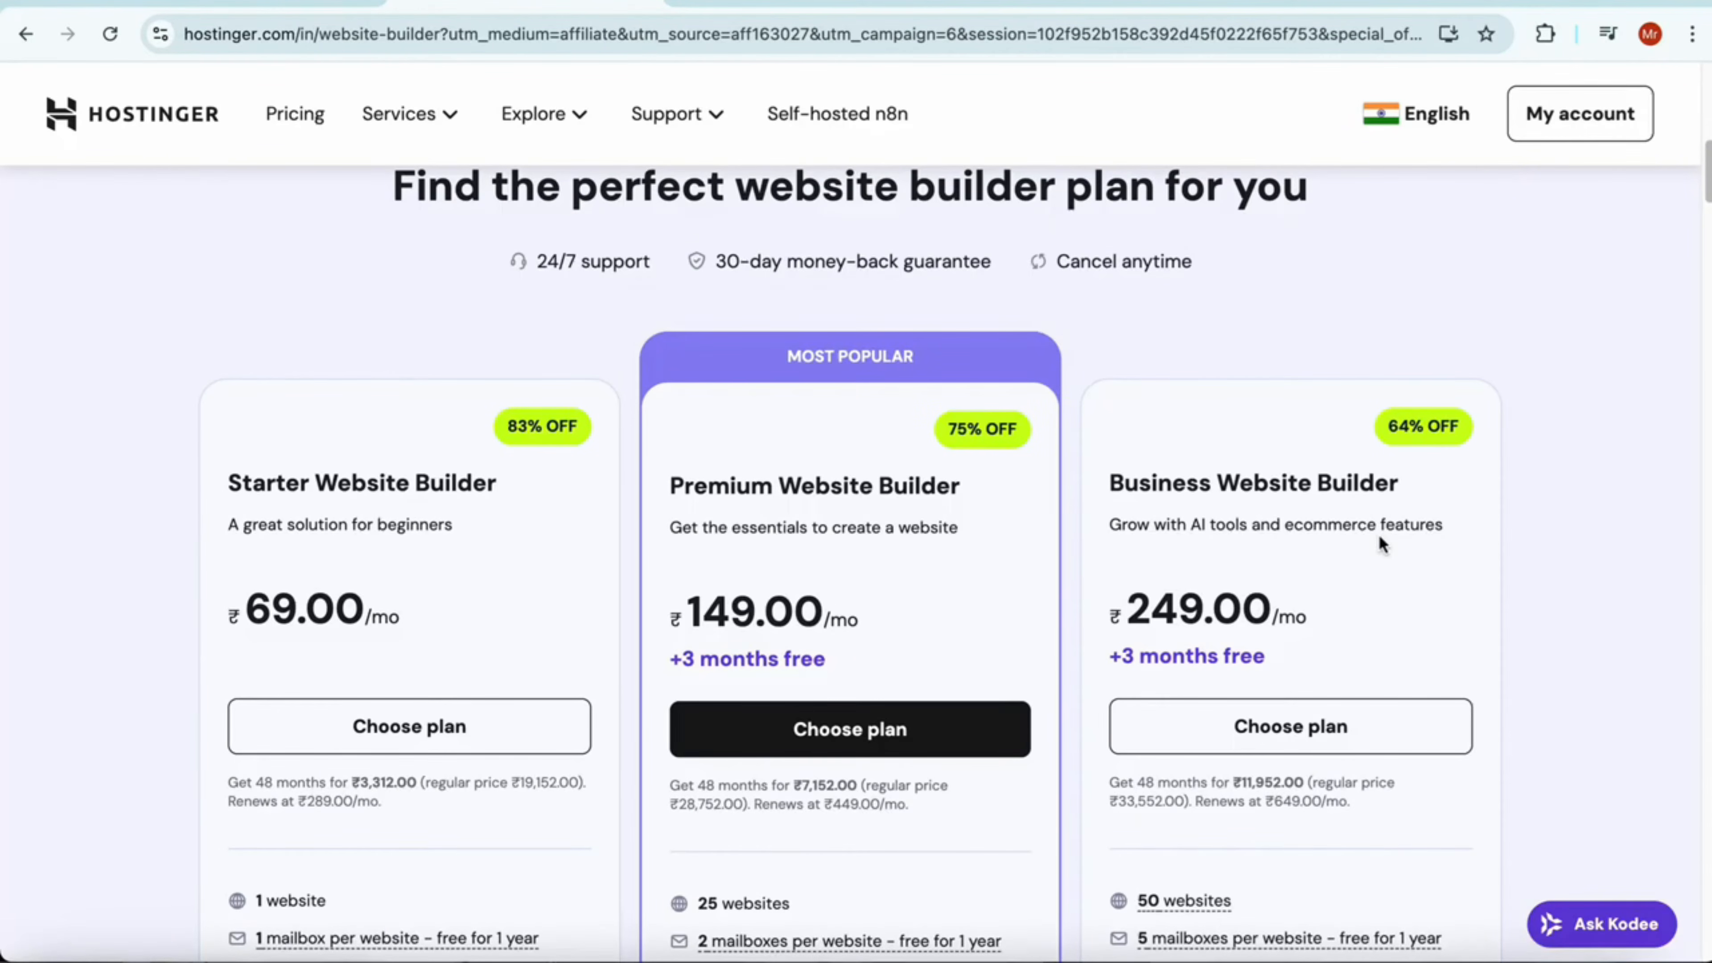
click(1335, 726)
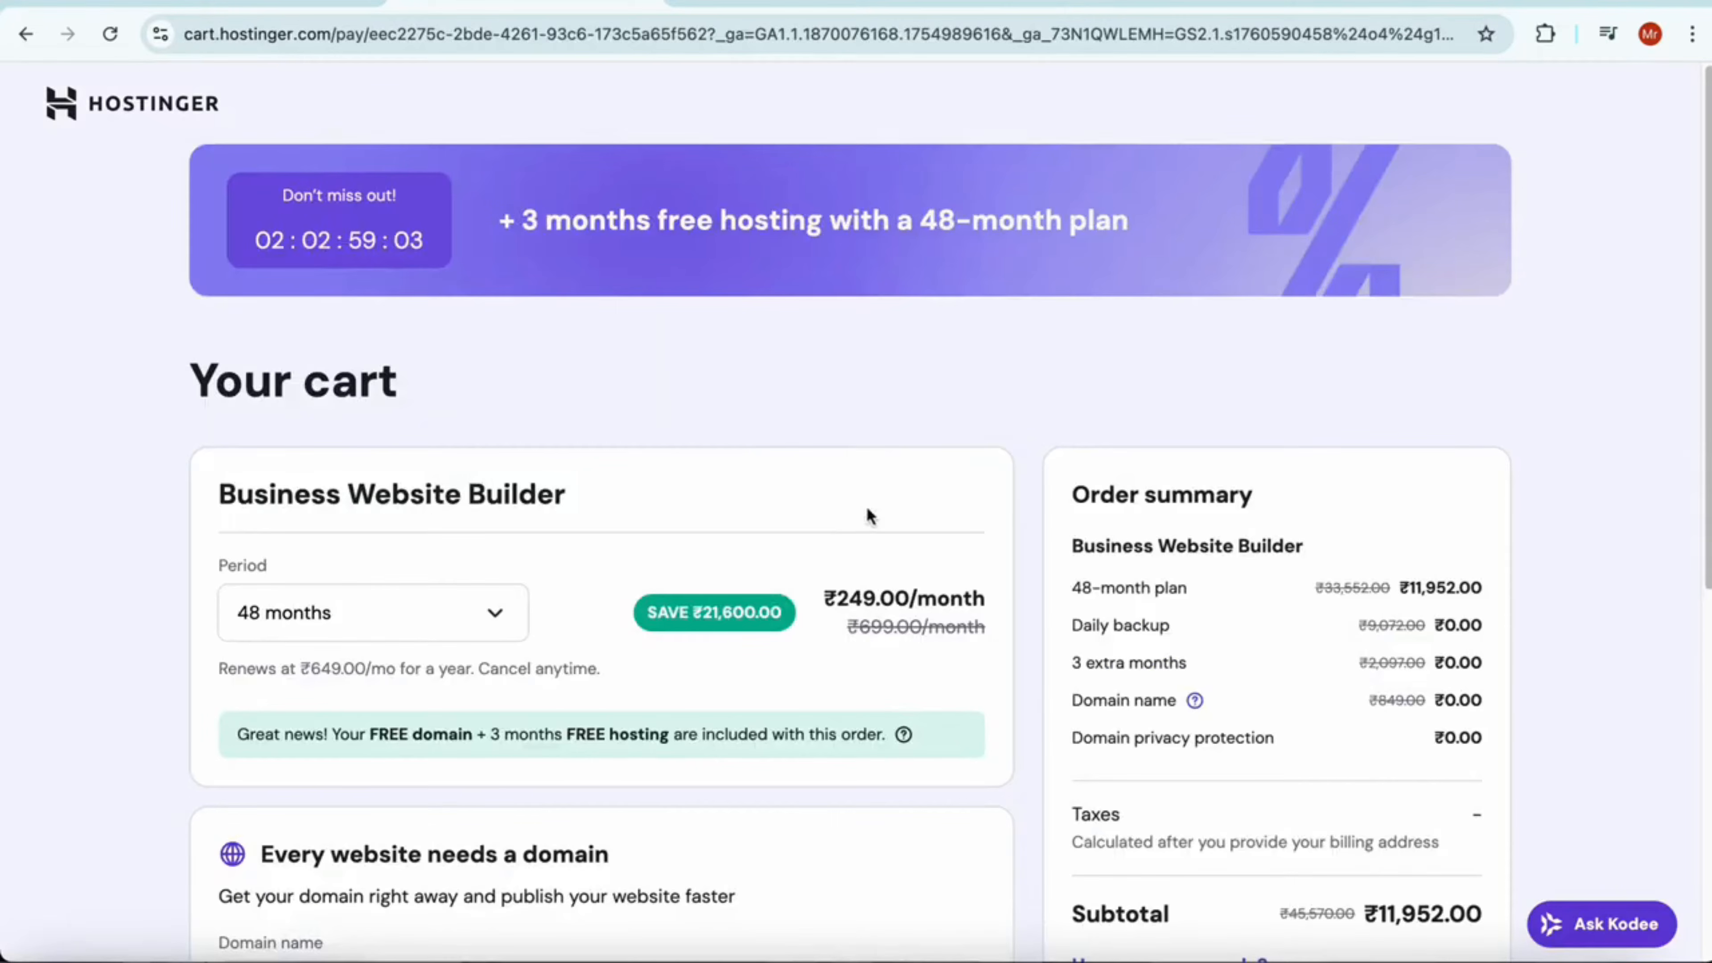
Try the 1-month billing period for the Business Website Builder and return it to 48 months
scroll(869, 516, down, 2)
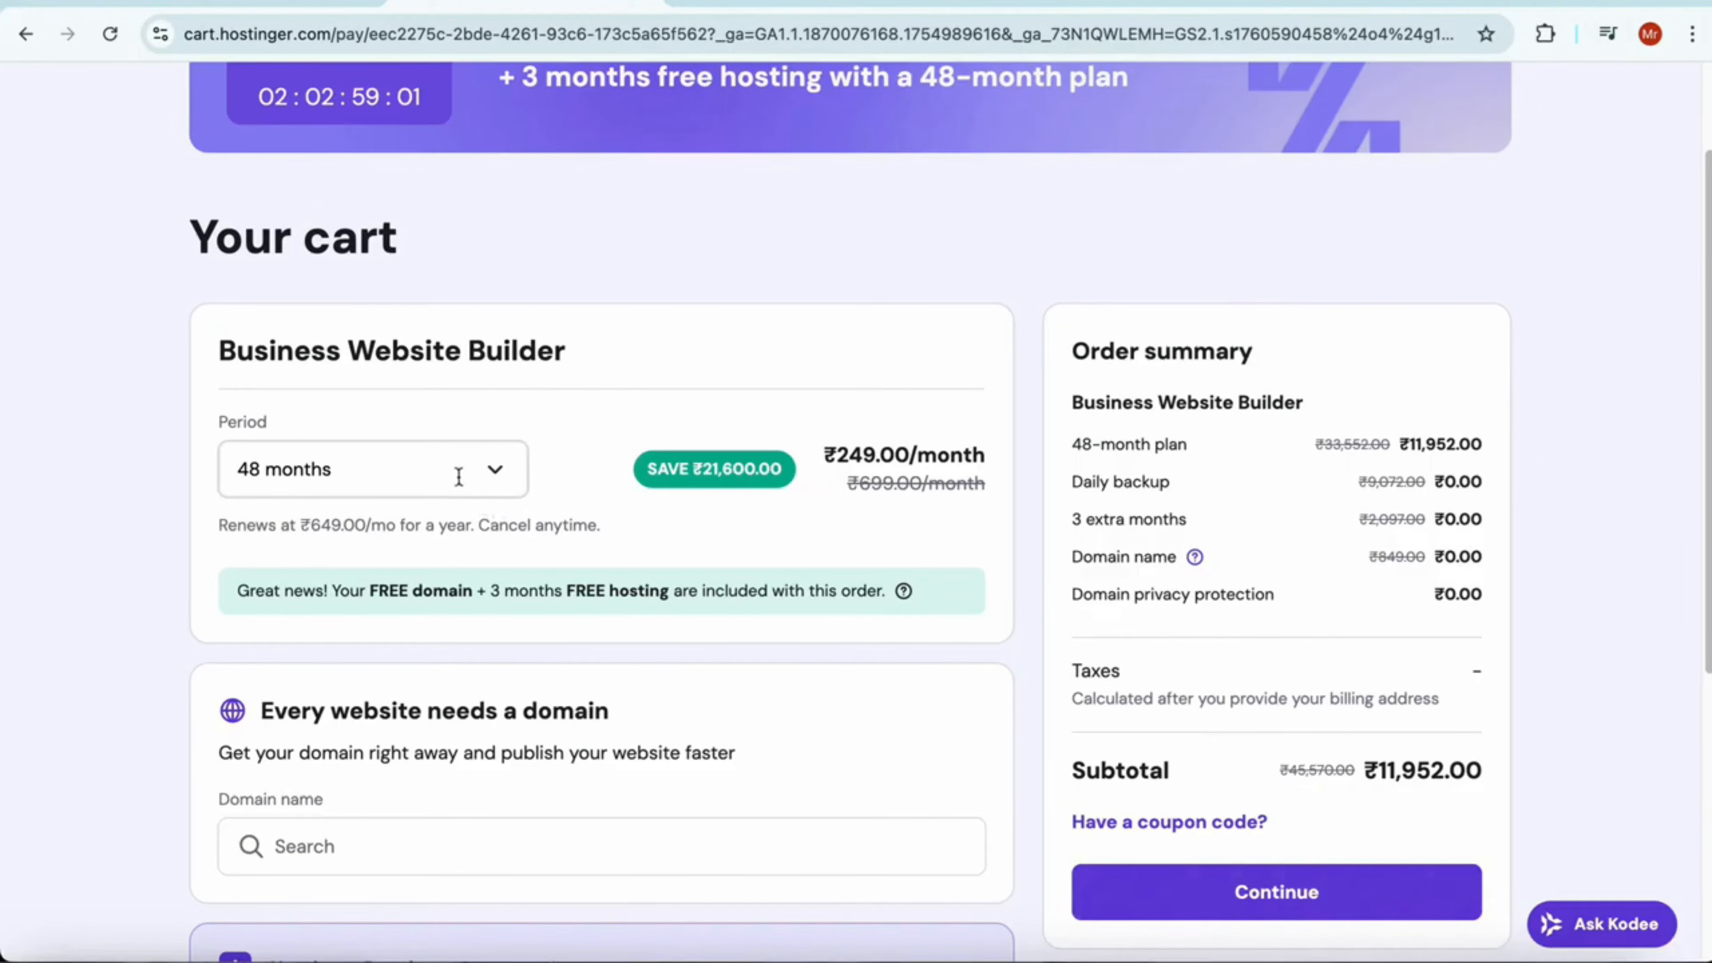
click(458, 476)
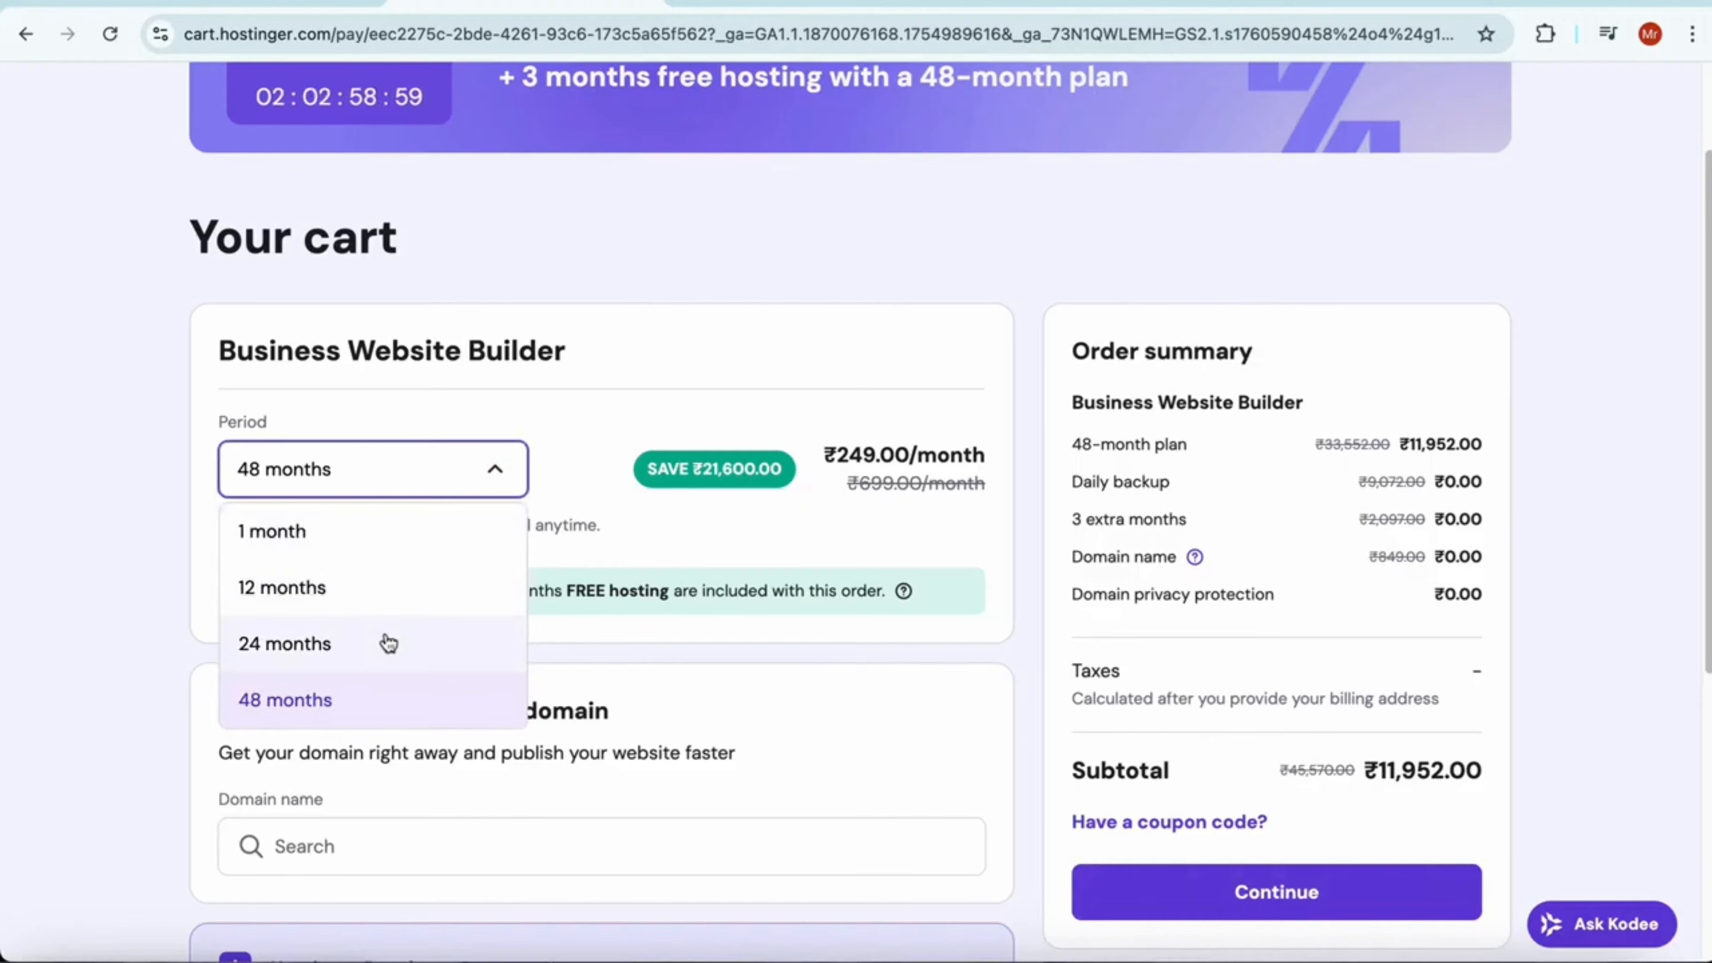
click(376, 530)
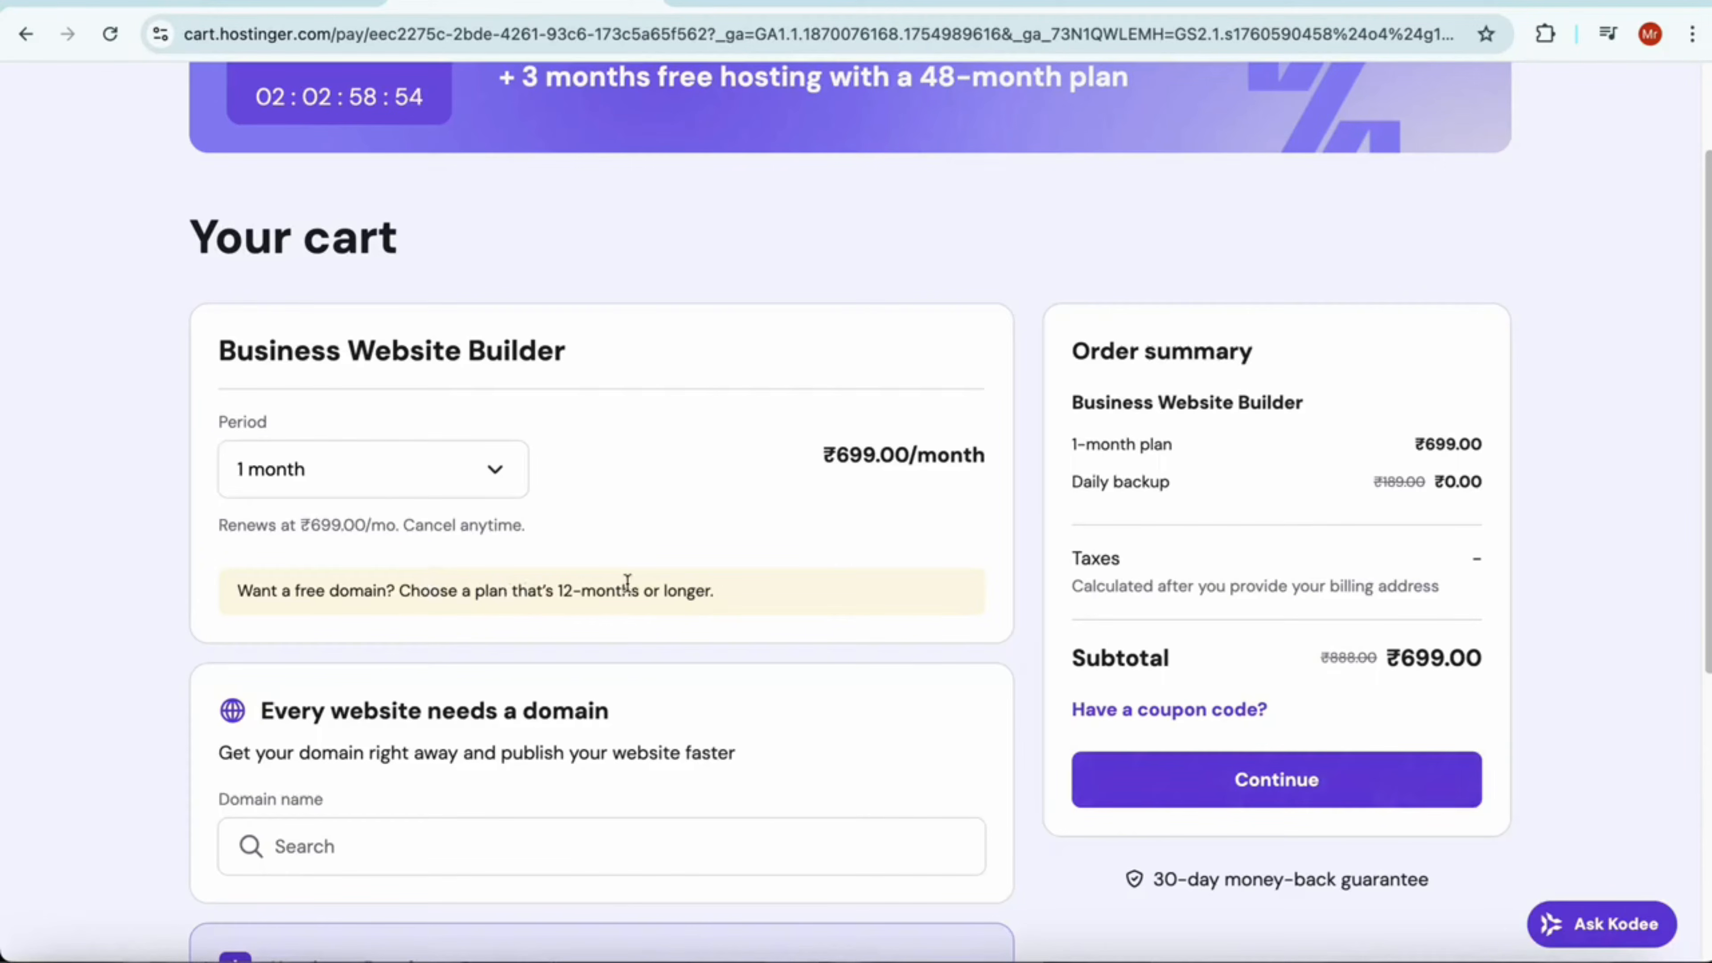
click(451, 468)
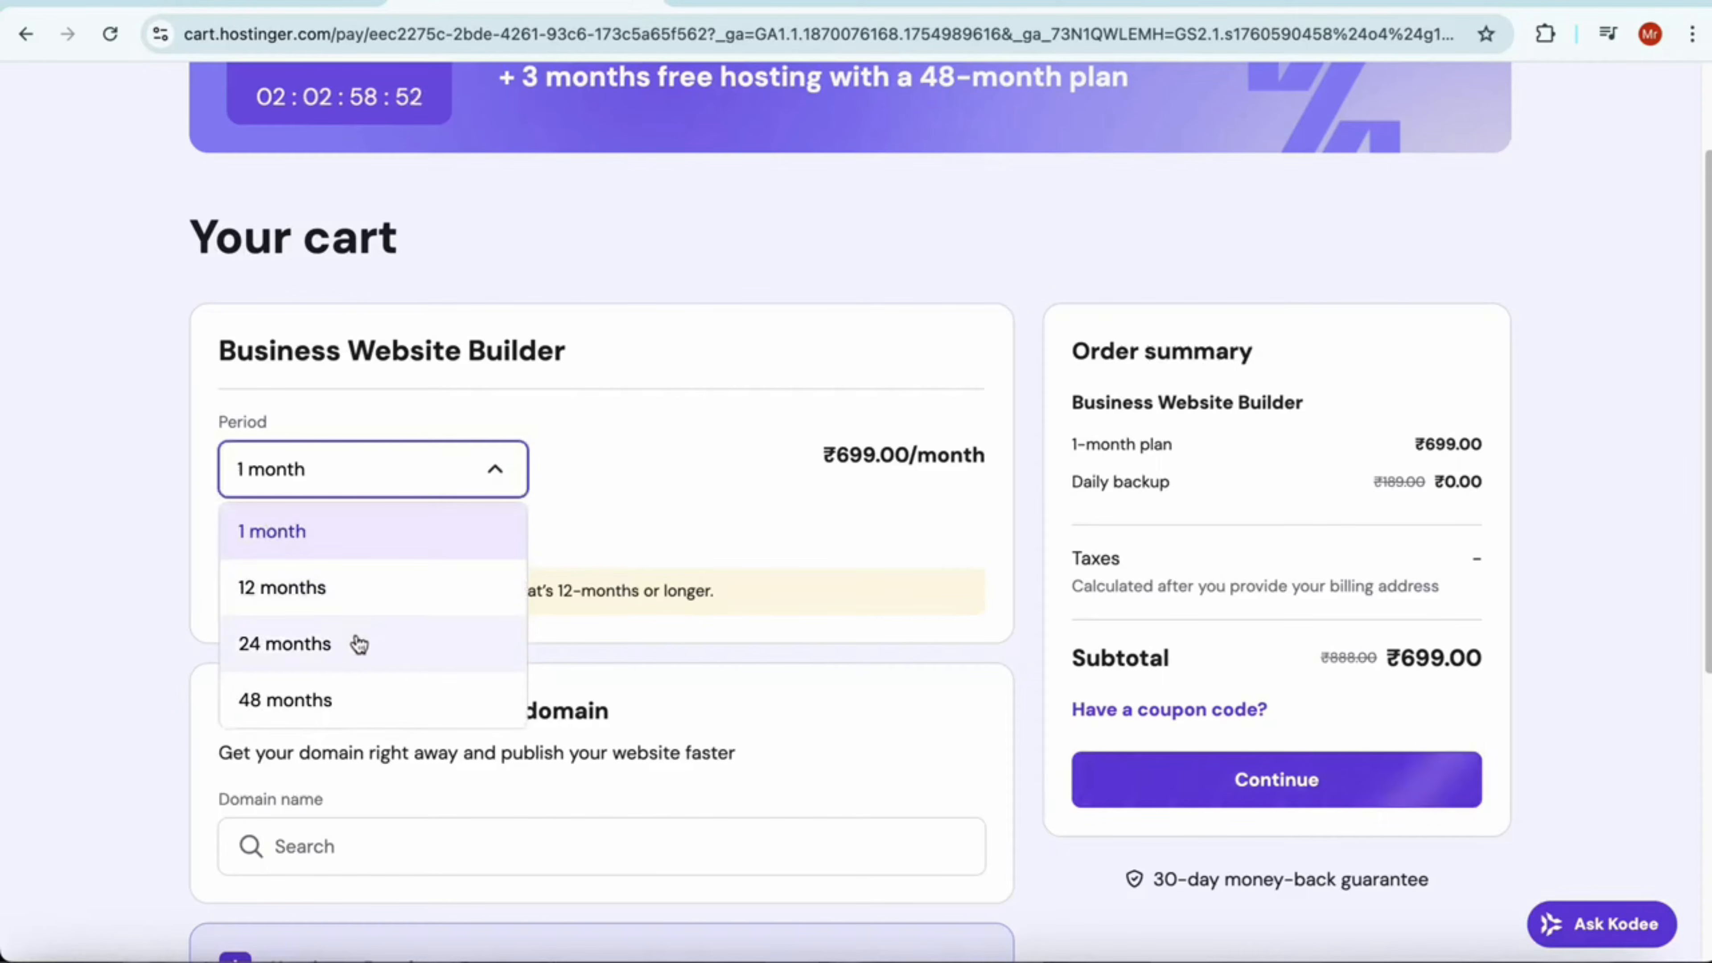
click(356, 682)
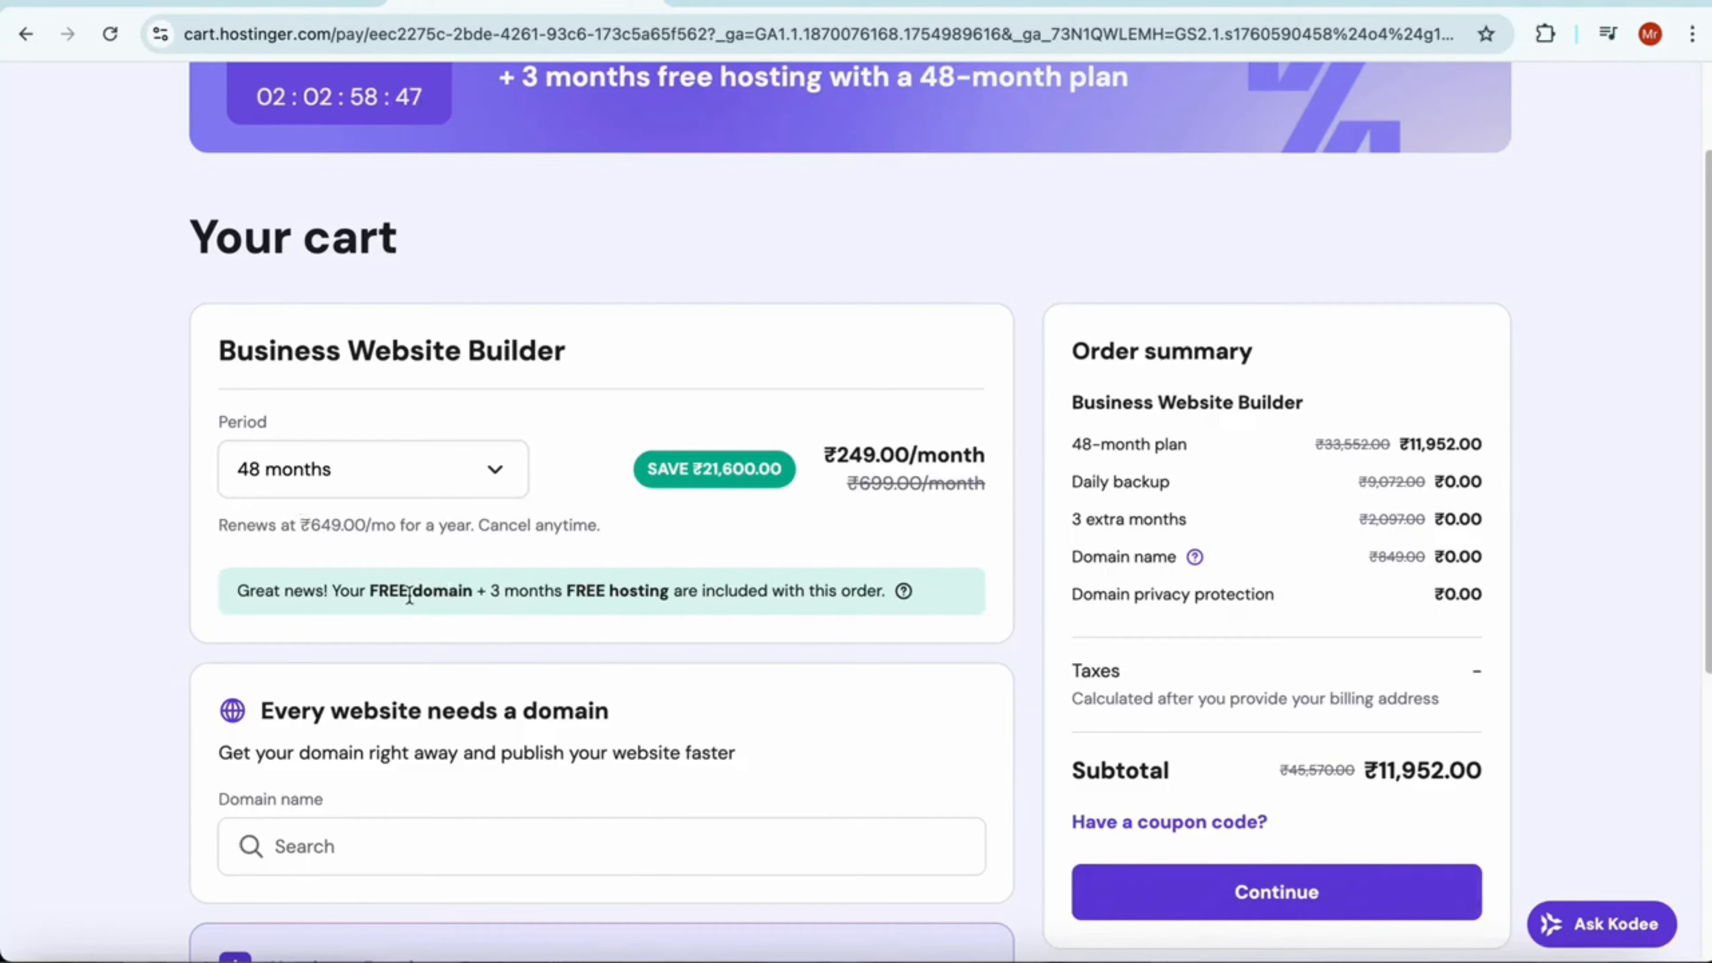
drag(374, 590, 669, 591)
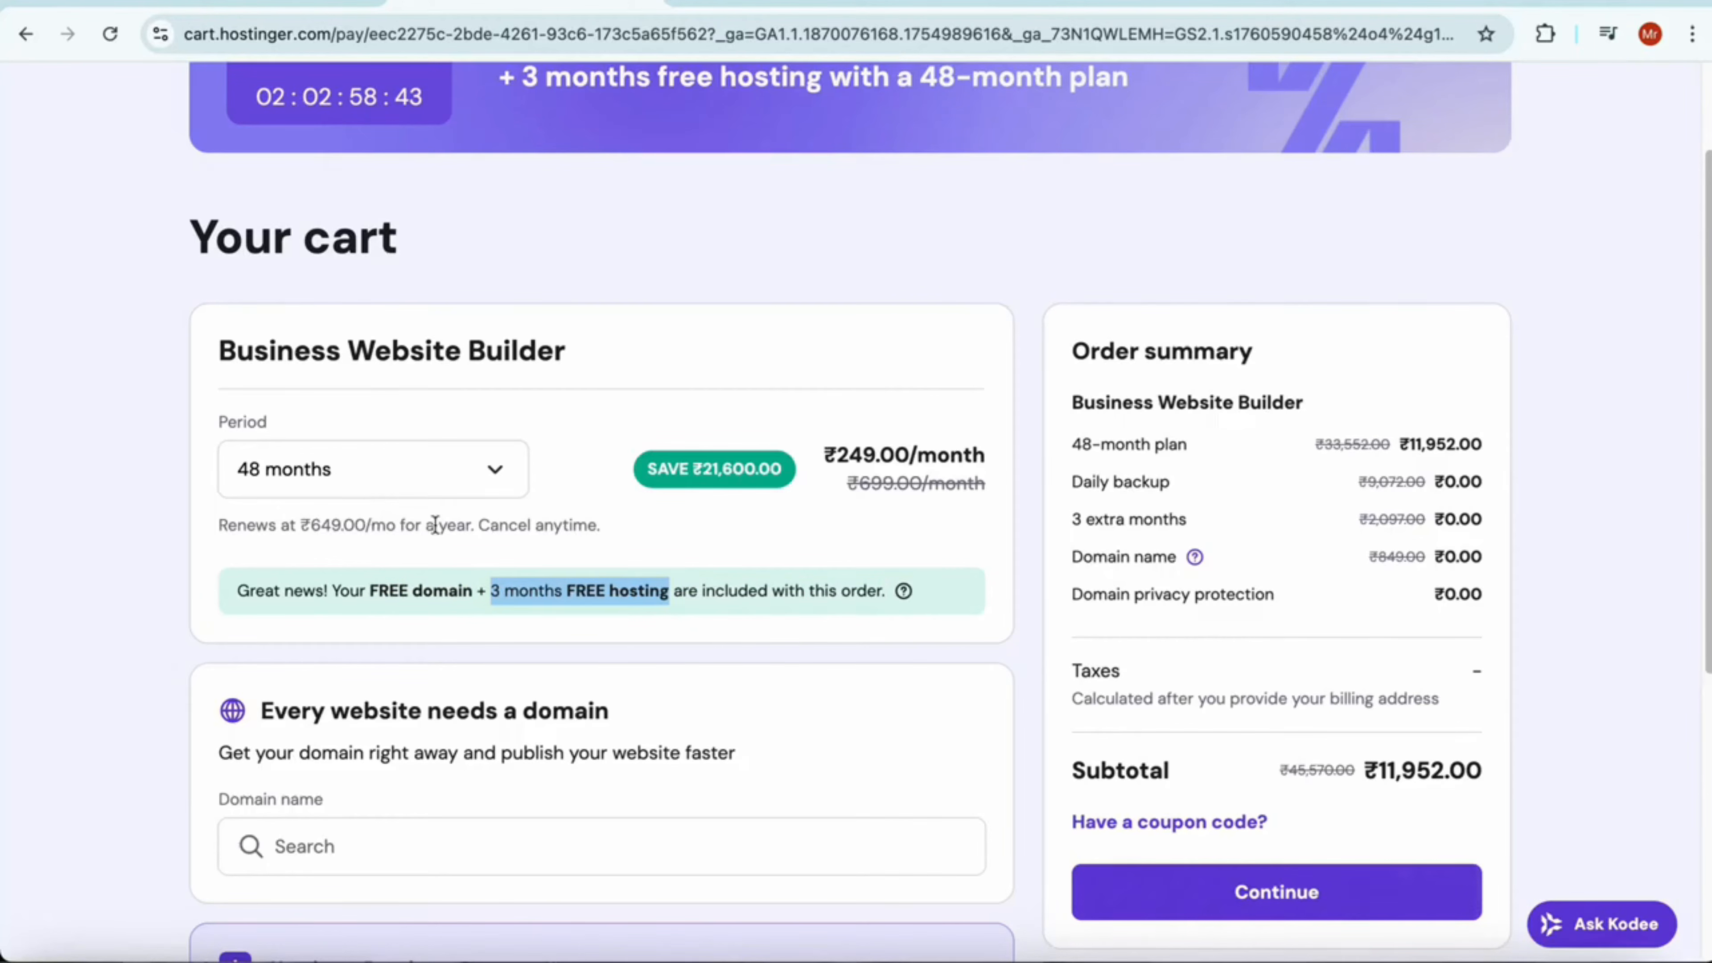
Apply the coupon code HELLOTEJAA to the order and check the discount
scroll(536, 529, down, 1)
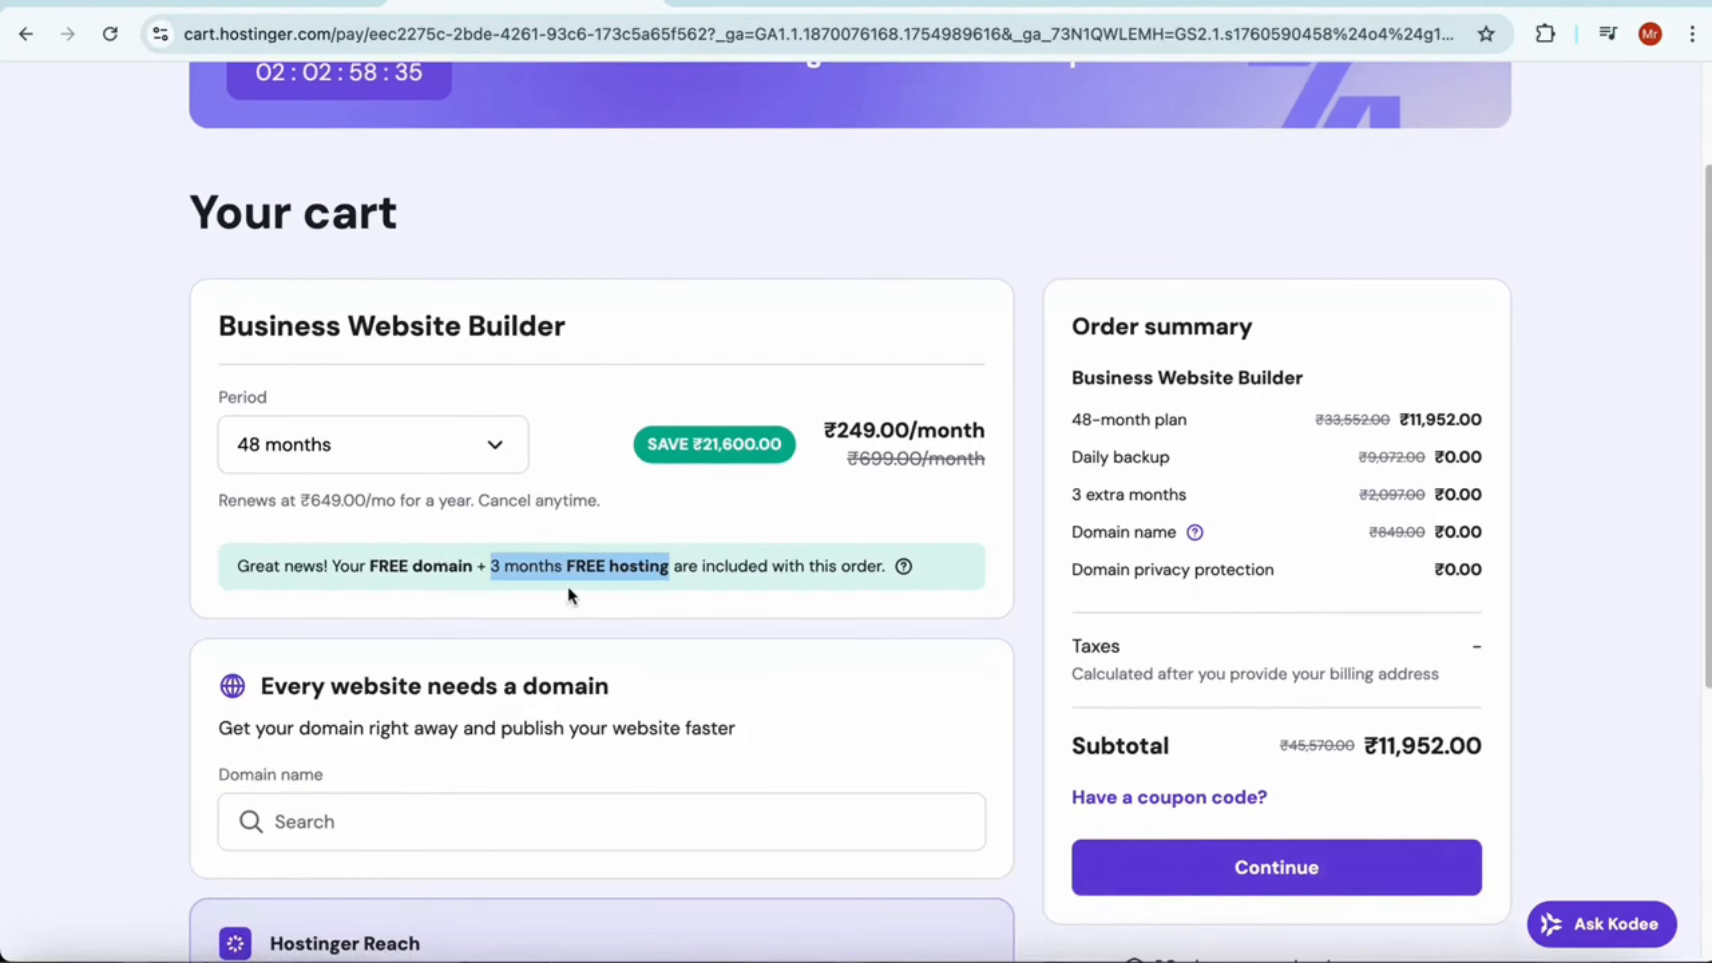
scroll(471, 593, down, 3)
click(1147, 593)
click(1142, 703)
text(HELLOTEJAA)
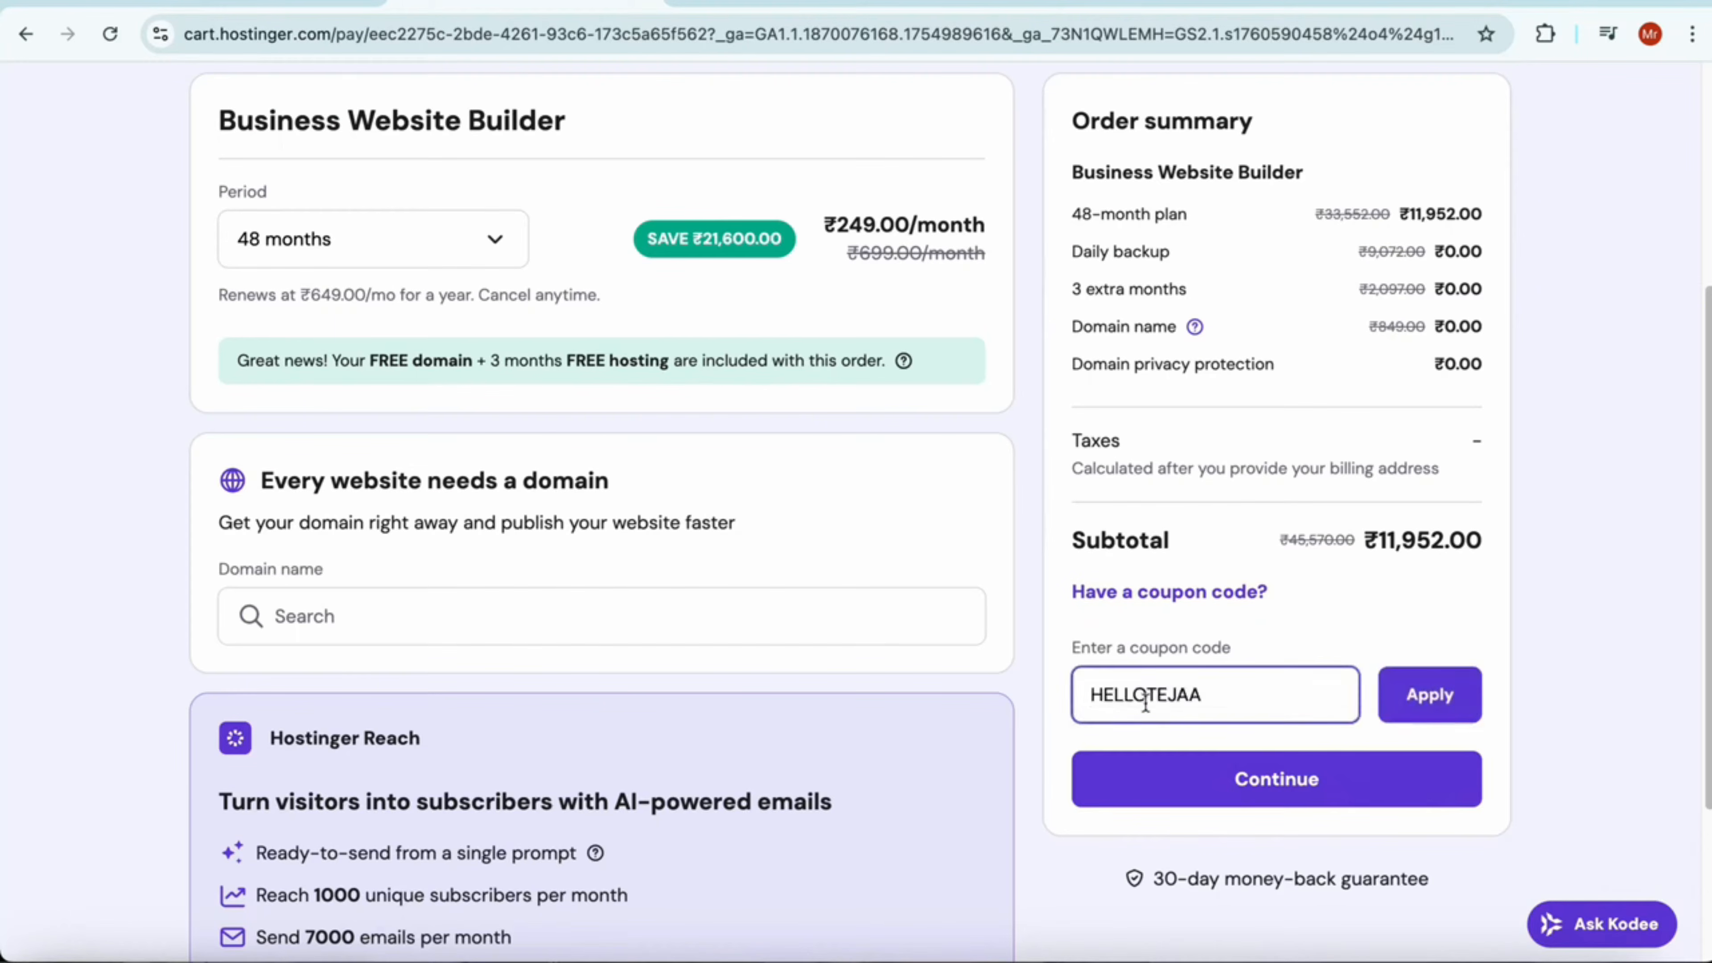
click(1441, 698)
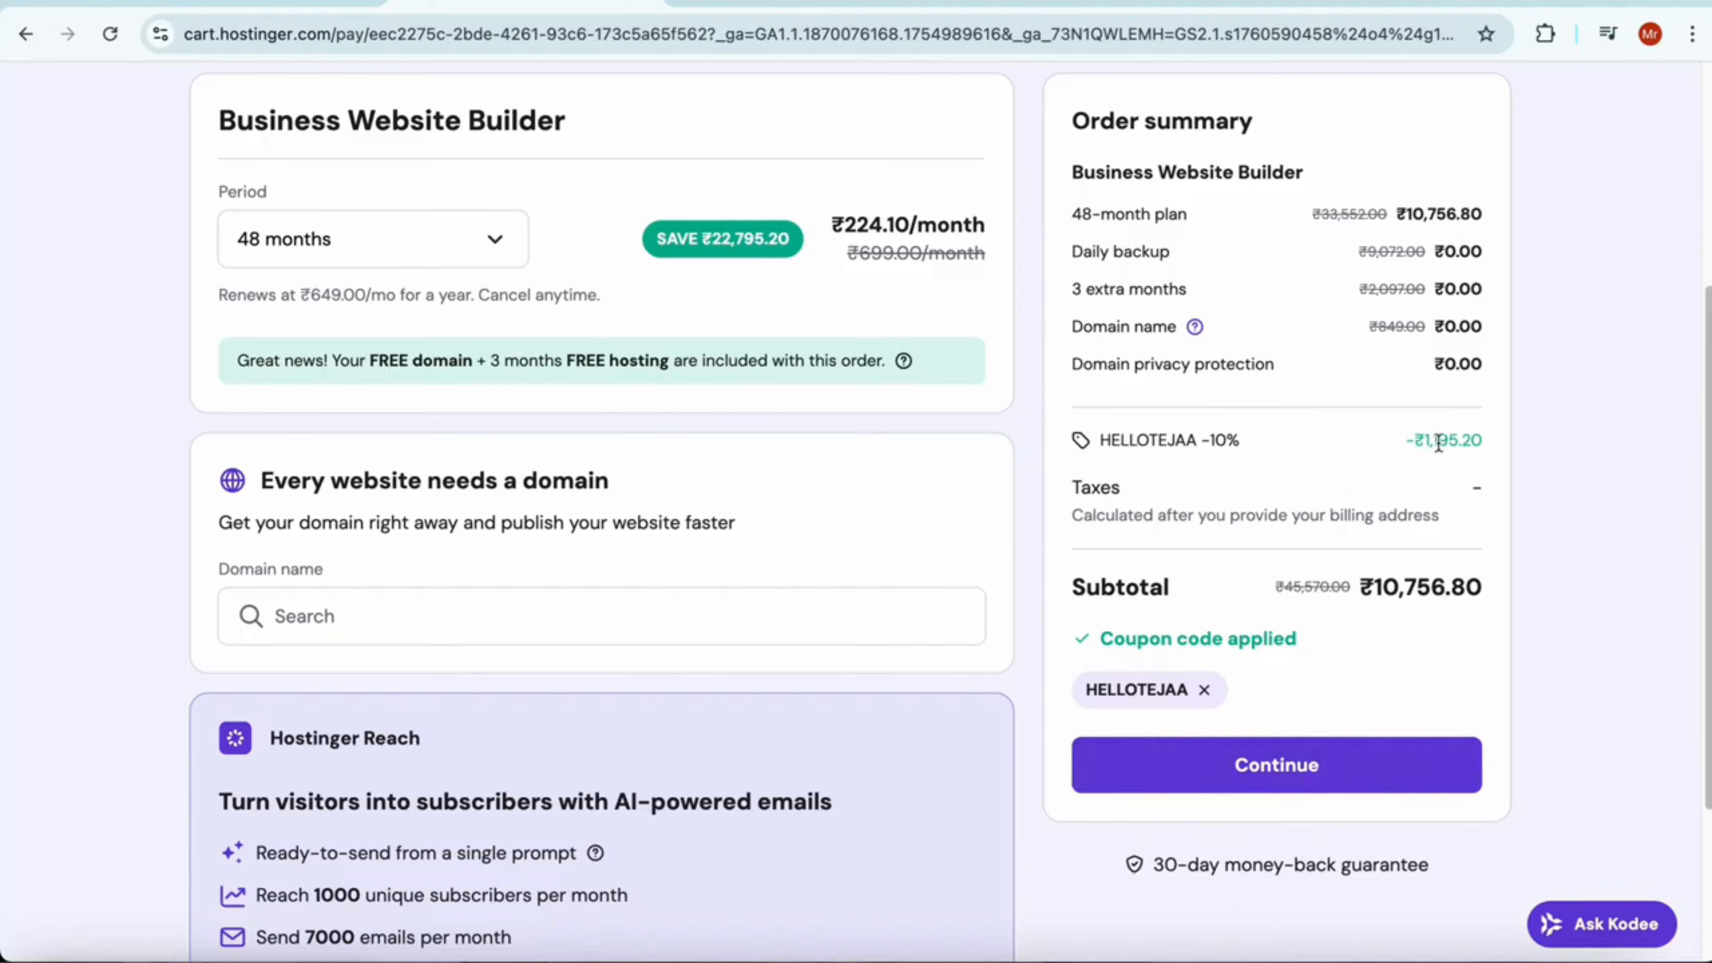
drag(1392, 440, 1493, 445)
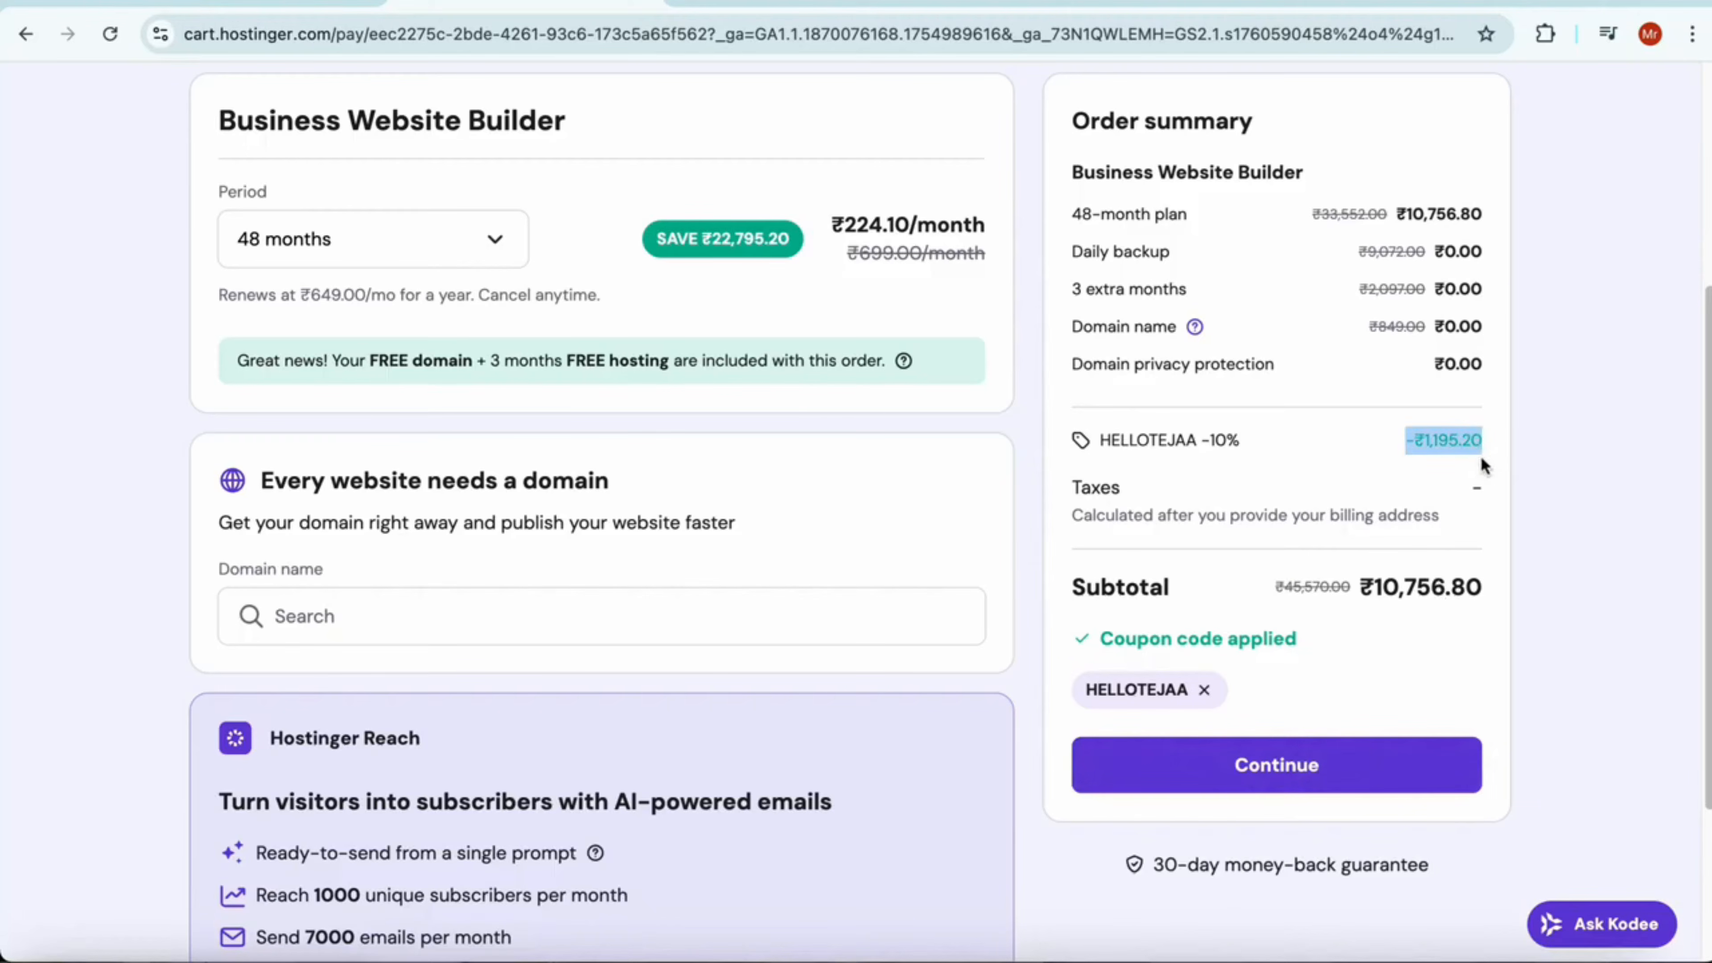
Leave the domain name empty and continue from the cart to registration and checkout
scroll(1480, 464, down, 1)
click(444, 552)
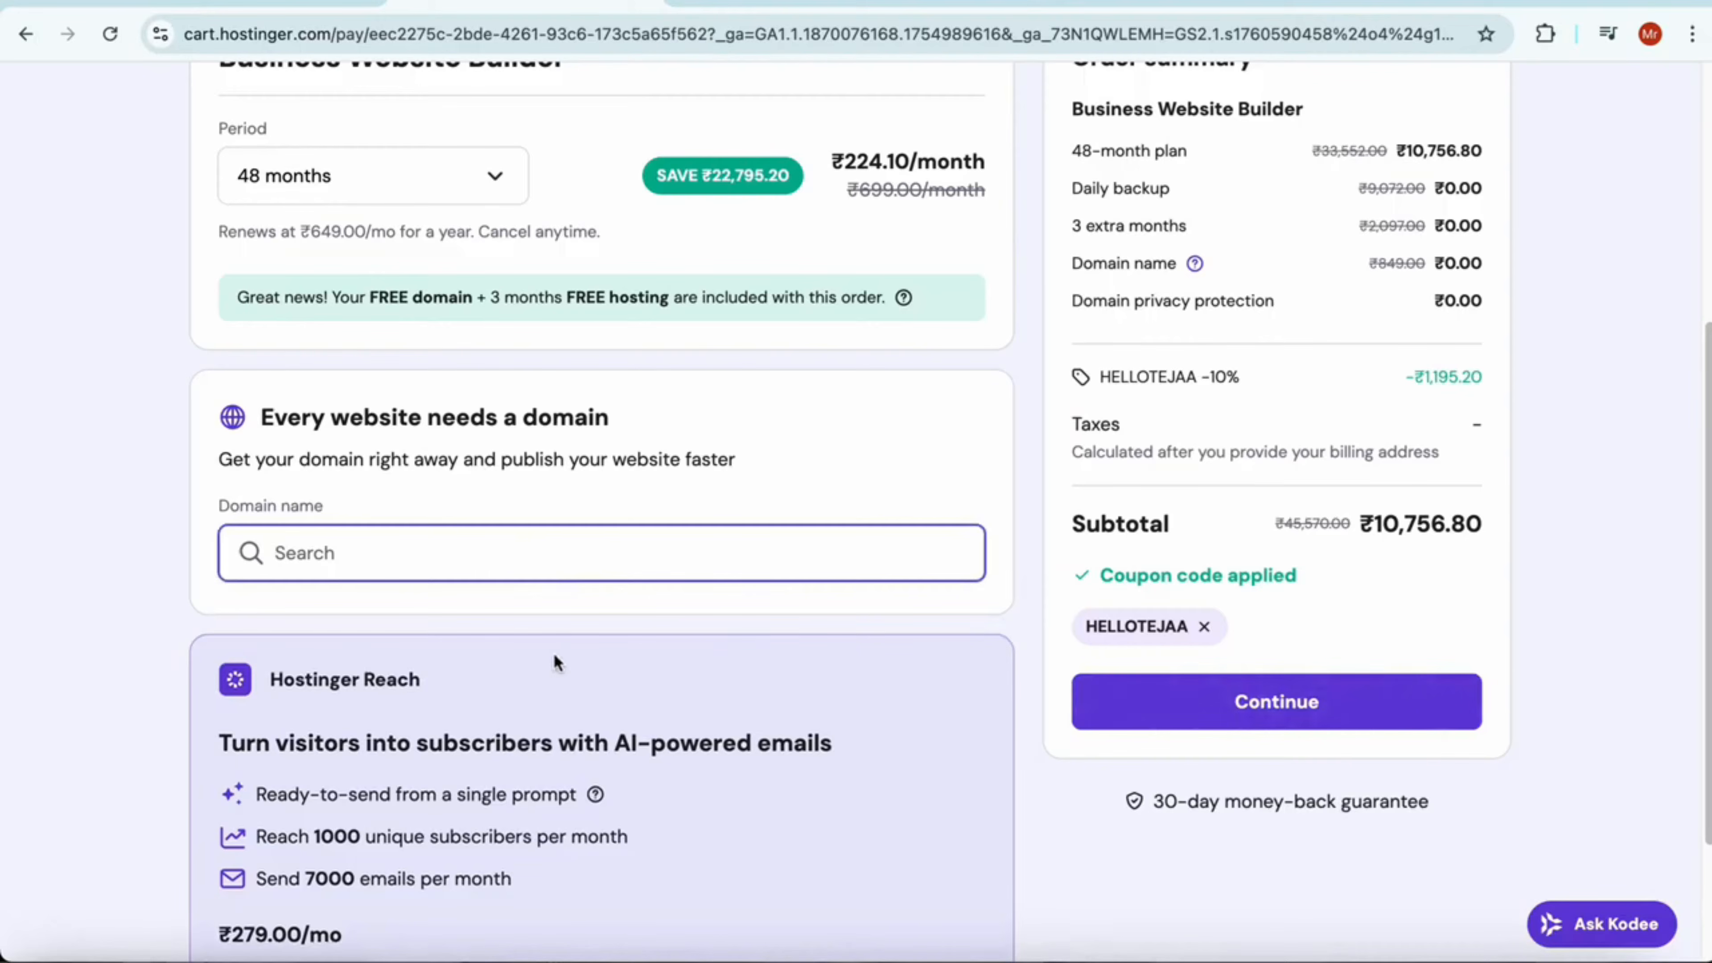
scroll(615, 611, up, 1)
scroll(623, 614, down, 5)
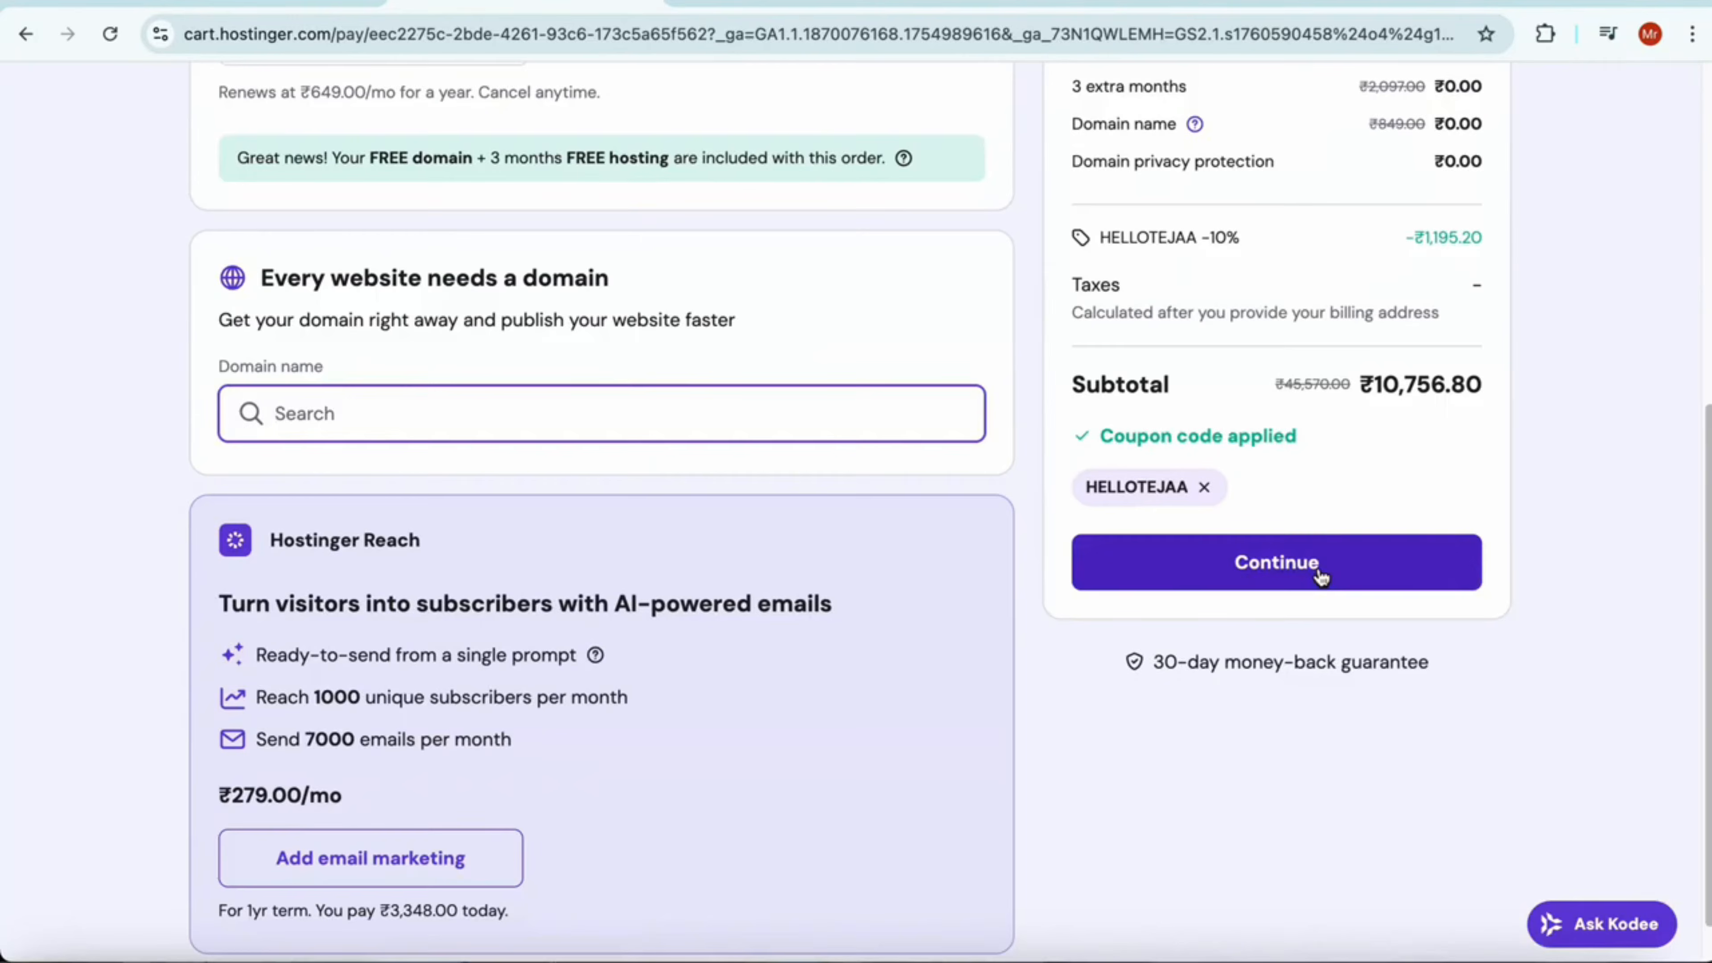
click(1310, 565)
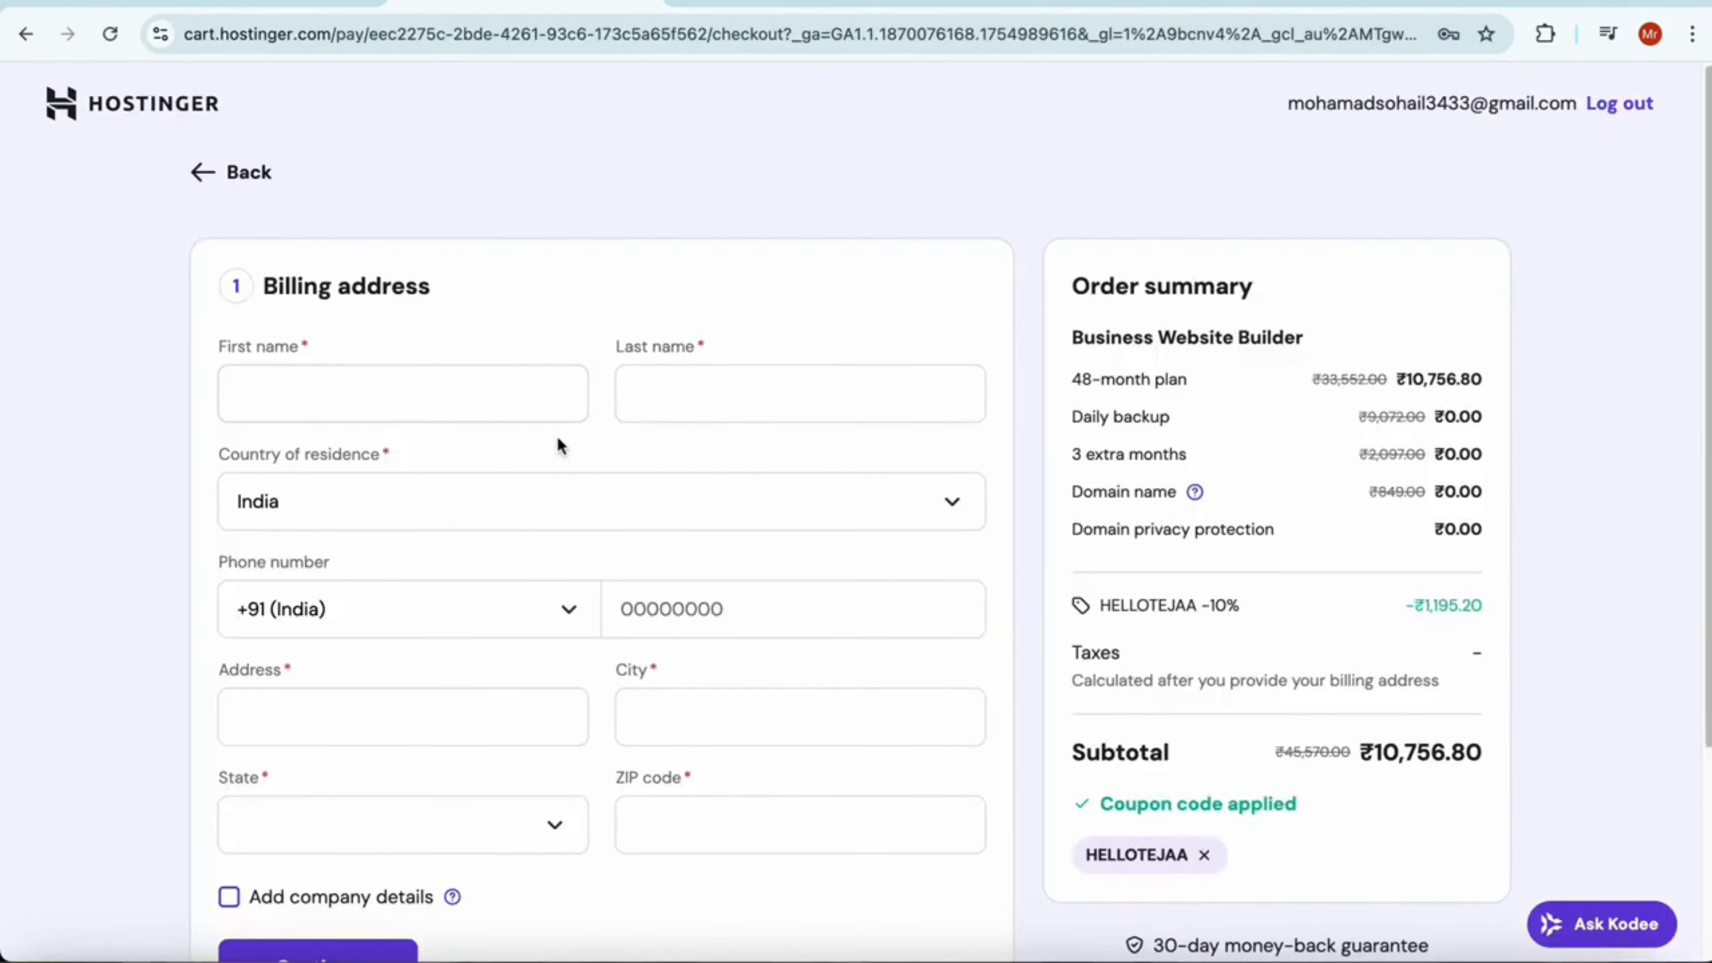
scroll(573, 465, down, 1)
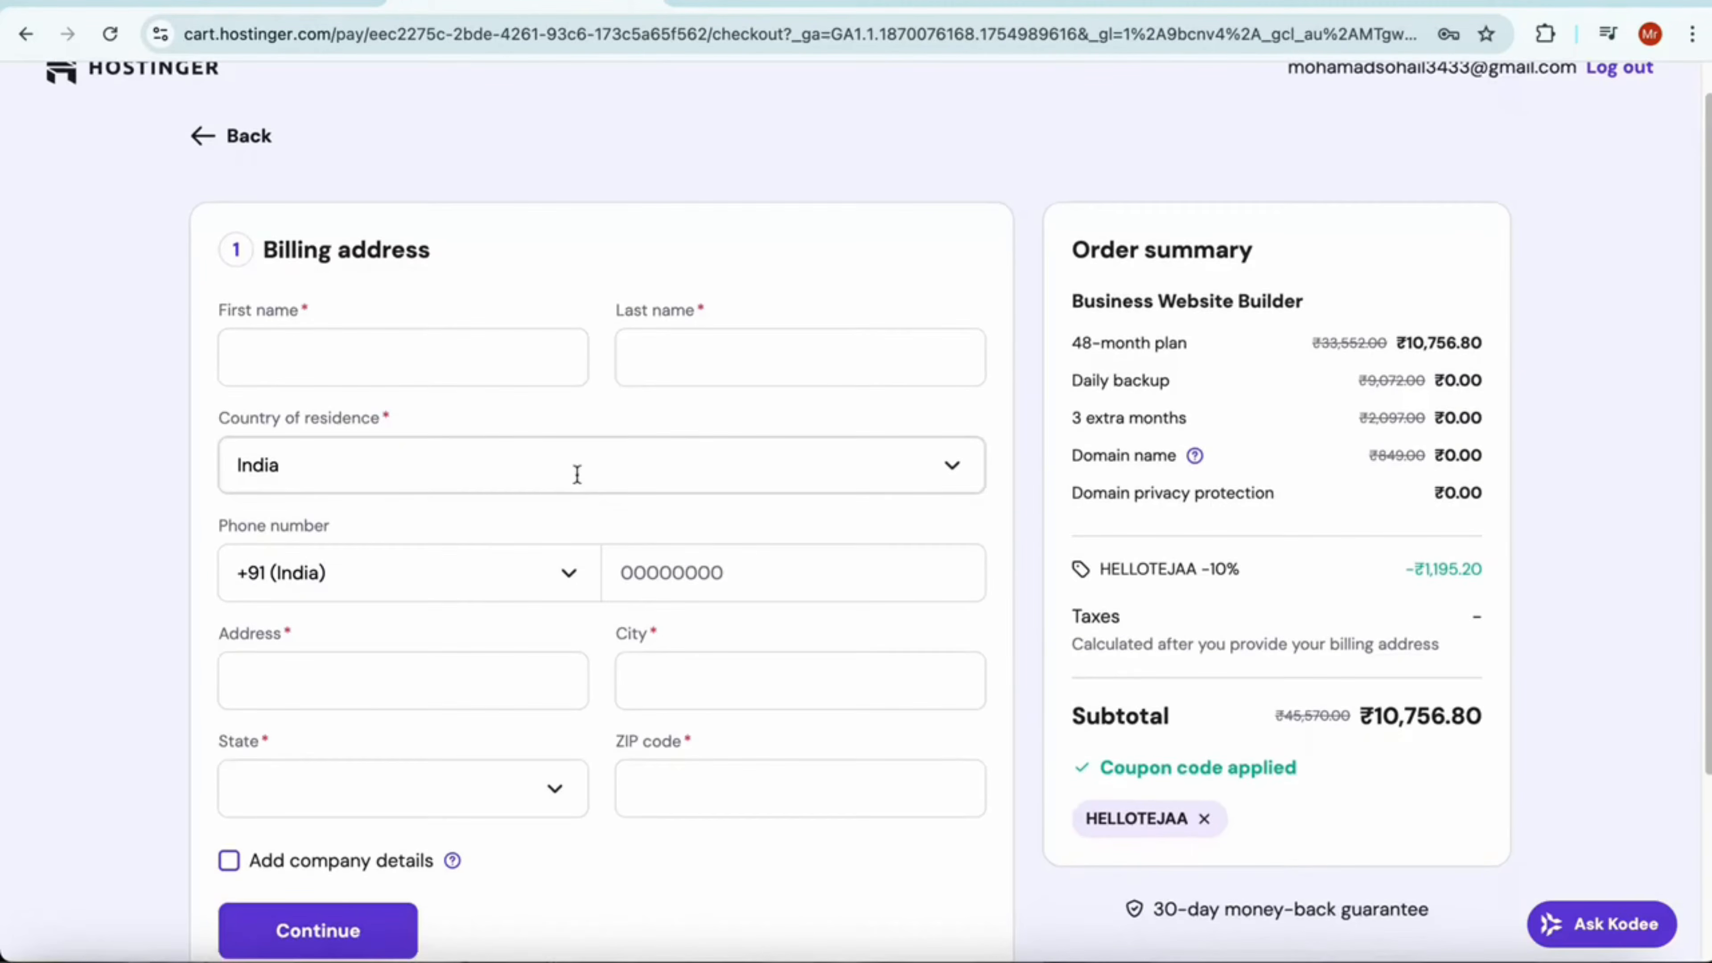
Go through the billing section, choose UPI as the payment method and proceed to its payment page
scroll(630, 628, down, 1)
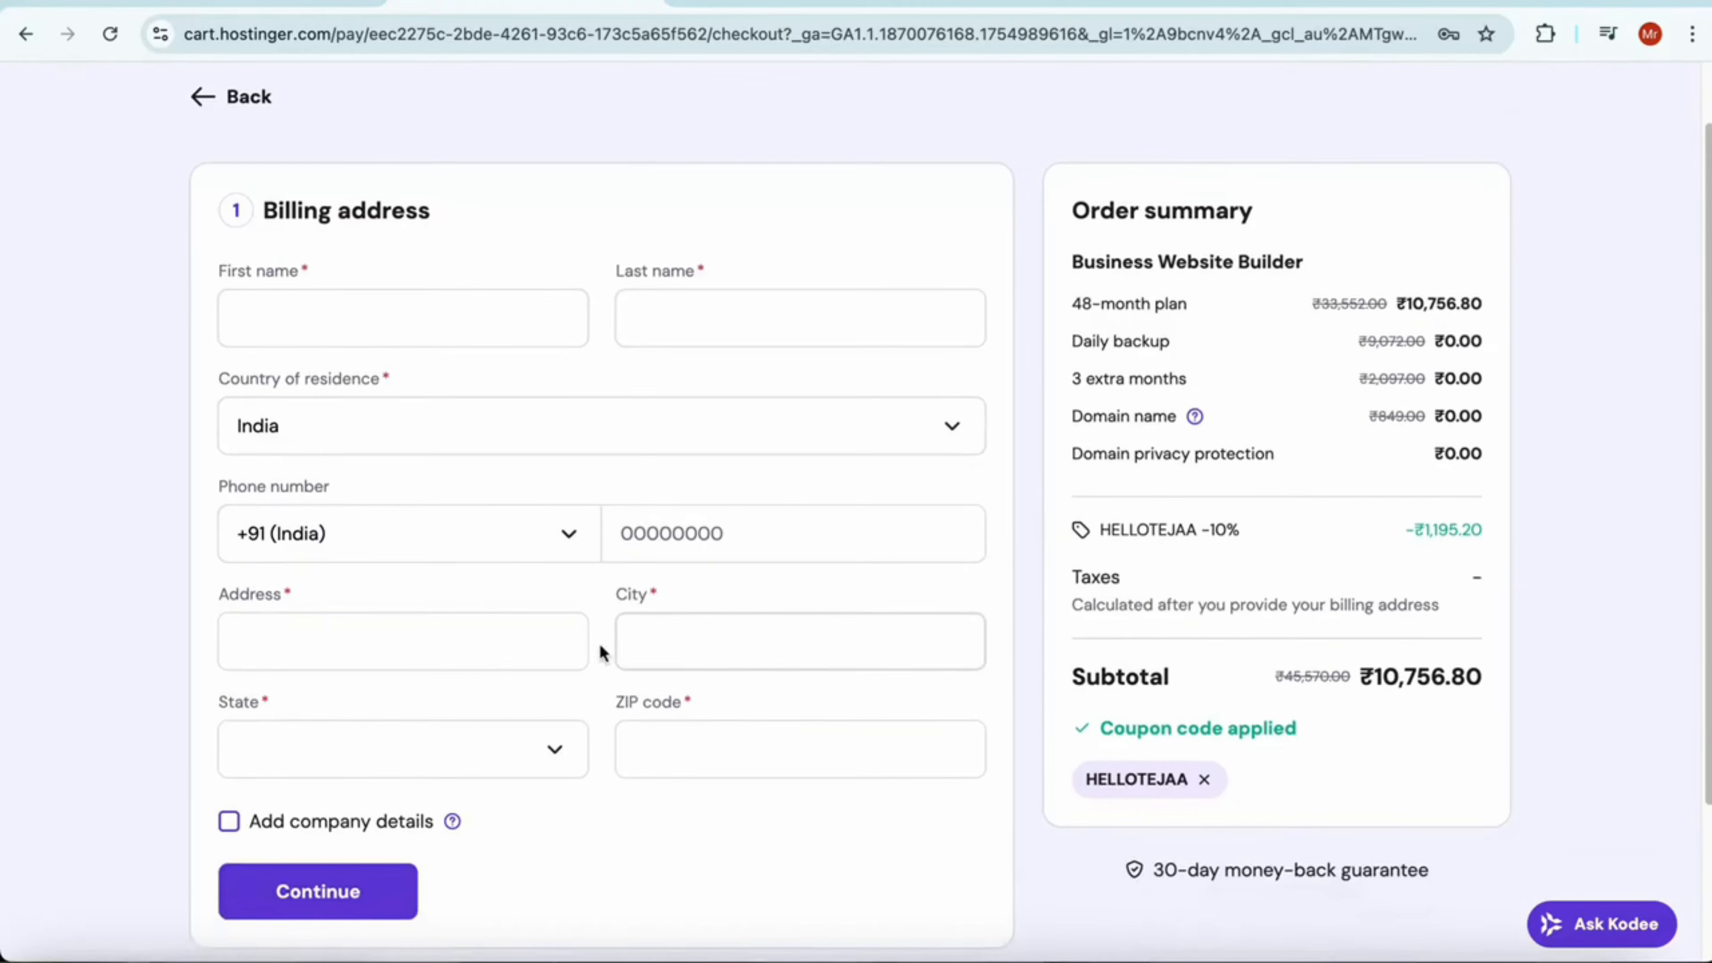
scroll(691, 652, down, 1)
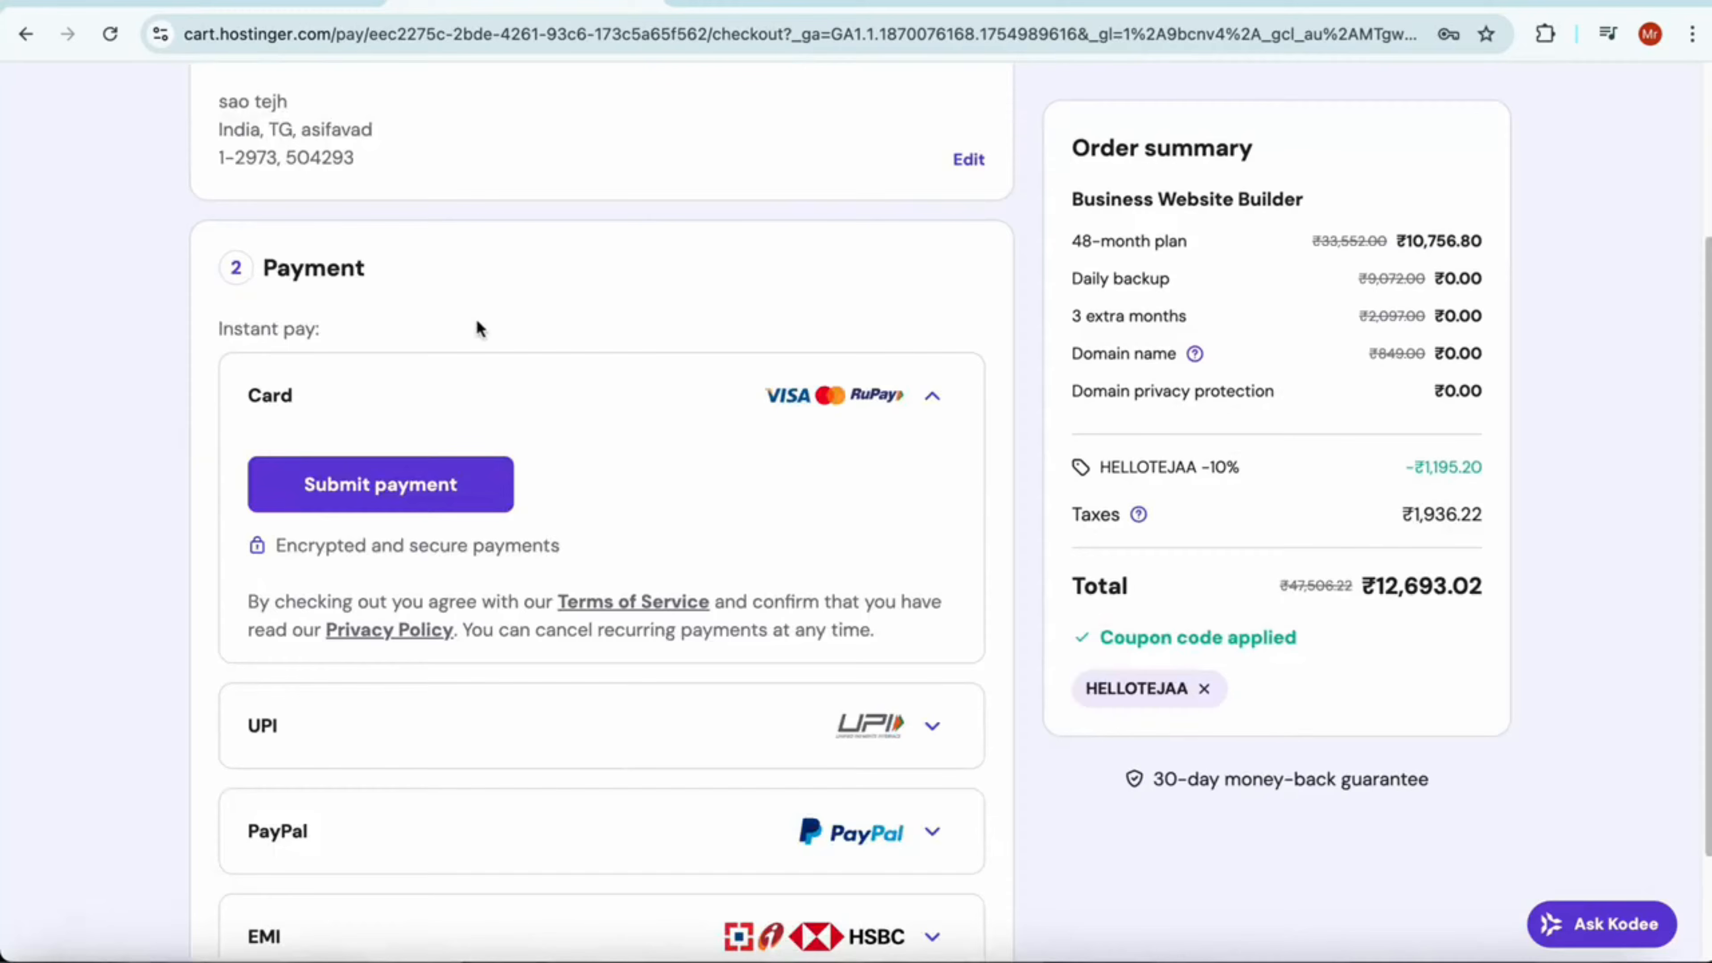
click(932, 398)
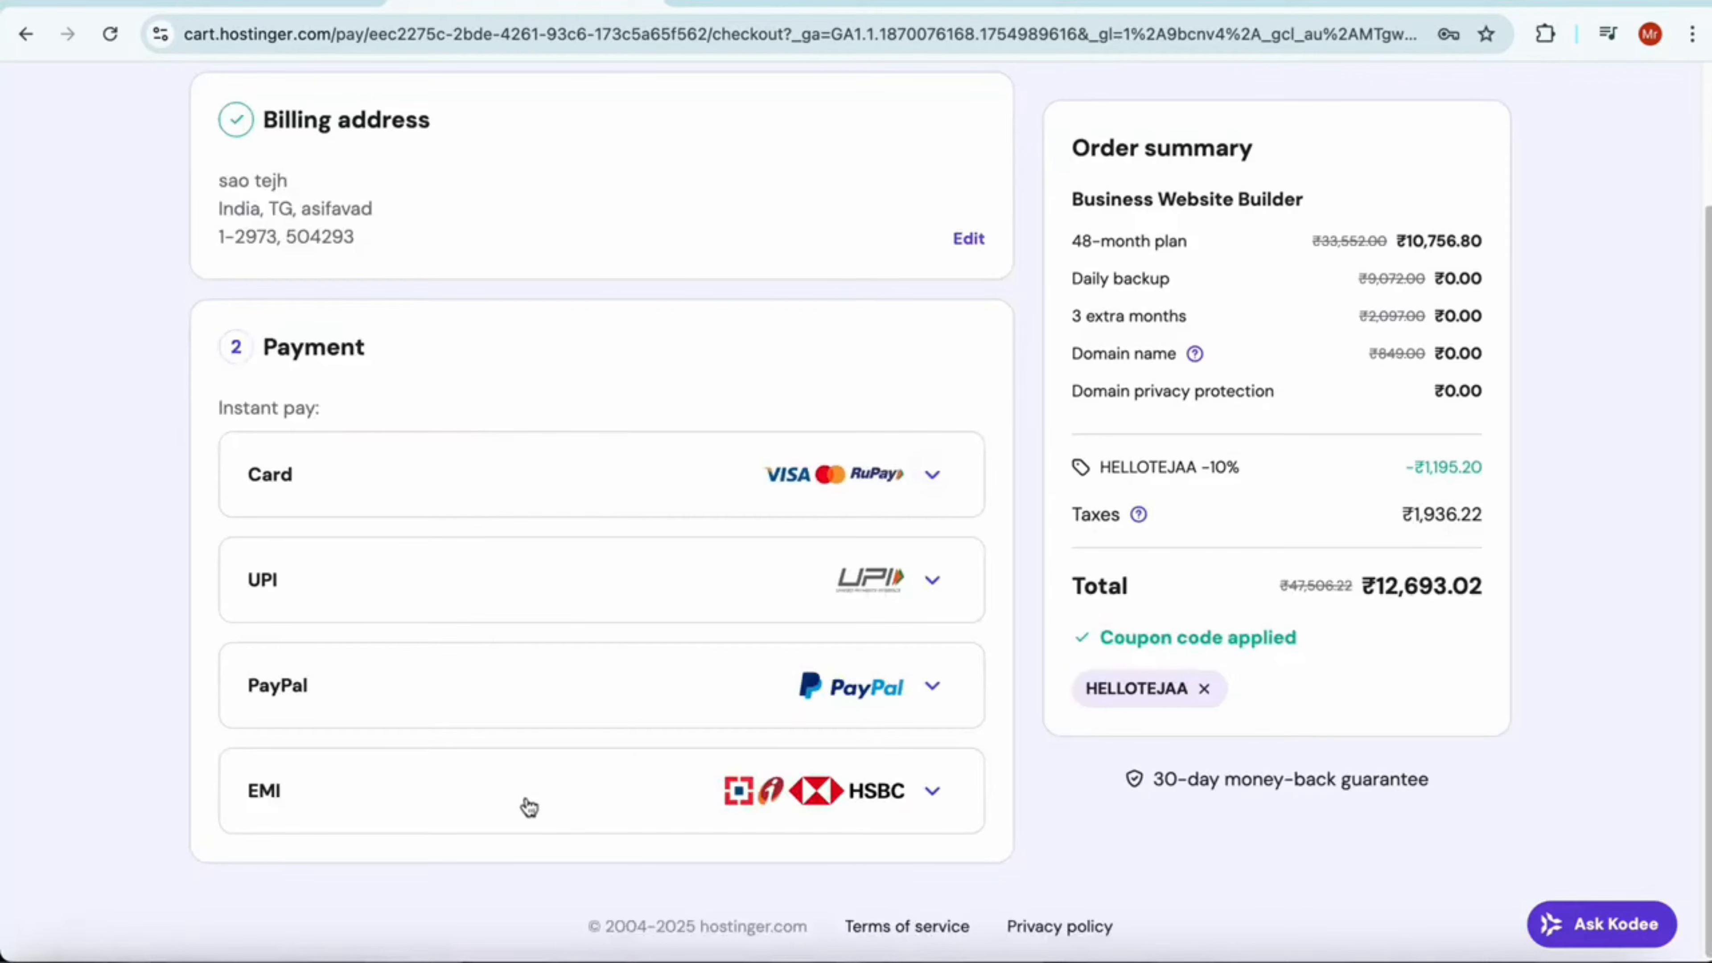
click(492, 603)
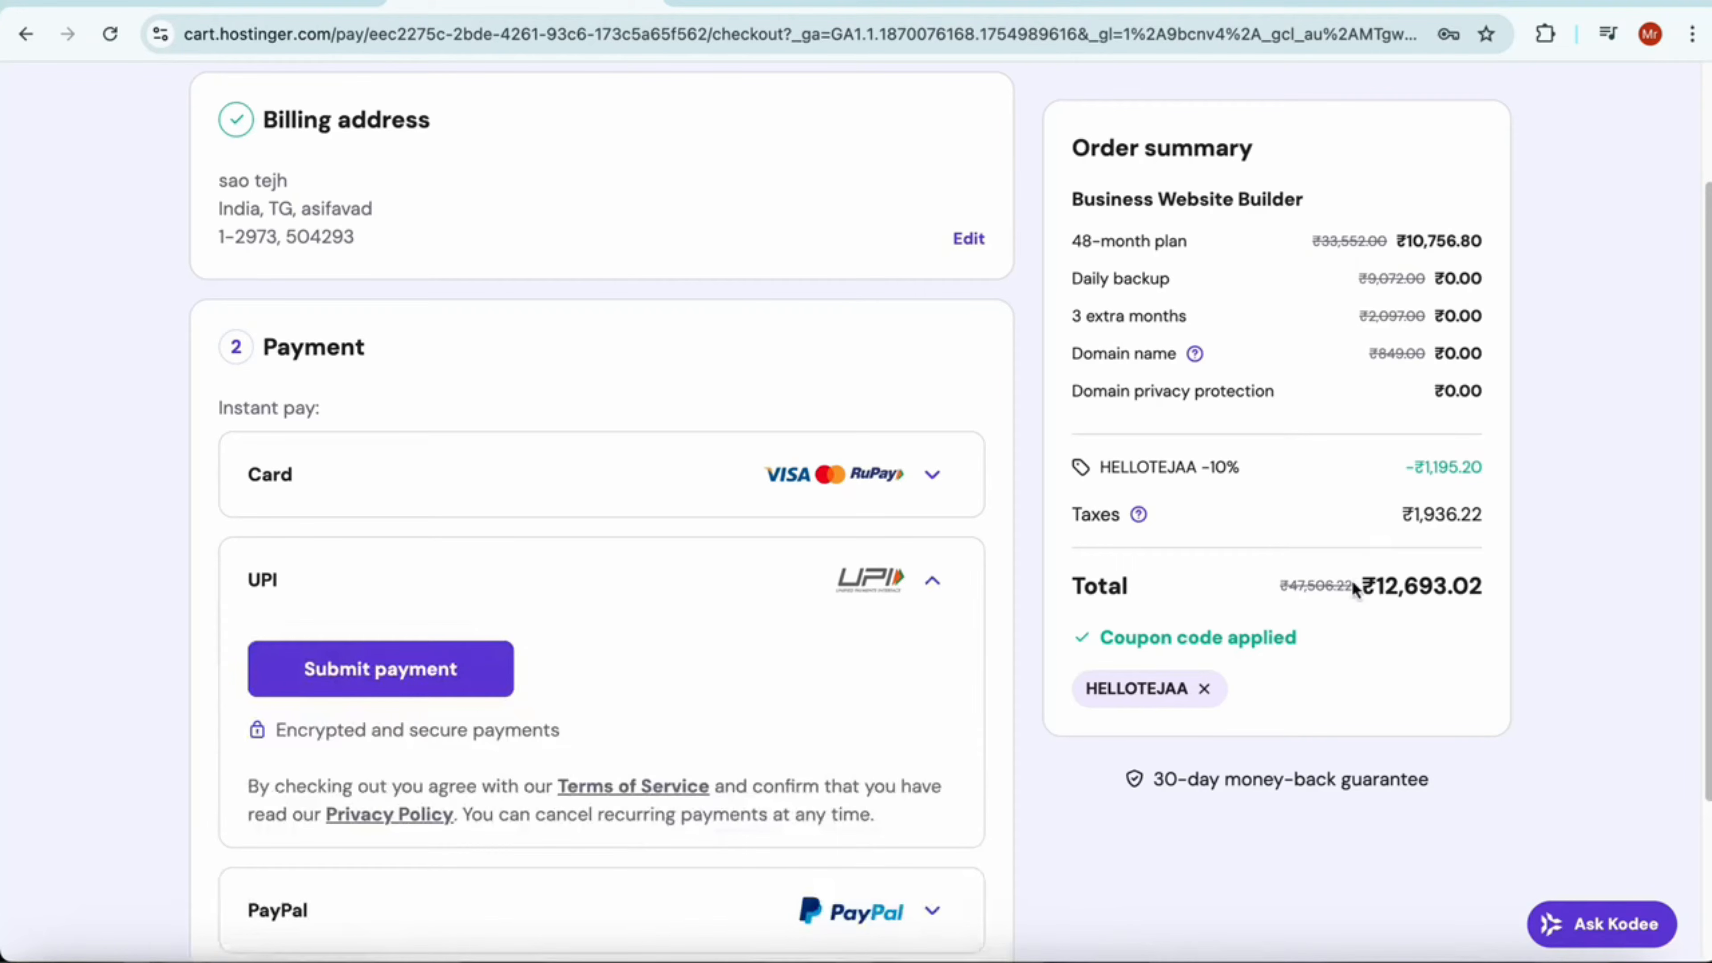
drag(1356, 588, 1490, 600)
click(474, 684)
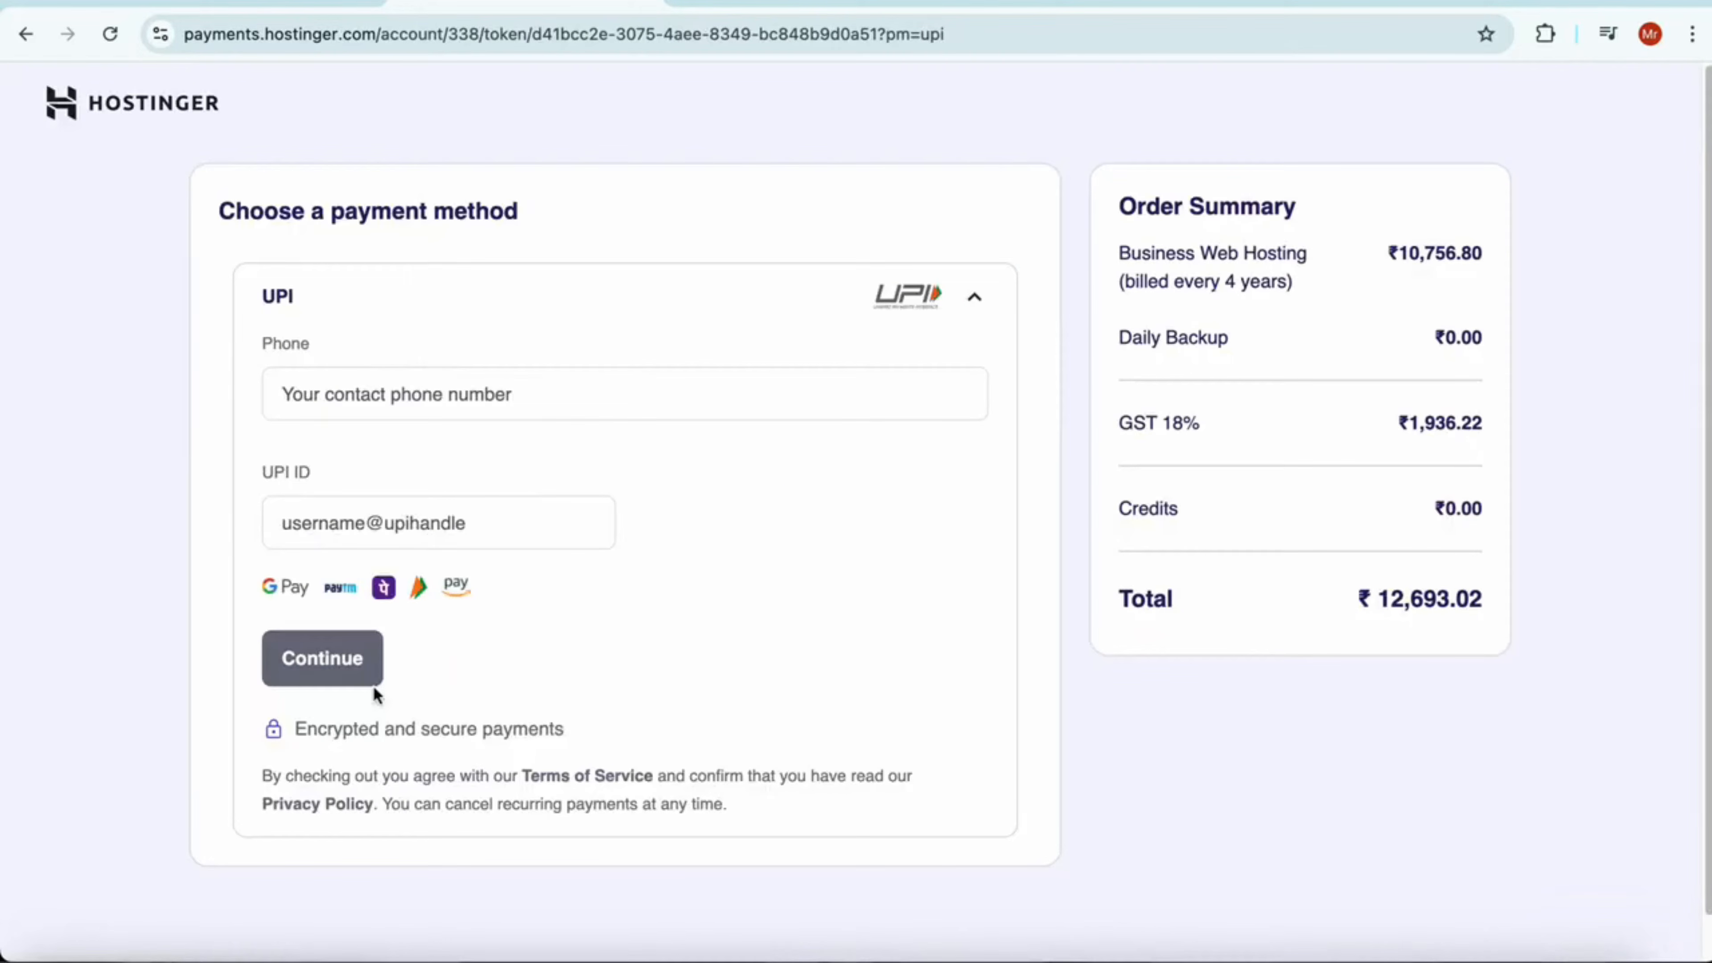
drag(1314, 588, 1490, 599)
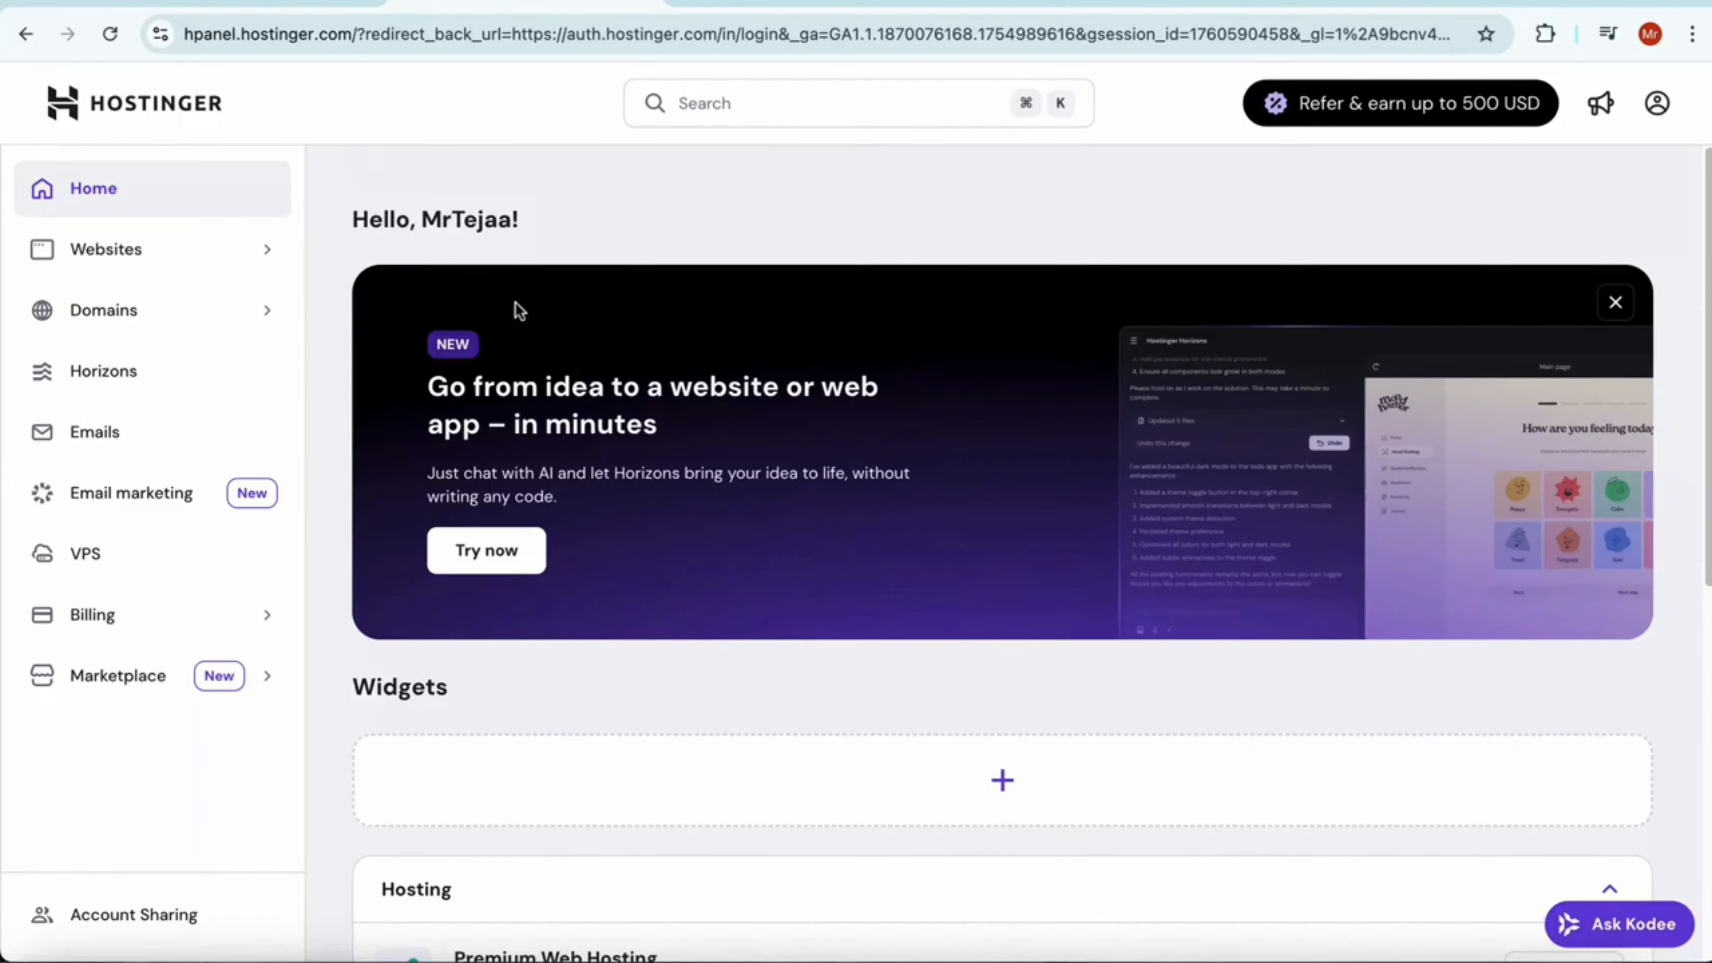
Add a new website to the Premium Web Hosting plan using Hostinger Website Builder
click(214, 253)
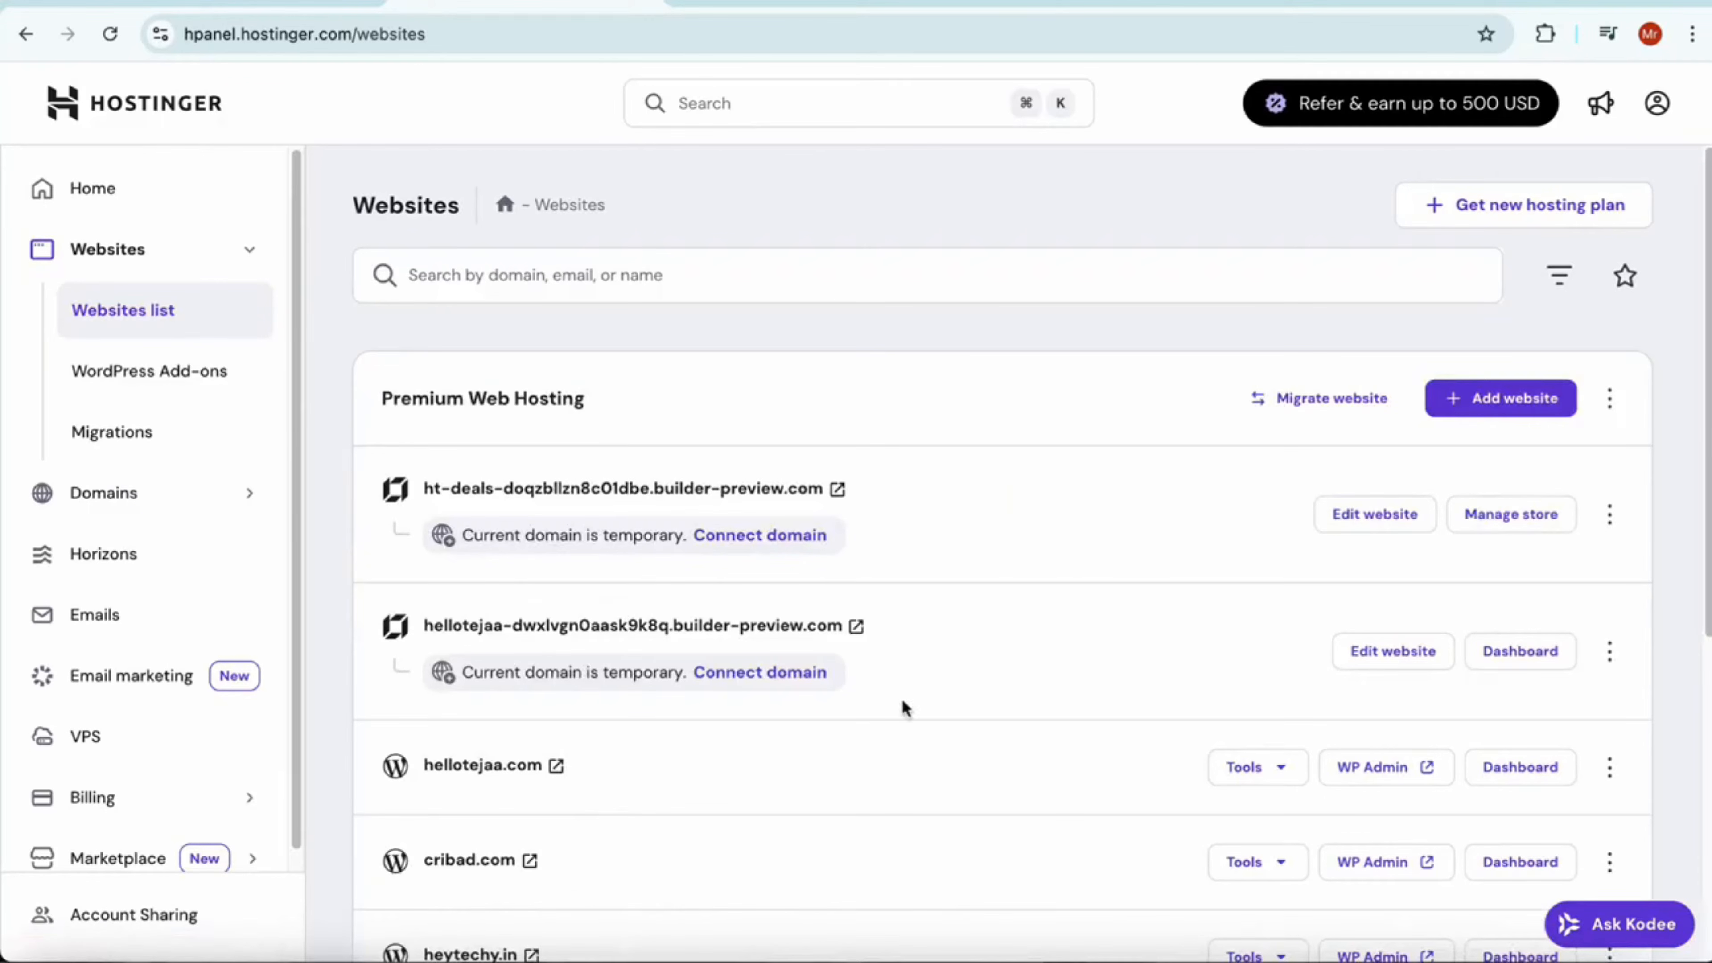
click(1490, 398)
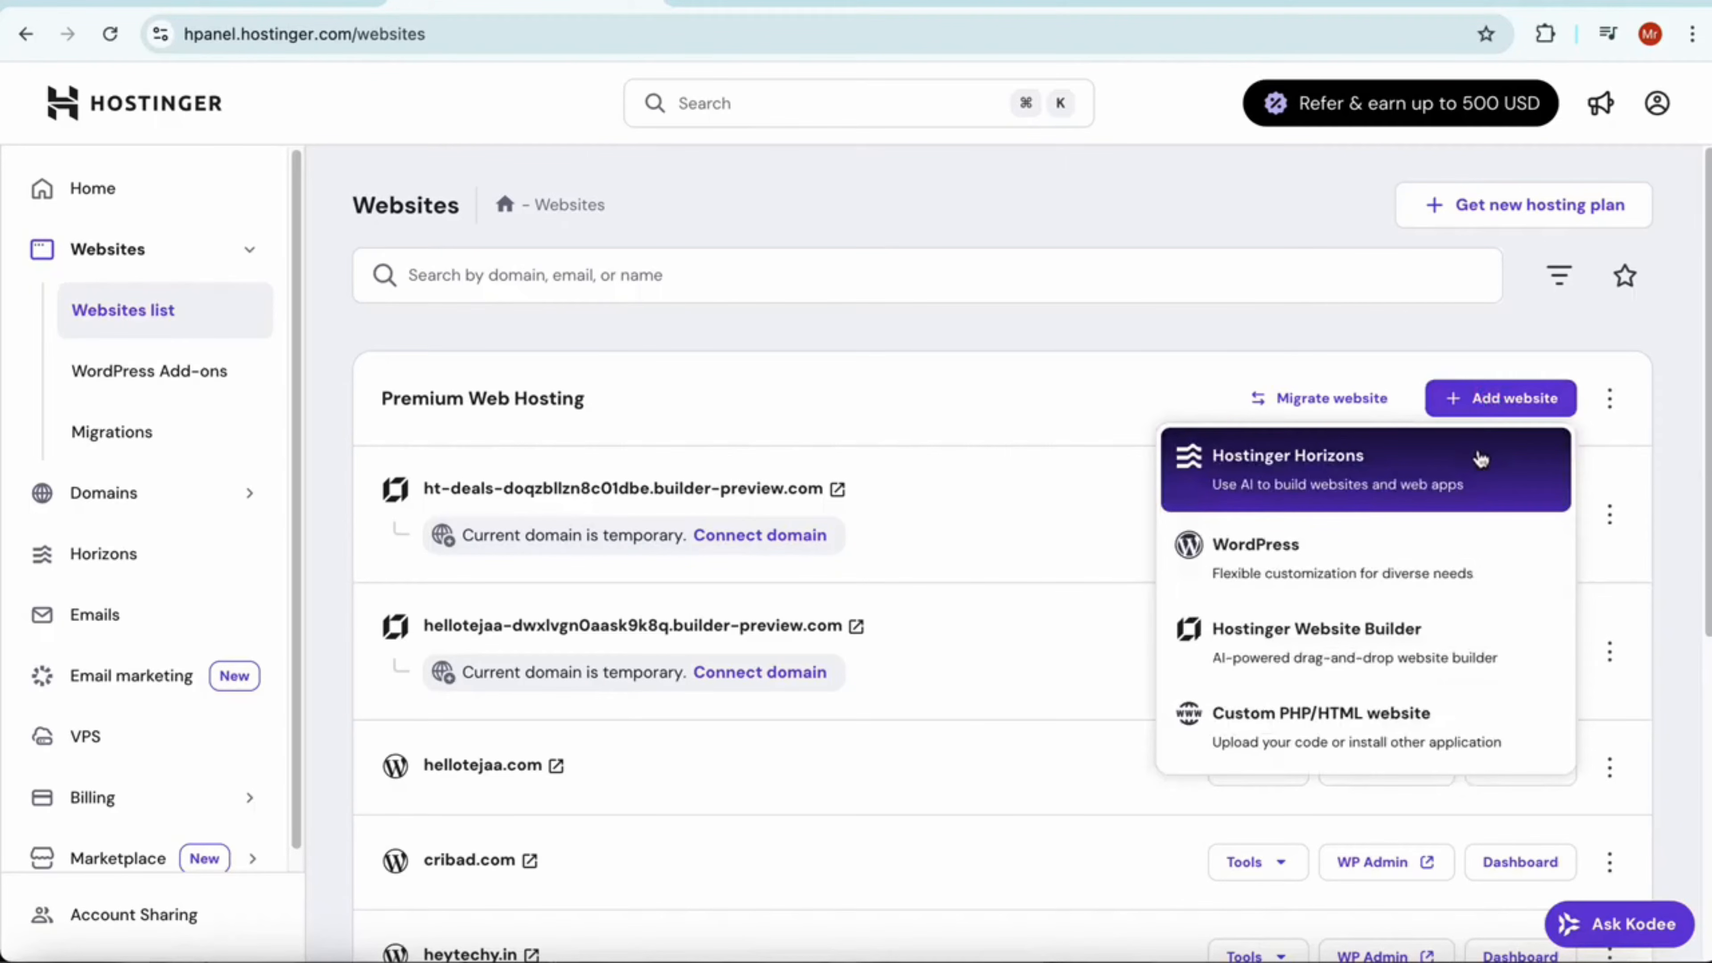
click(1382, 650)
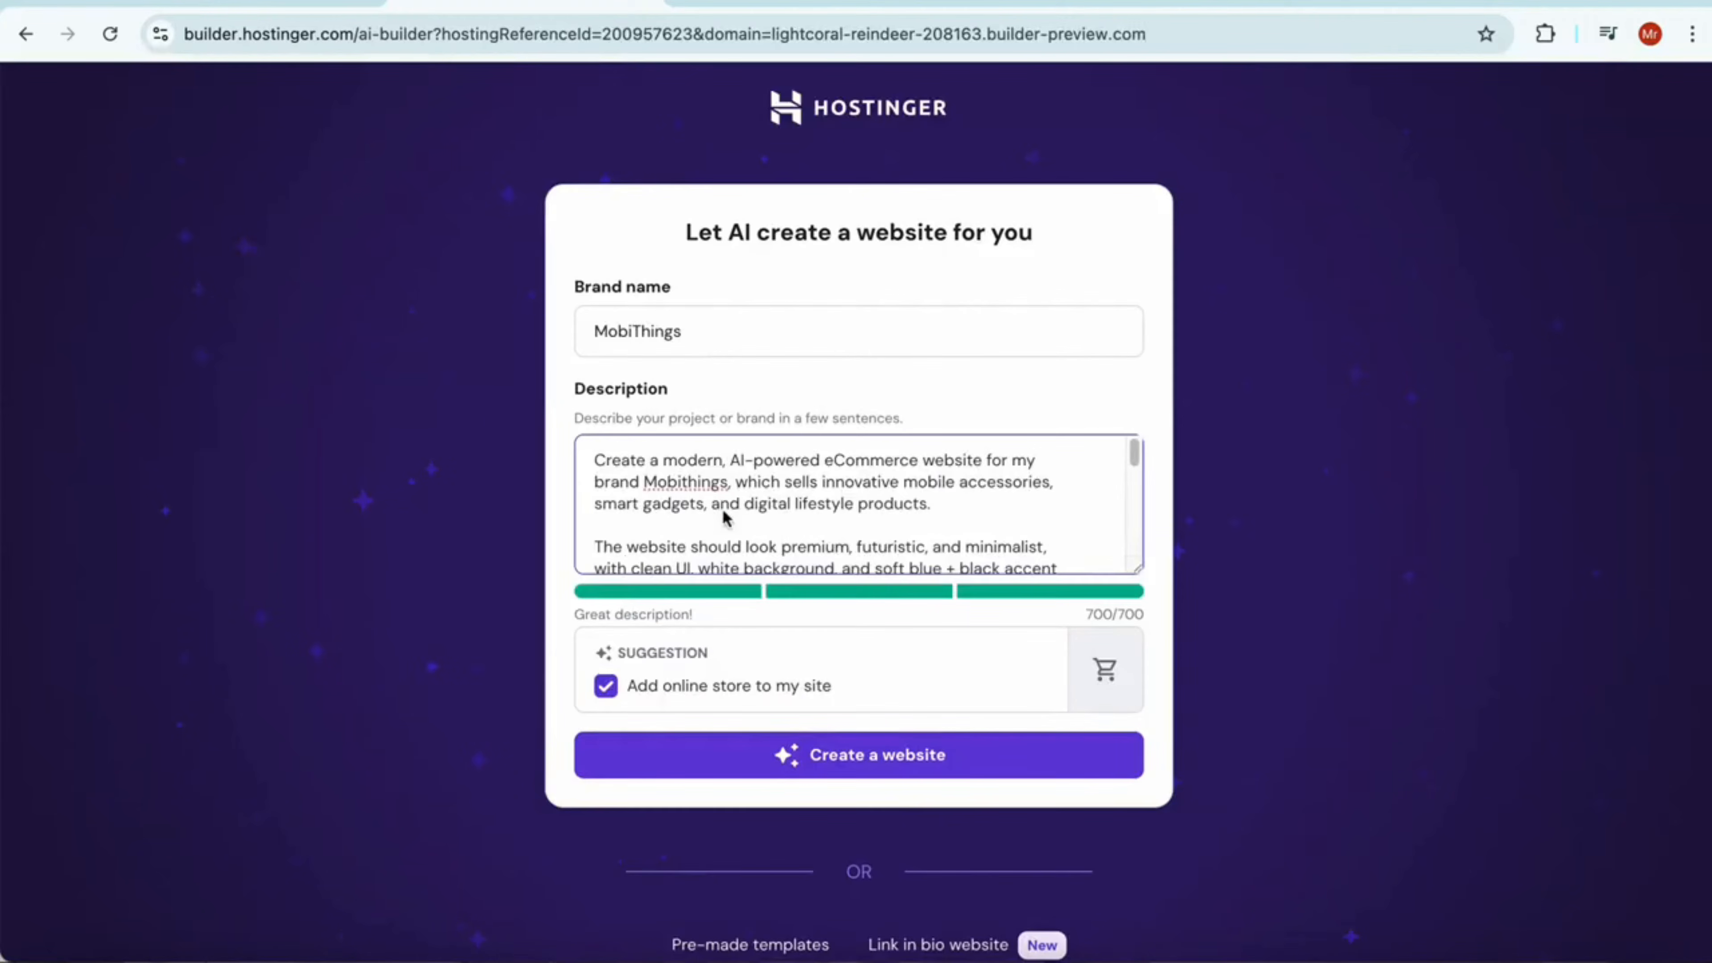
Review the description for the MobiThings brand and generate the website with AI, including an online store
scroll(753, 505, down, 1)
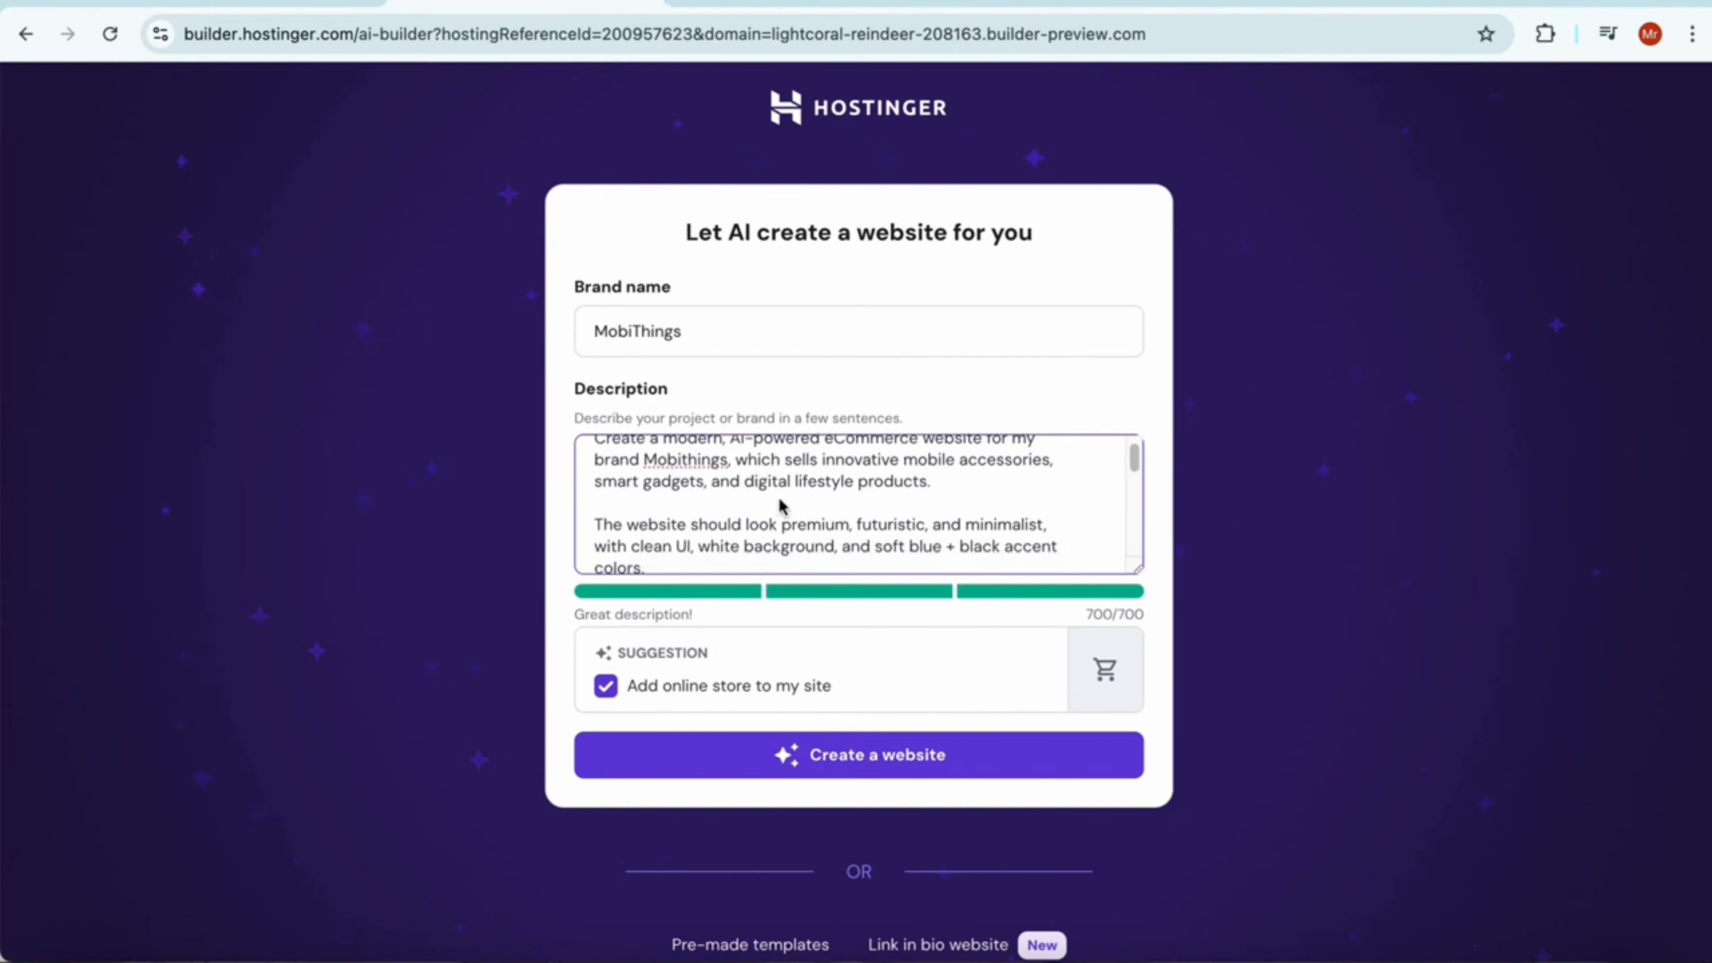
scroll(776, 500, down, 2)
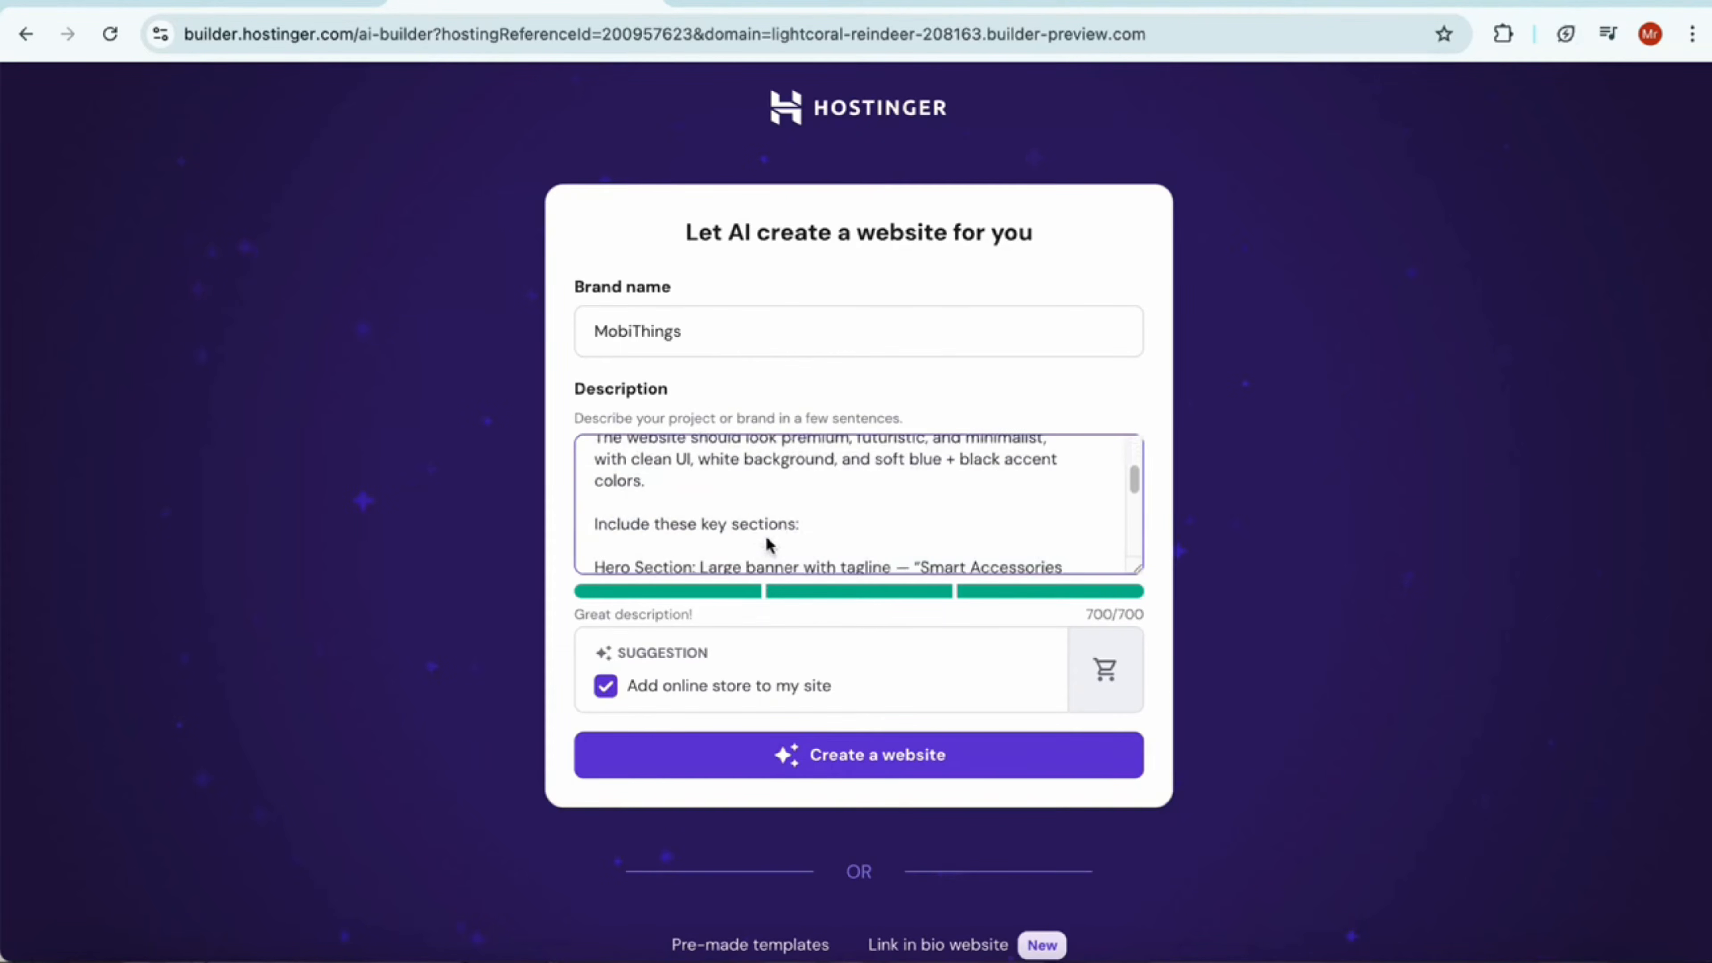
scroll(768, 532, down, 3)
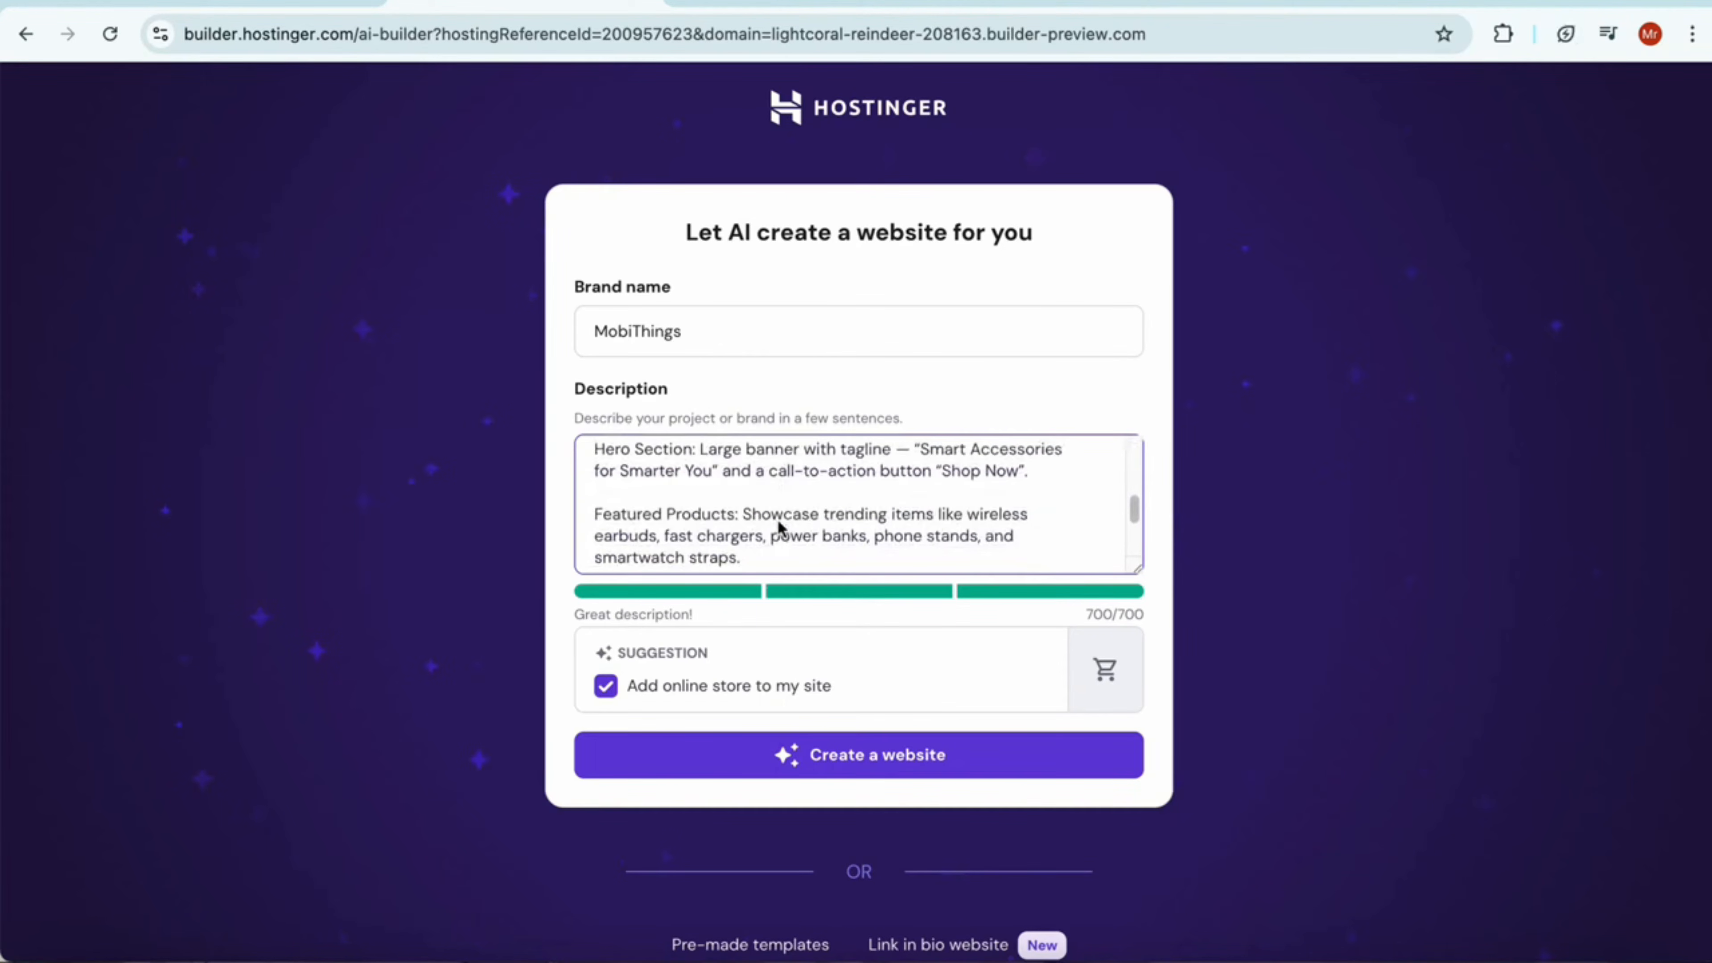
scroll(778, 526, down, 2)
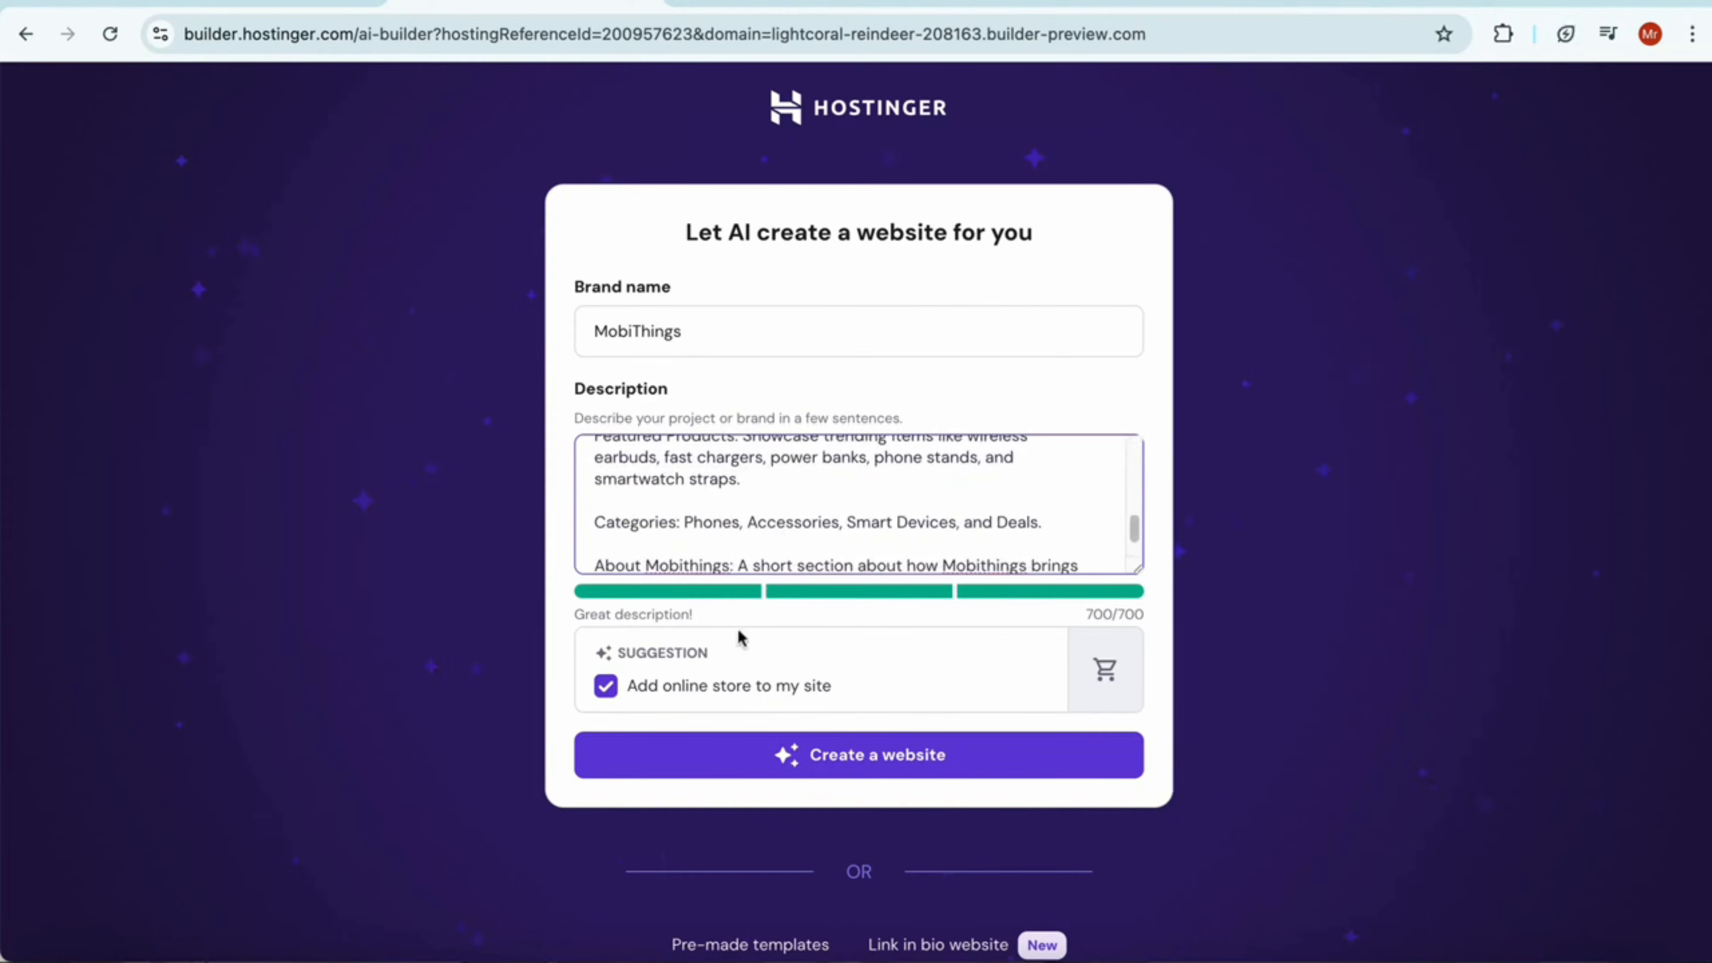
click(865, 775)
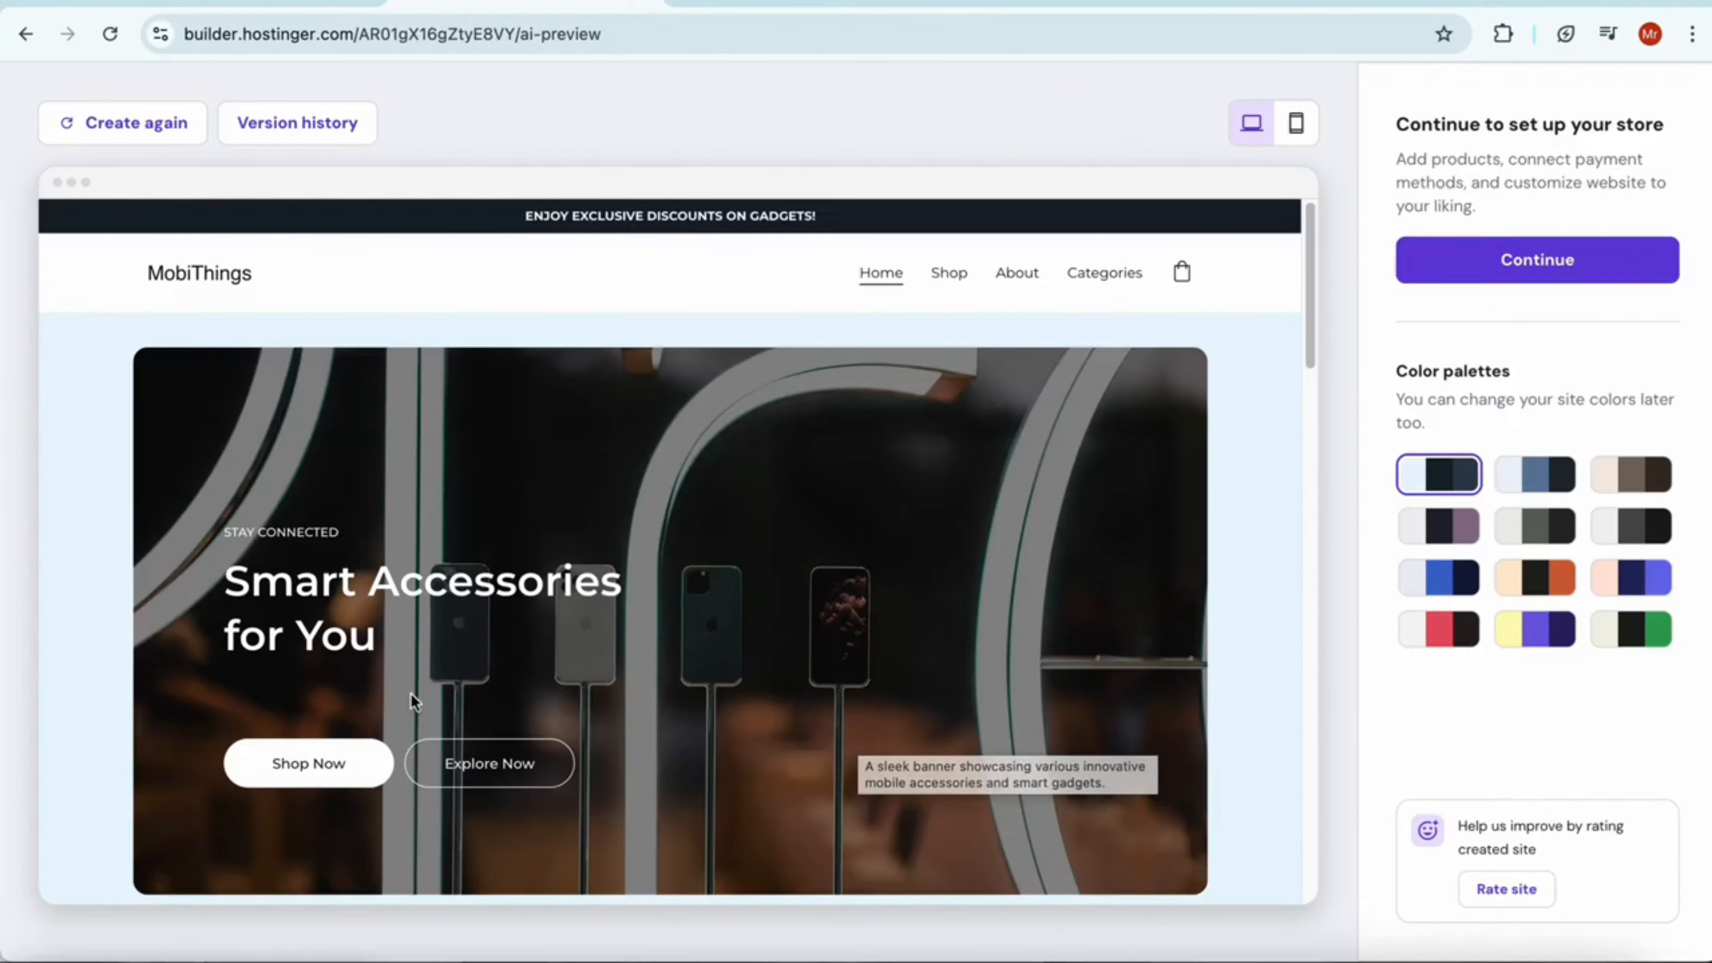
Examine the generated MobiThings homepage preview from the hero banner down to the subscribe section
scroll(785, 613, down, 1)
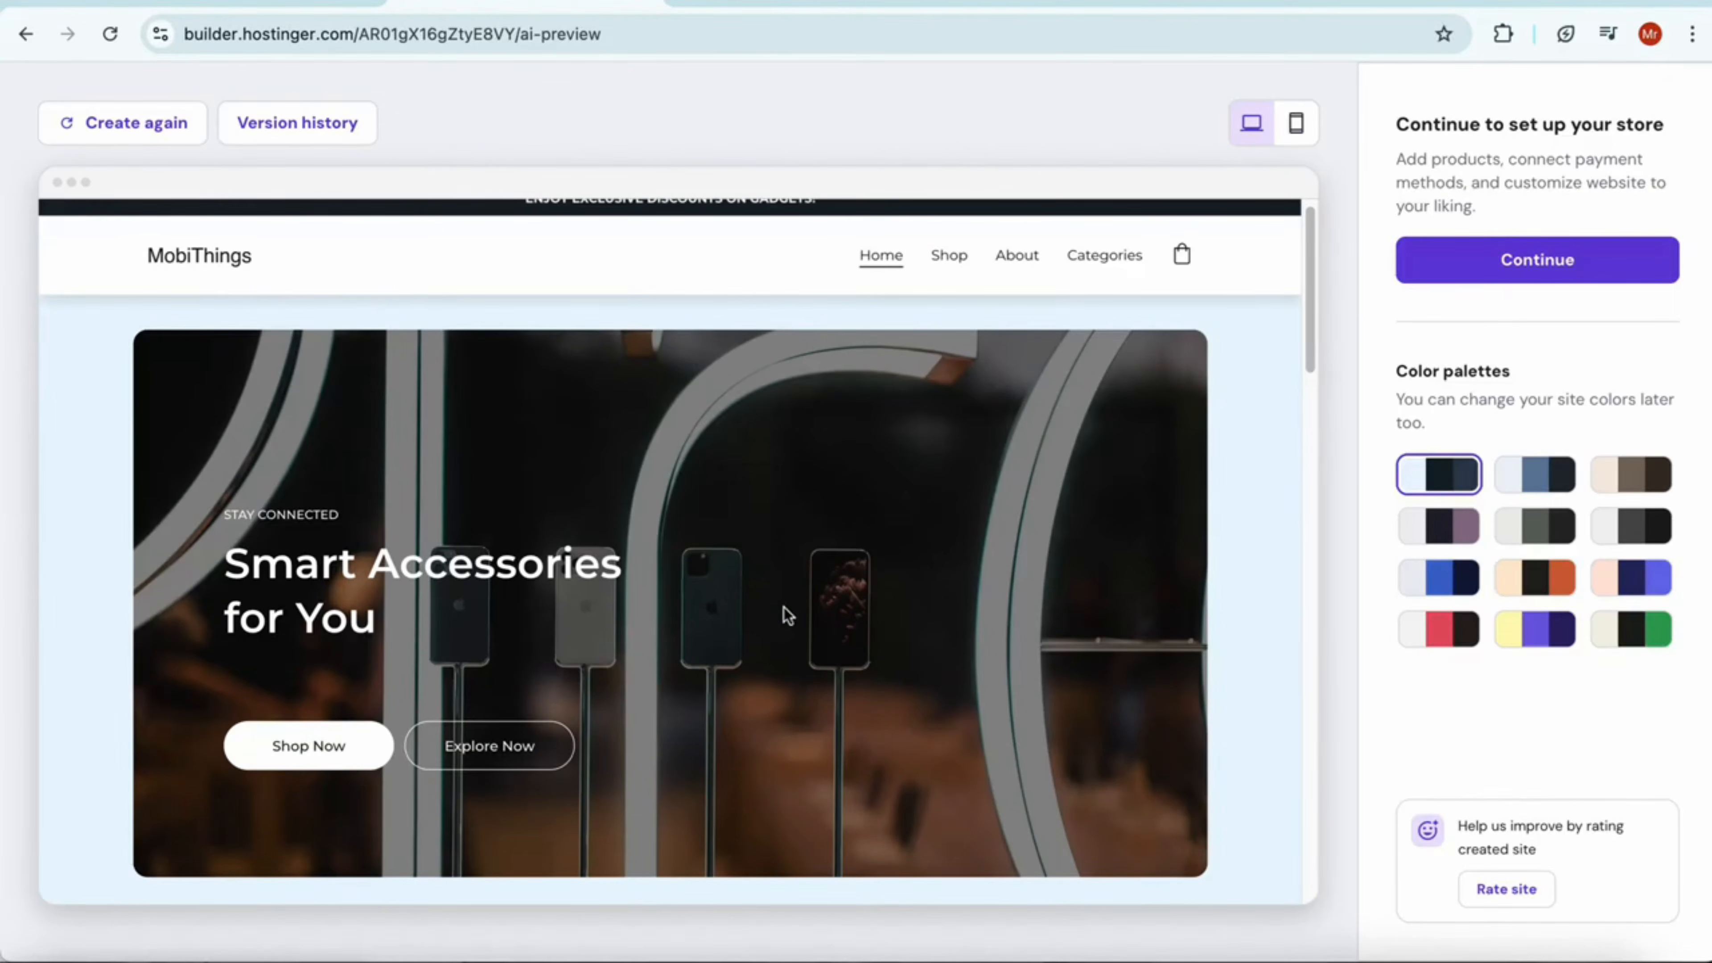
scroll(785, 615, down, 10)
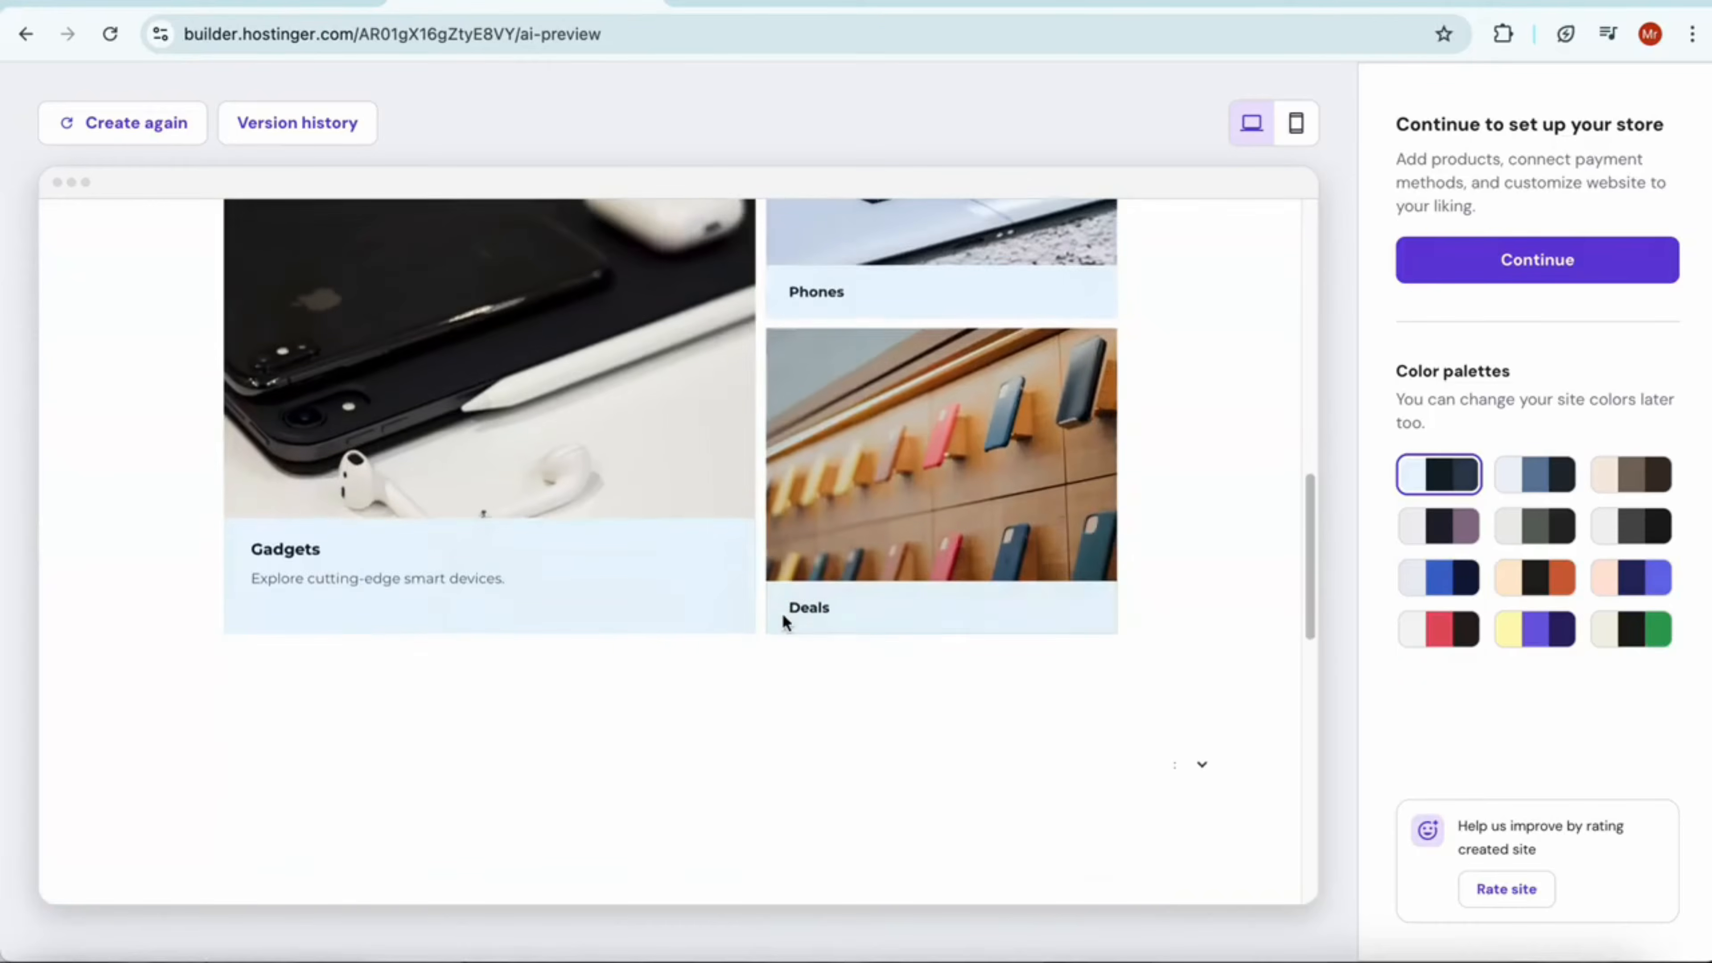
scroll(782, 617, down, 15)
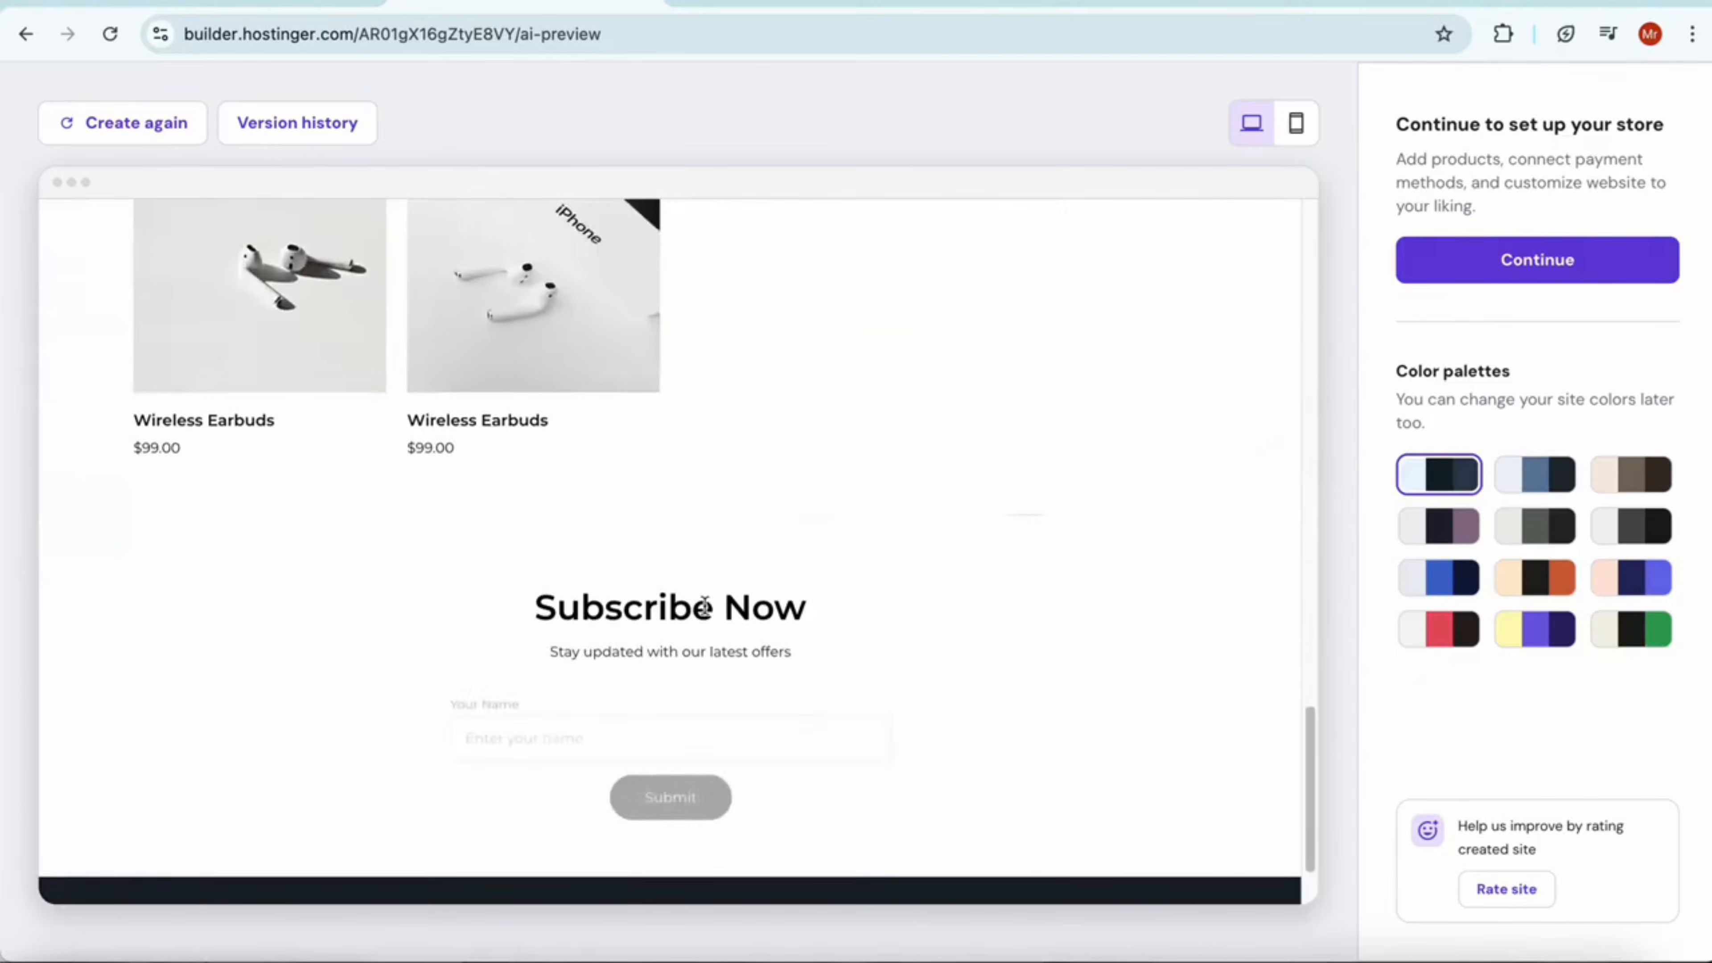
Switch the MobiThings site preview to the mobile layout and examine it from the hero banner down to the footer
scroll(704, 605, down, 5)
scroll(984, 688, up, 20)
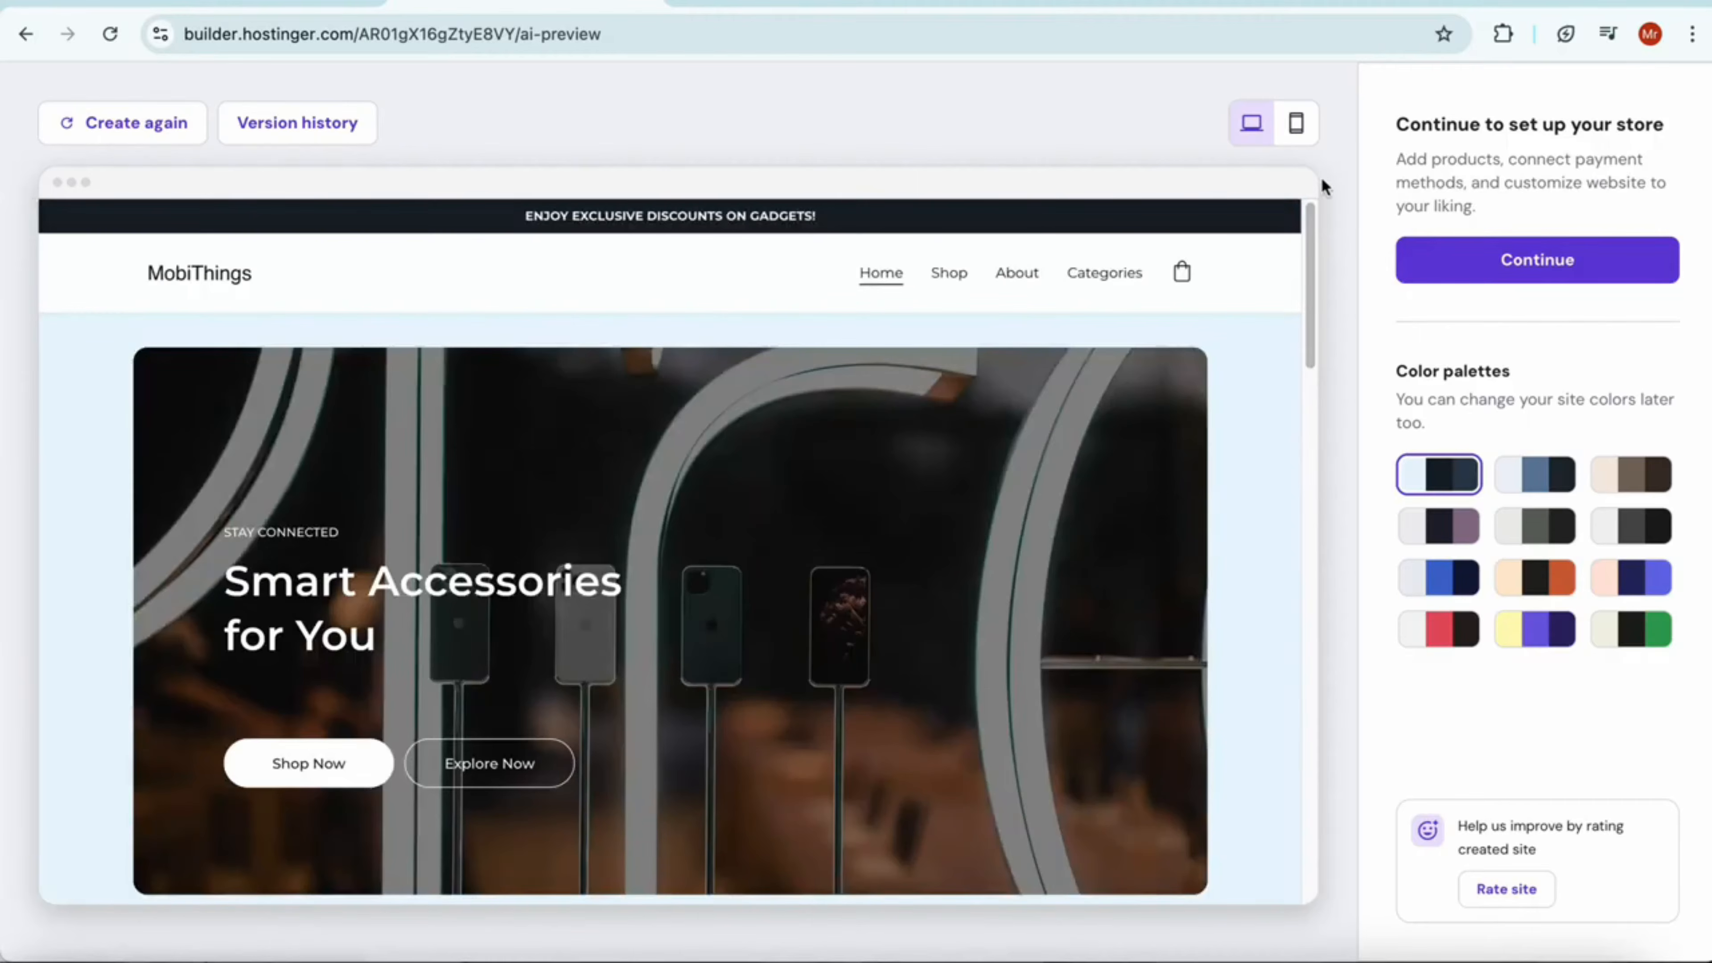
click(1295, 123)
scroll(695, 475, down, 2)
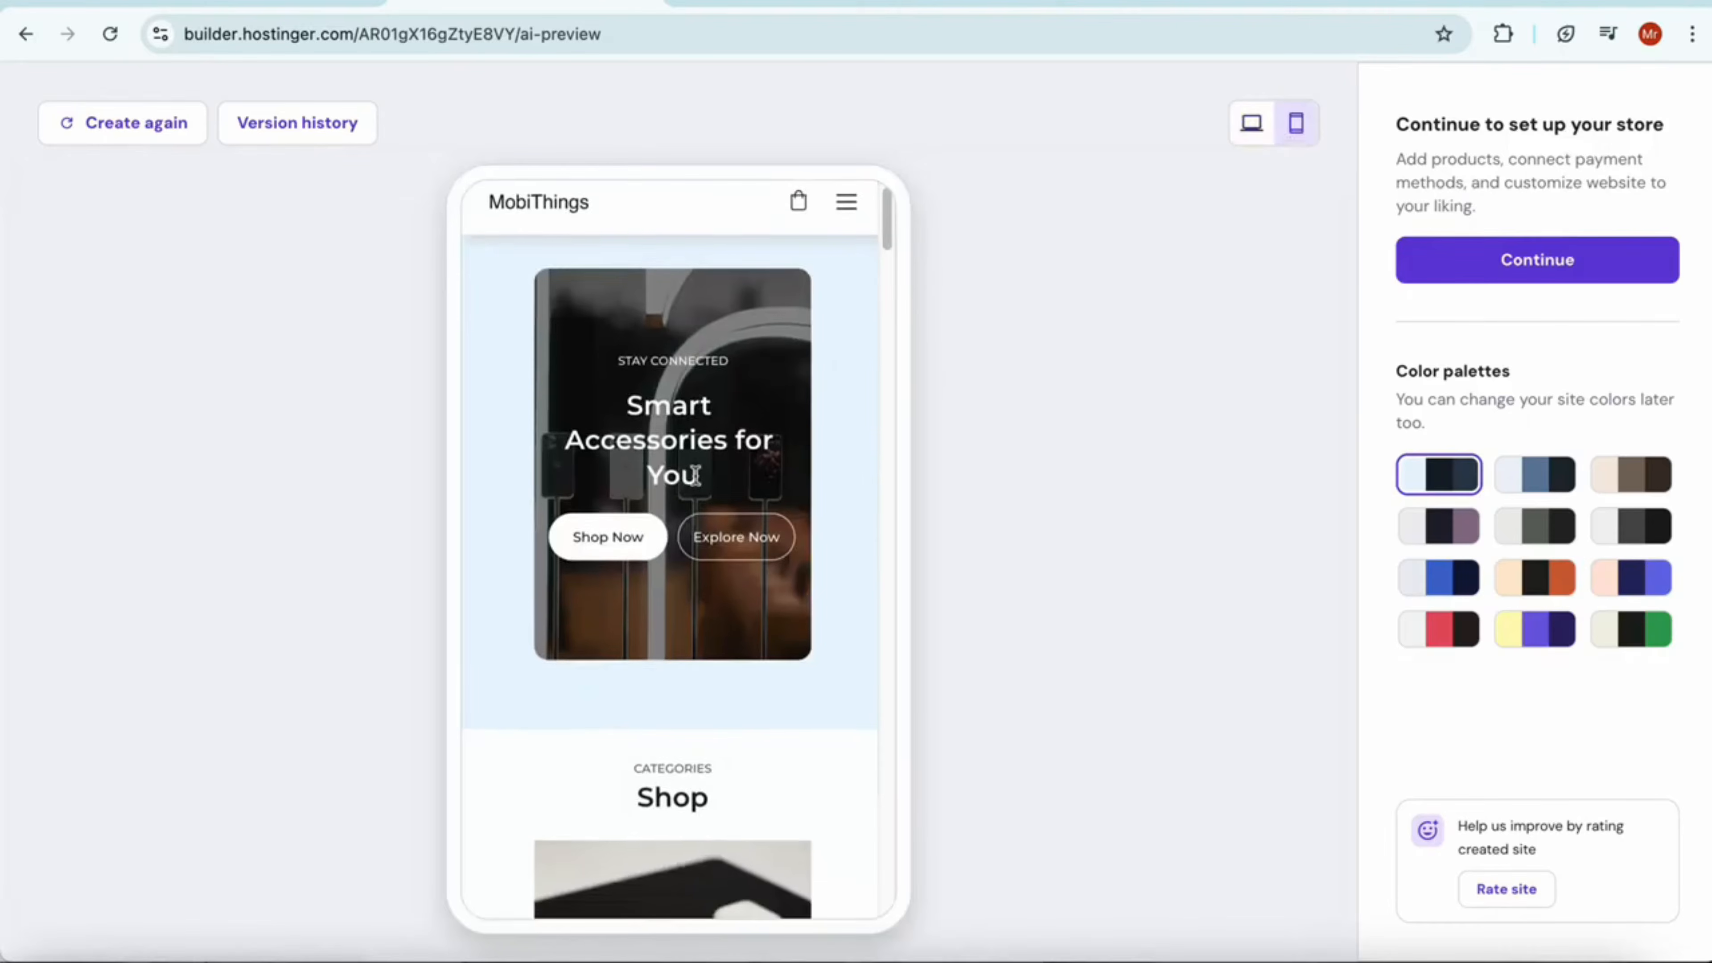
scroll(700, 499, down, 10)
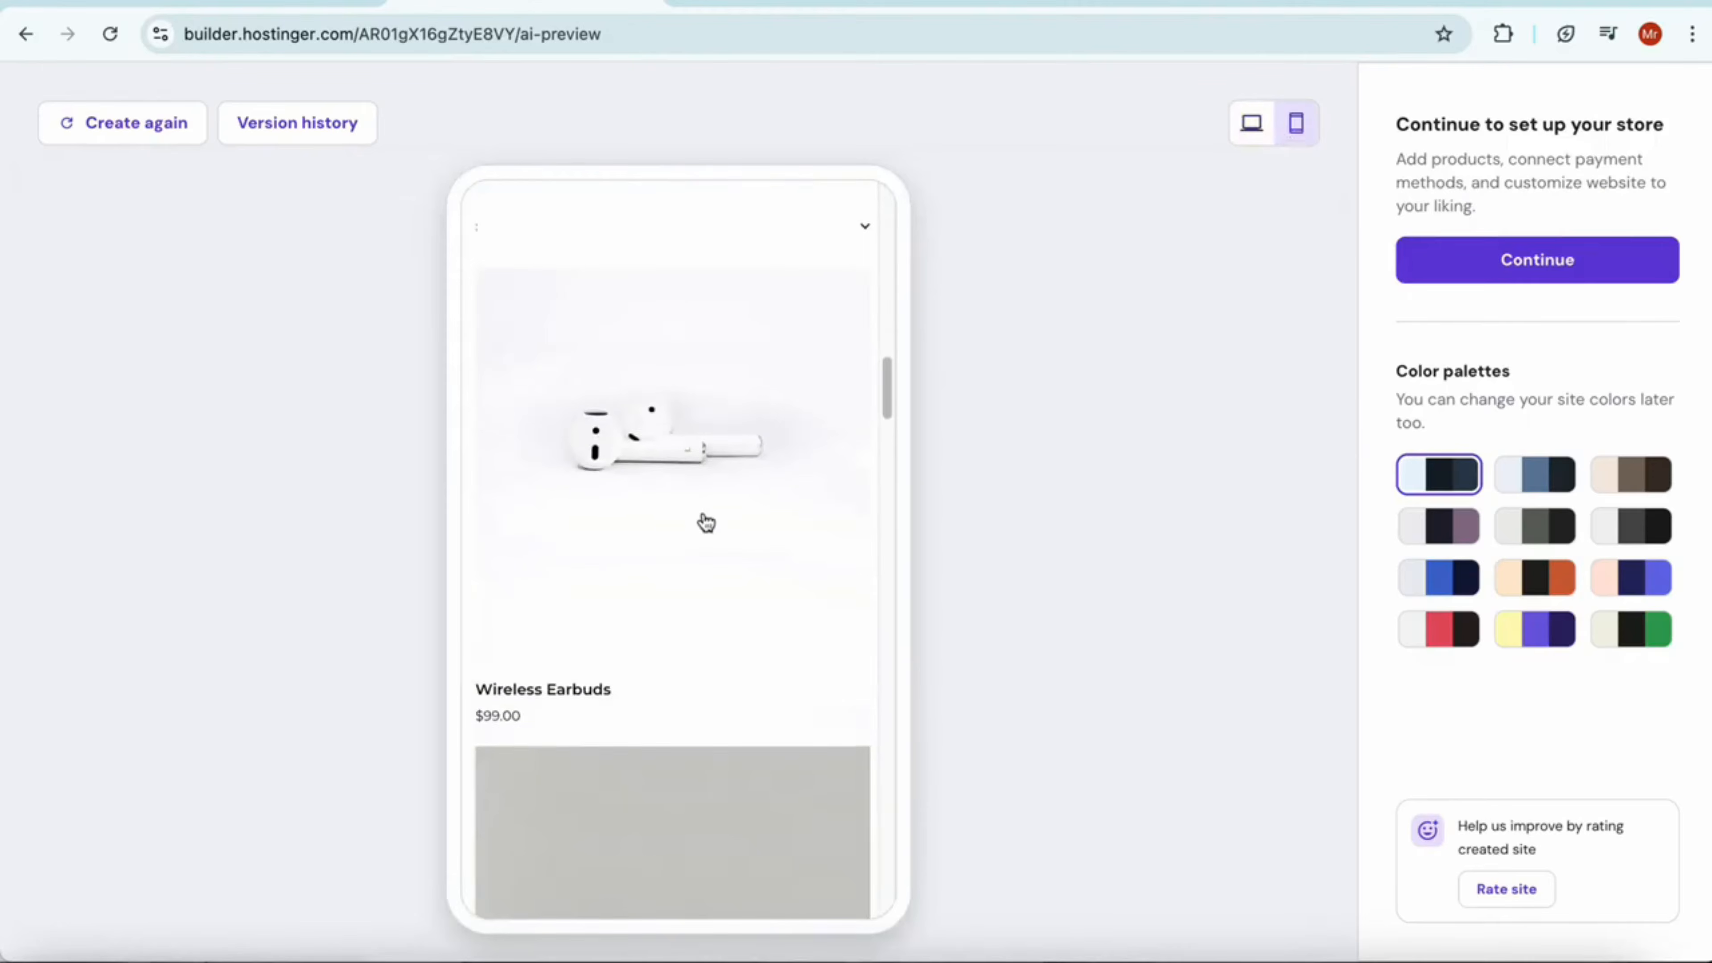
scroll(705, 523, down, 10)
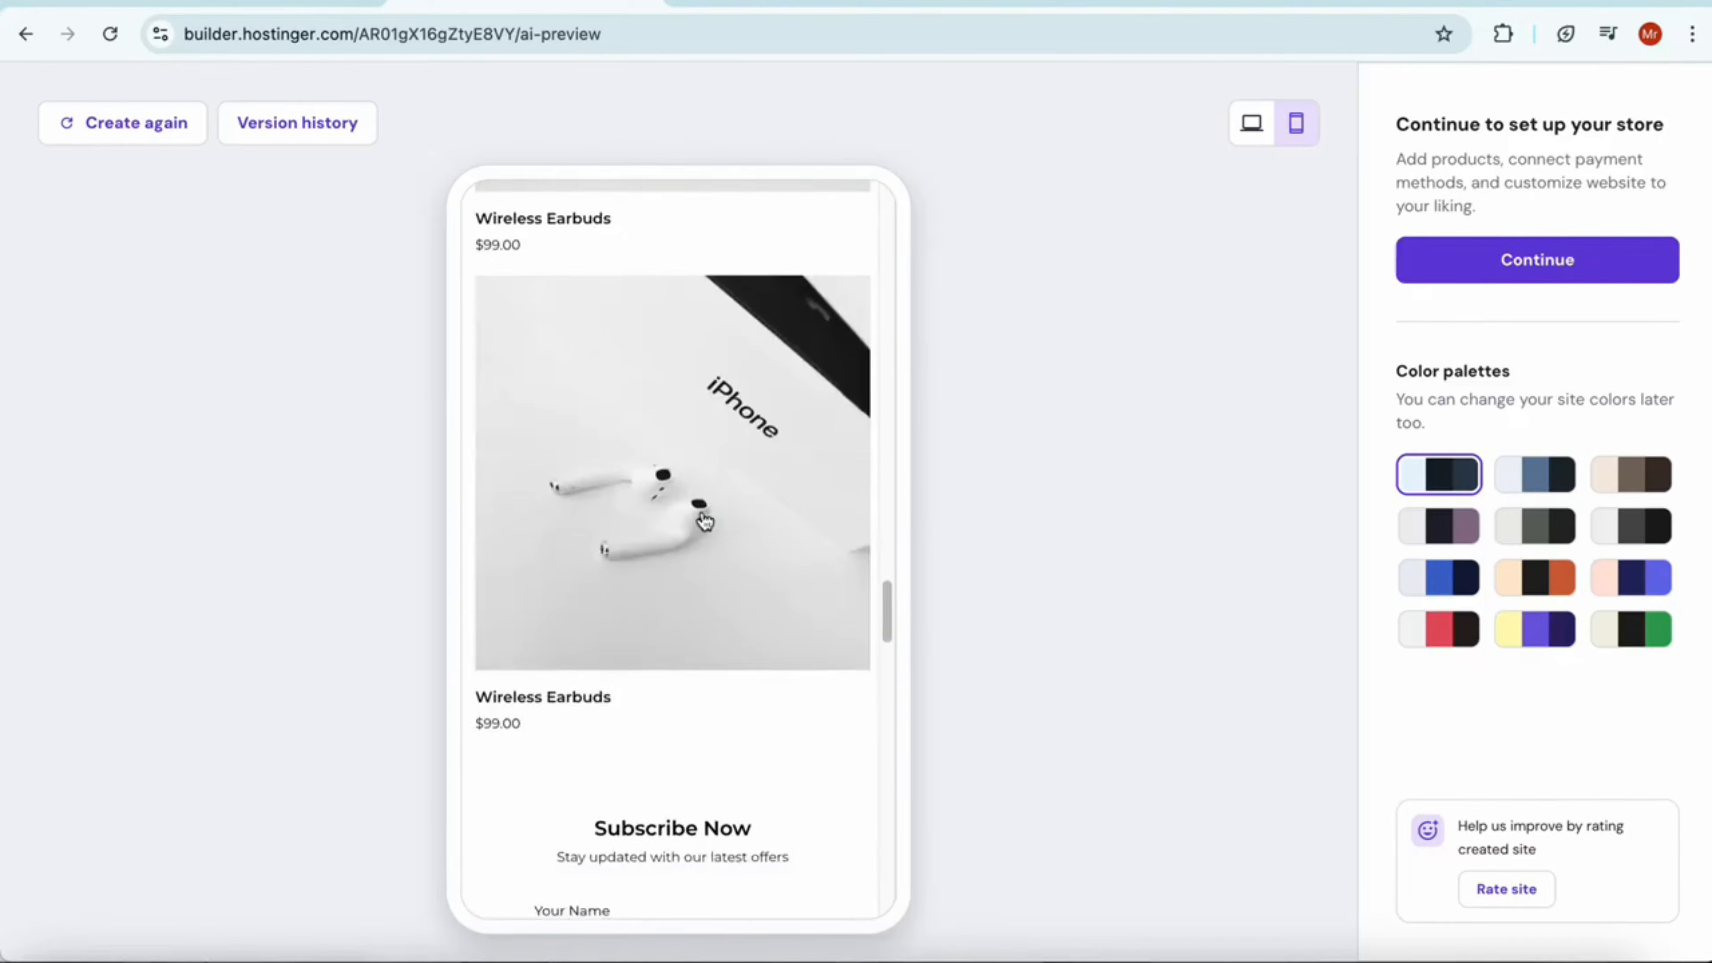
scroll(703, 520, down, 10)
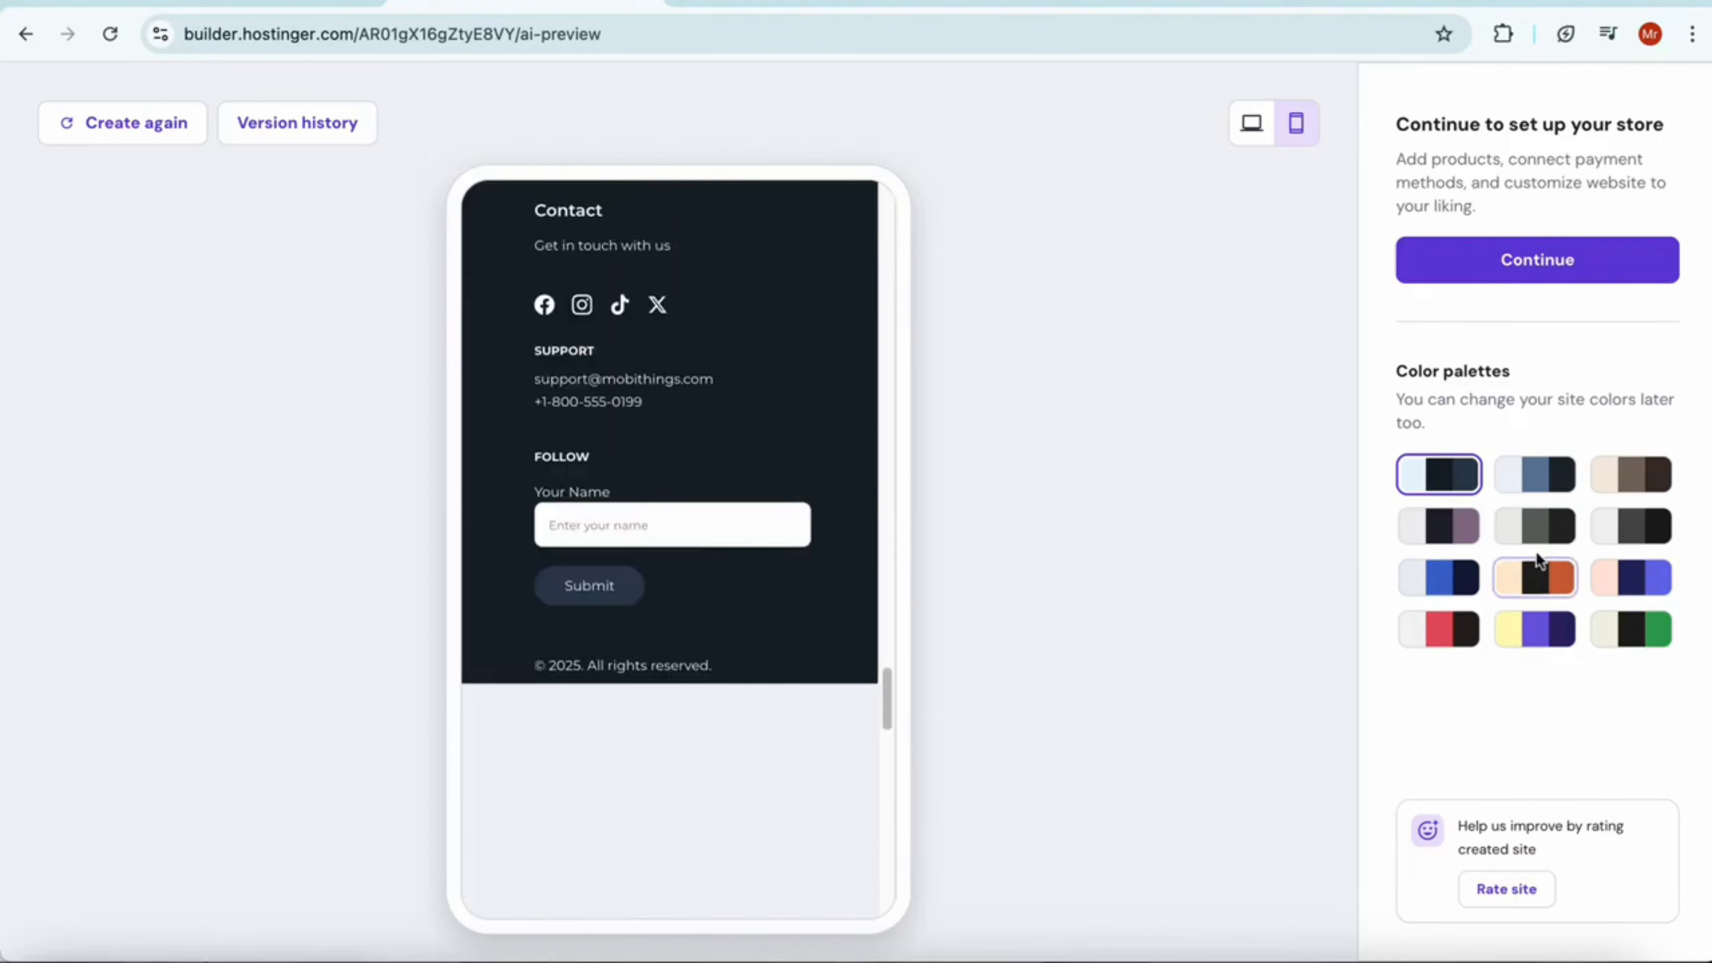
Apply the light grey, blue and navy color palette to the site and check it in the mobile preview
click(1439, 577)
scroll(633, 427, up, 10)
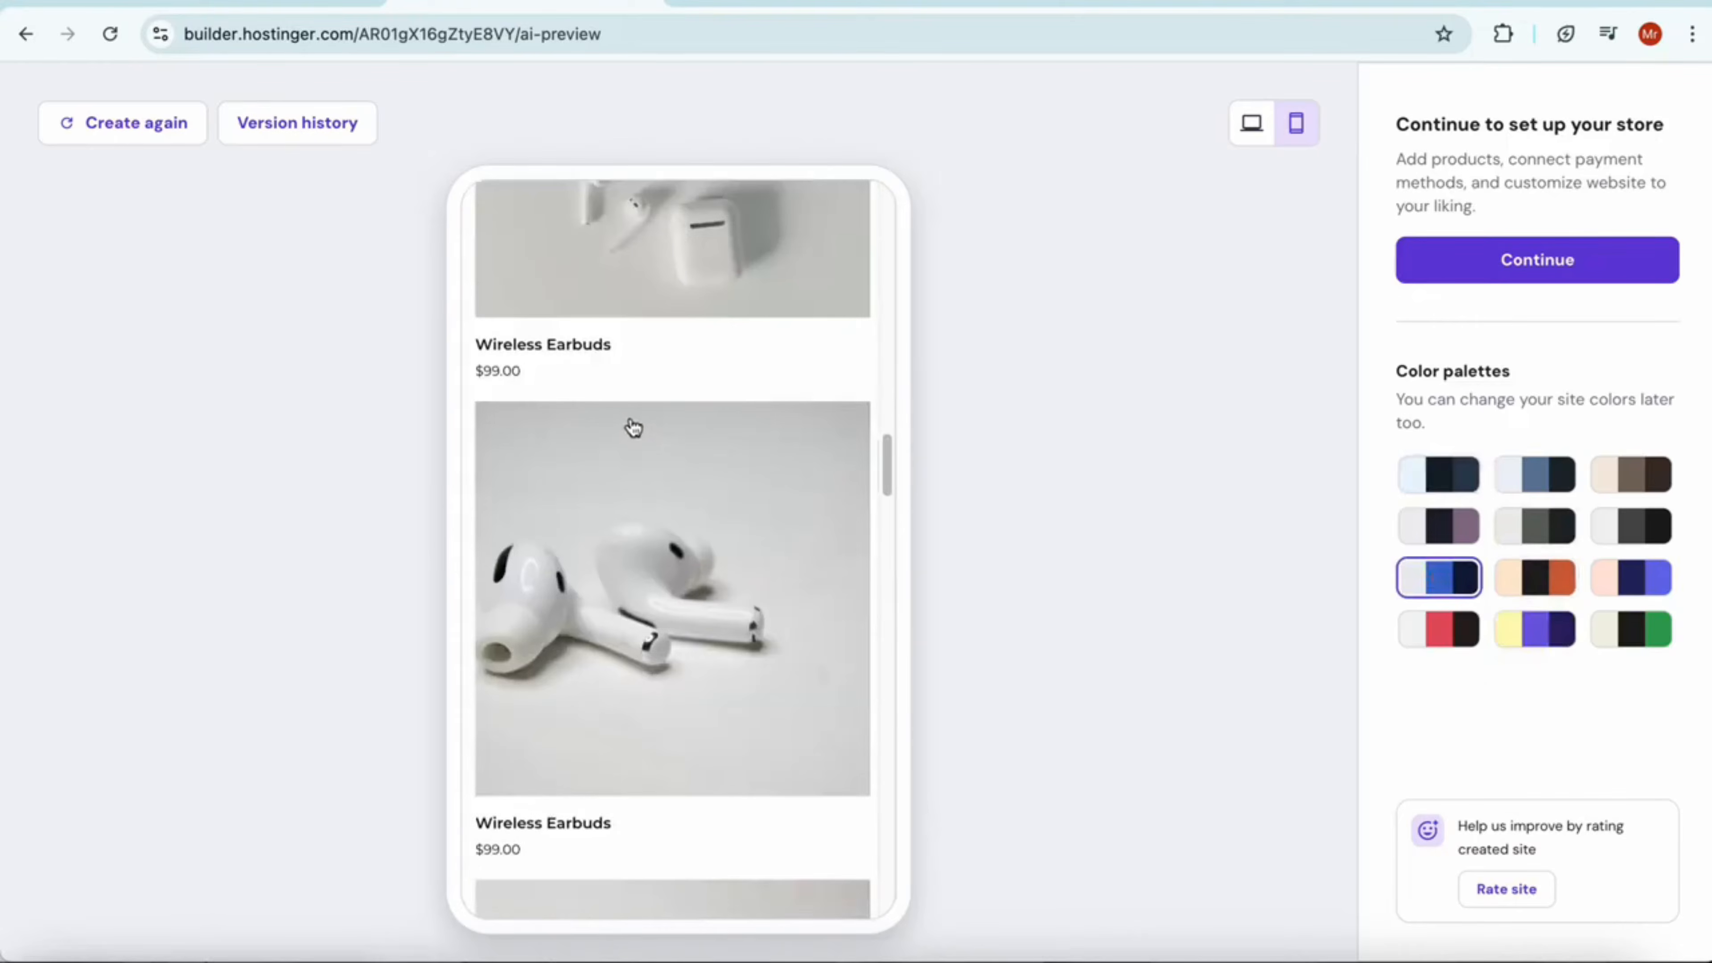
scroll(633, 427, up, 10)
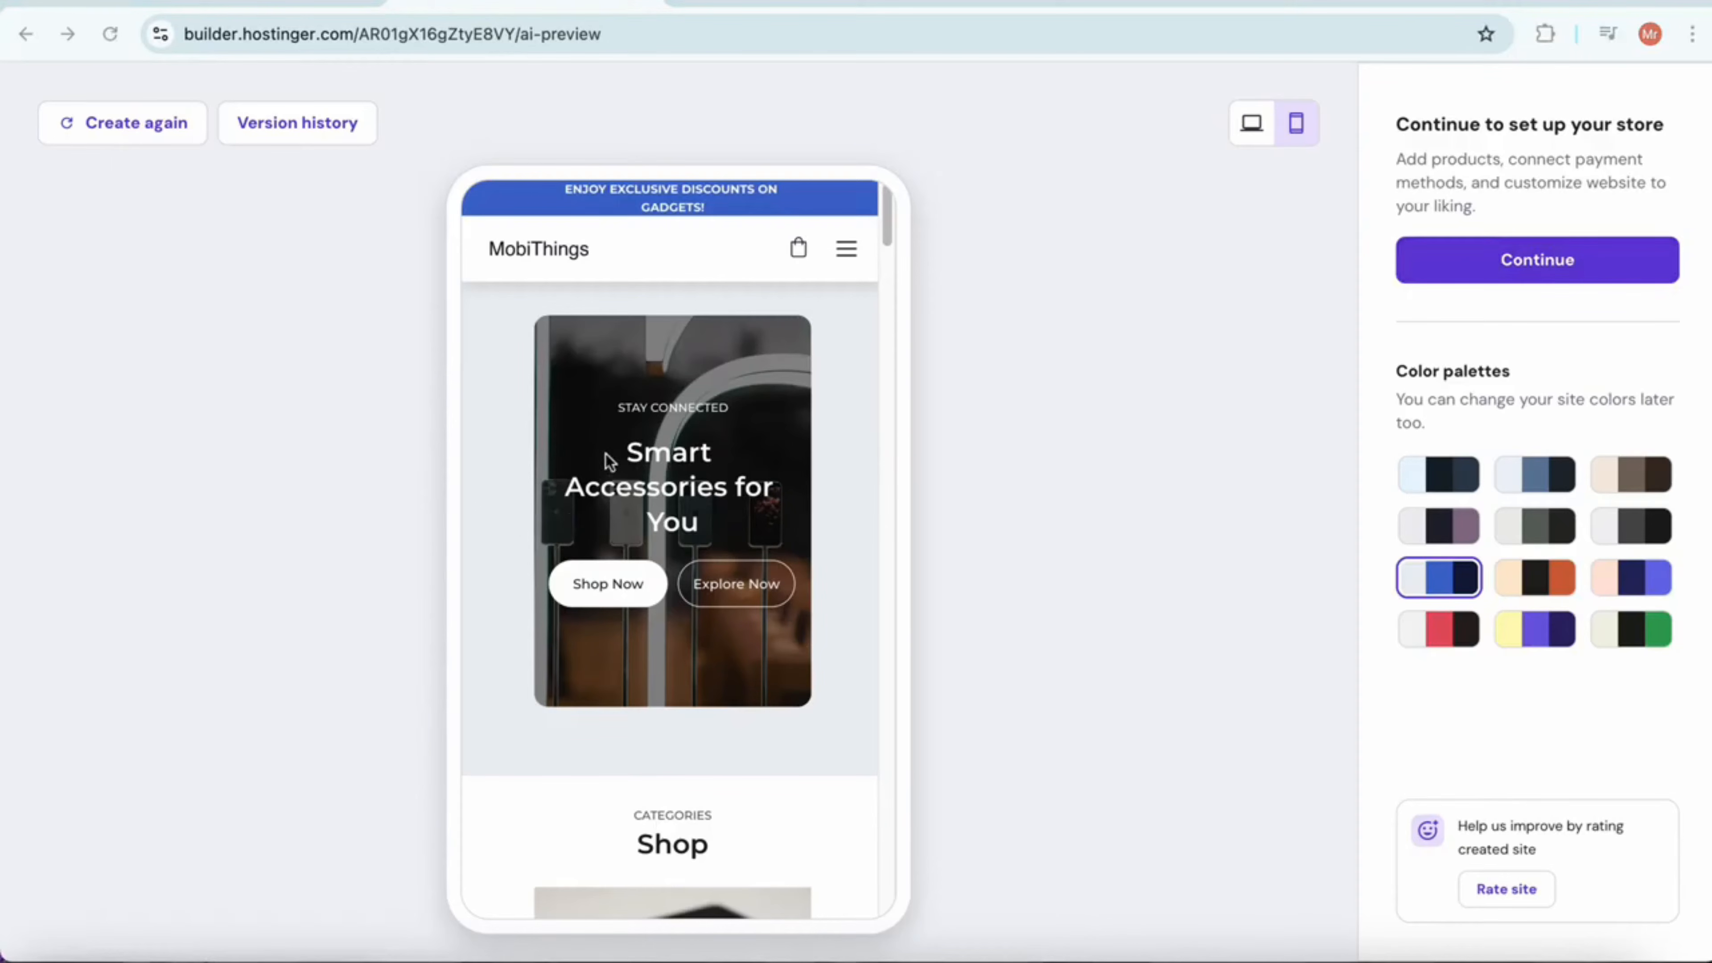
Continue to the store manager, dismiss the print-on-demand announcement and start adding a physical product
click(1560, 268)
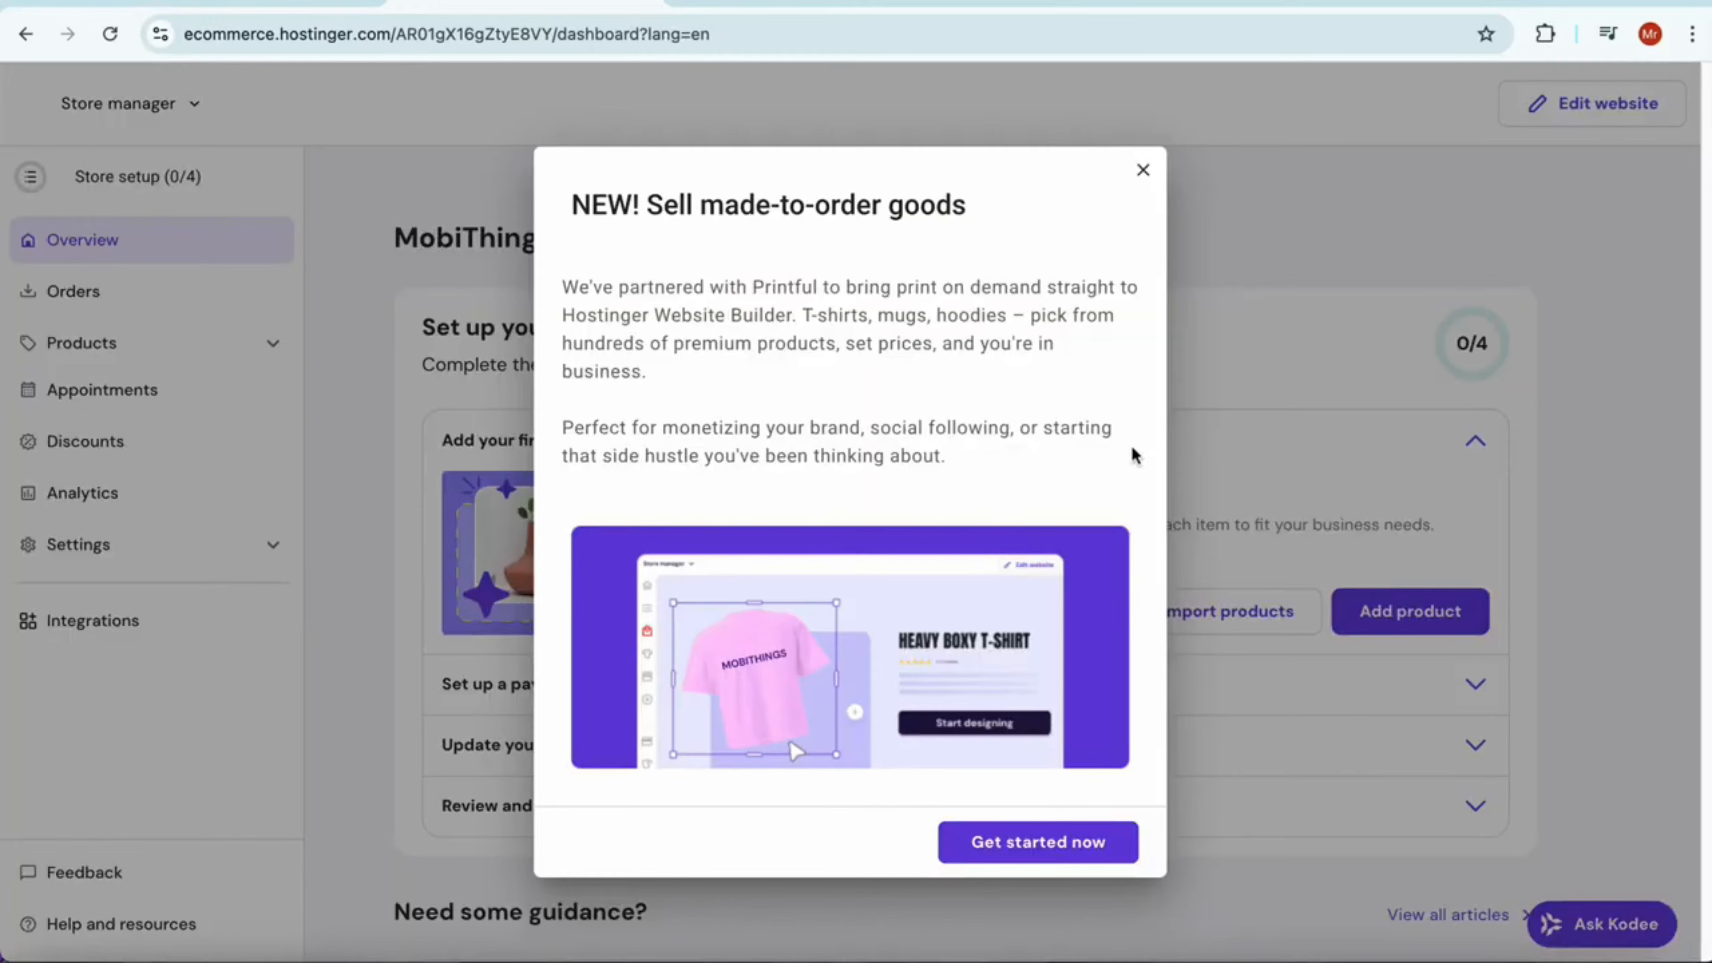
click(1143, 170)
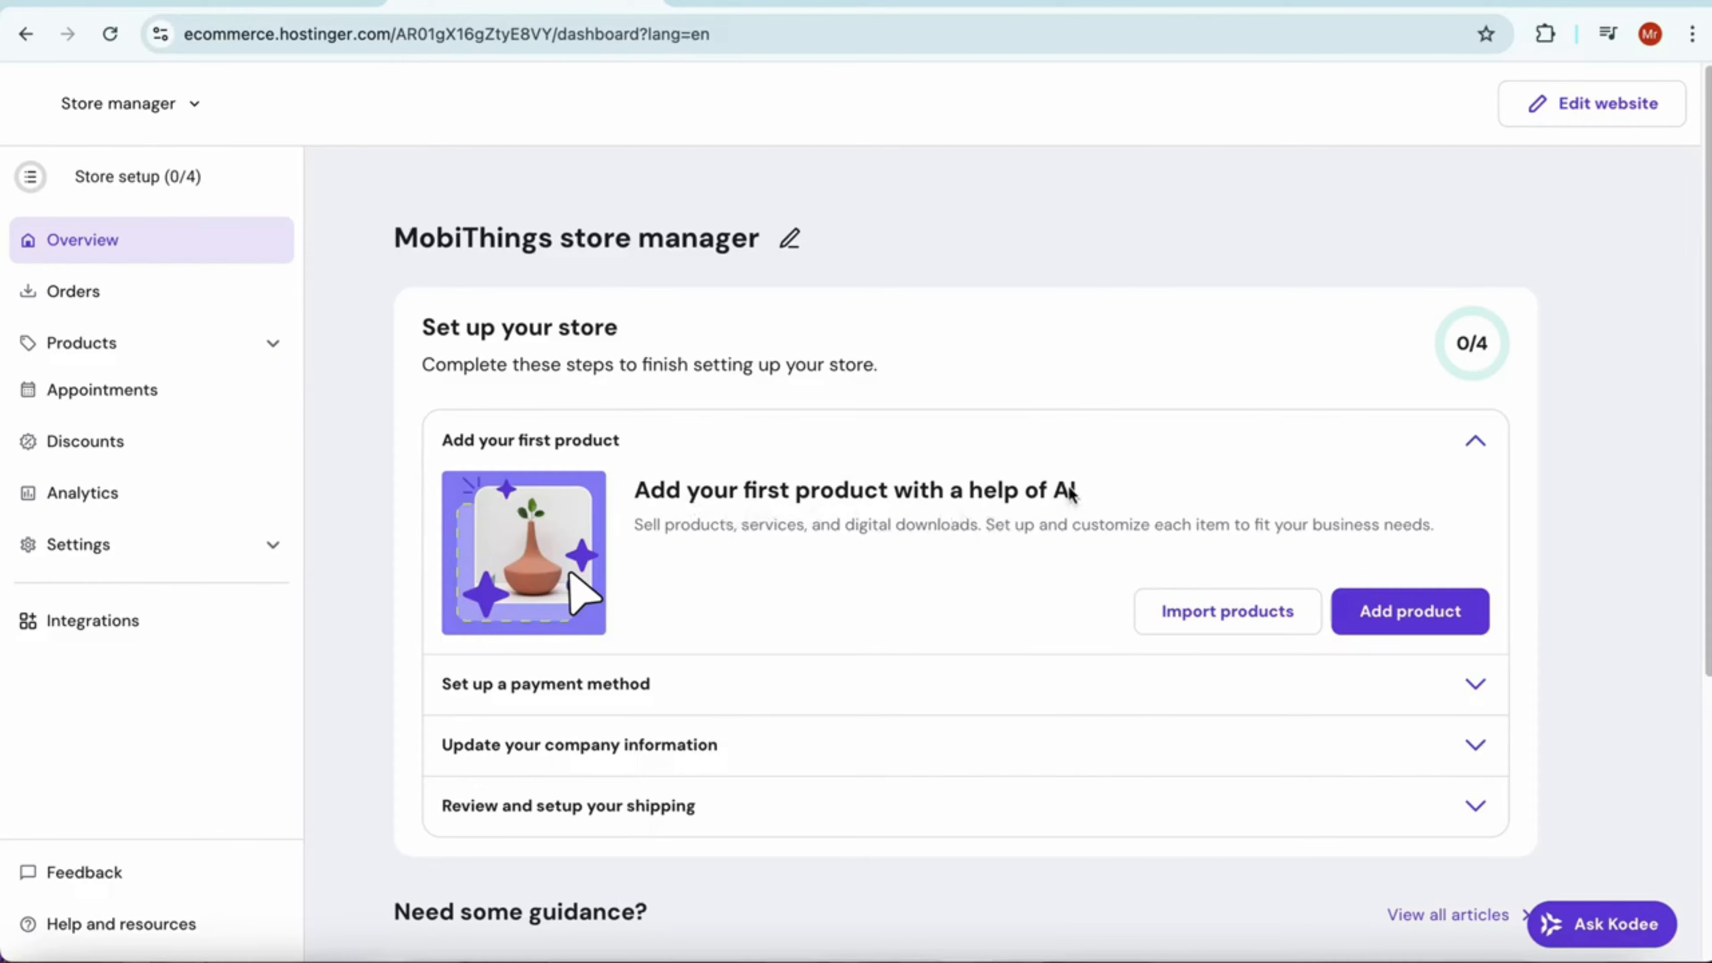
click(1408, 621)
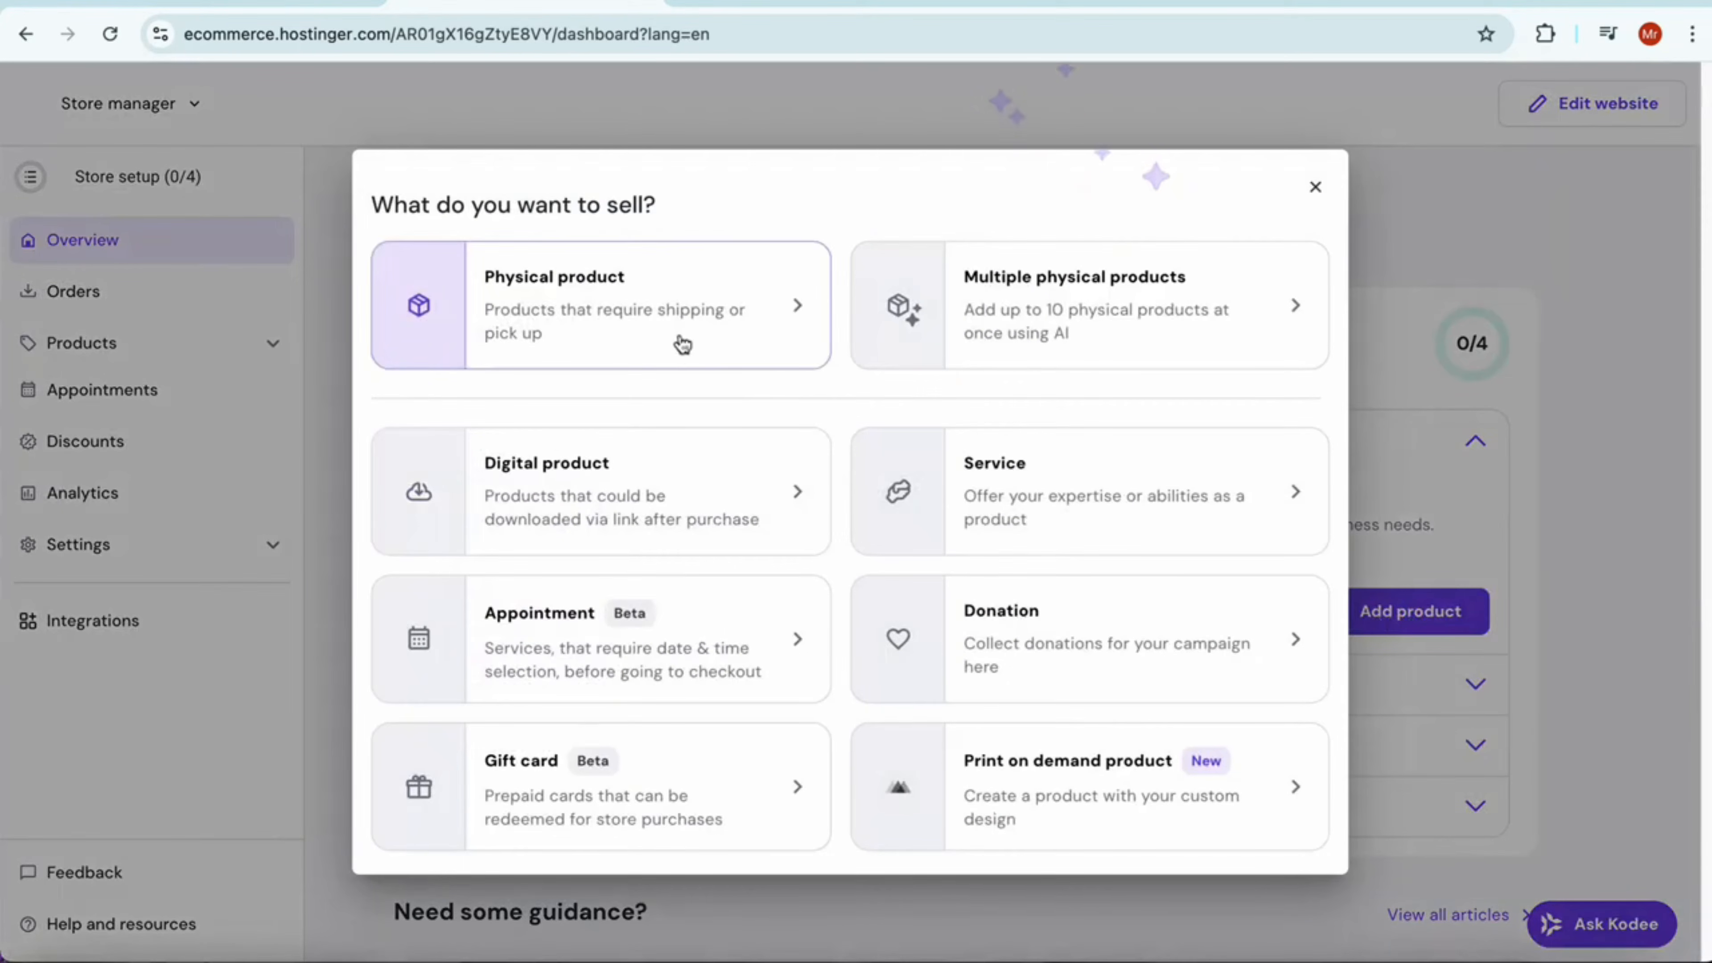
click(652, 329)
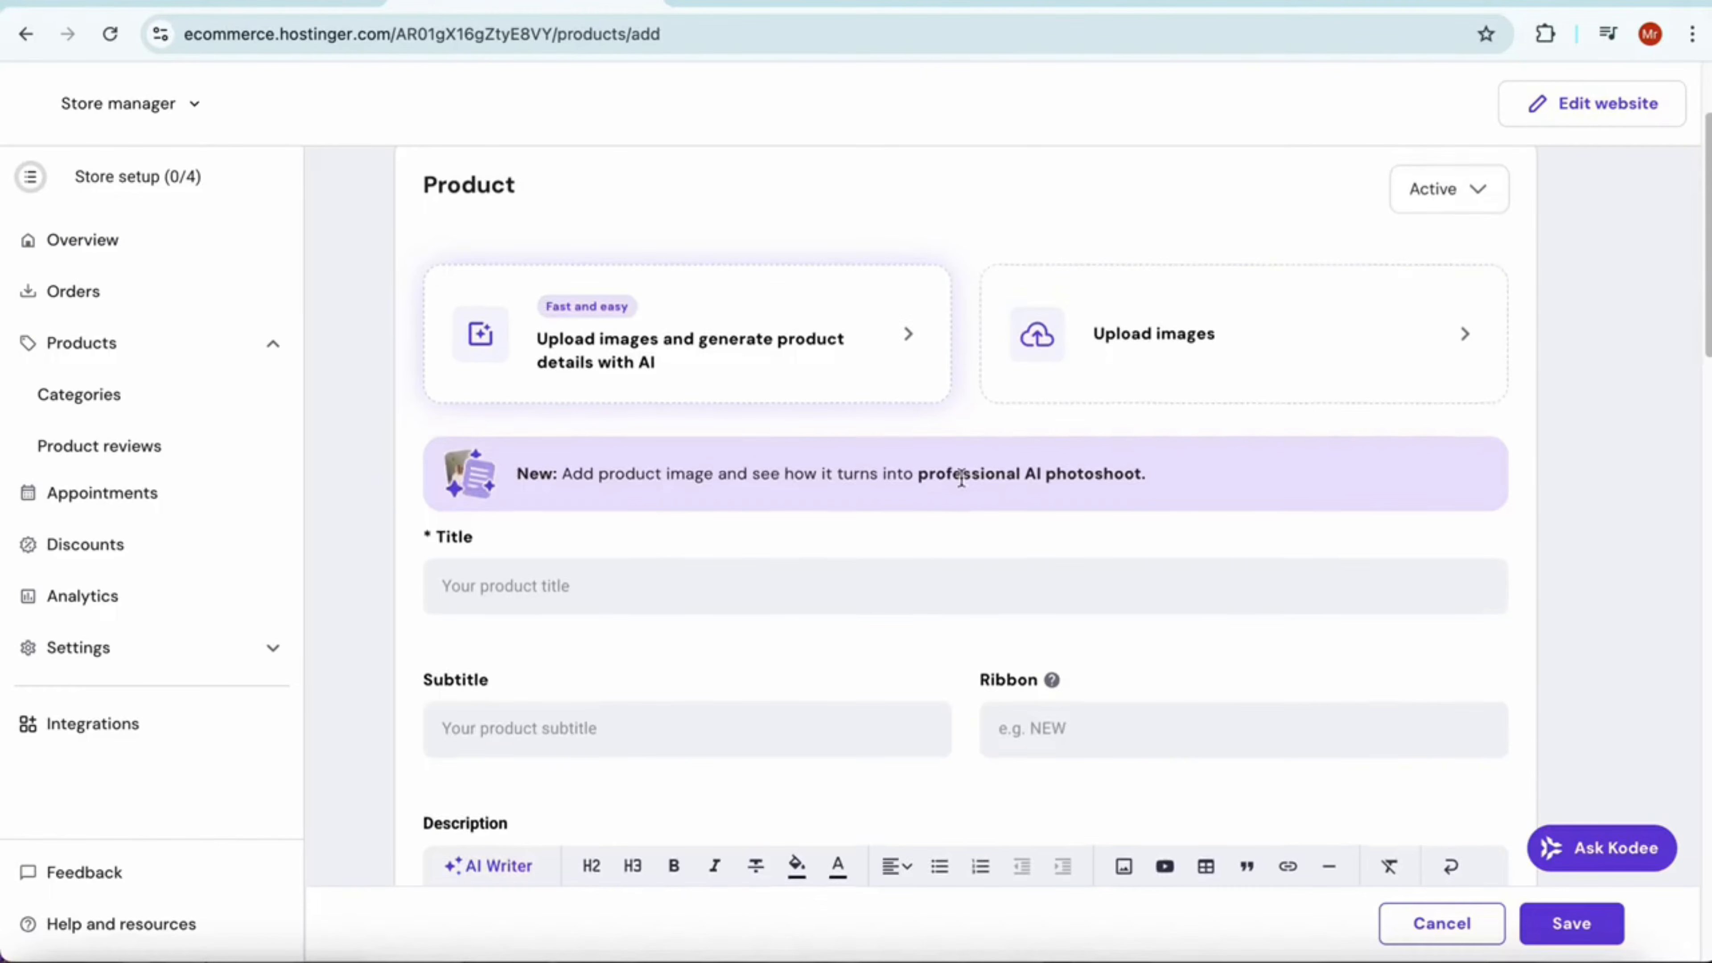
scroll(721, 534, down, 2)
scroll(903, 623, down, 1)
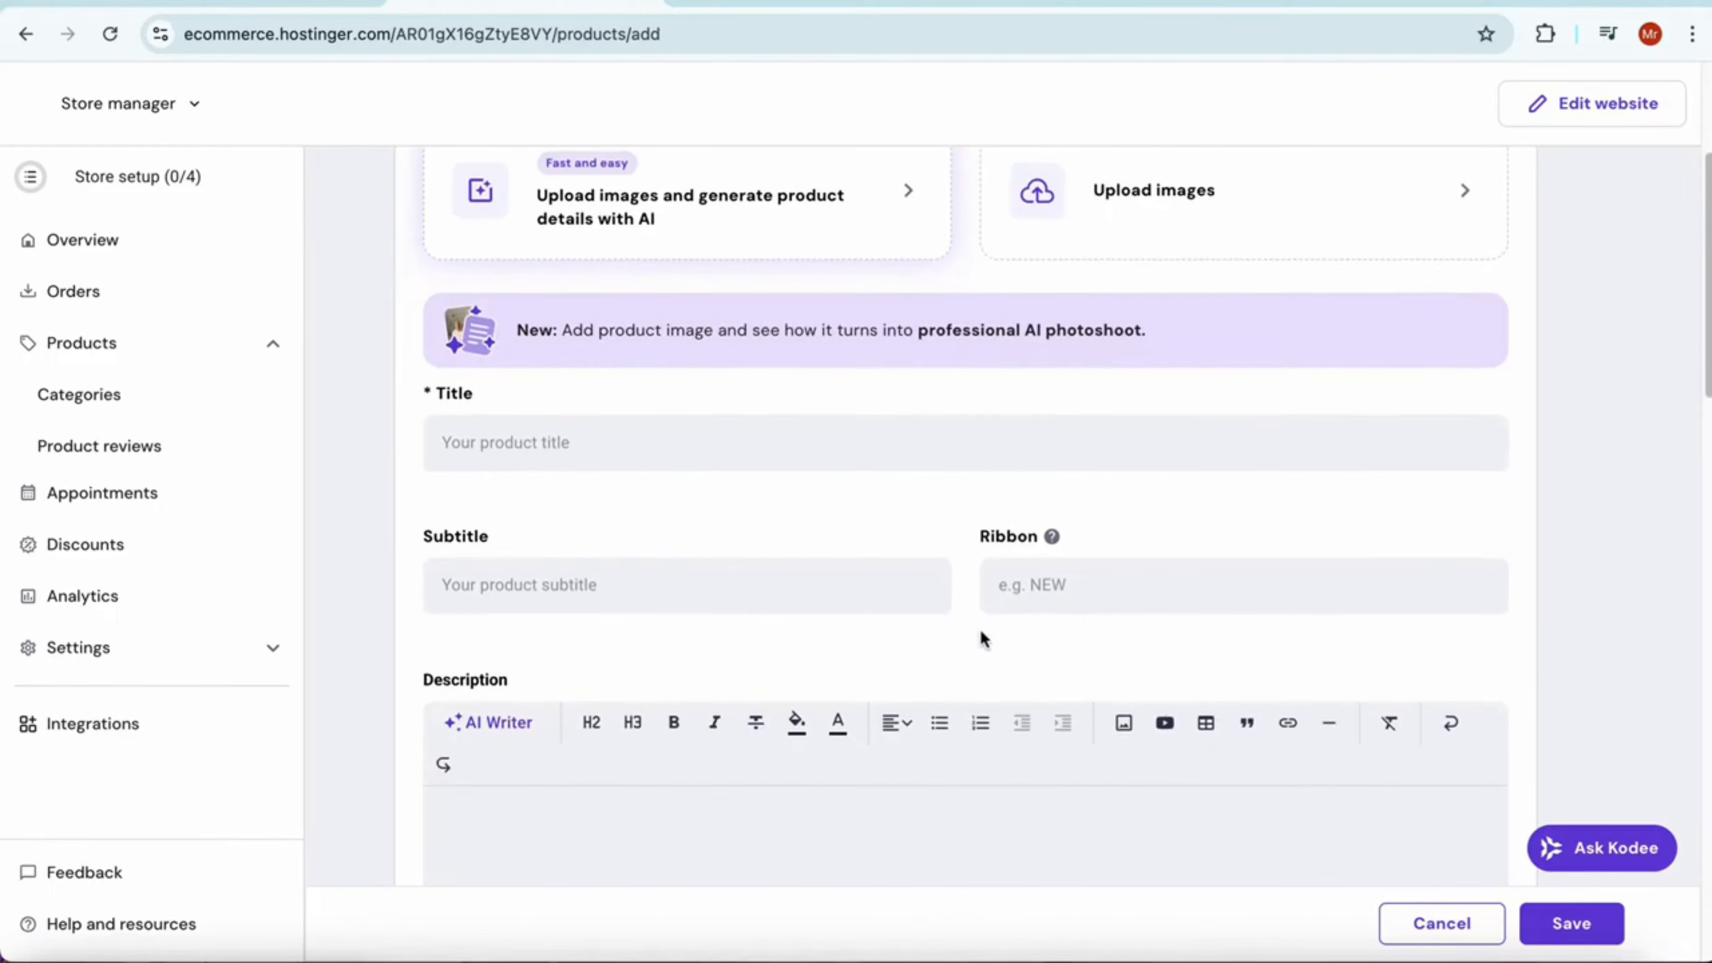
scroll(980, 634, down, 3)
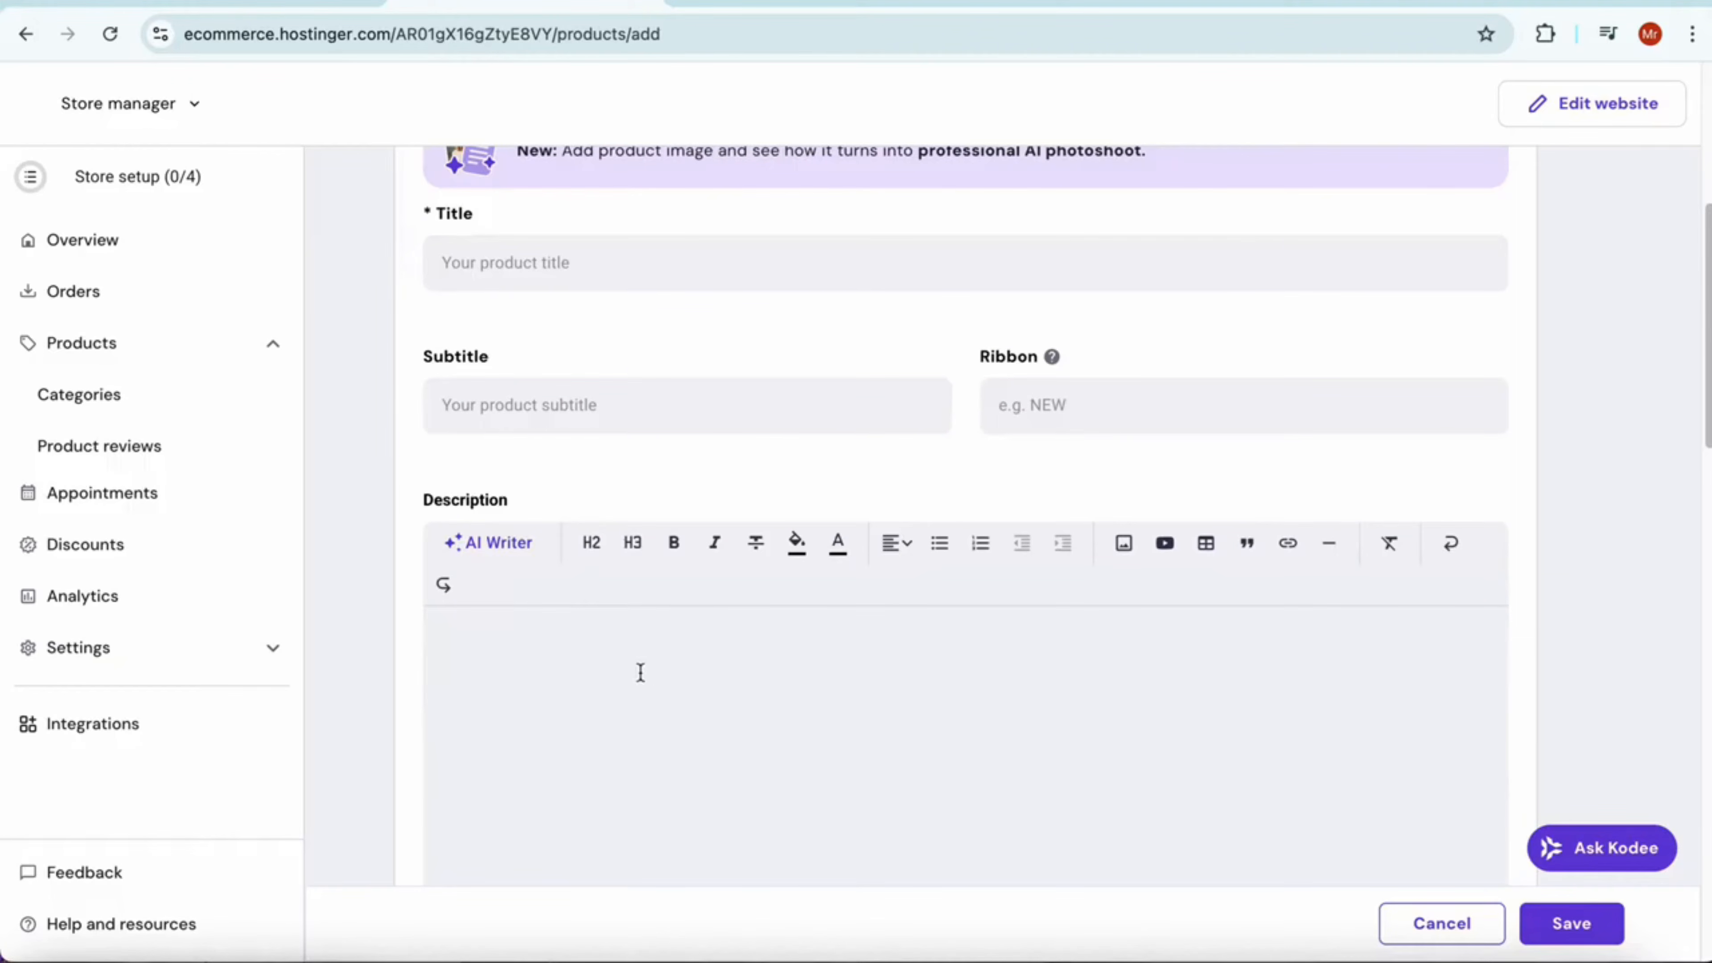
scroll(737, 673, down, 3)
scroll(829, 640, up, 3)
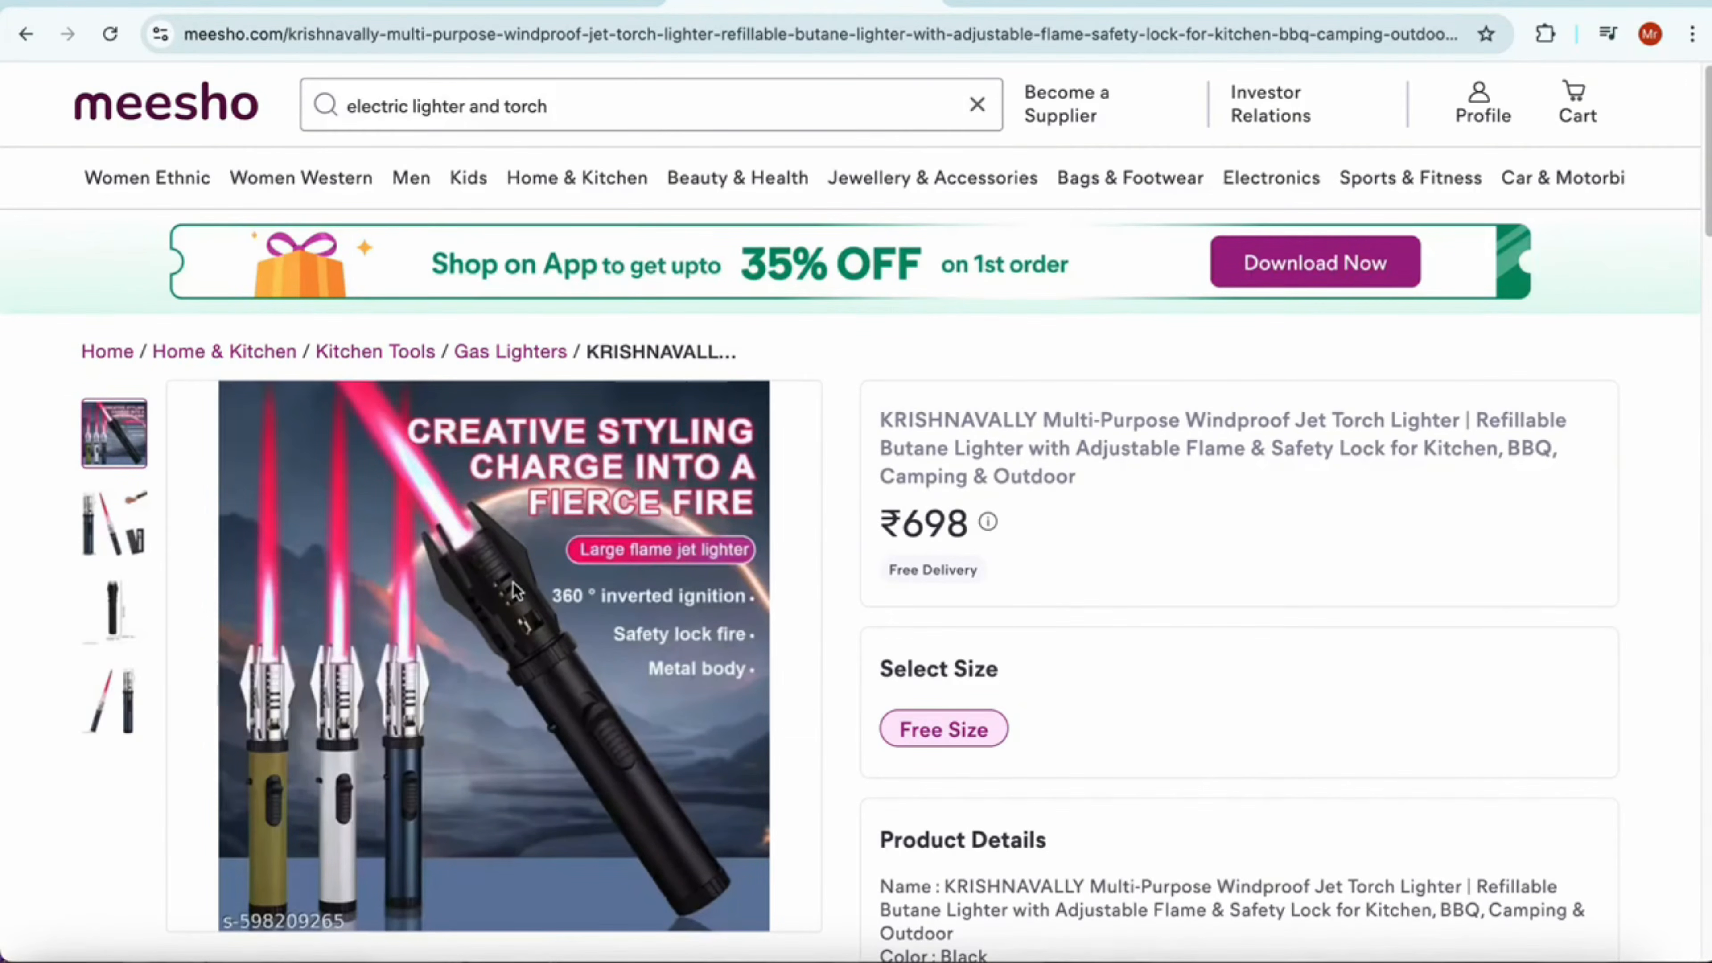
On the Meesho page of the windproof jet torch lighter, save the main product image and view the other pictures
right_click(470, 619)
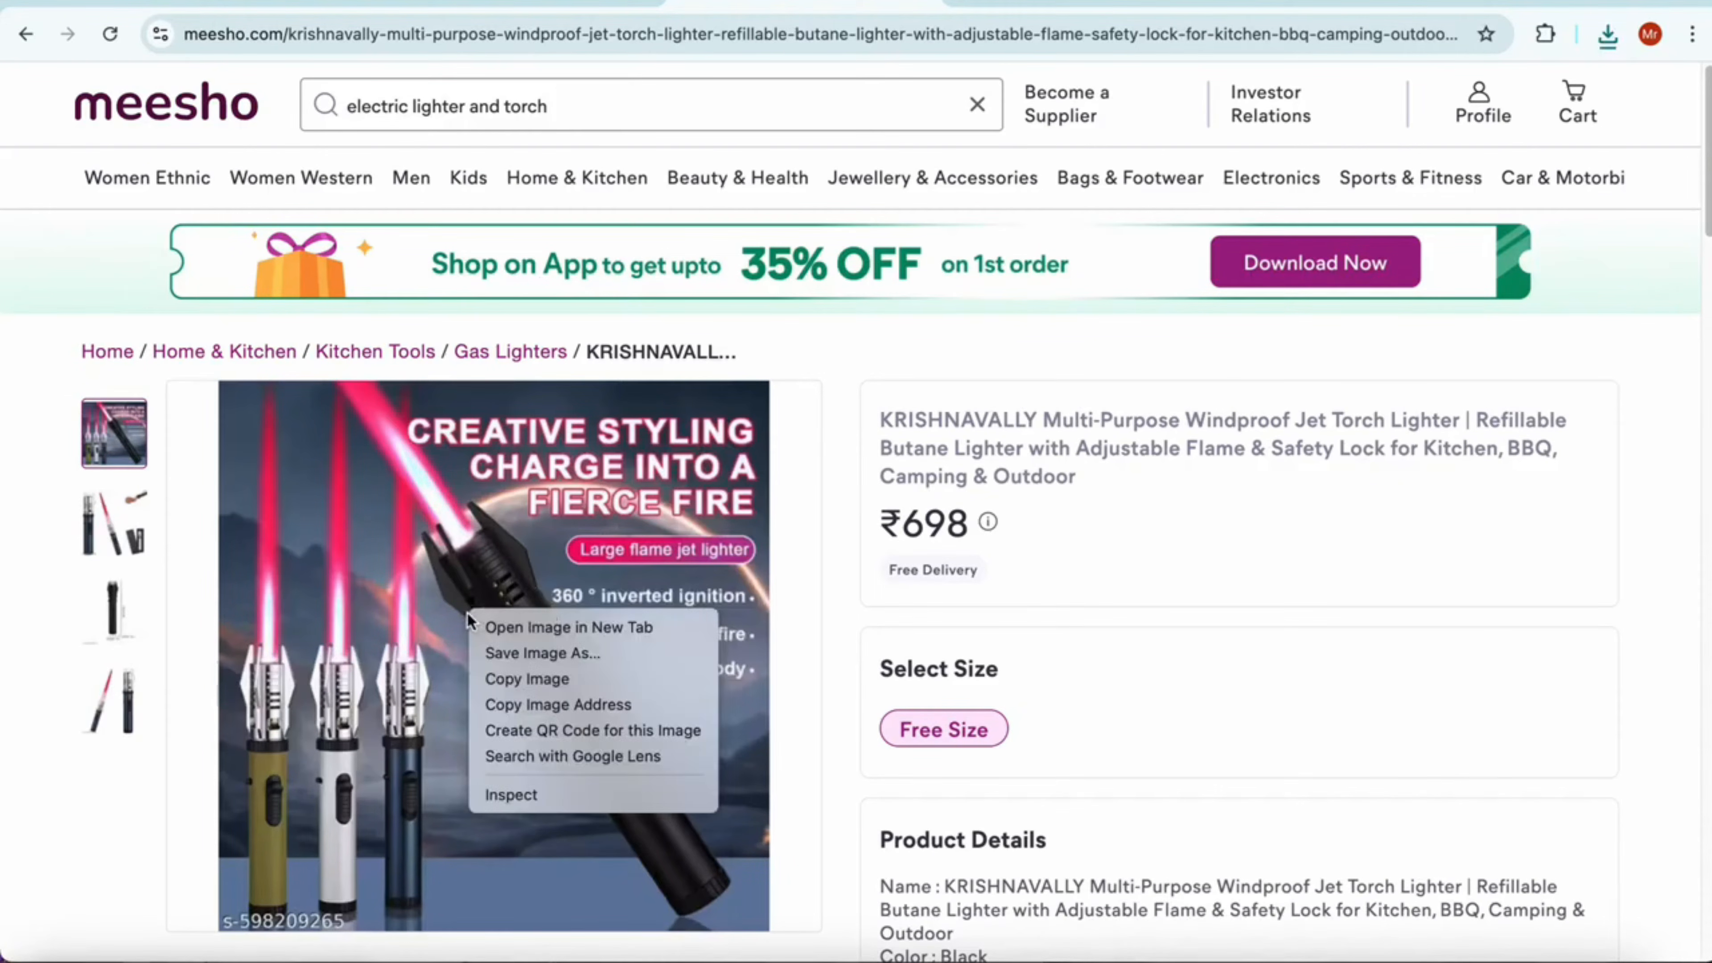
click(507, 649)
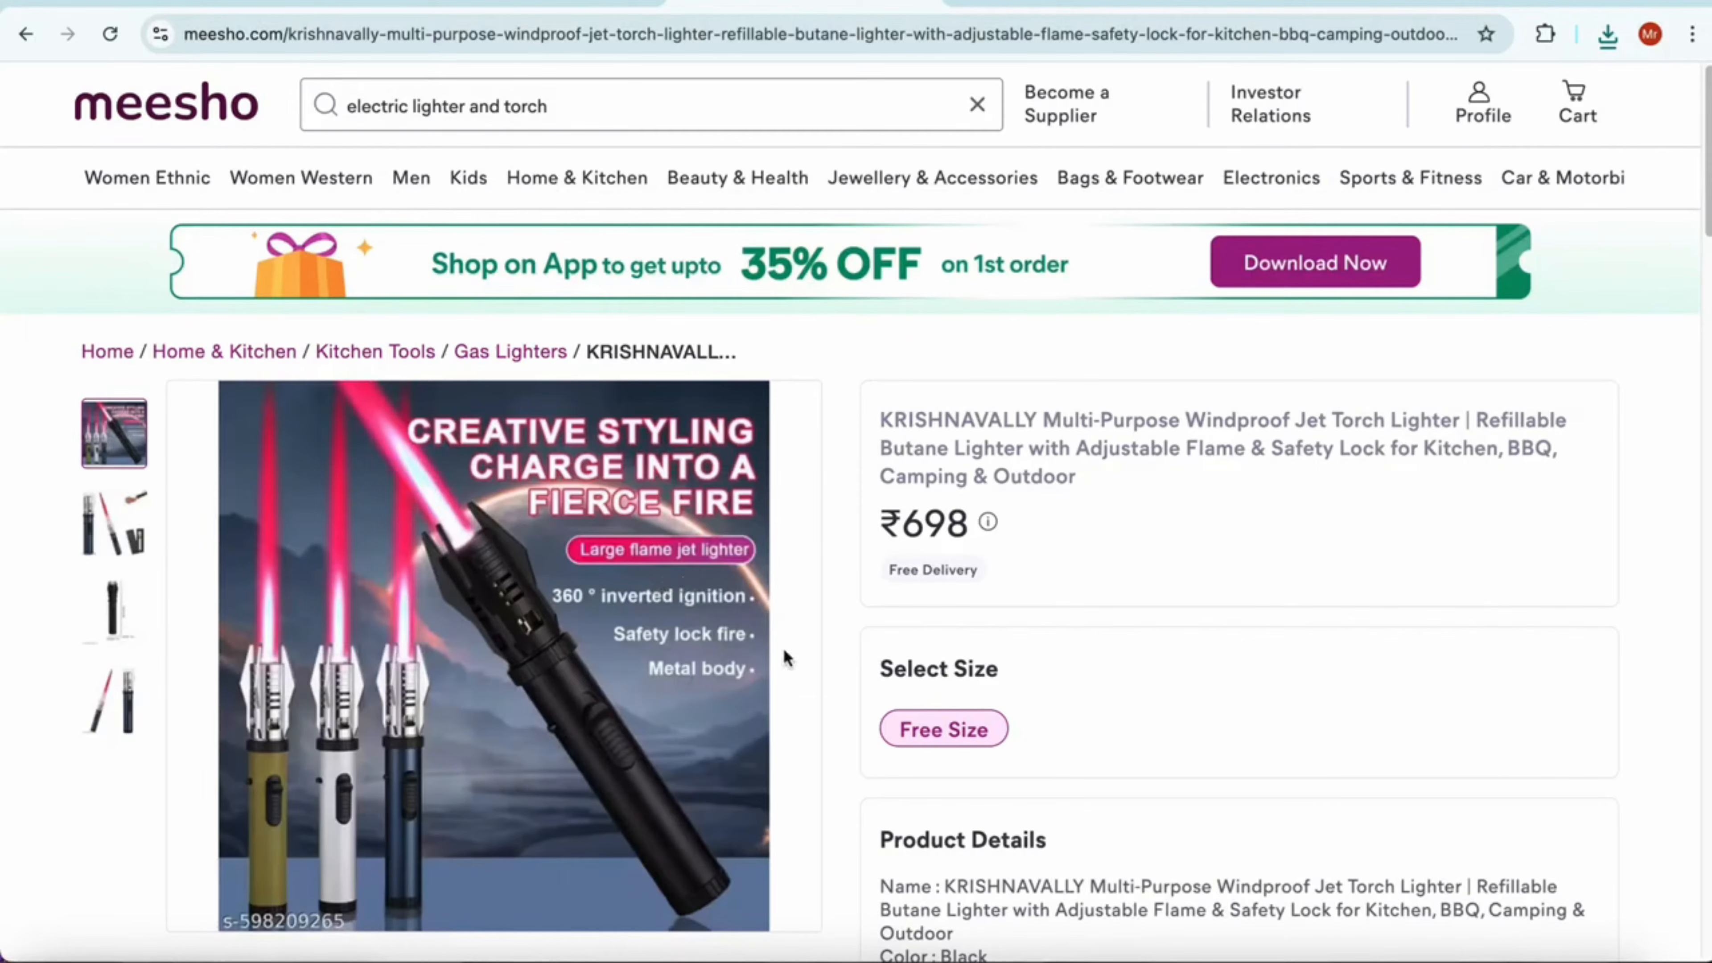
click(130, 518)
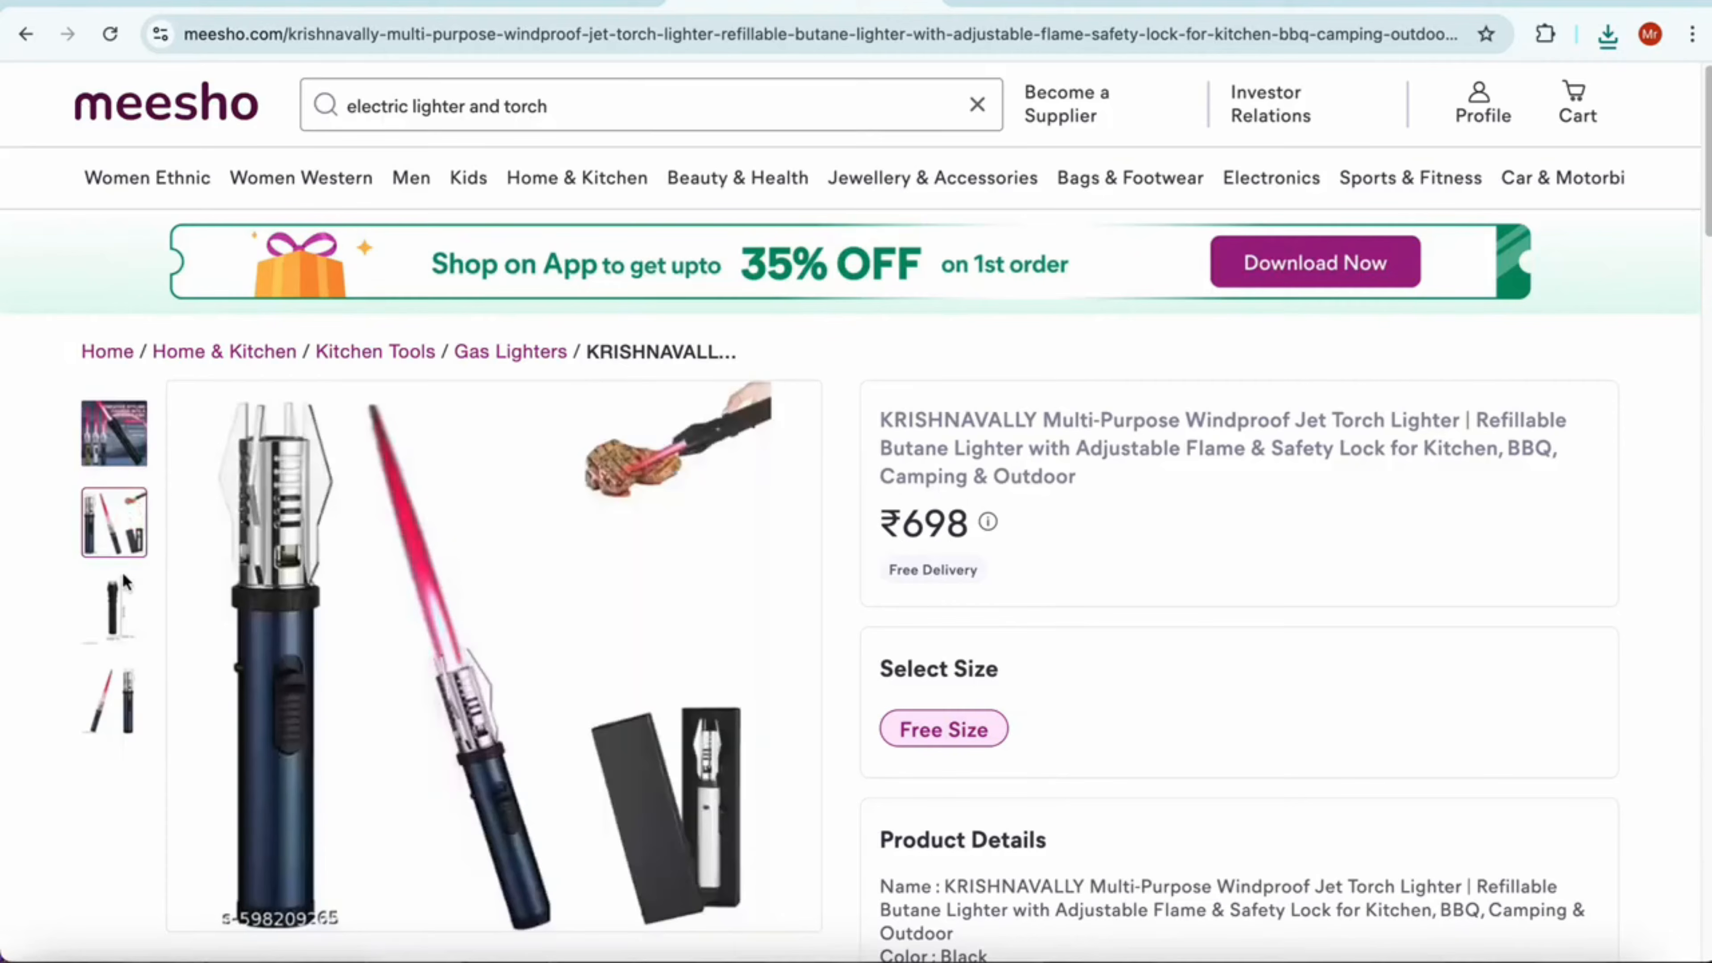
click(111, 589)
click(121, 669)
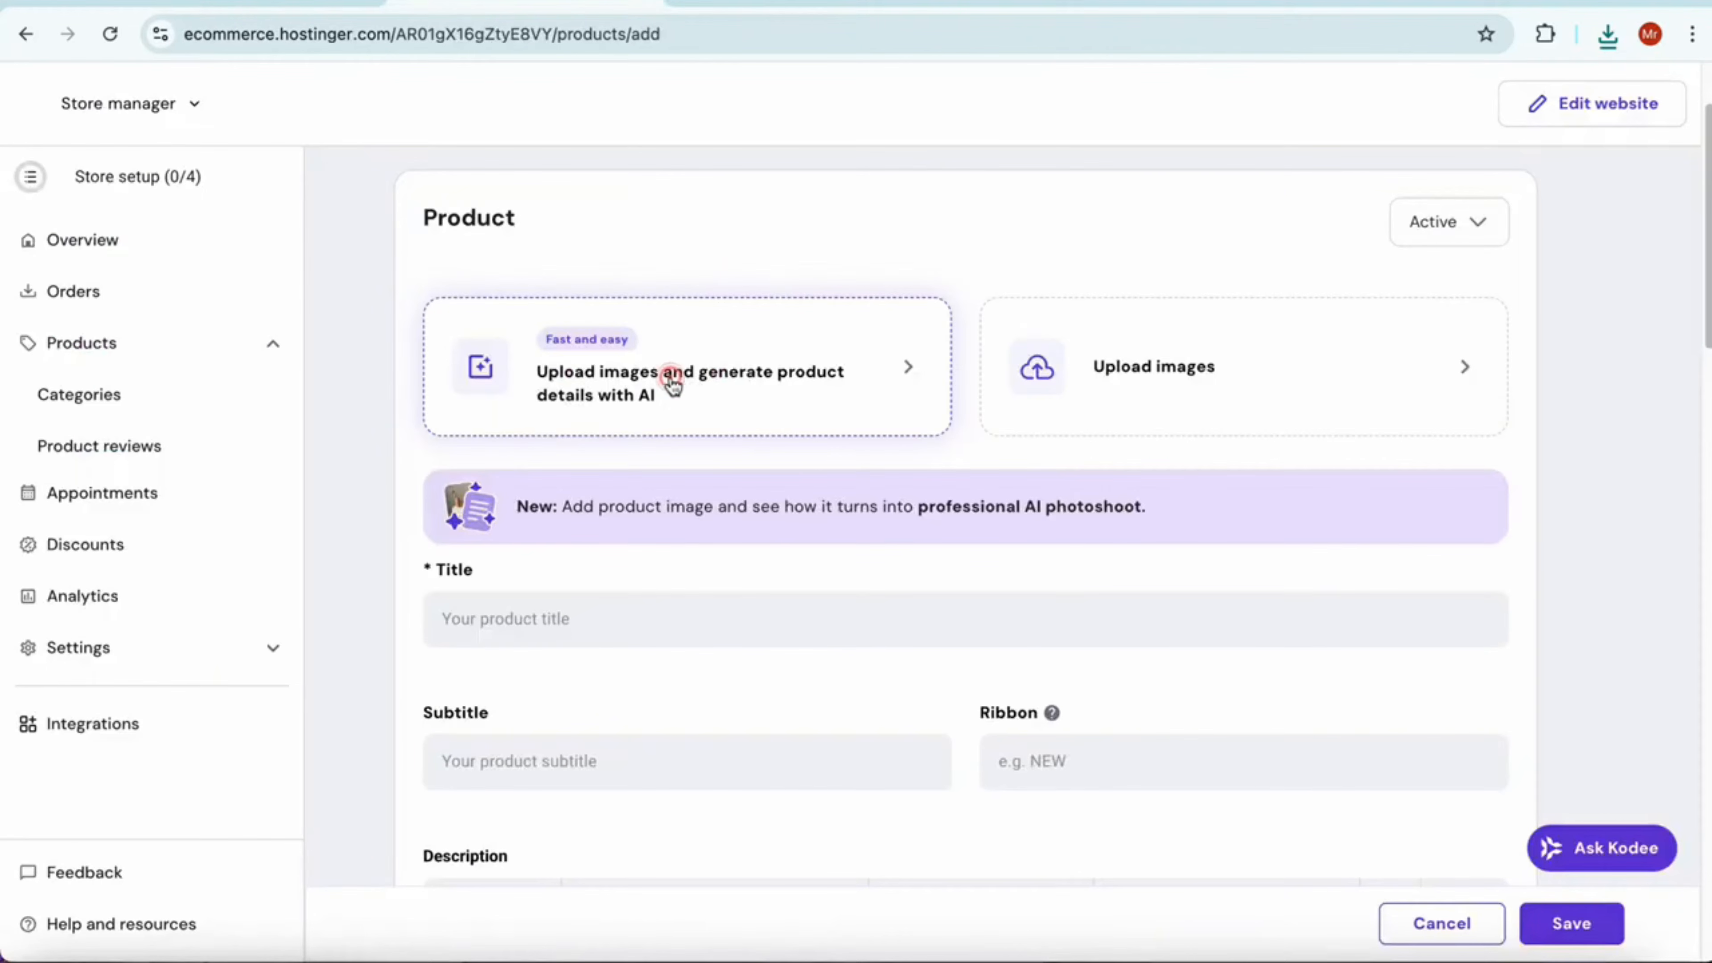
Upload the saved lighter image to the new product and generate its title, subtitle, ribbon and description with AI
click(670, 376)
click(924, 238)
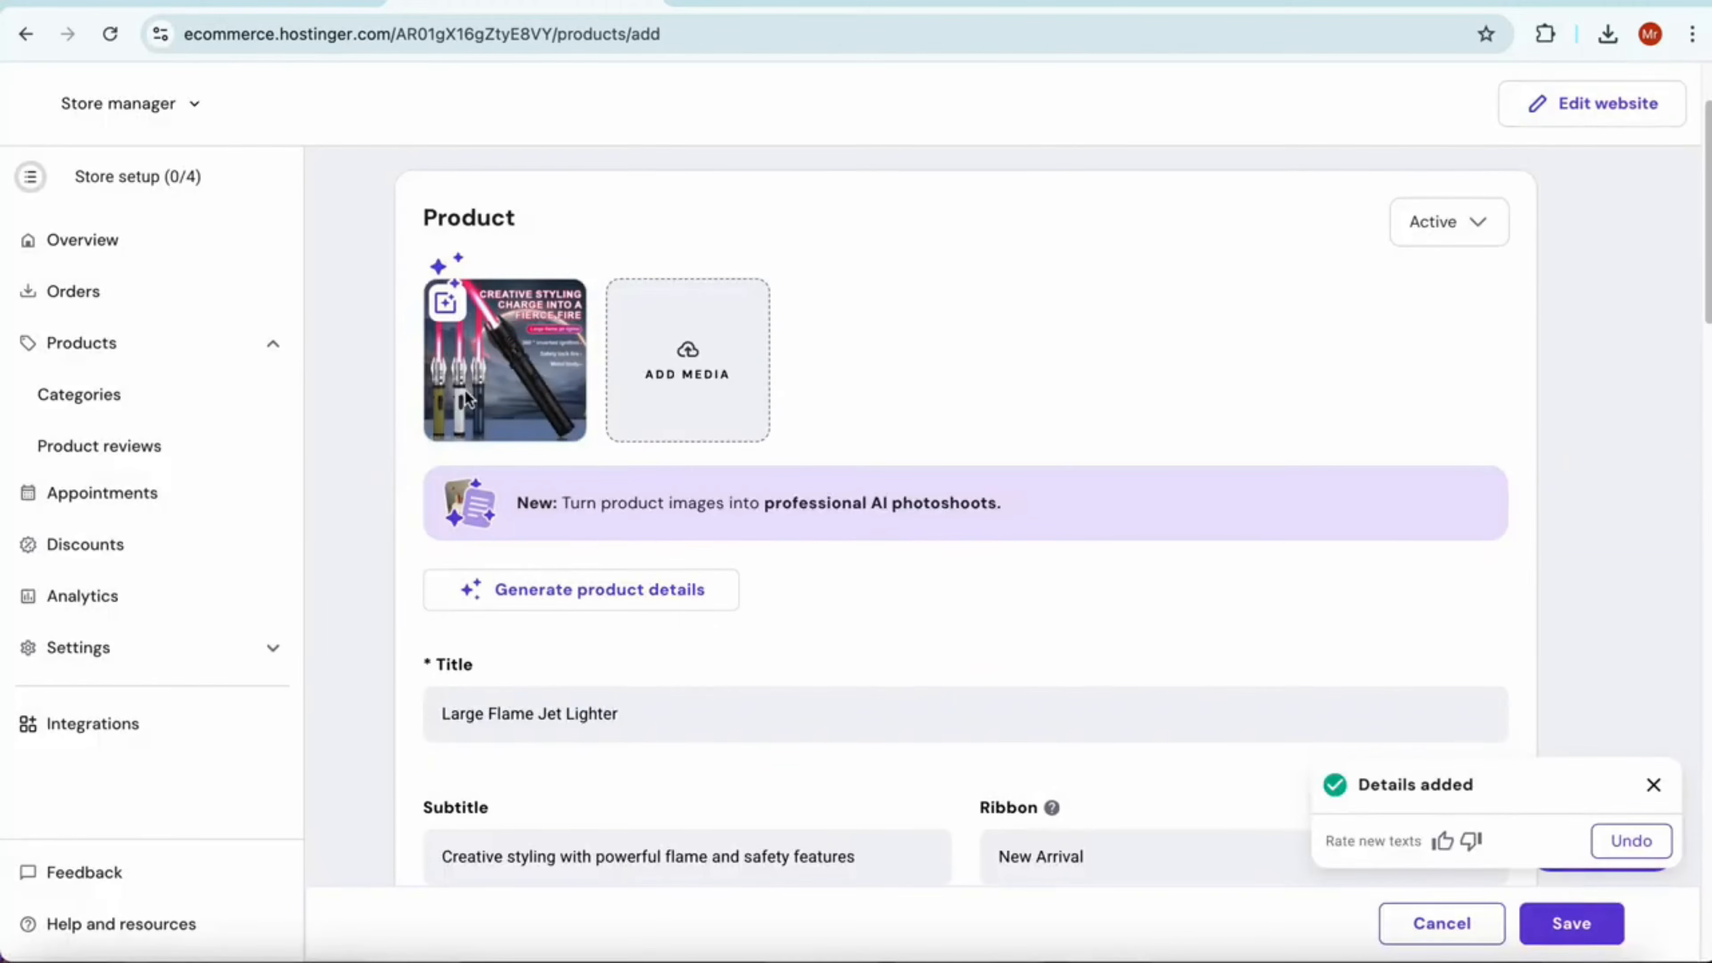
scroll(572, 578, down, 1)
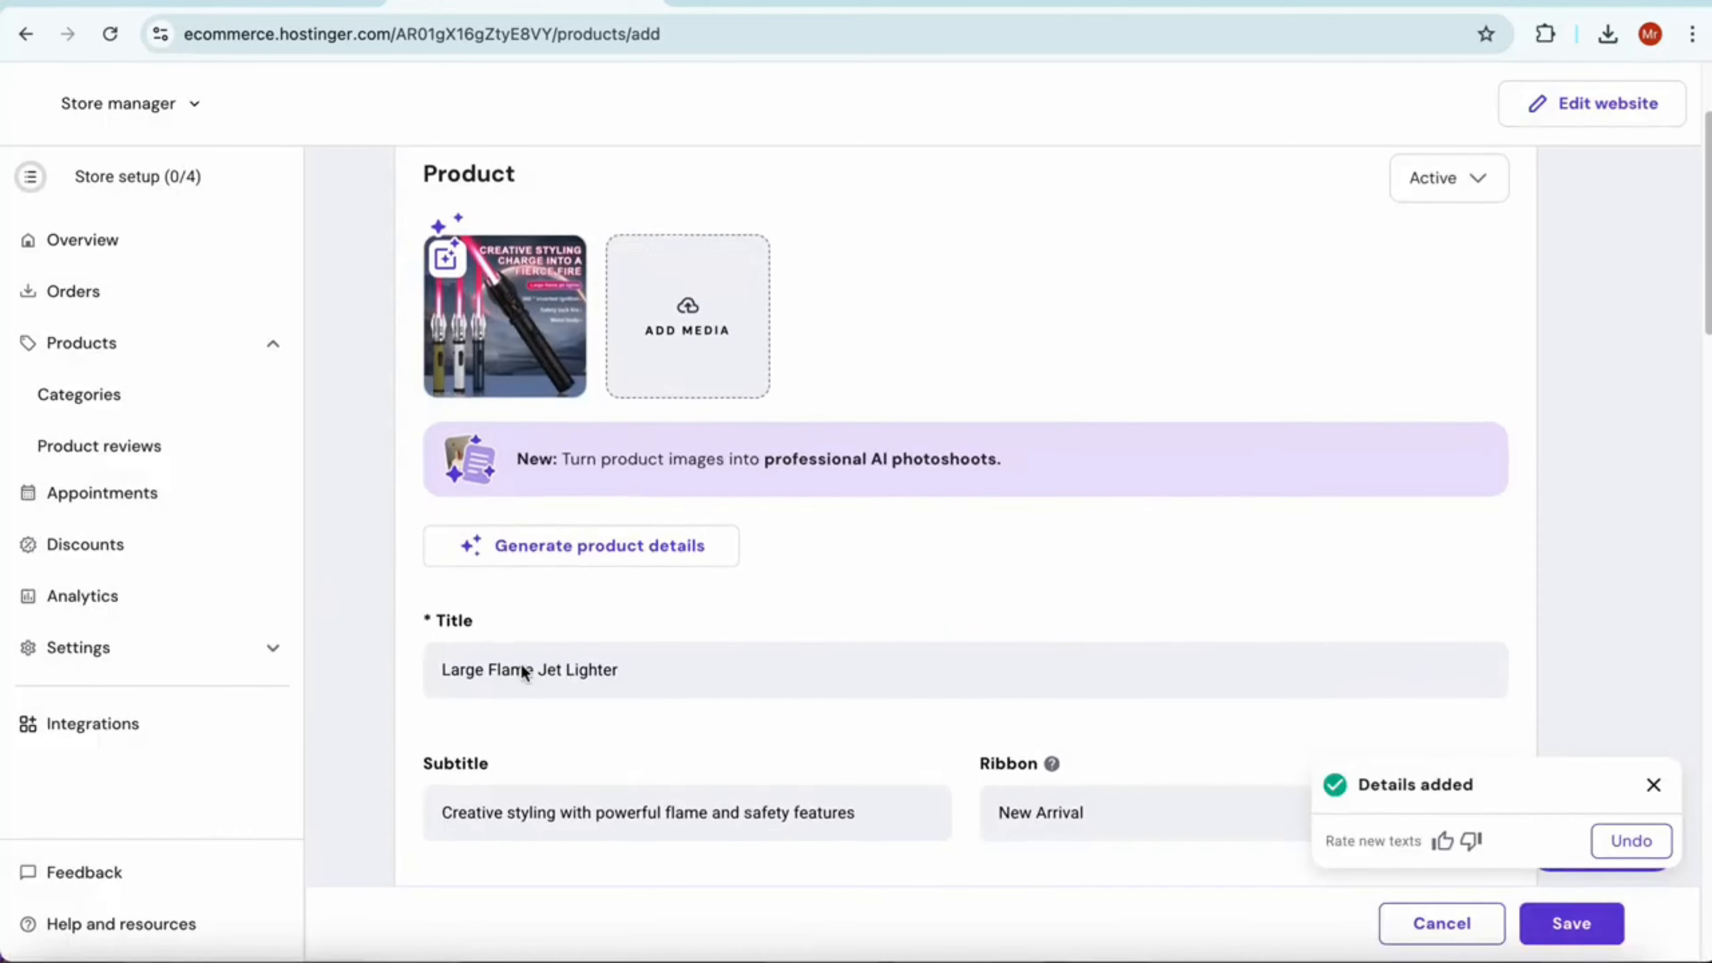
scroll(520, 664, down, 4)
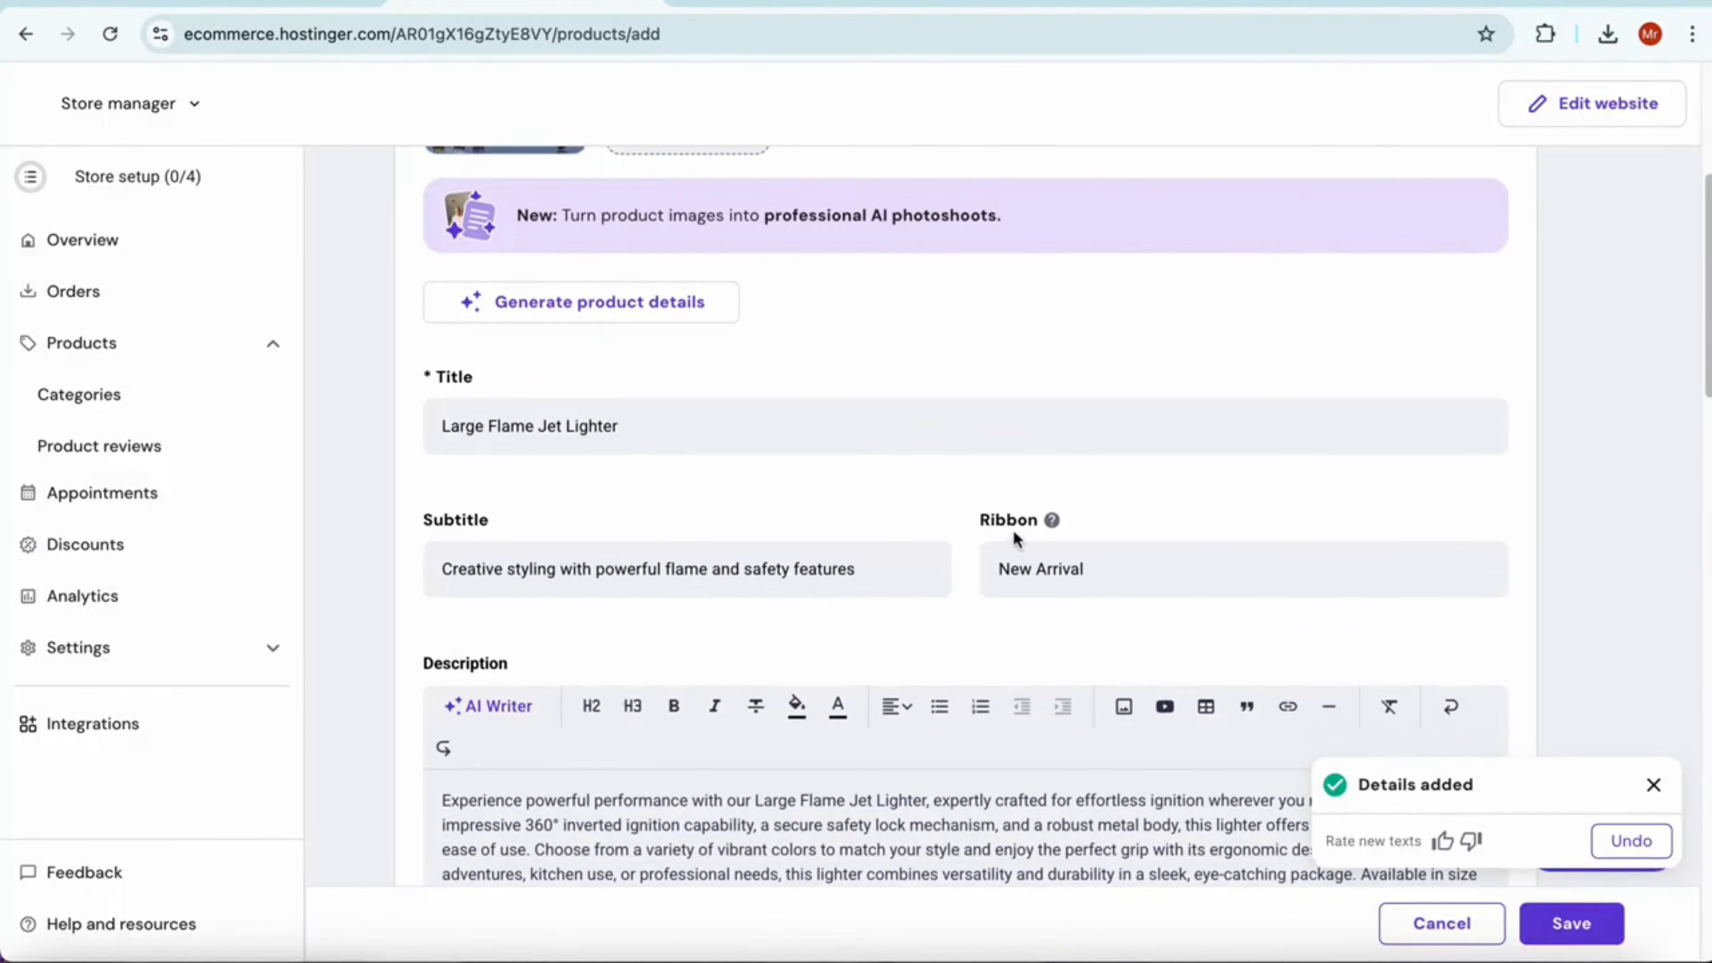
Set the lighter's price to ₹1499 and its discount price to ₹999
scroll(1011, 539, down, 3)
scroll(632, 645, down, 9)
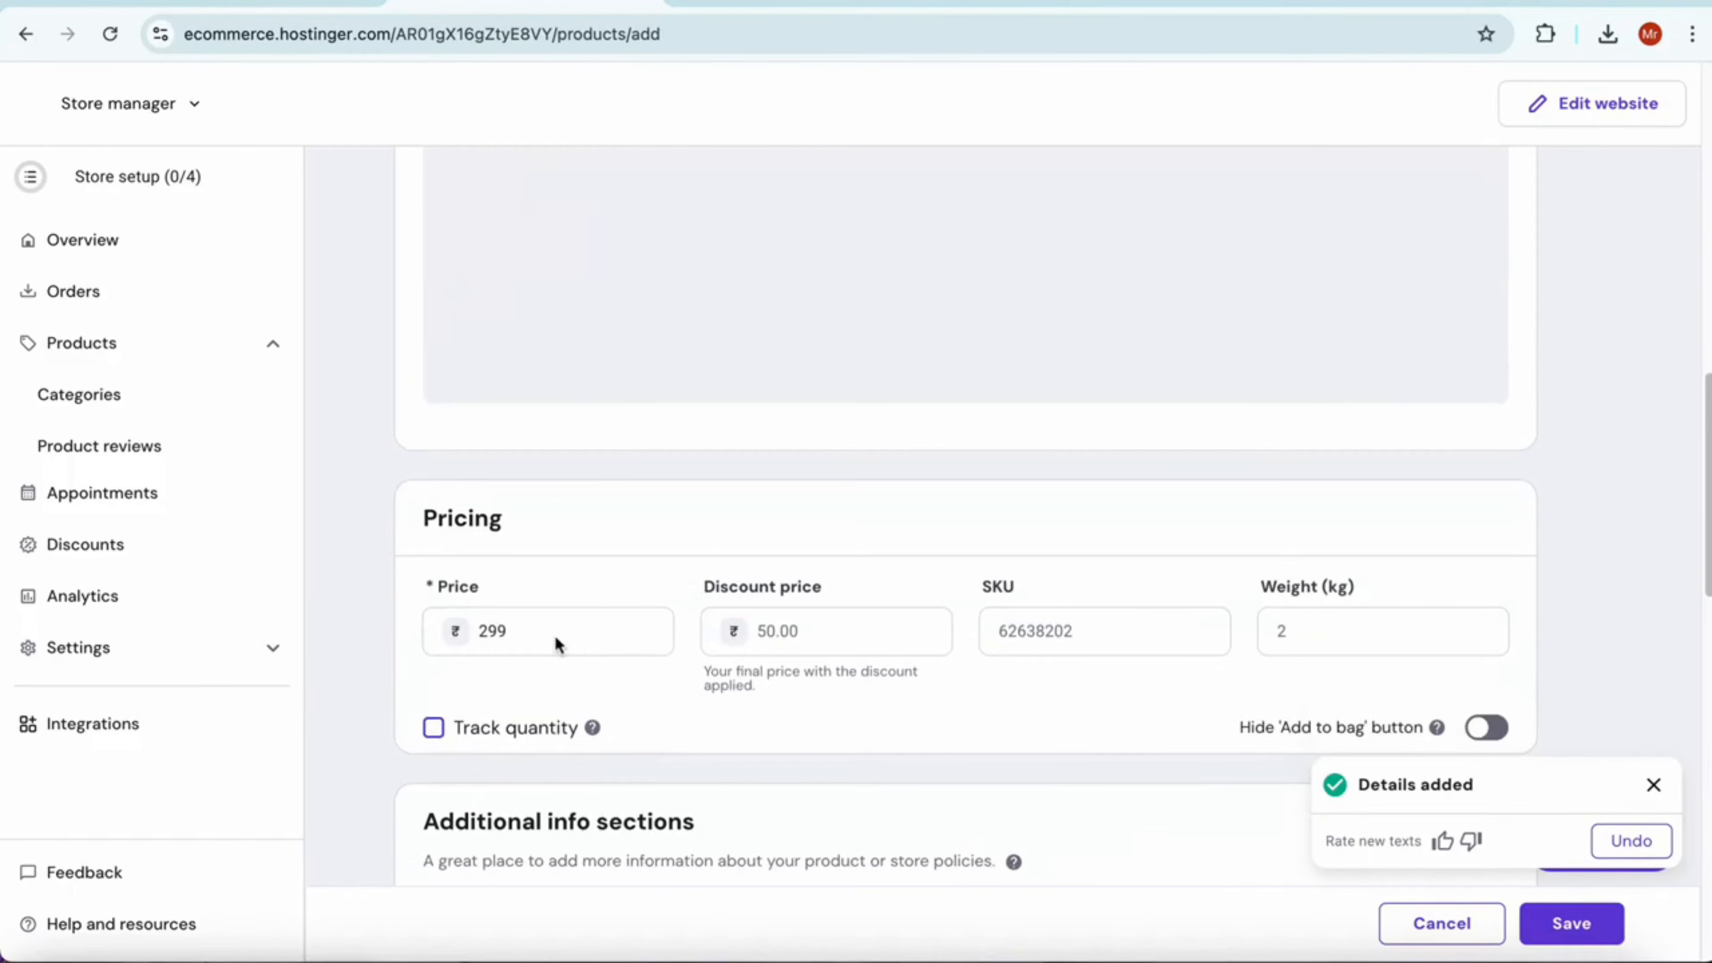
drag(561, 634, 483, 615)
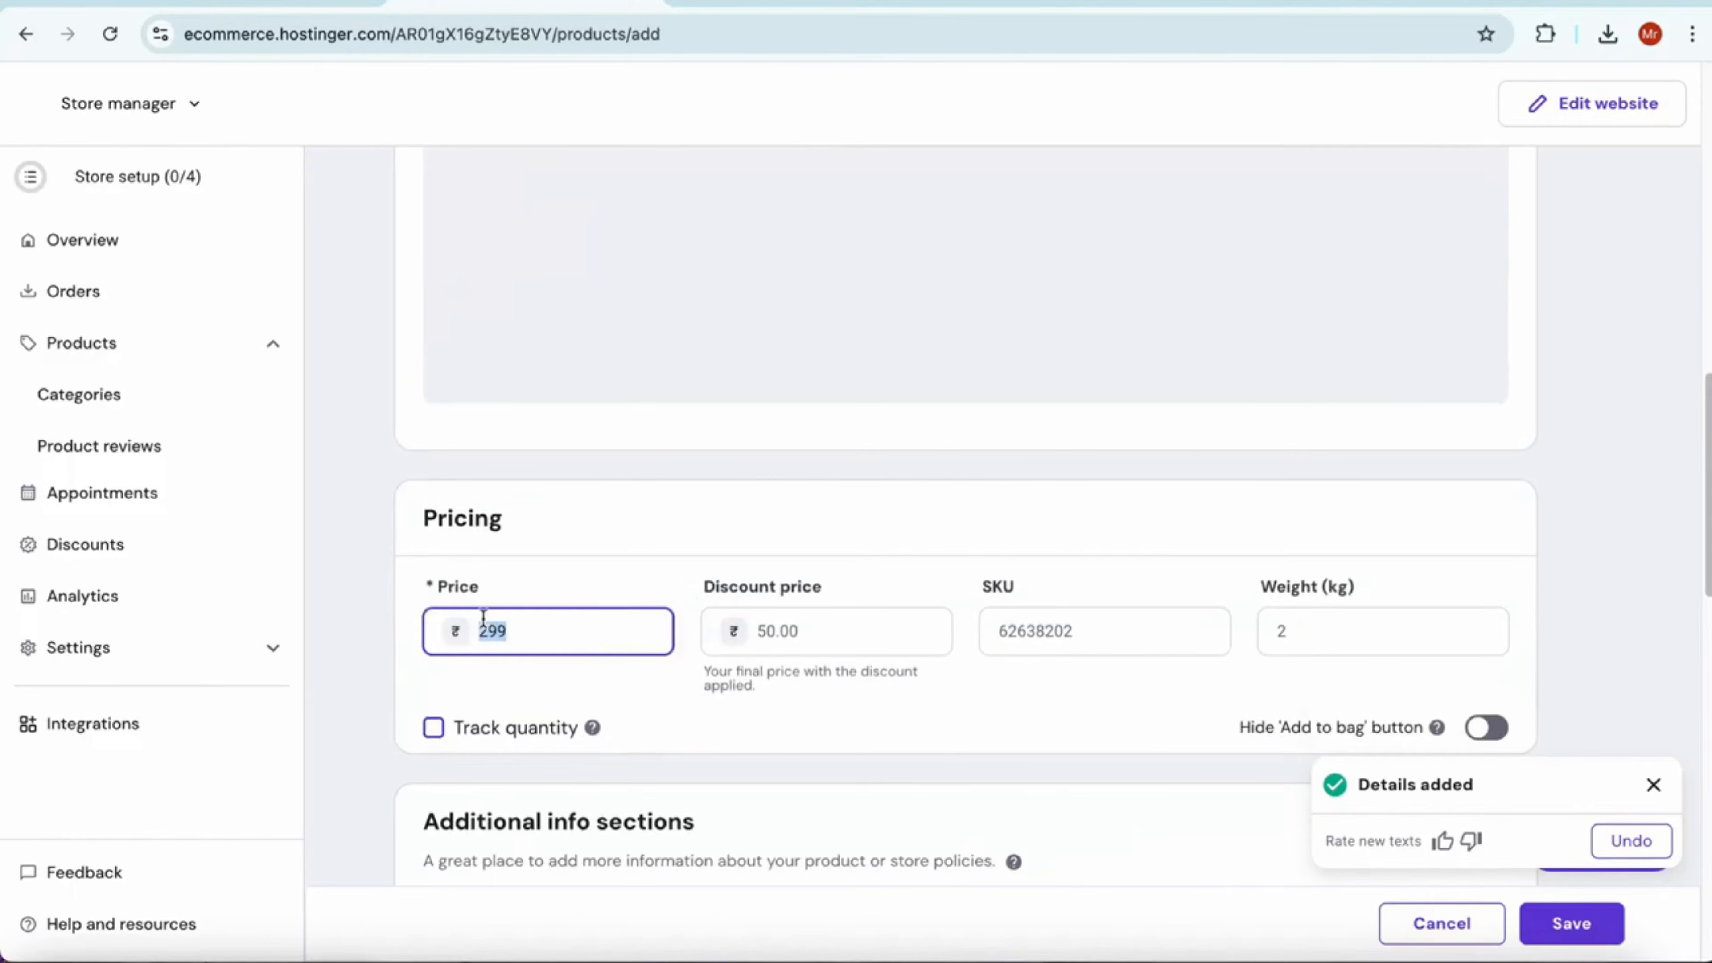
click(680, 2)
click(543, 1)
text(9)
key(Tab)
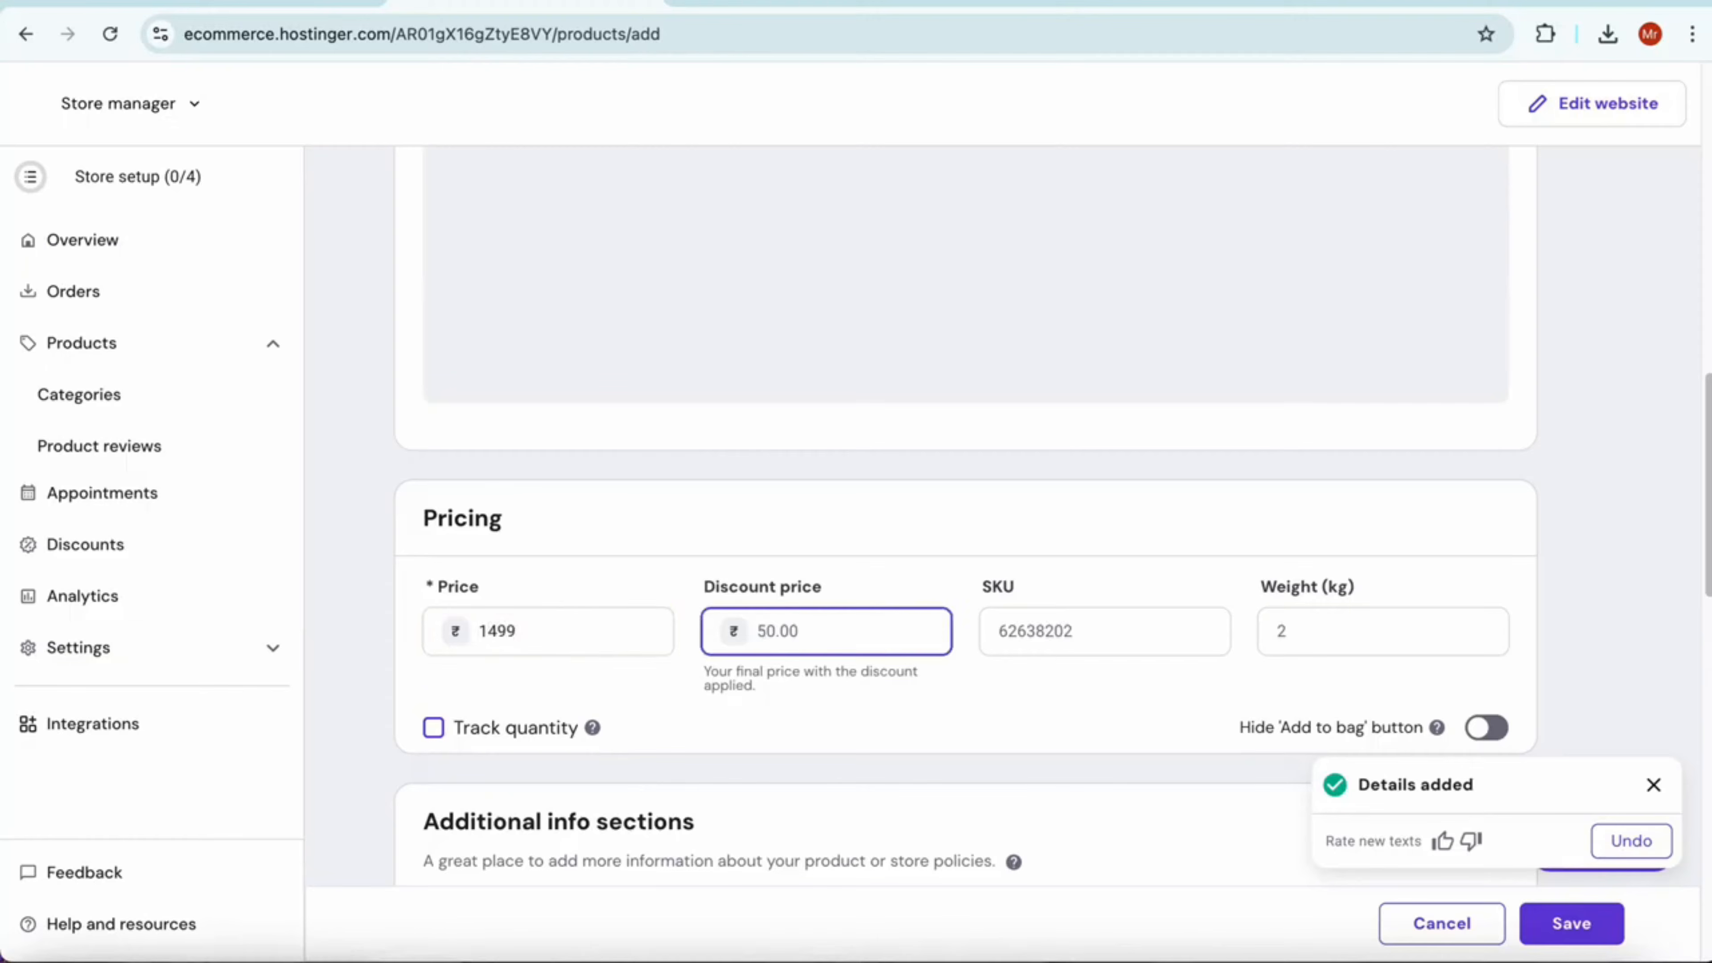
text(999)
Check the lighter's weight on the Meesho product page, then set the weight to 0.1 kg and the SKU to 50
click(806, 5)
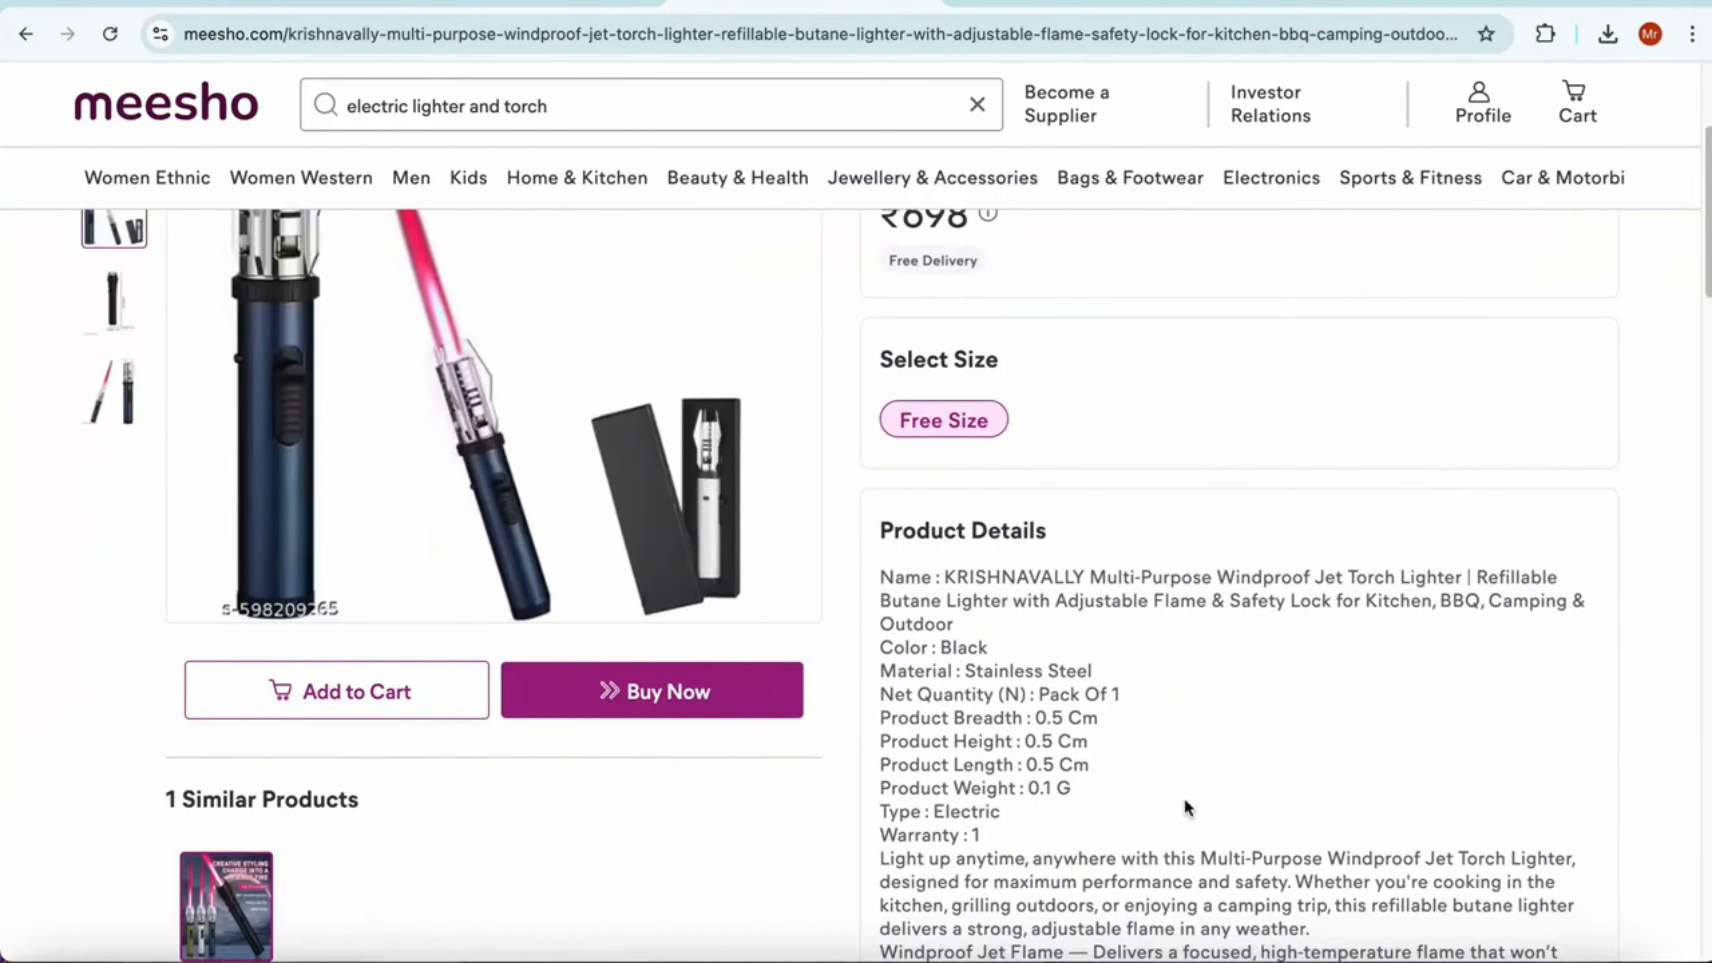
scroll(1187, 808, down, 3)
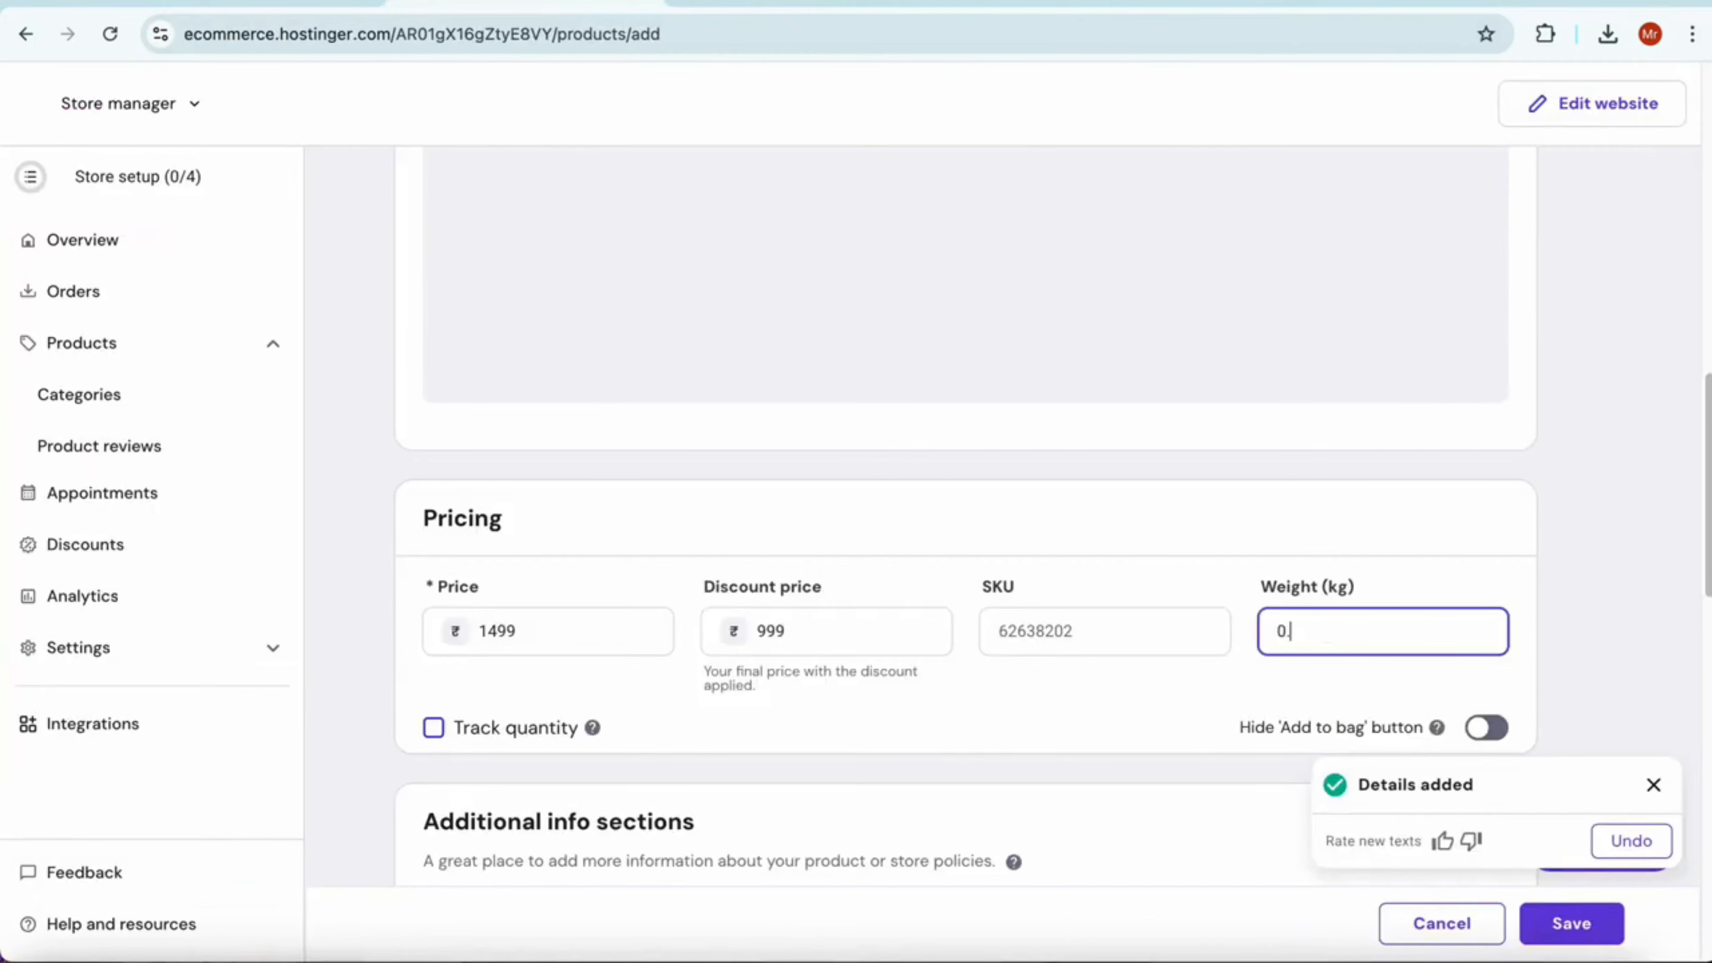
text(1)
click(1115, 612)
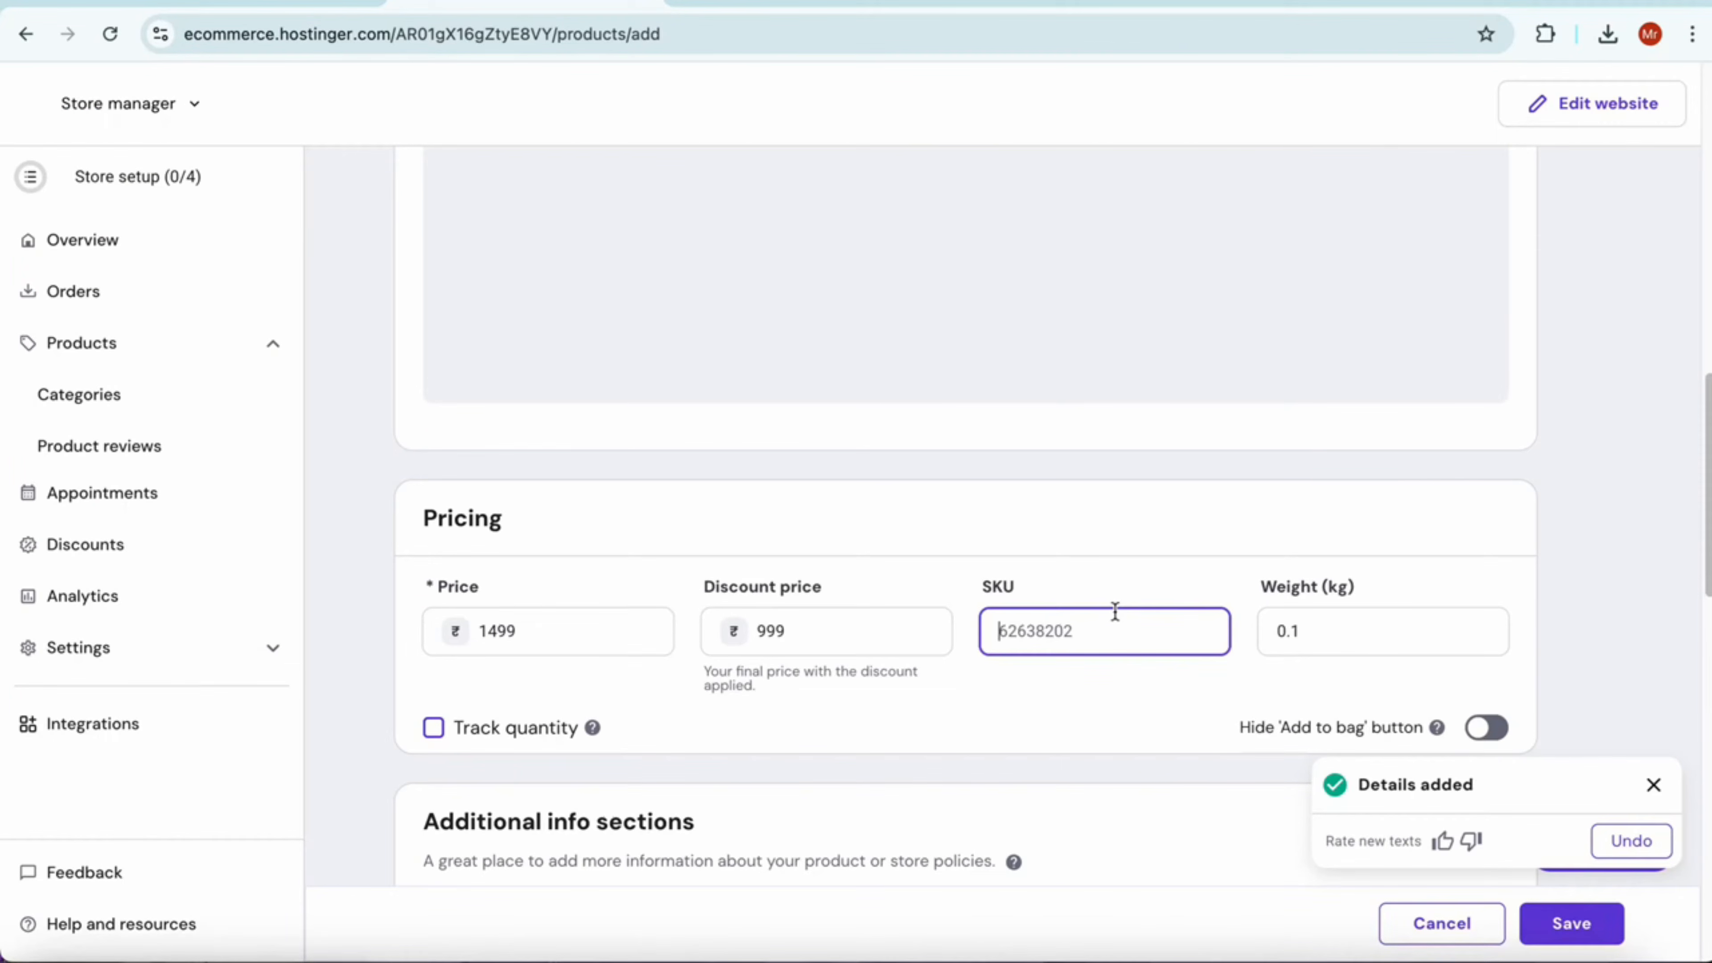
text(50)
Go through the remaining product options, dismiss the added details notification and save the product
scroll(1138, 644, down, 5)
scroll(747, 477, down, 7)
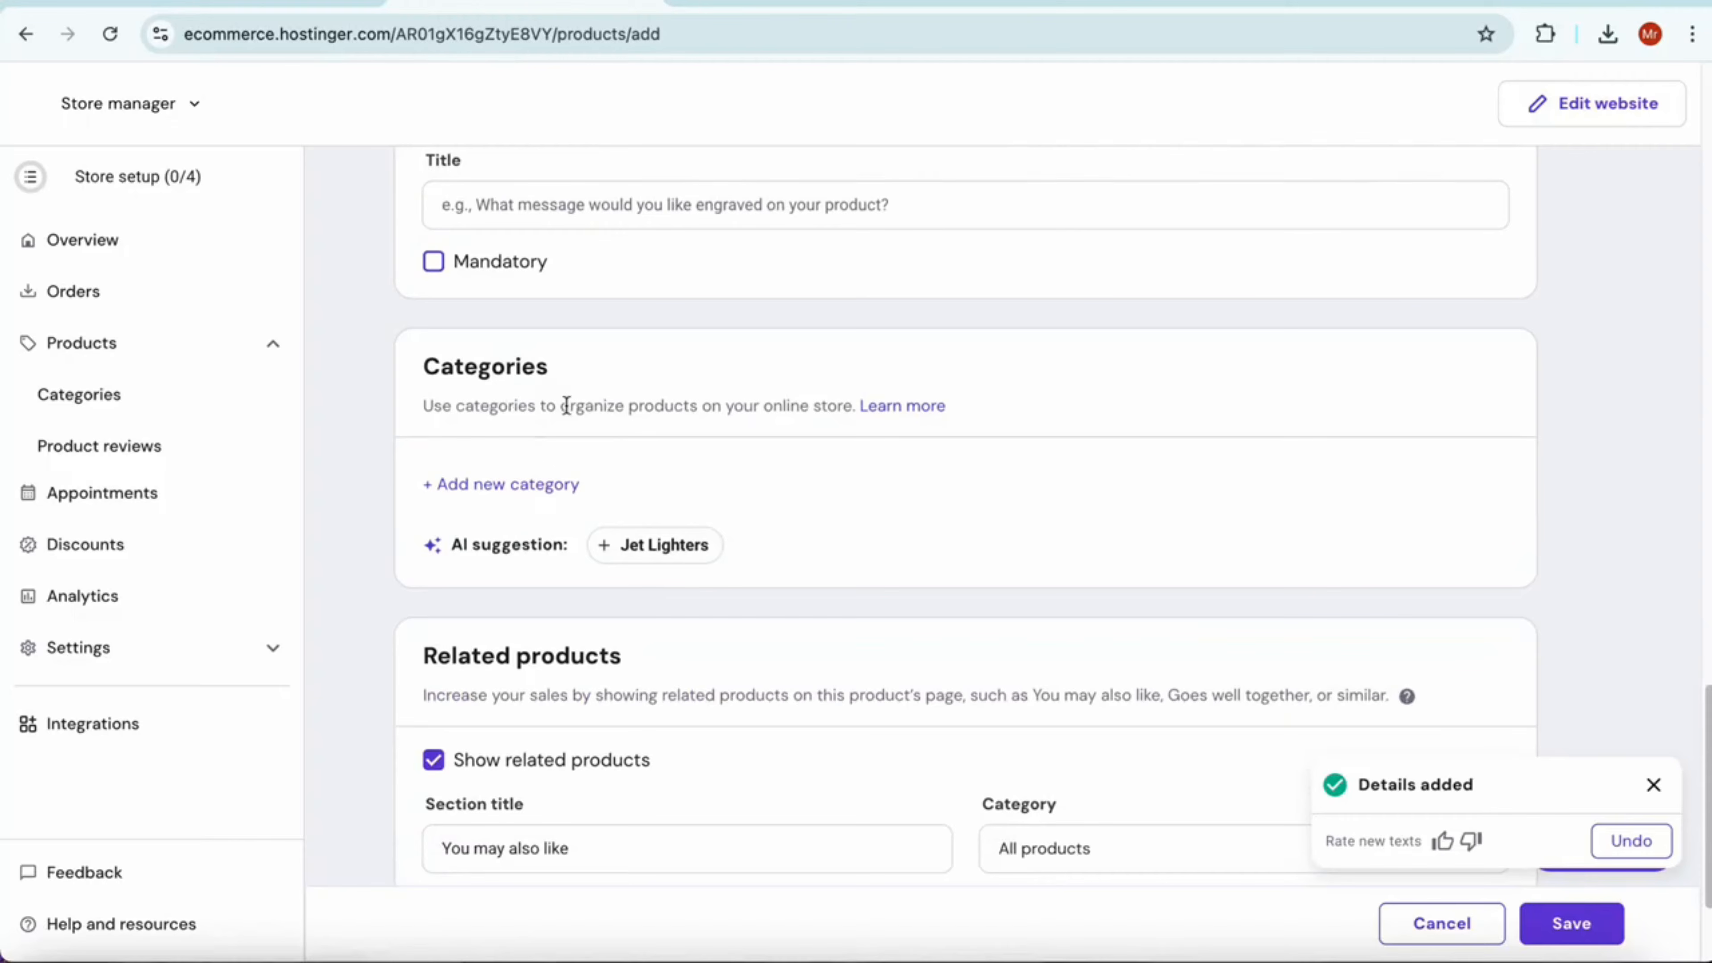
scroll(660, 583, down, 3)
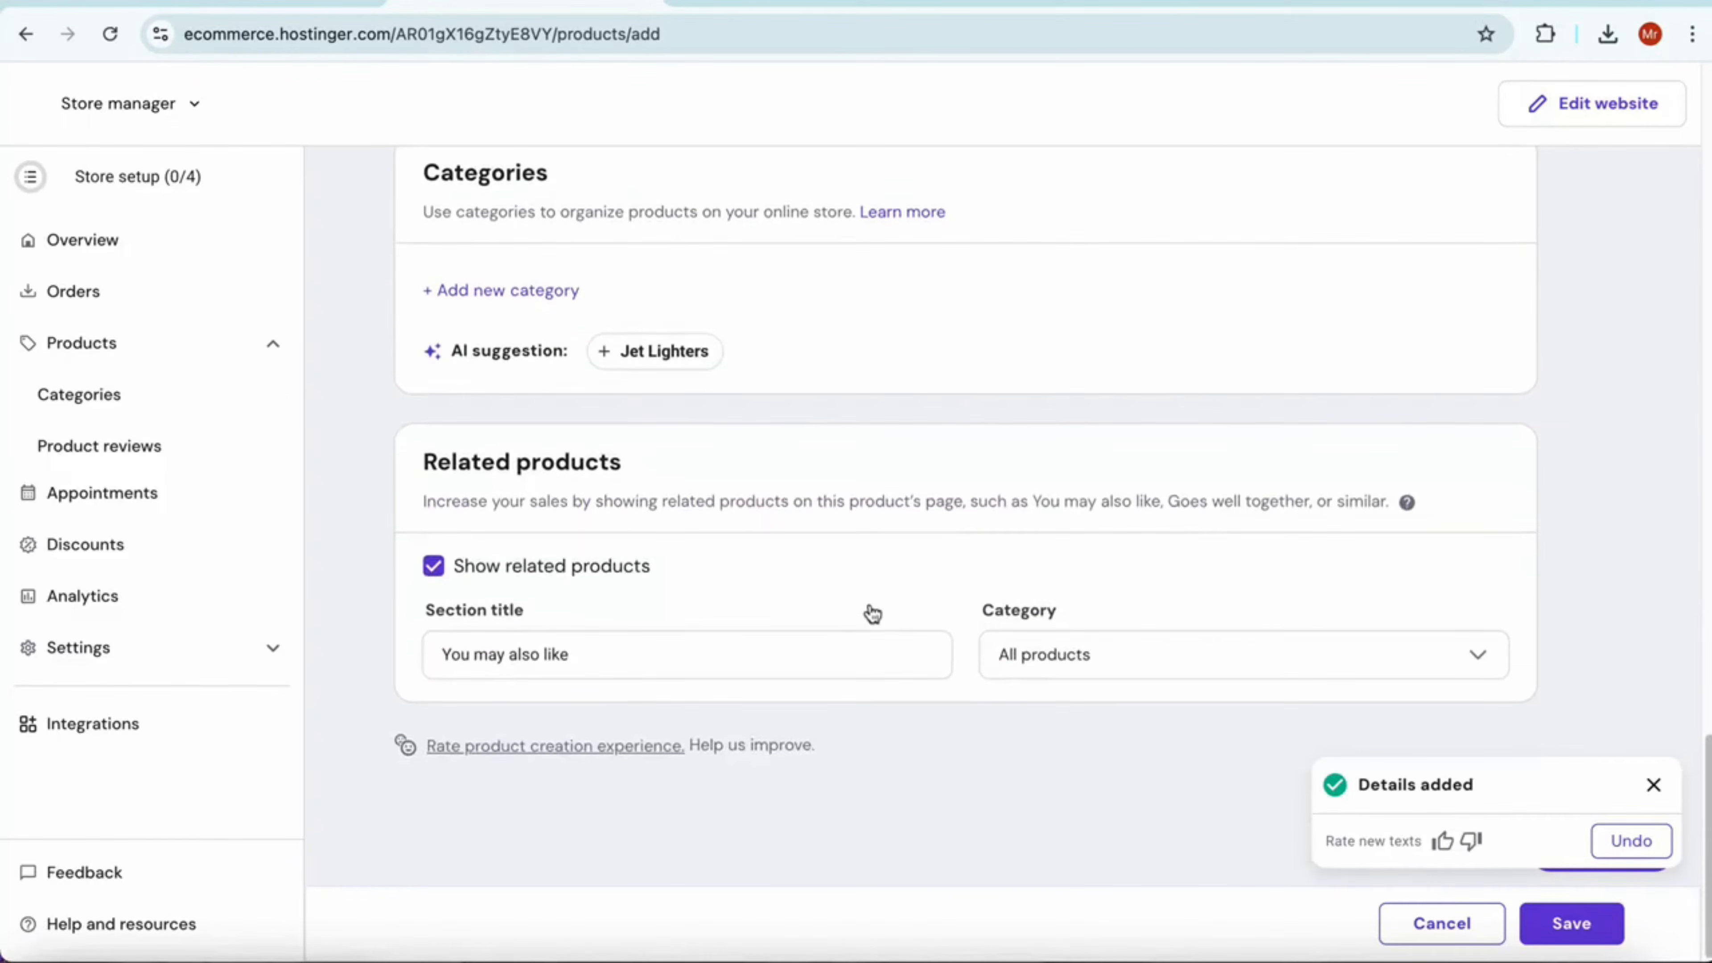
click(1653, 784)
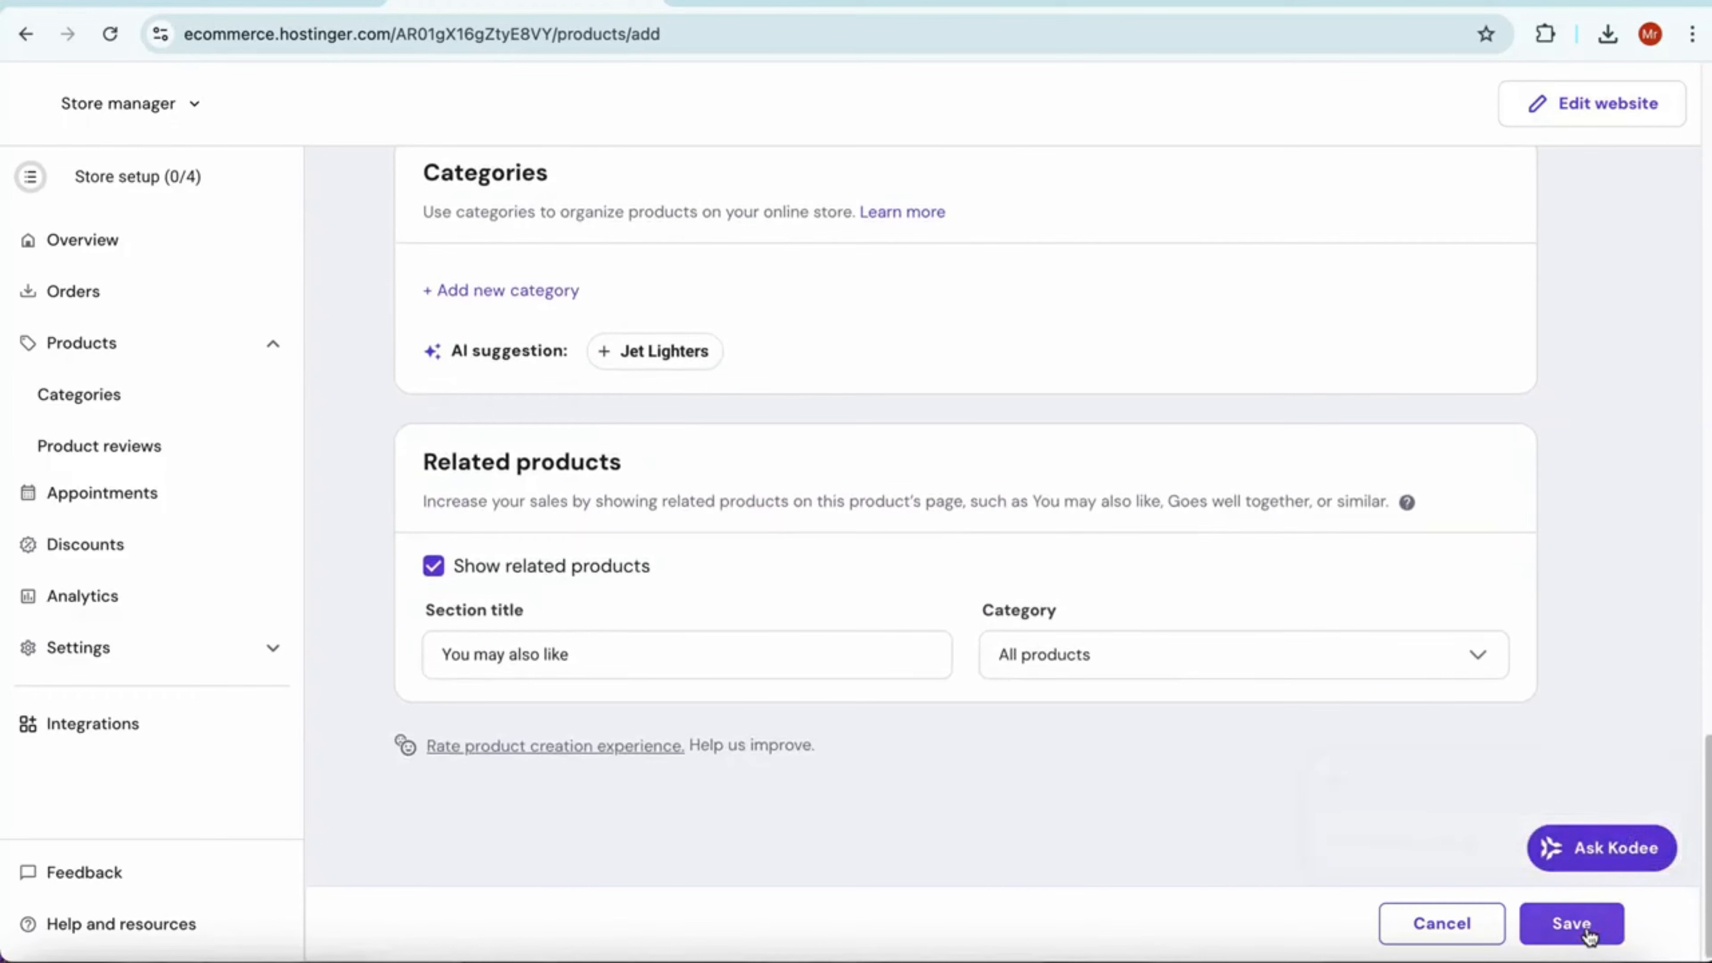
click(1585, 930)
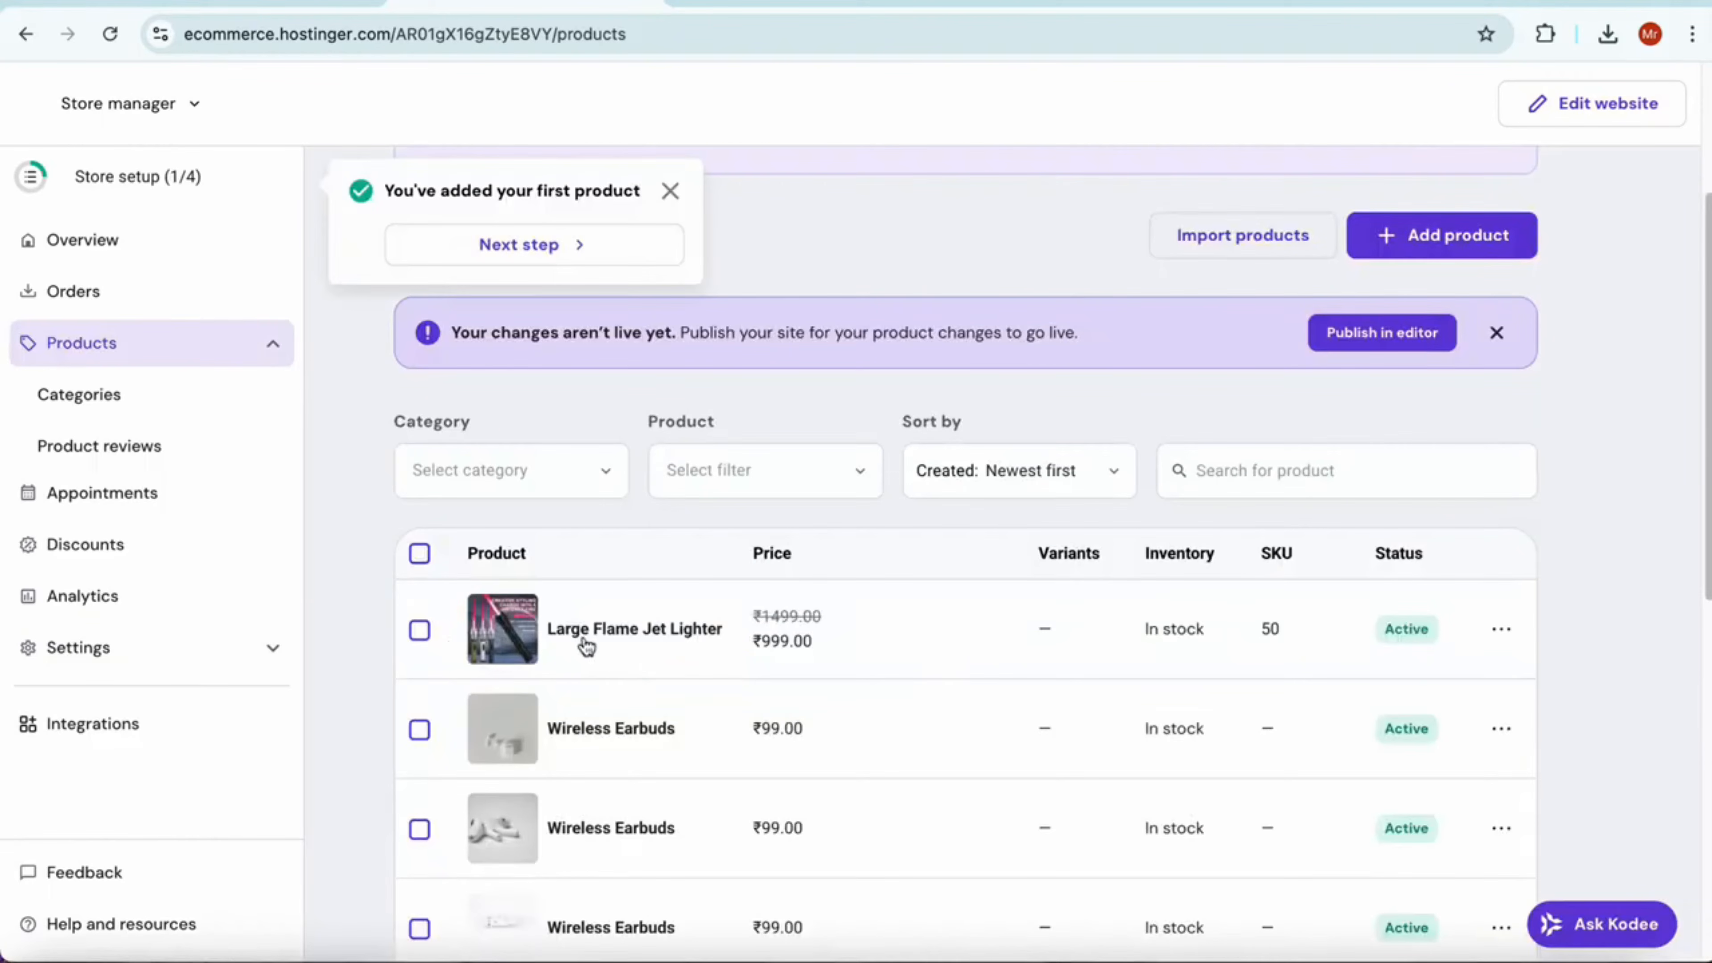
Look over the product list and open the payment method setup from the store setup checklist
scroll(677, 649, down, 7)
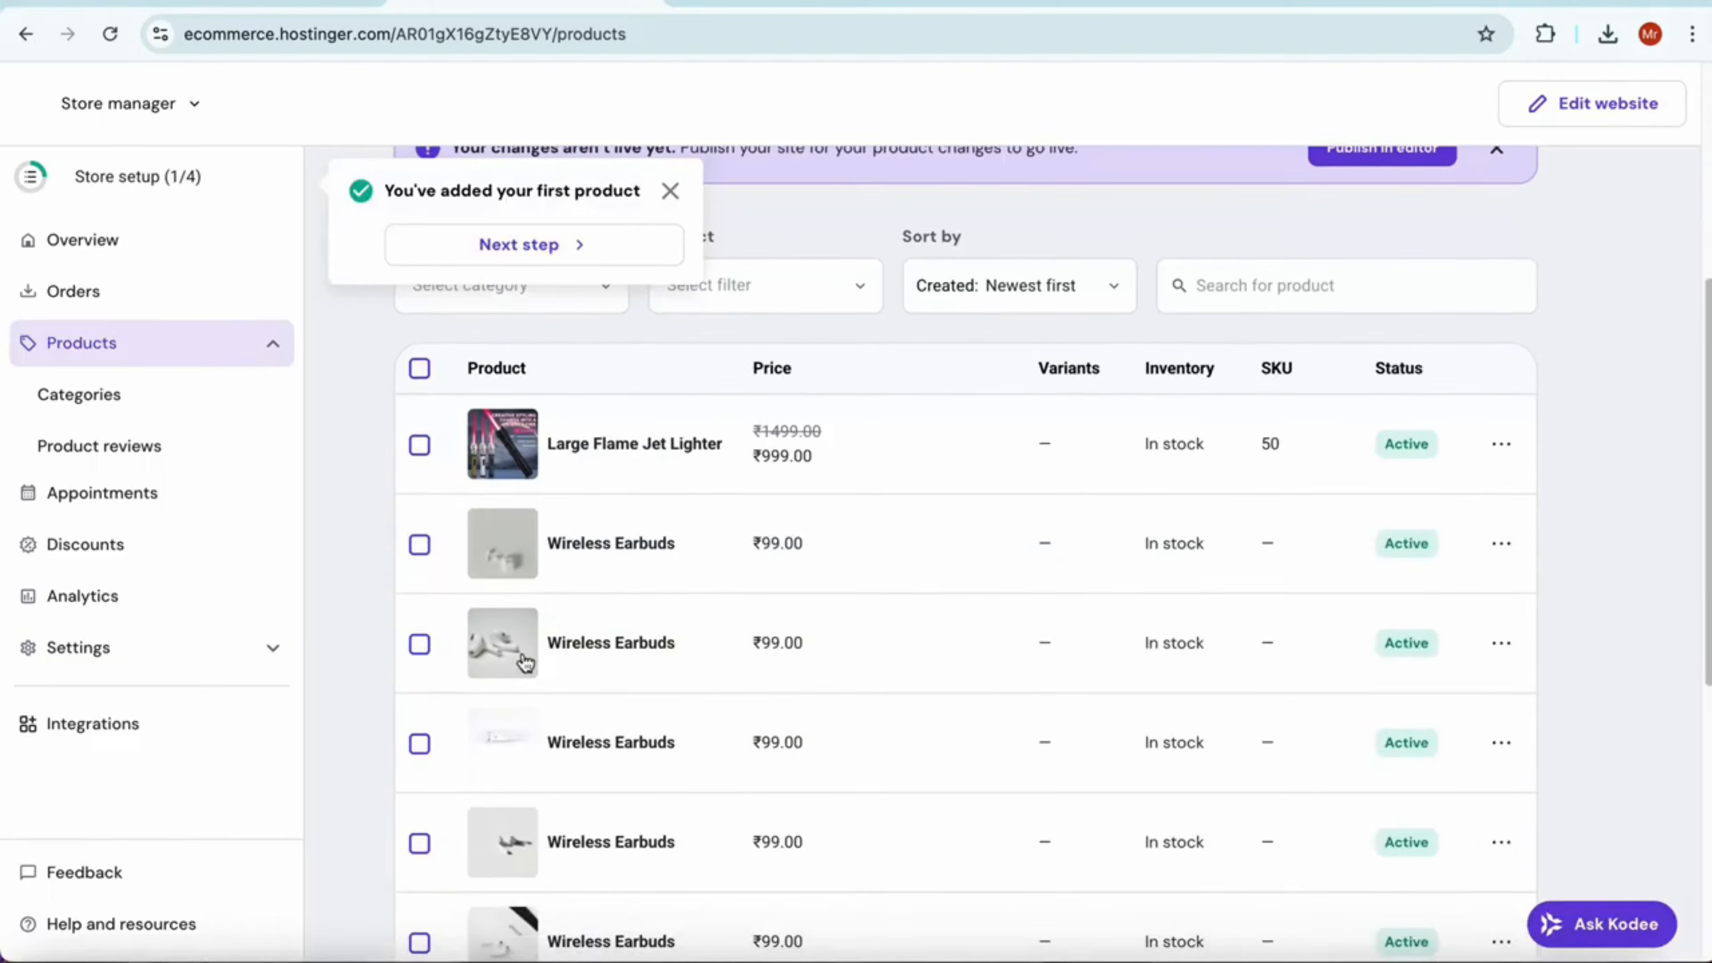
scroll(611, 719, up, 8)
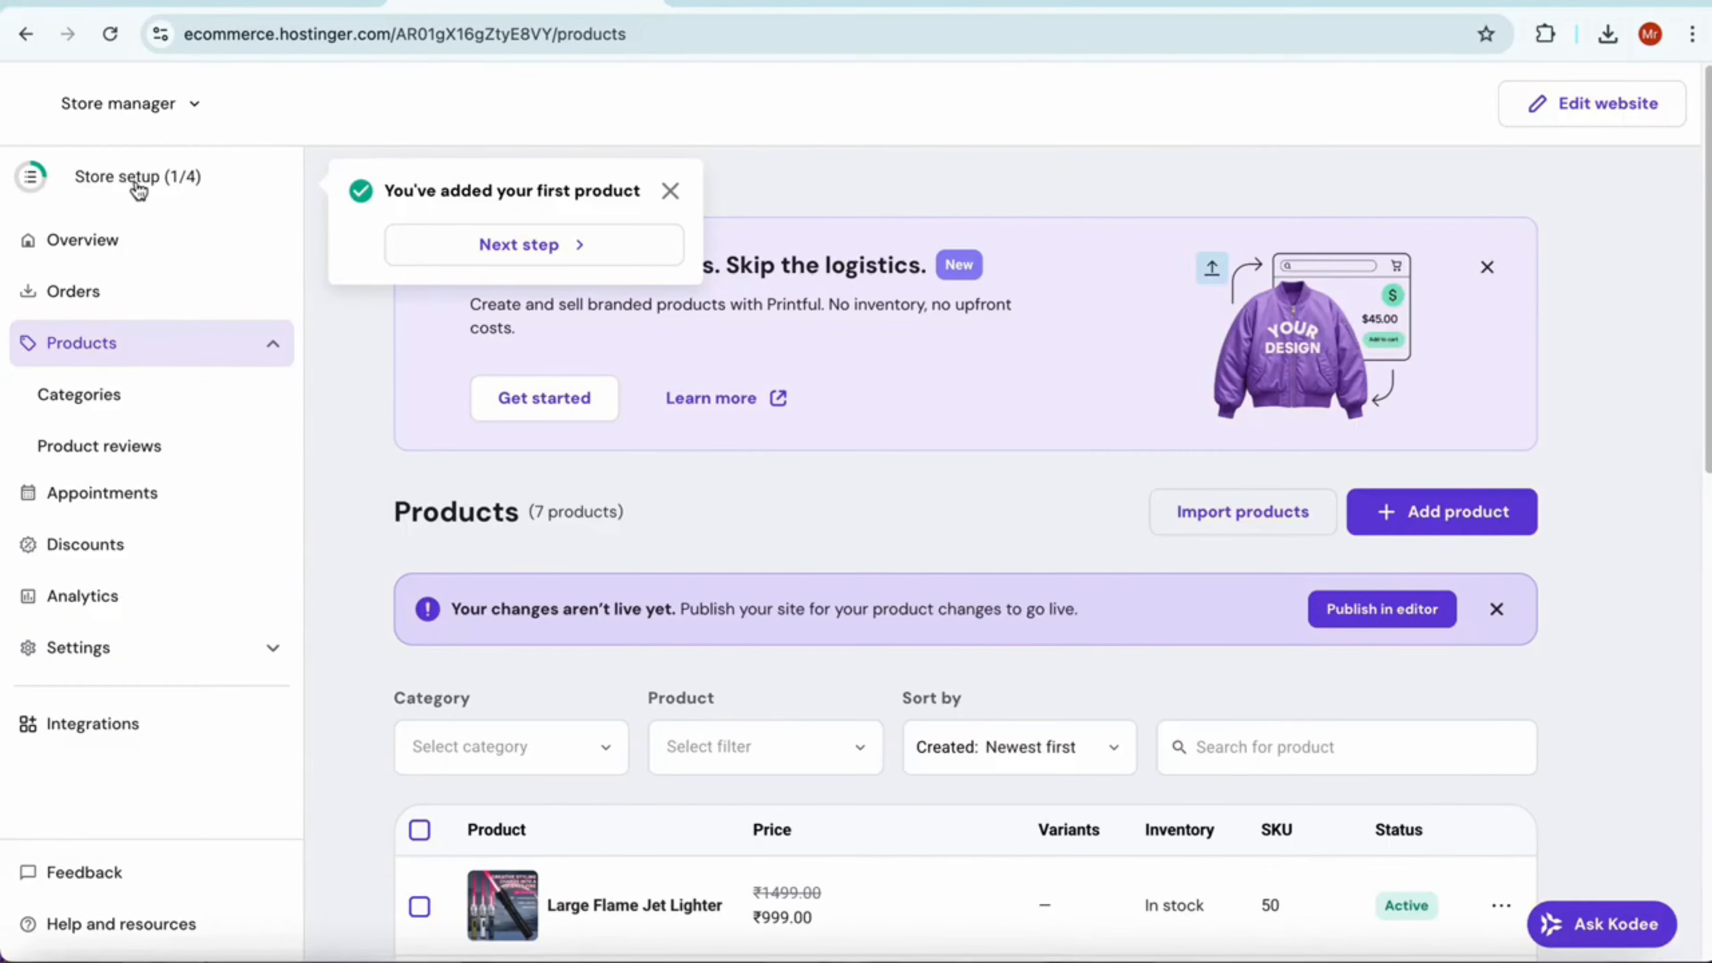
click(137, 191)
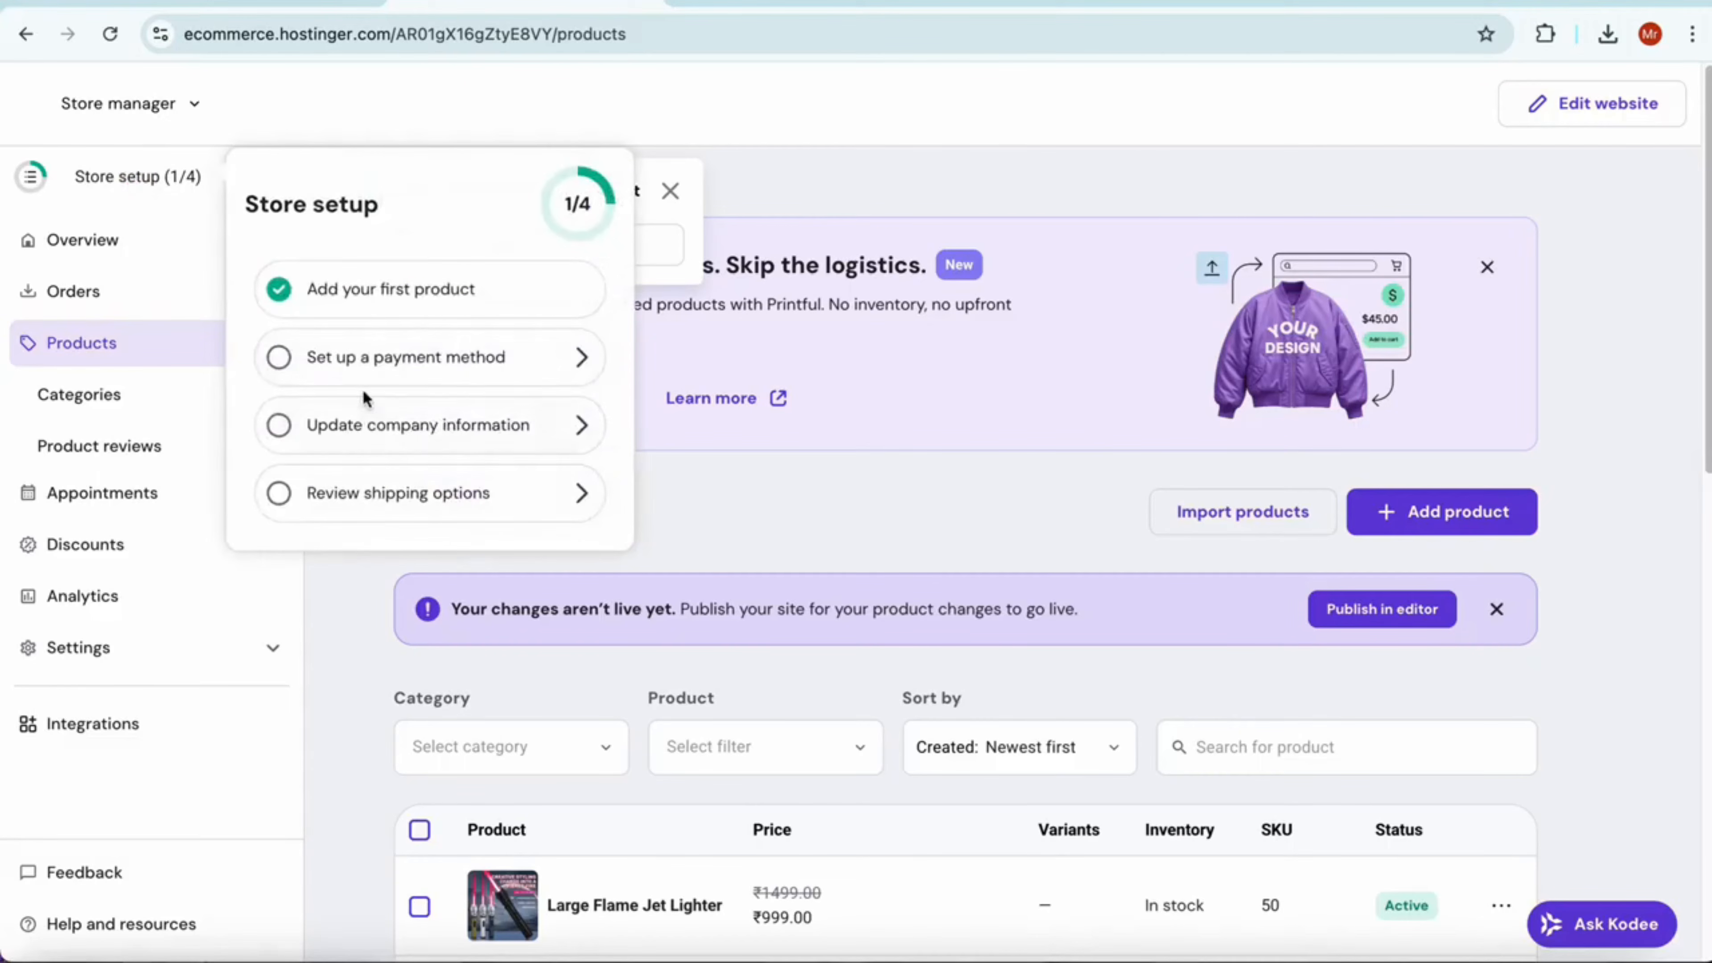
click(412, 367)
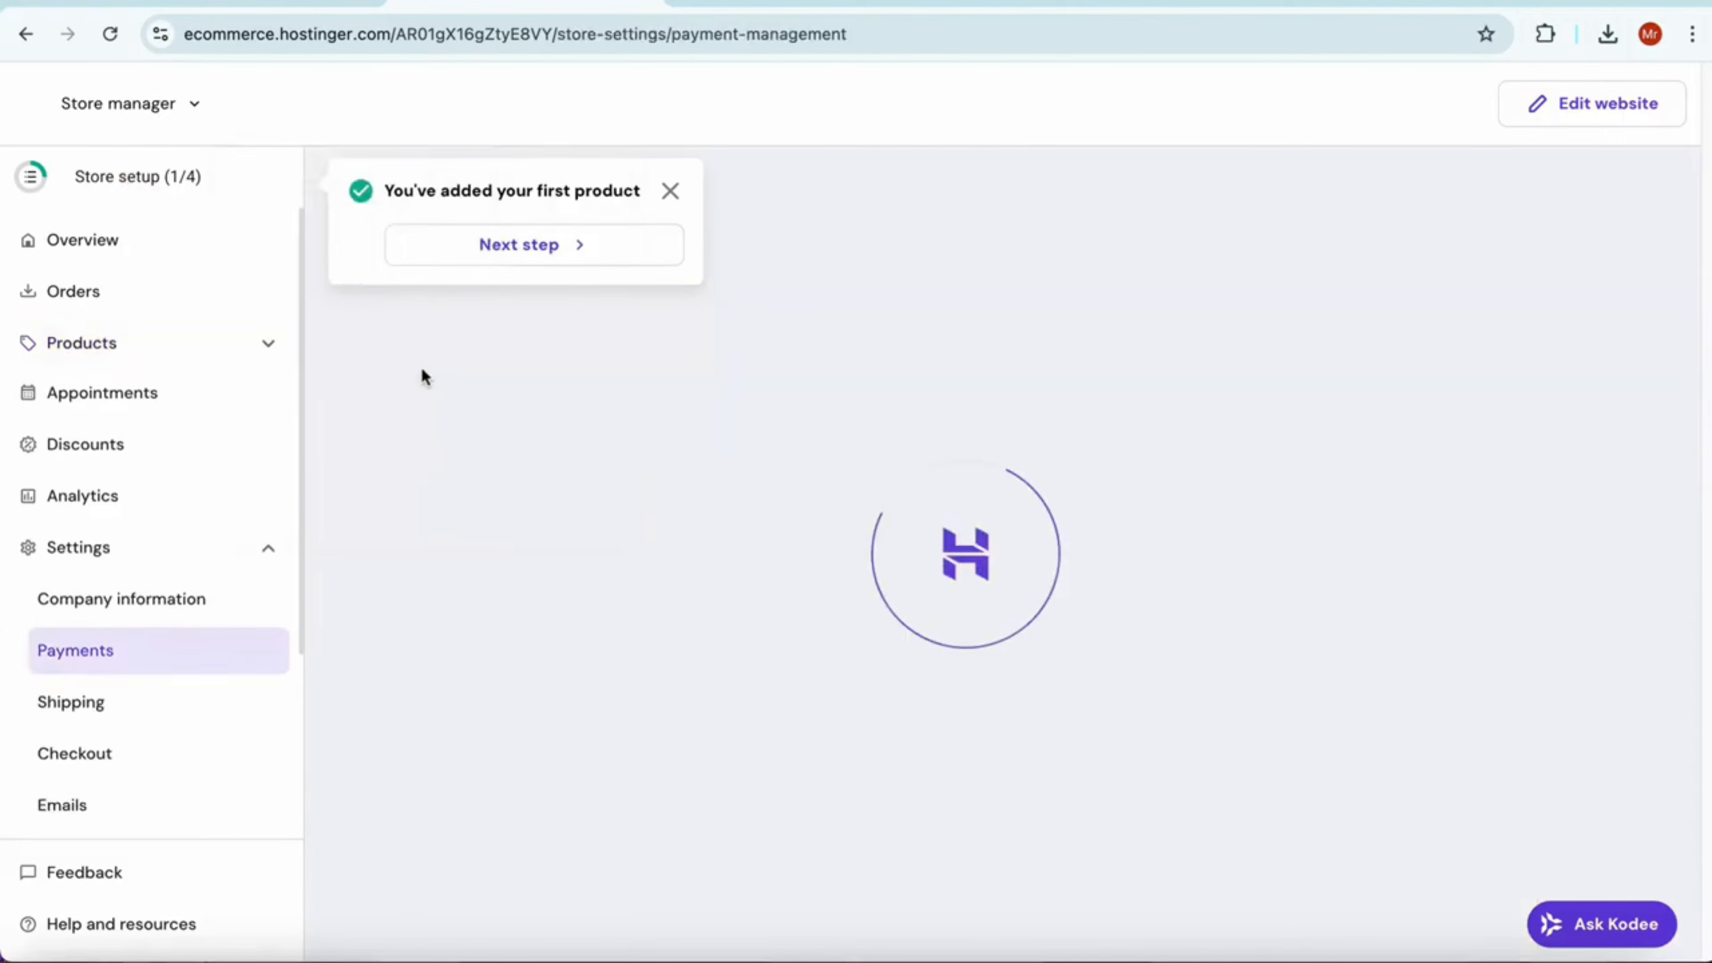
Add and save a manual payment method named Cash on Delivery with the instructions "Pay the Amount After Receiving your Product", enabled at checkout
scroll(839, 451, down, 1)
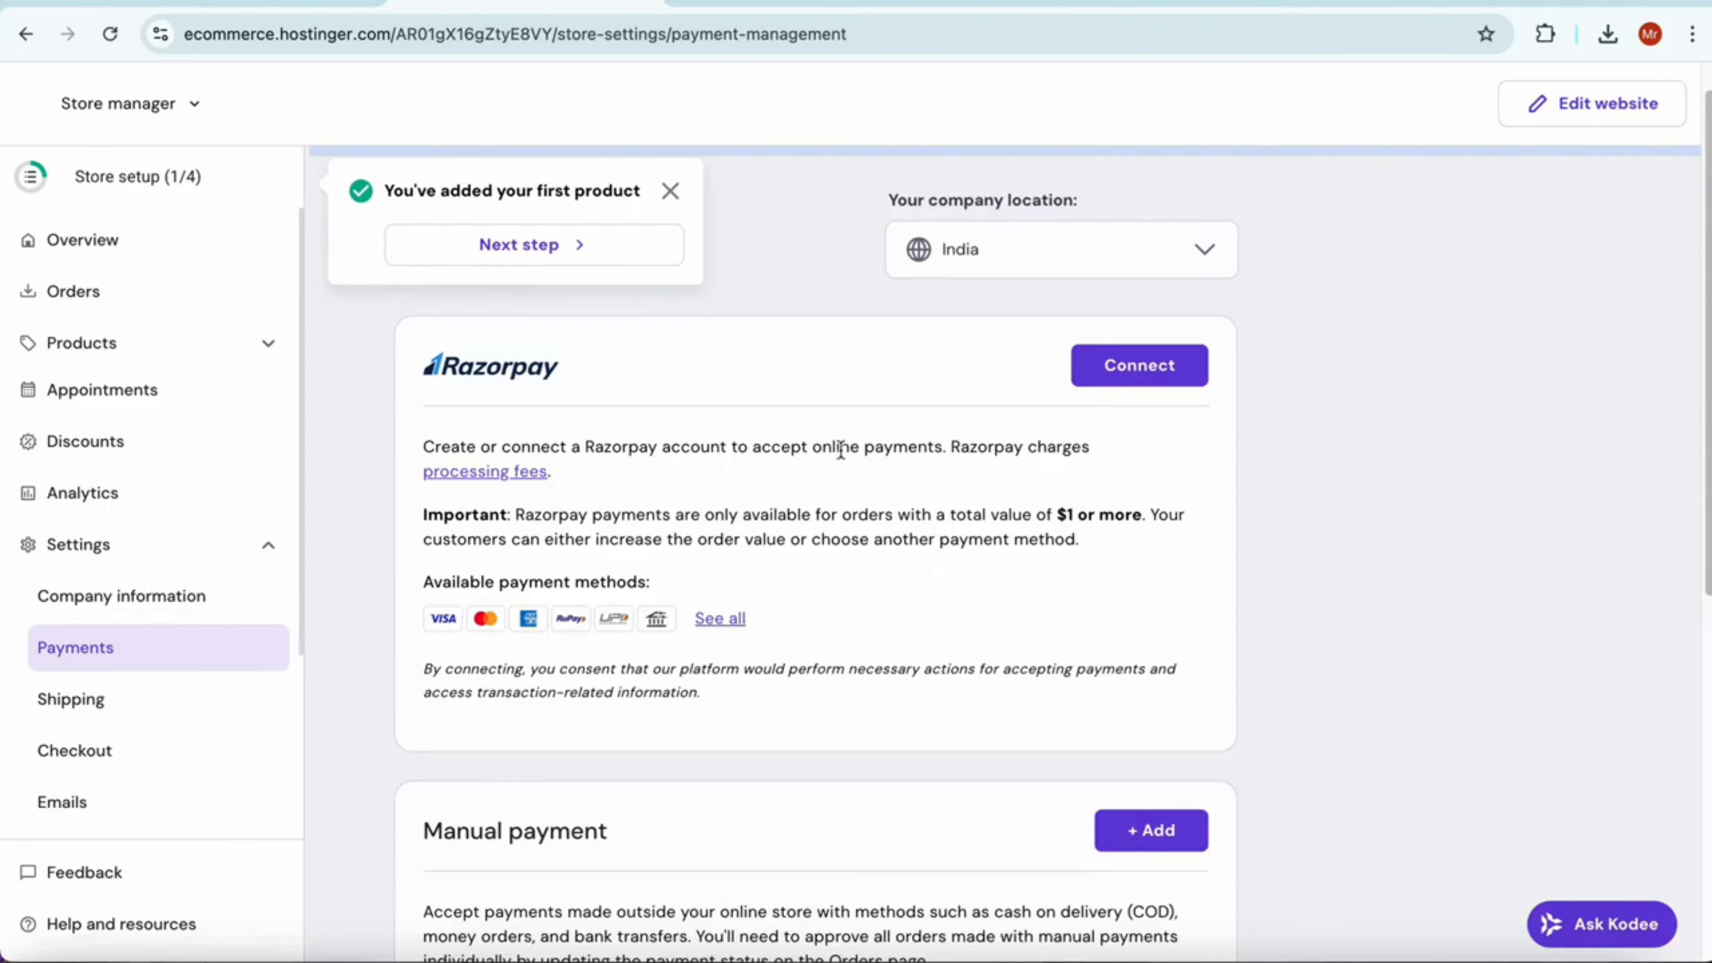
scroll(840, 450, down, 4)
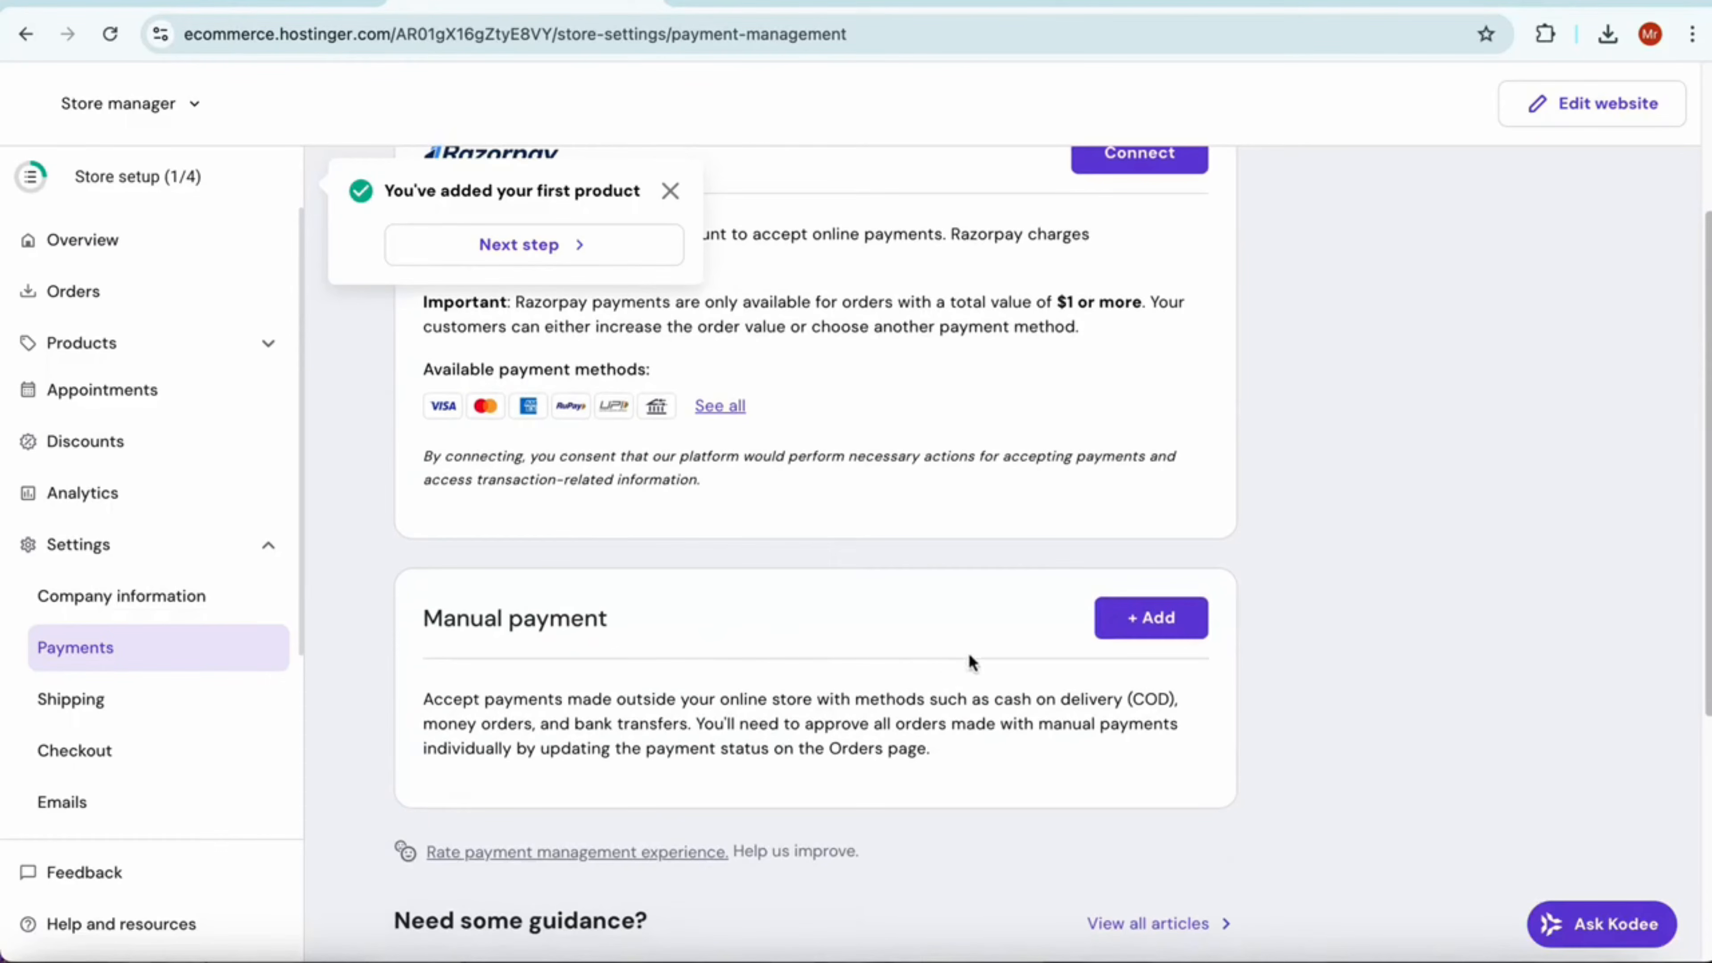
scroll(900, 664, up, 4)
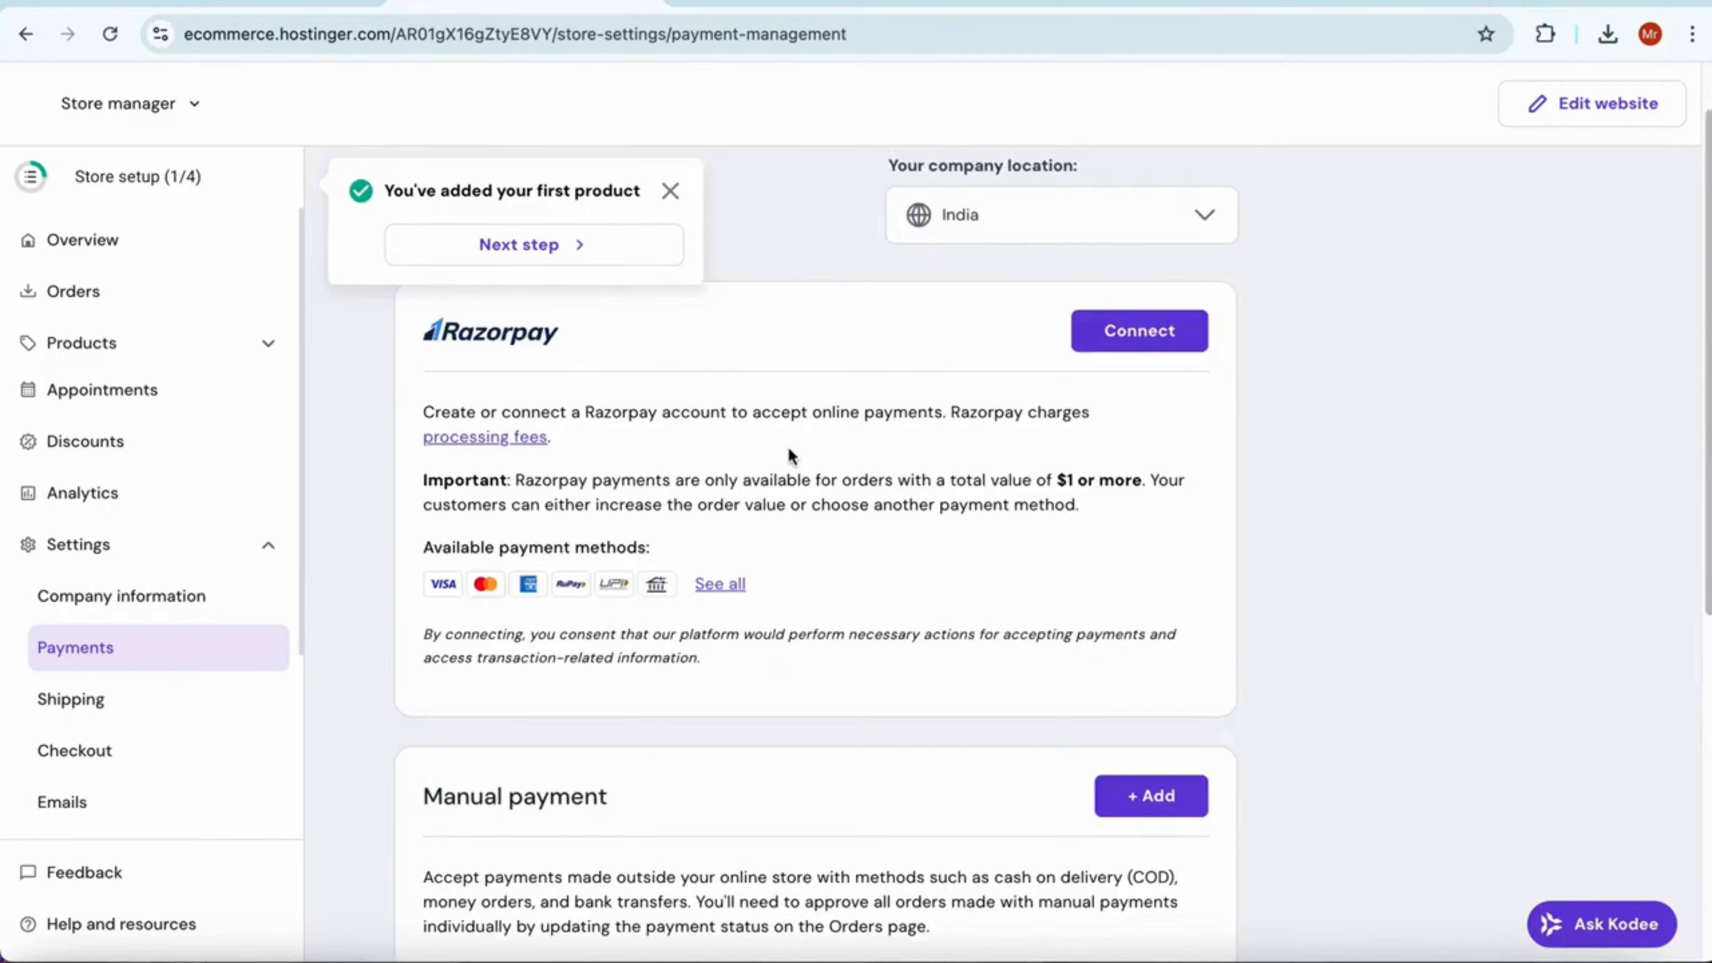
click(670, 191)
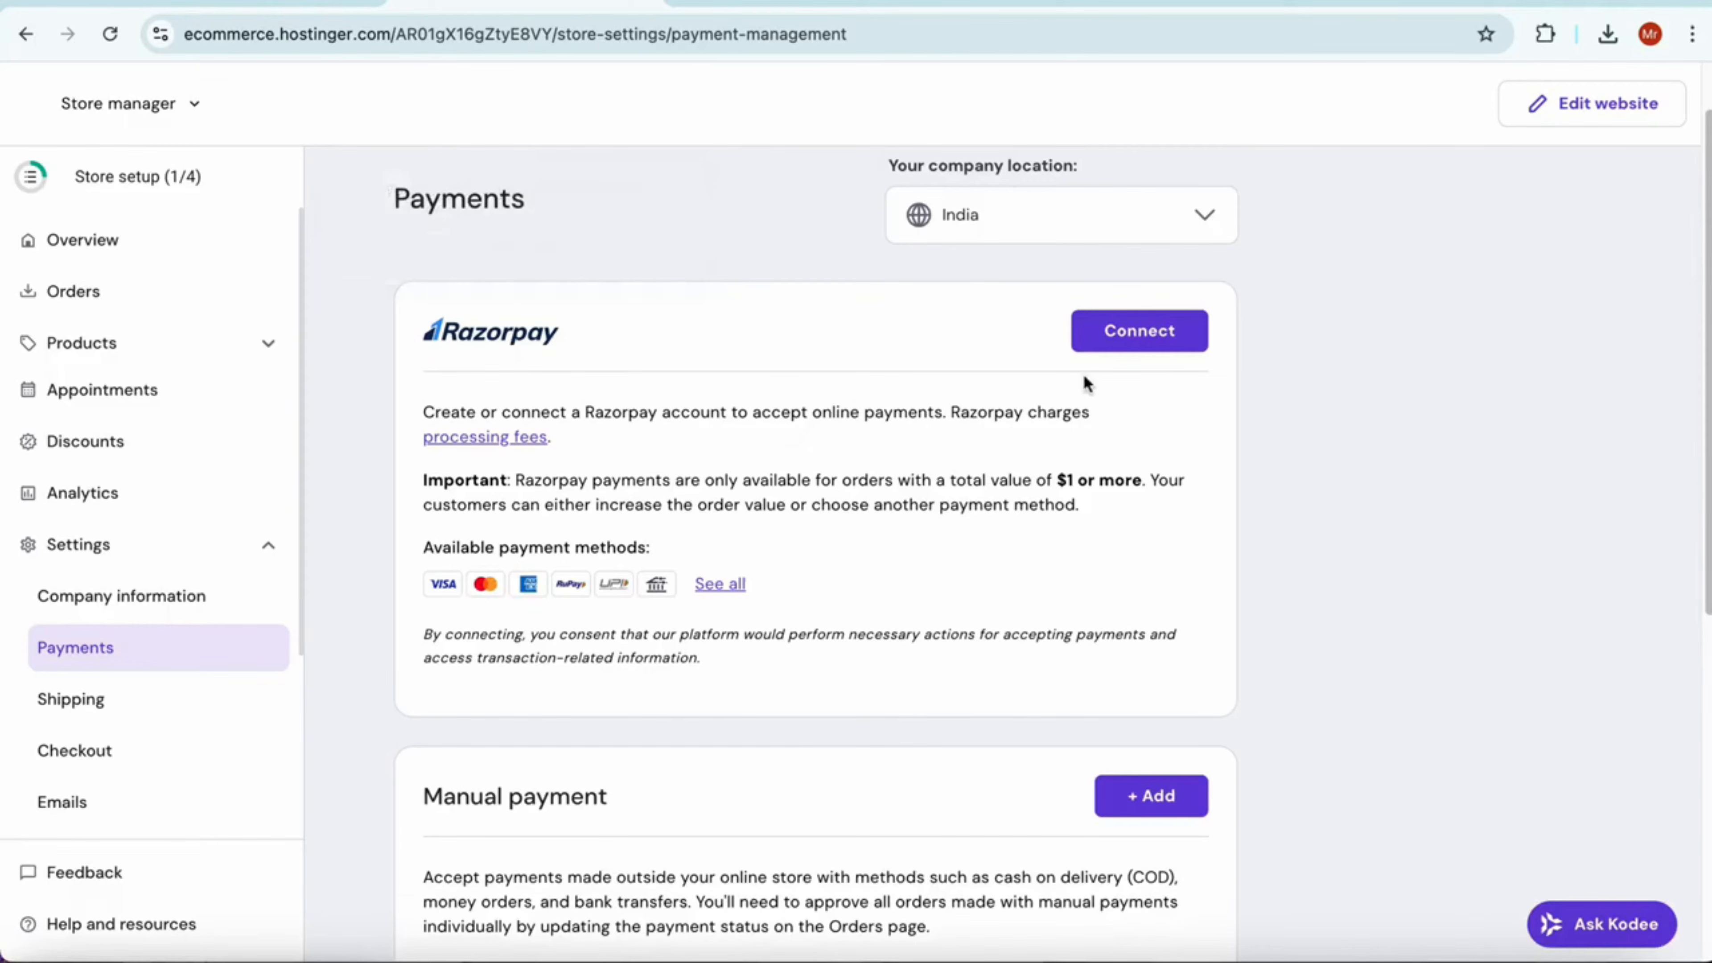
scroll(818, 445, down, 7)
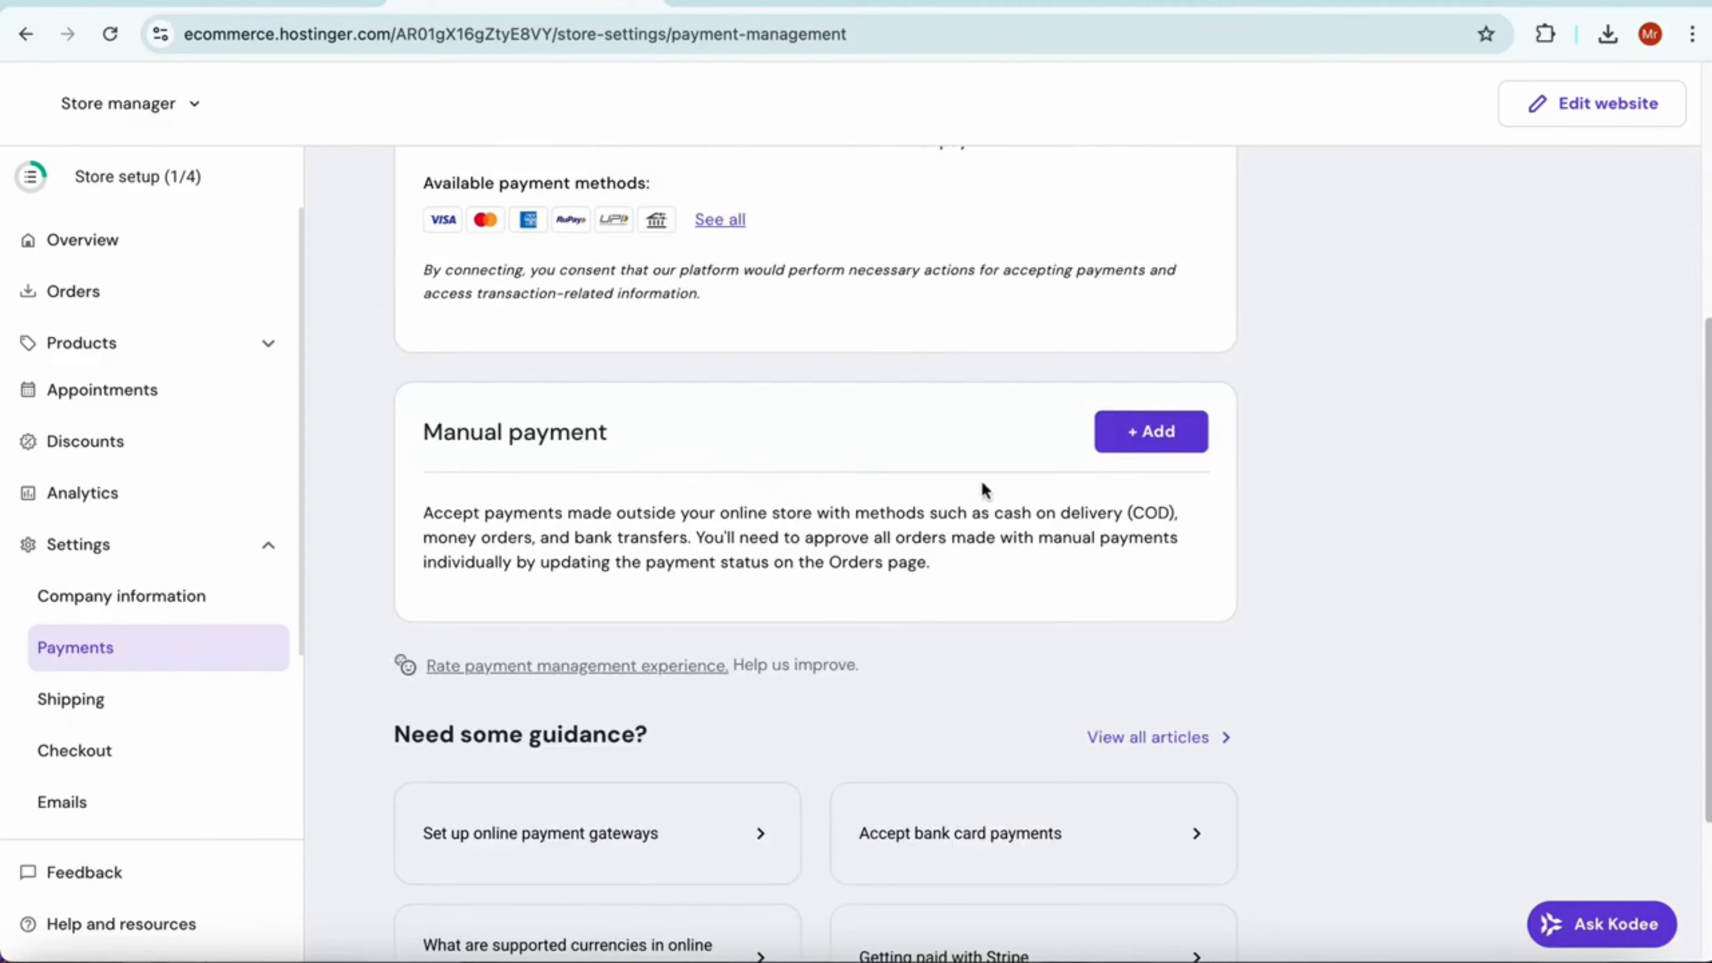
click(1132, 435)
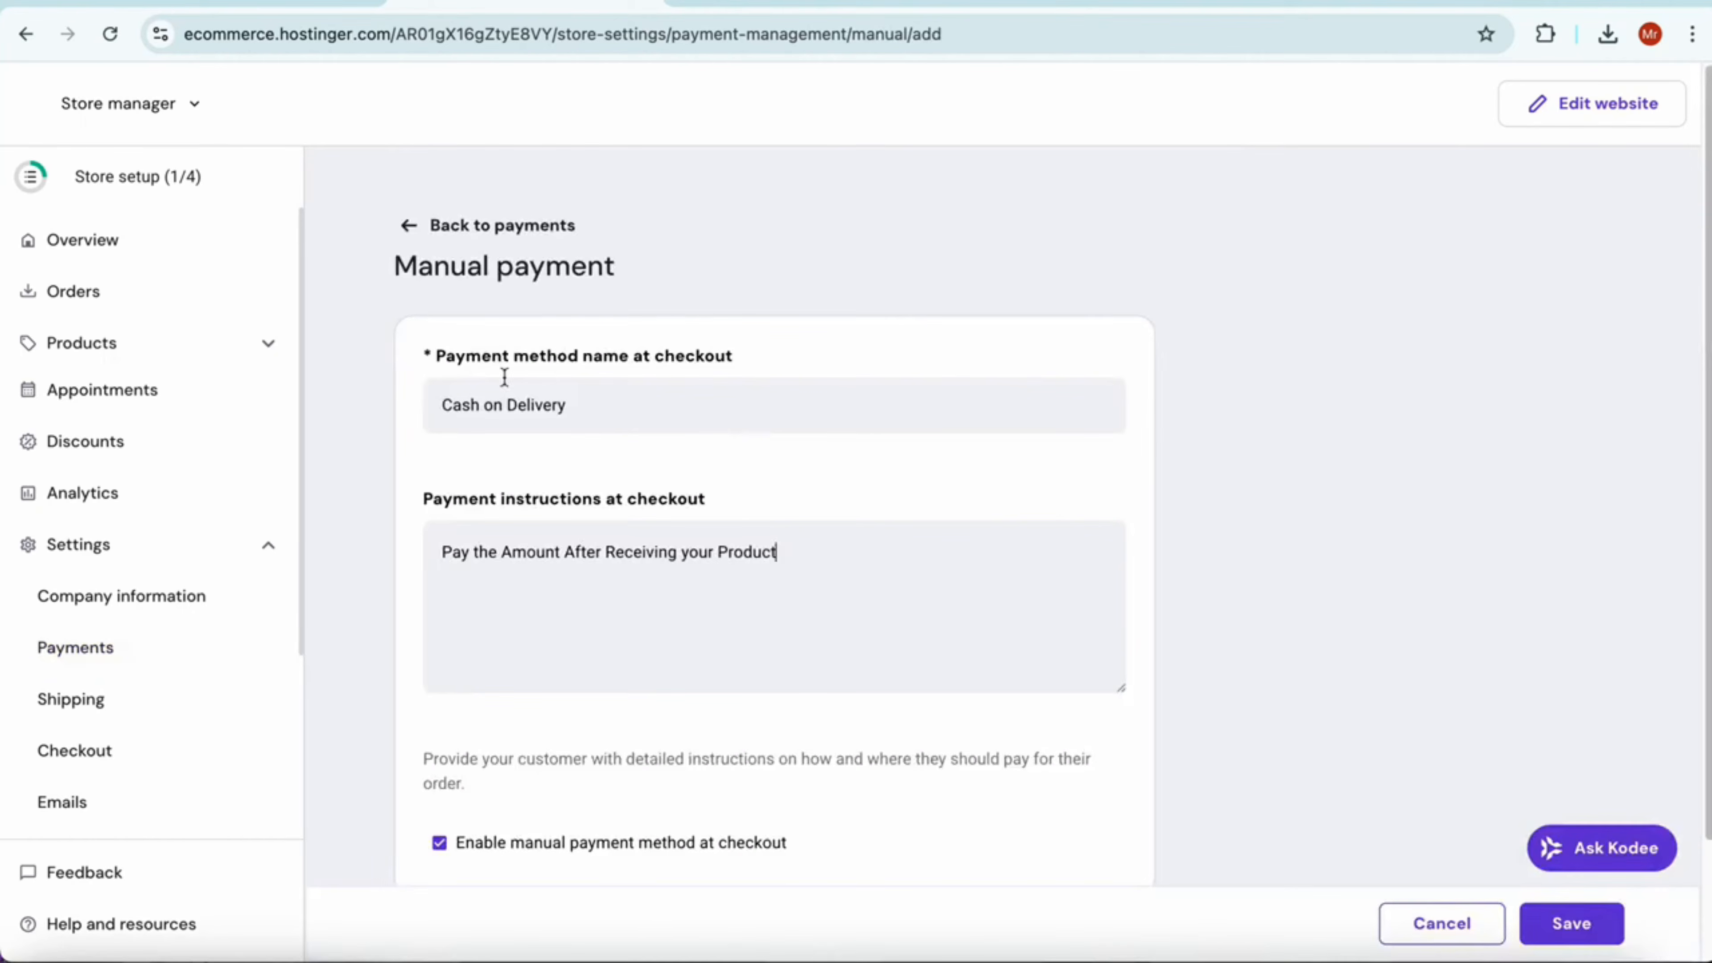
scroll(700, 485, down, 2)
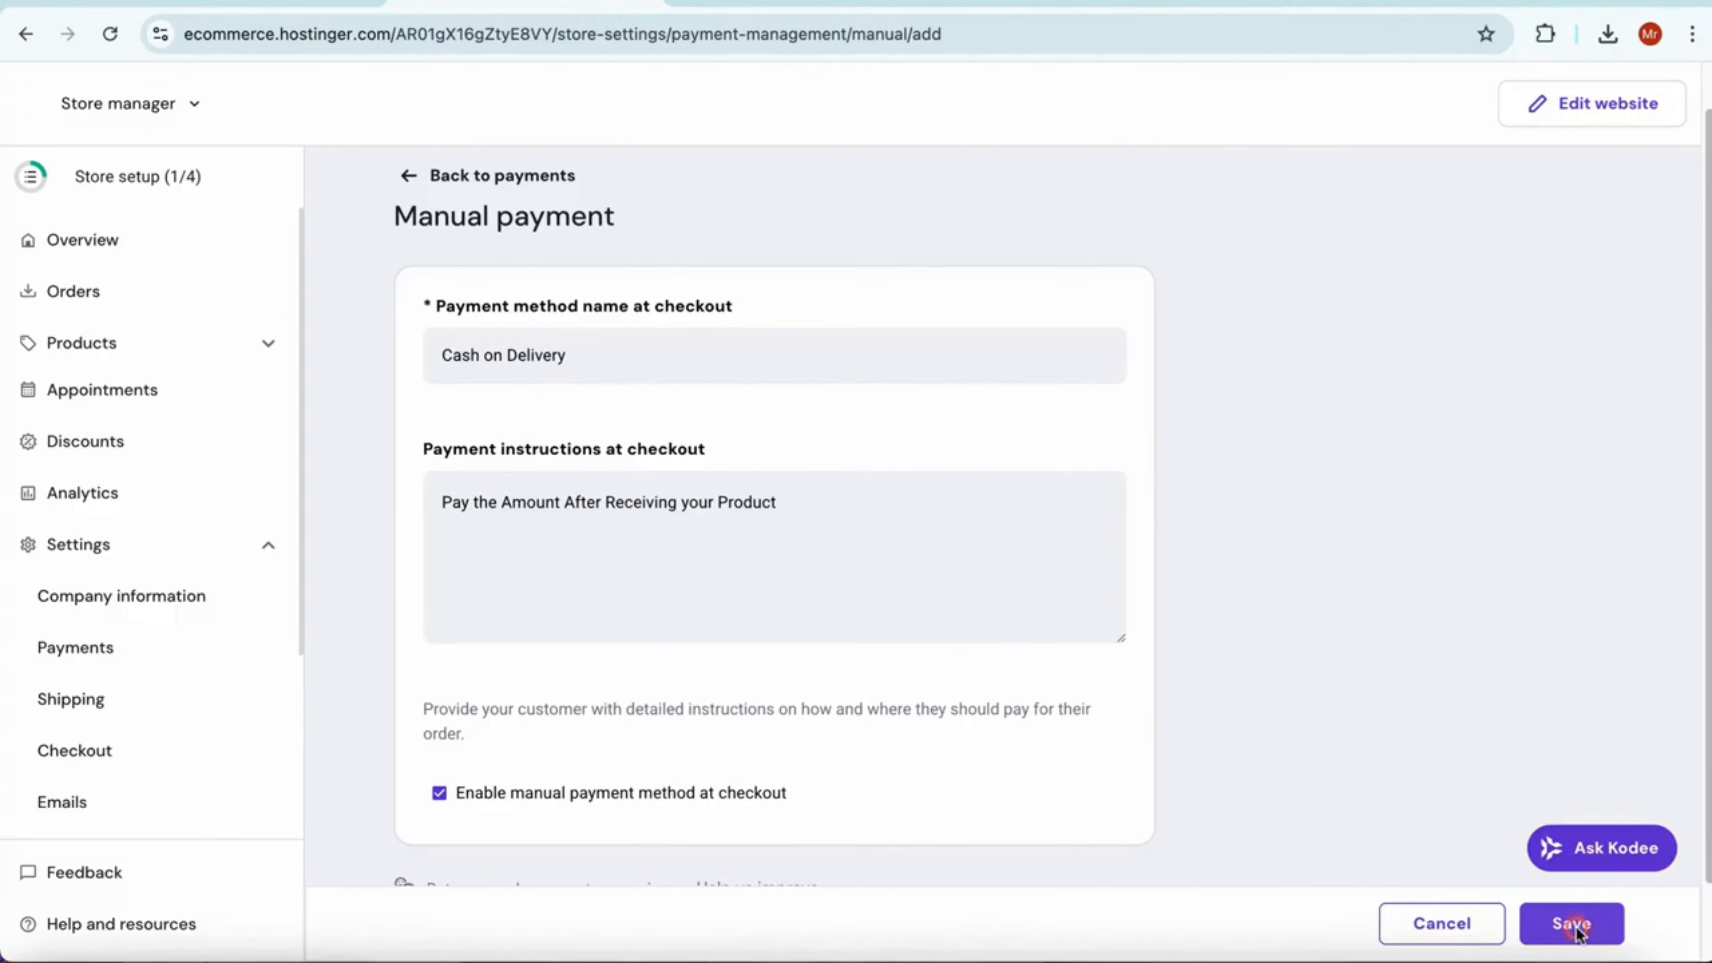
click(1572, 924)
Open the company information task from the store setup checklist, enter MobiThings as the company name and save
click(177, 180)
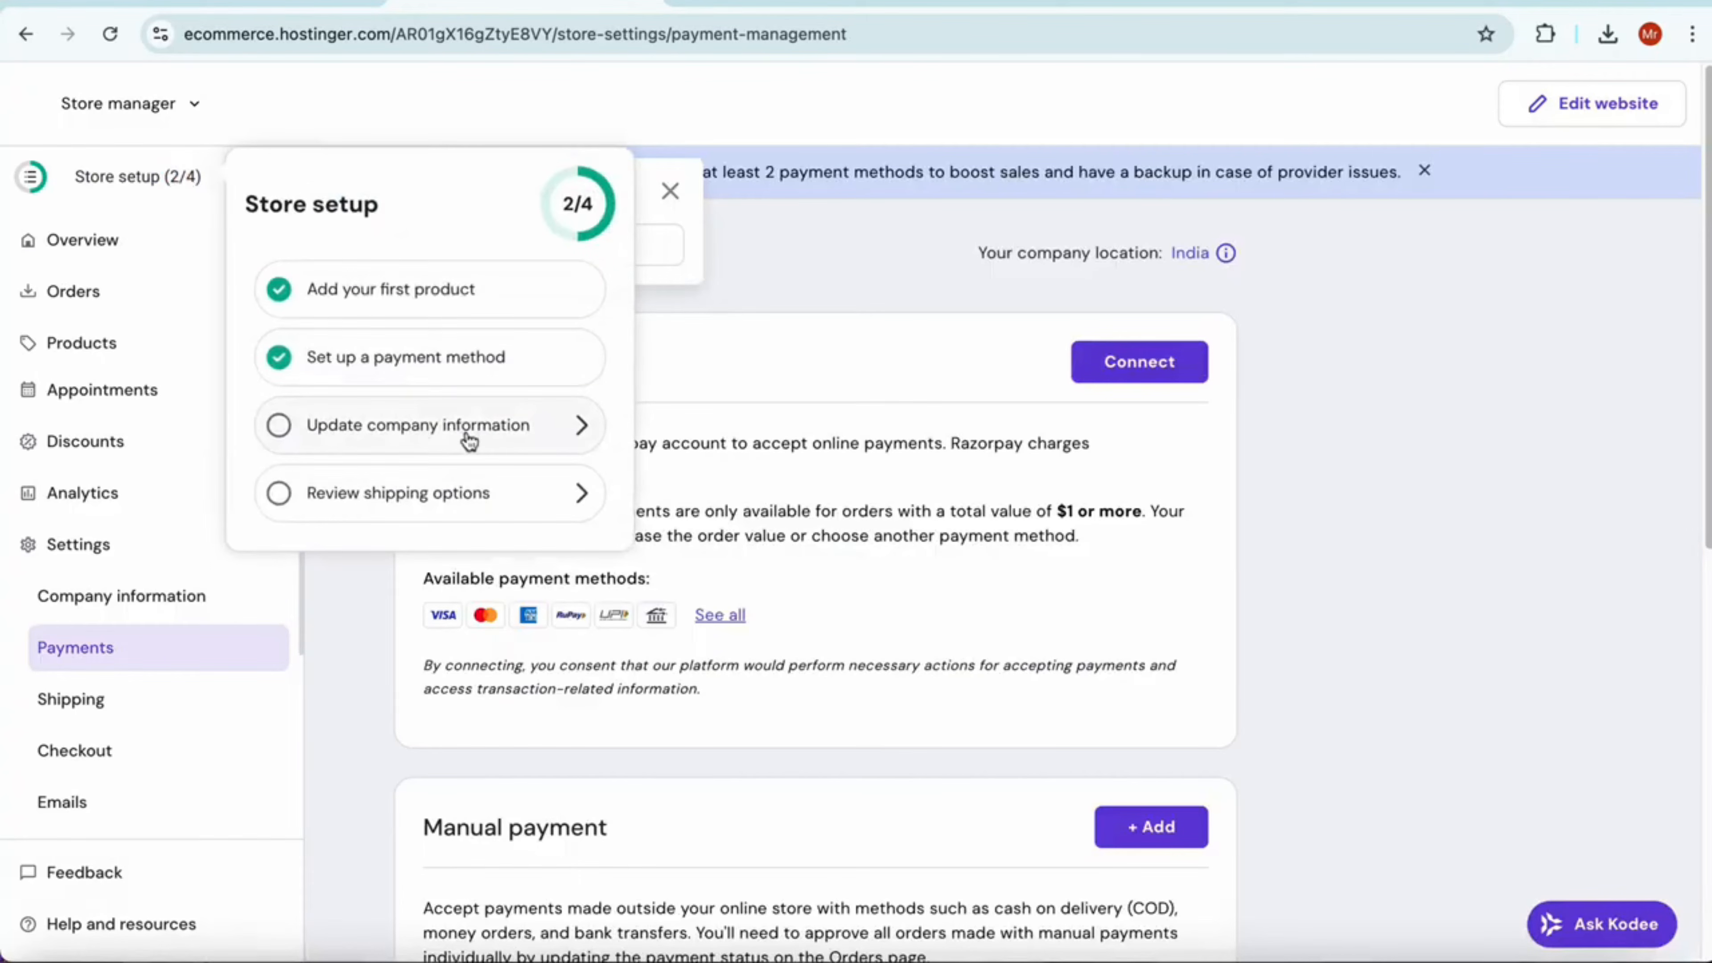
click(470, 431)
text(MobiThings)
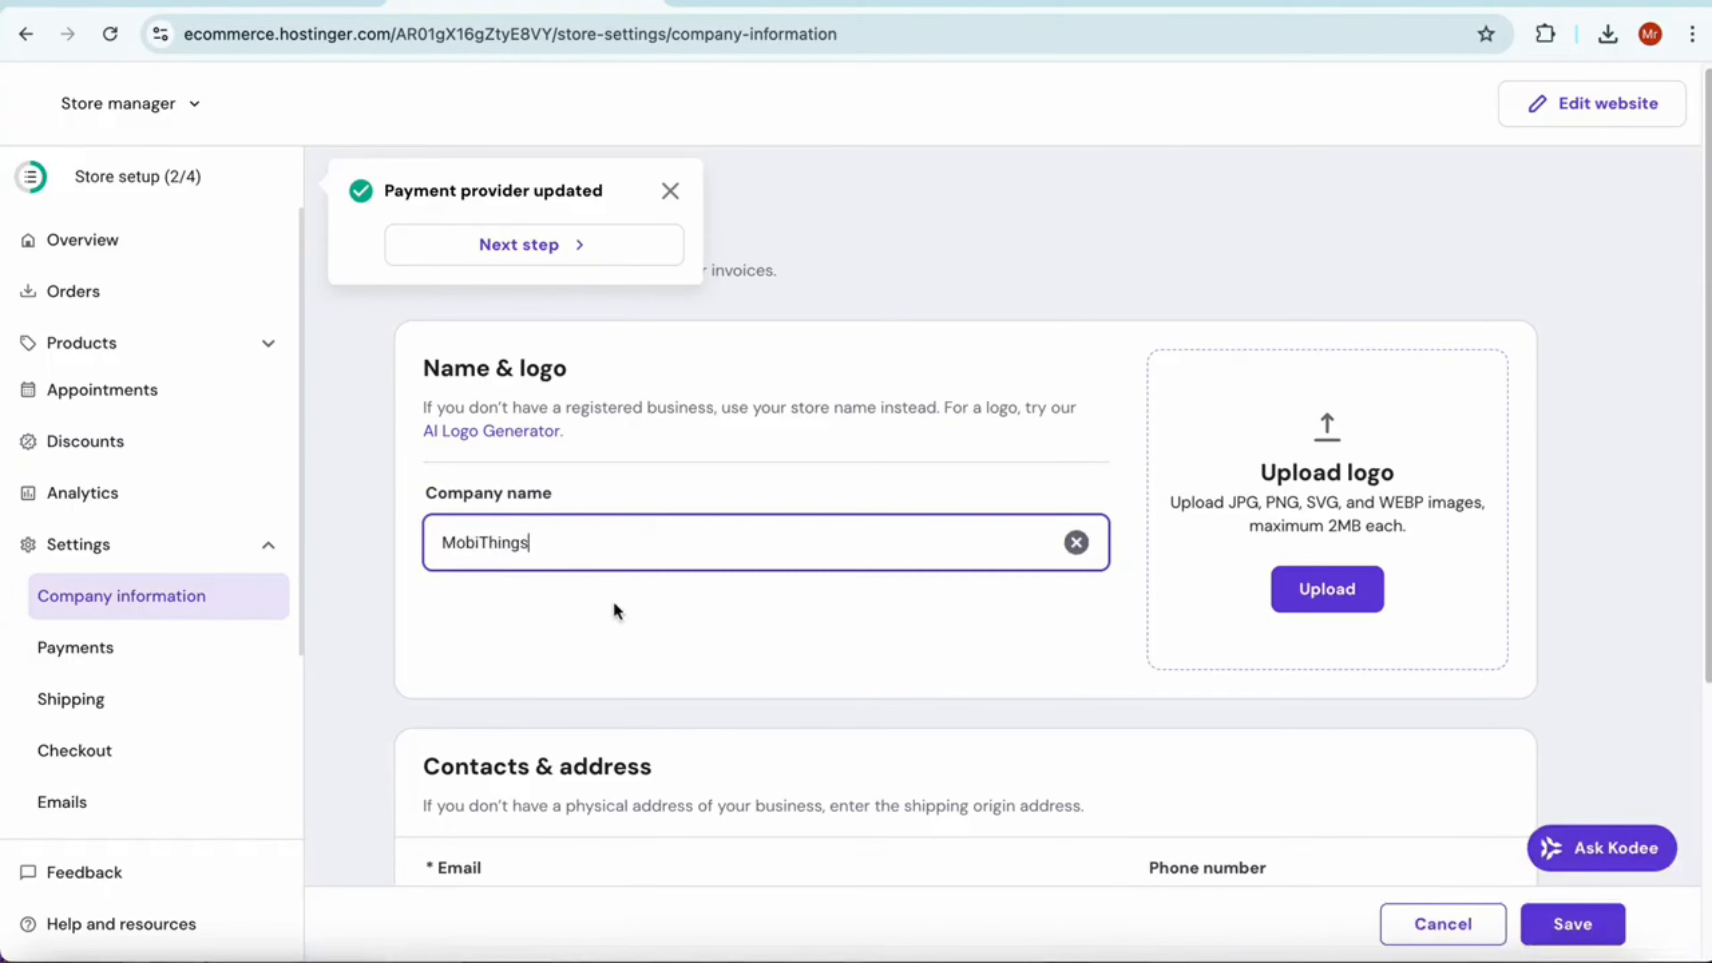
scroll(1111, 664, down, 5)
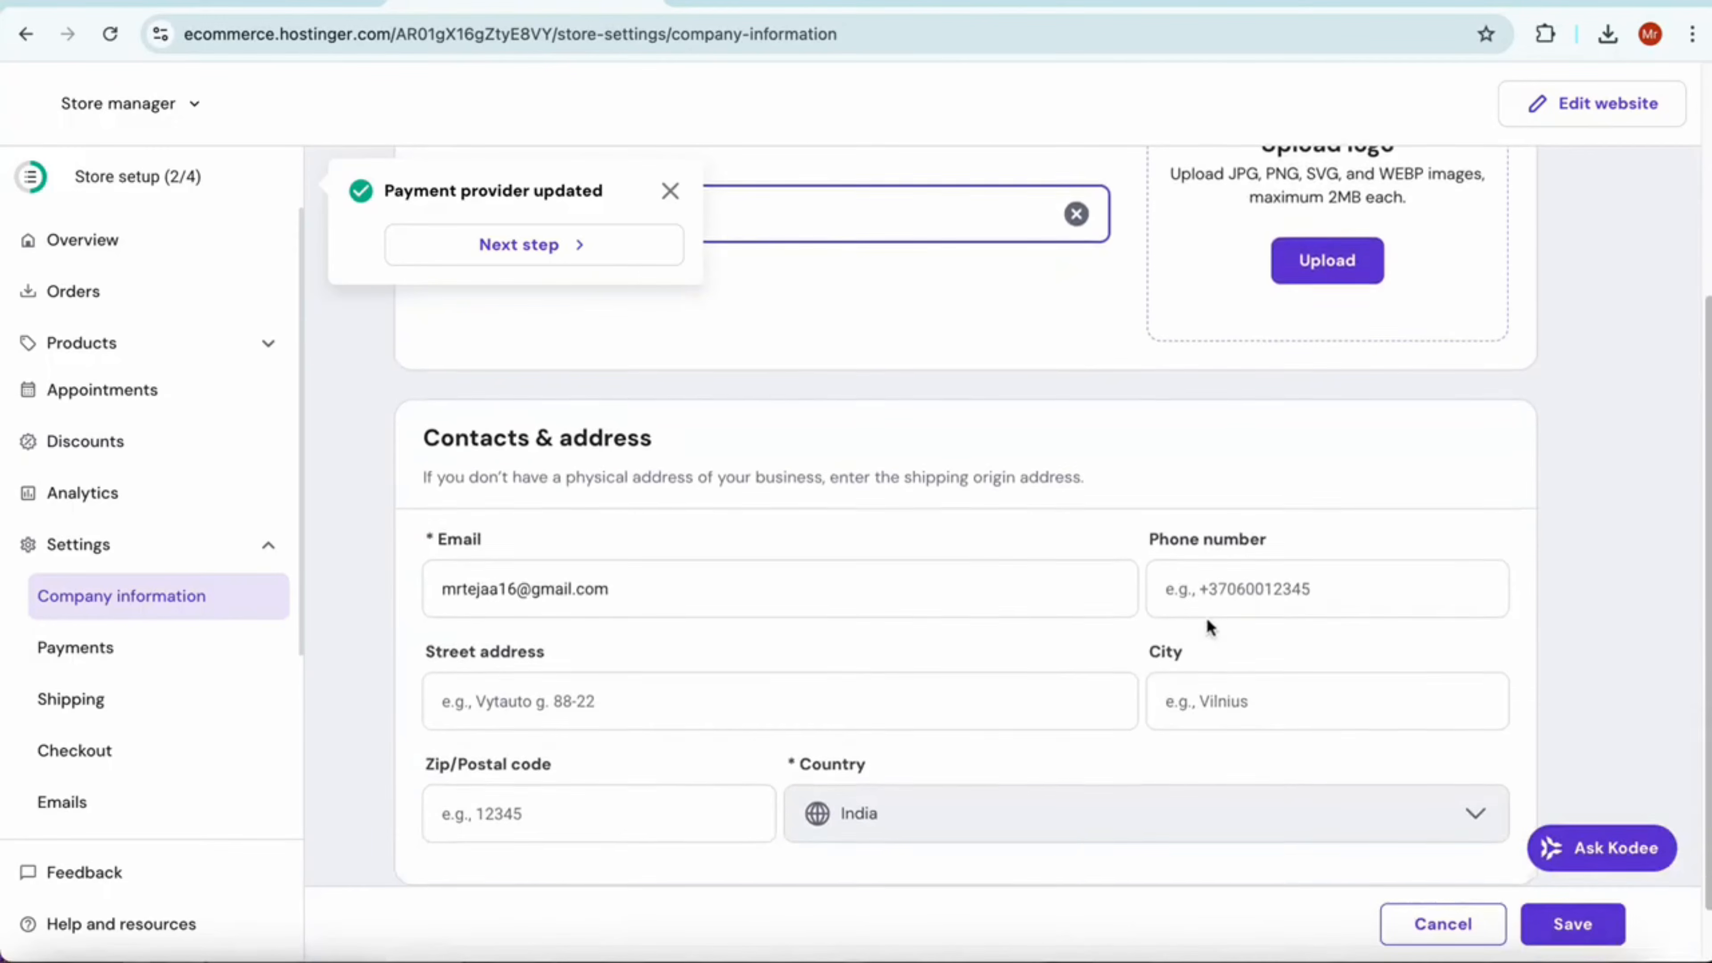
scroll(1208, 723, down, 2)
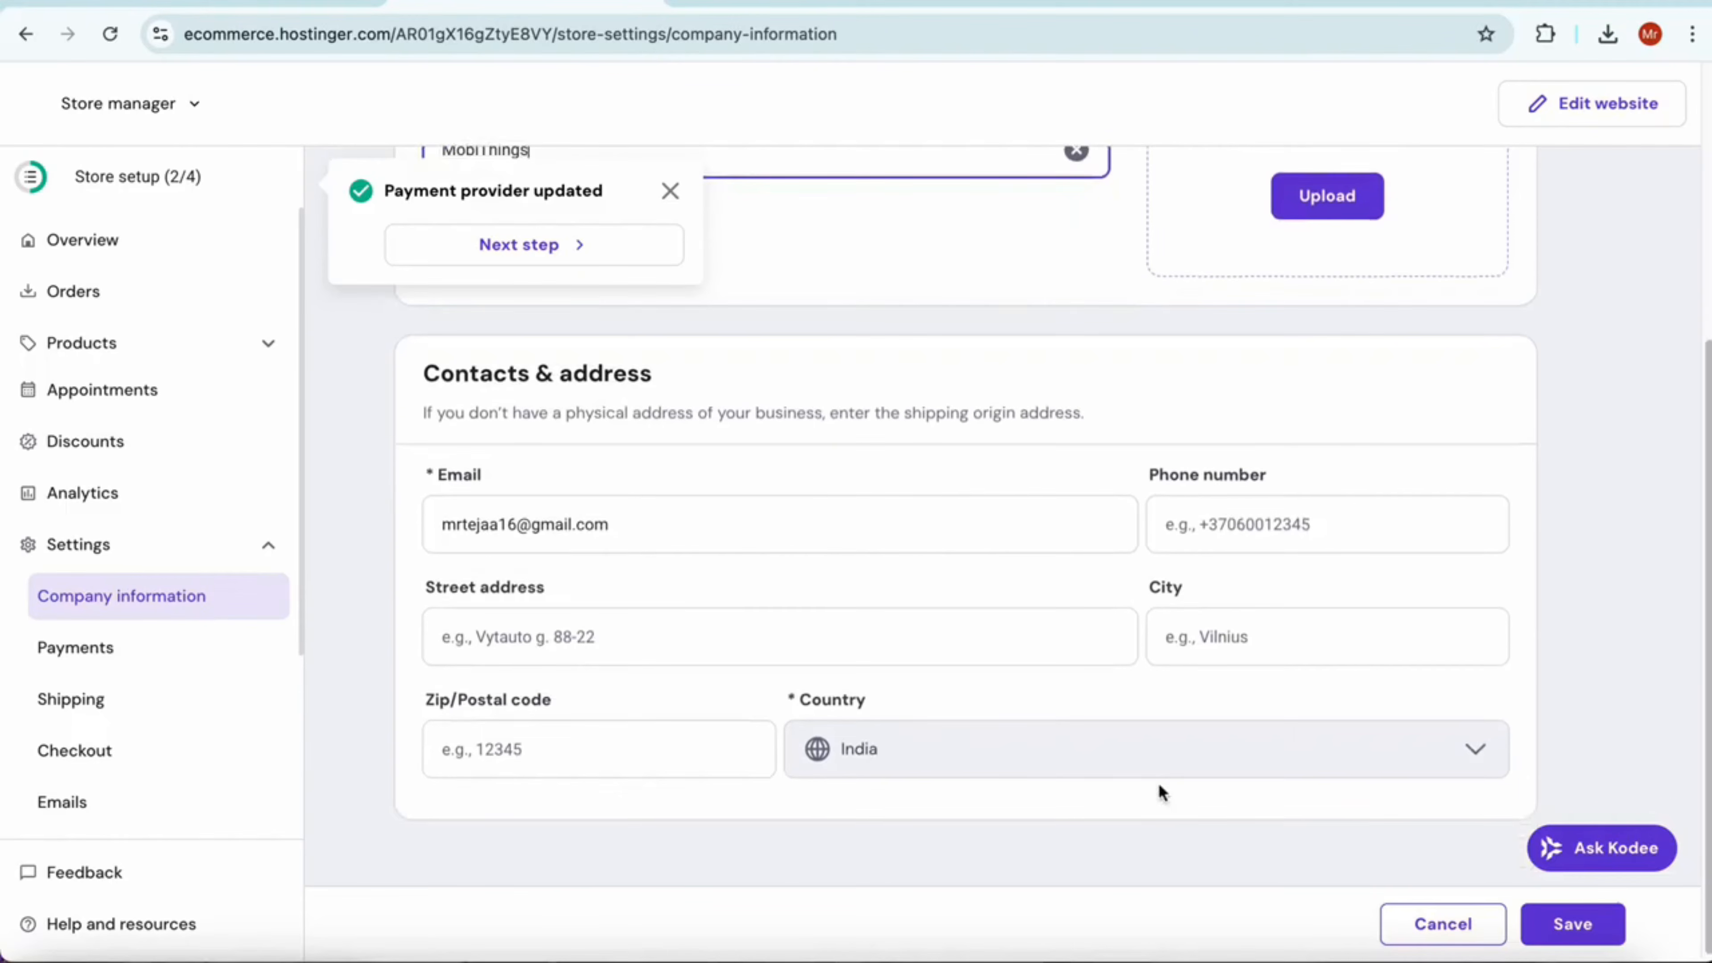
click(1560, 922)
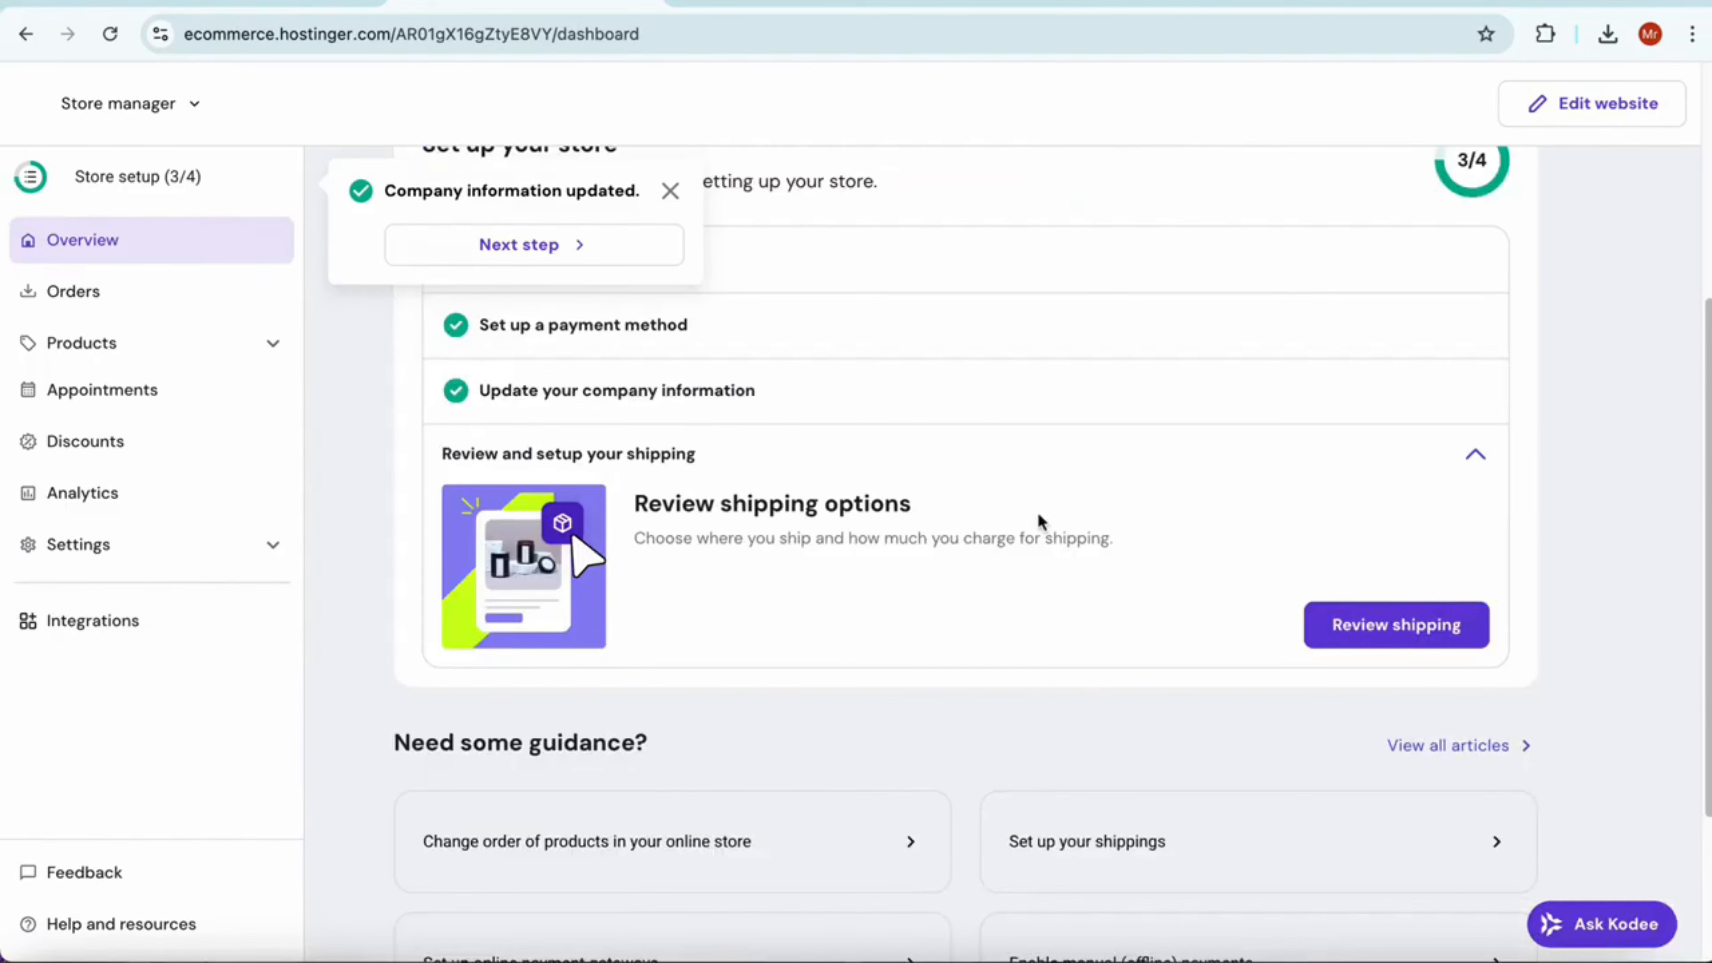
Review the Regular shipping zone for India and its shipping options from the setup checklist, and return to the shipping overview
click(489, 501)
scroll(838, 458, down, 3)
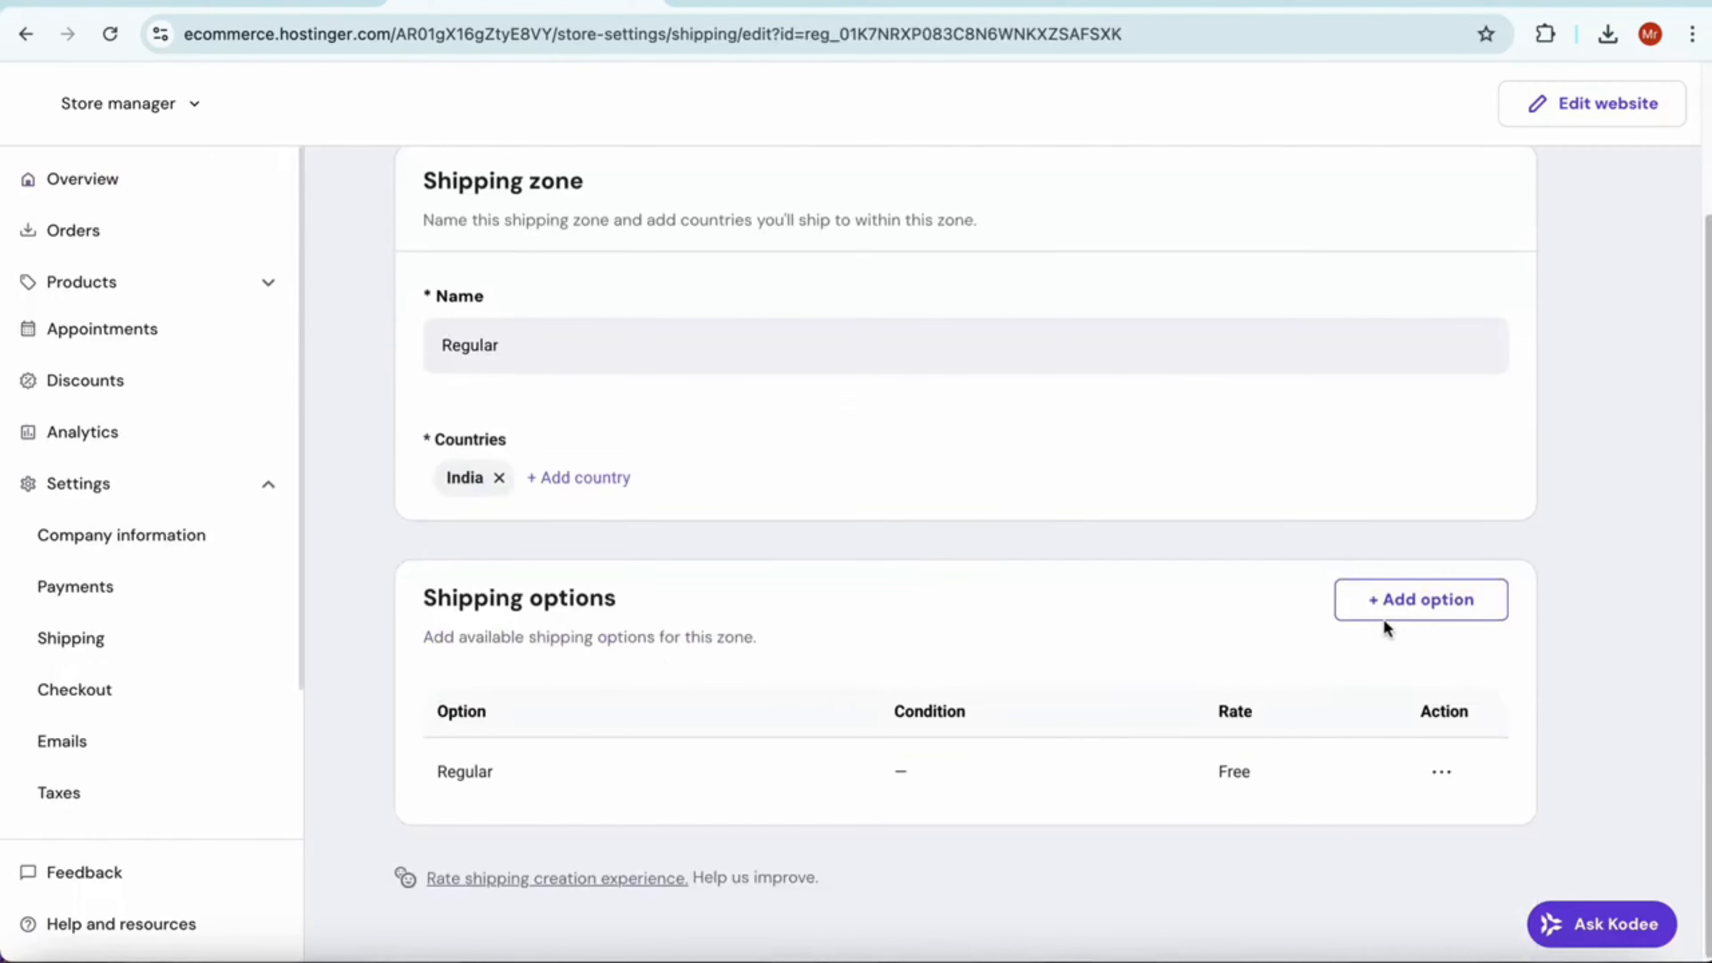
scroll(1303, 523, up, 3)
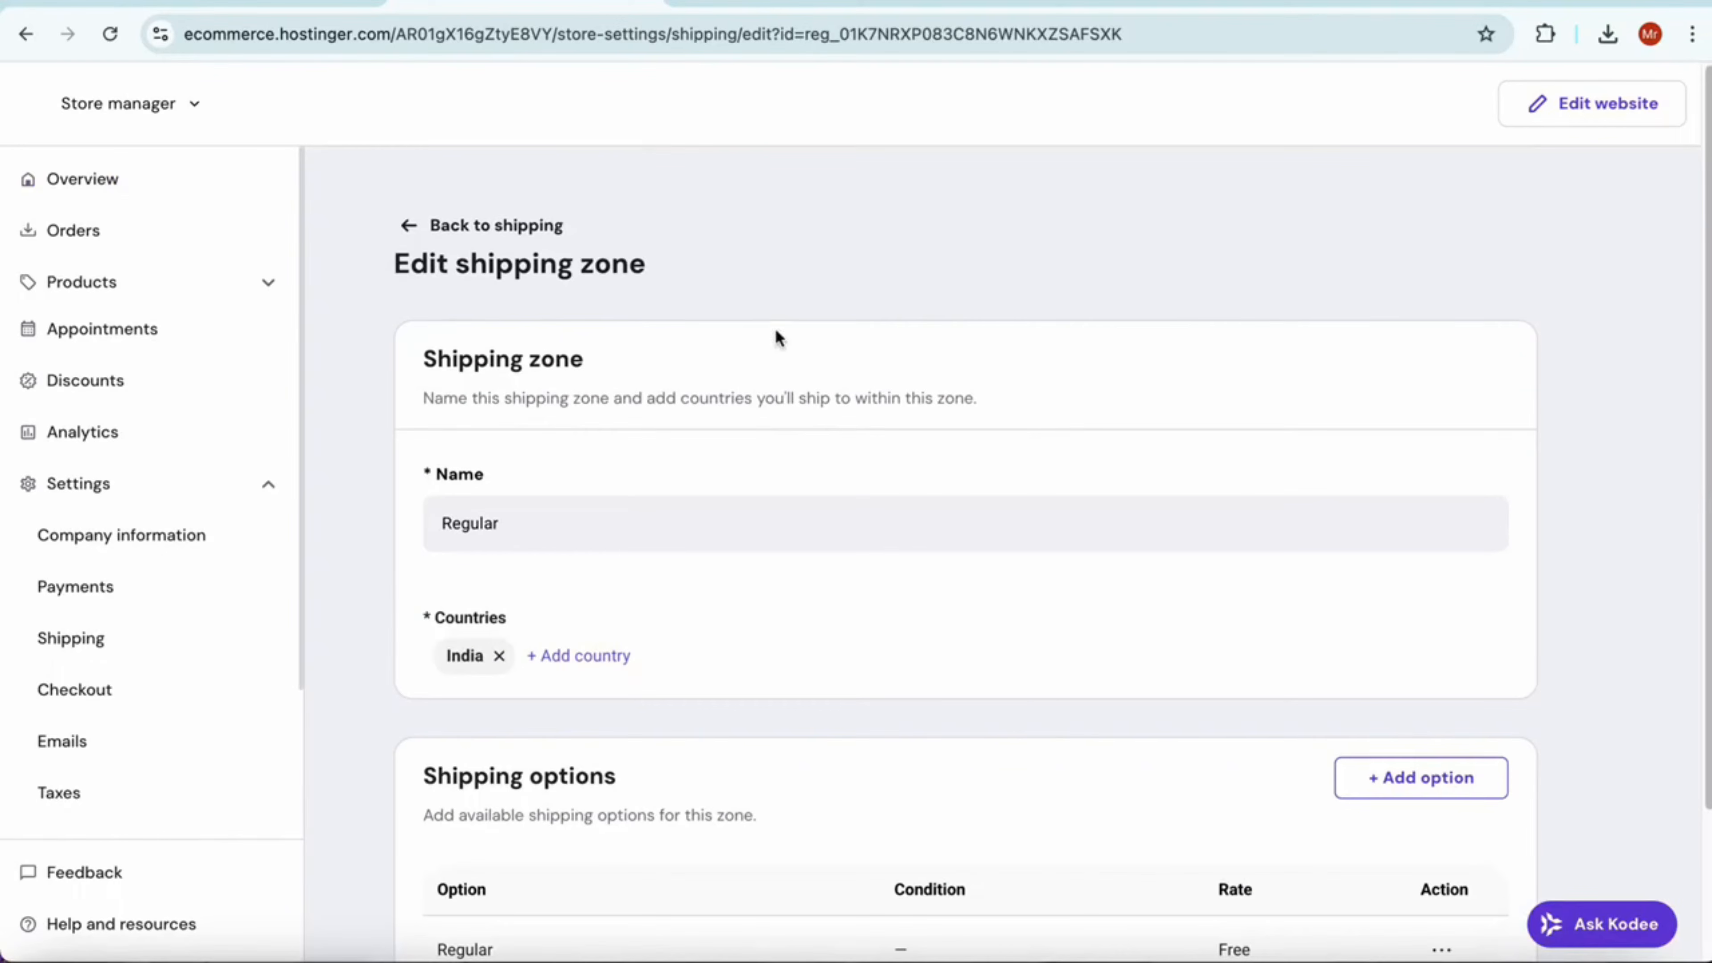
click(456, 234)
Look over the sales and recent orders in the store overview, and the product list with its prices and statuses
click(141, 177)
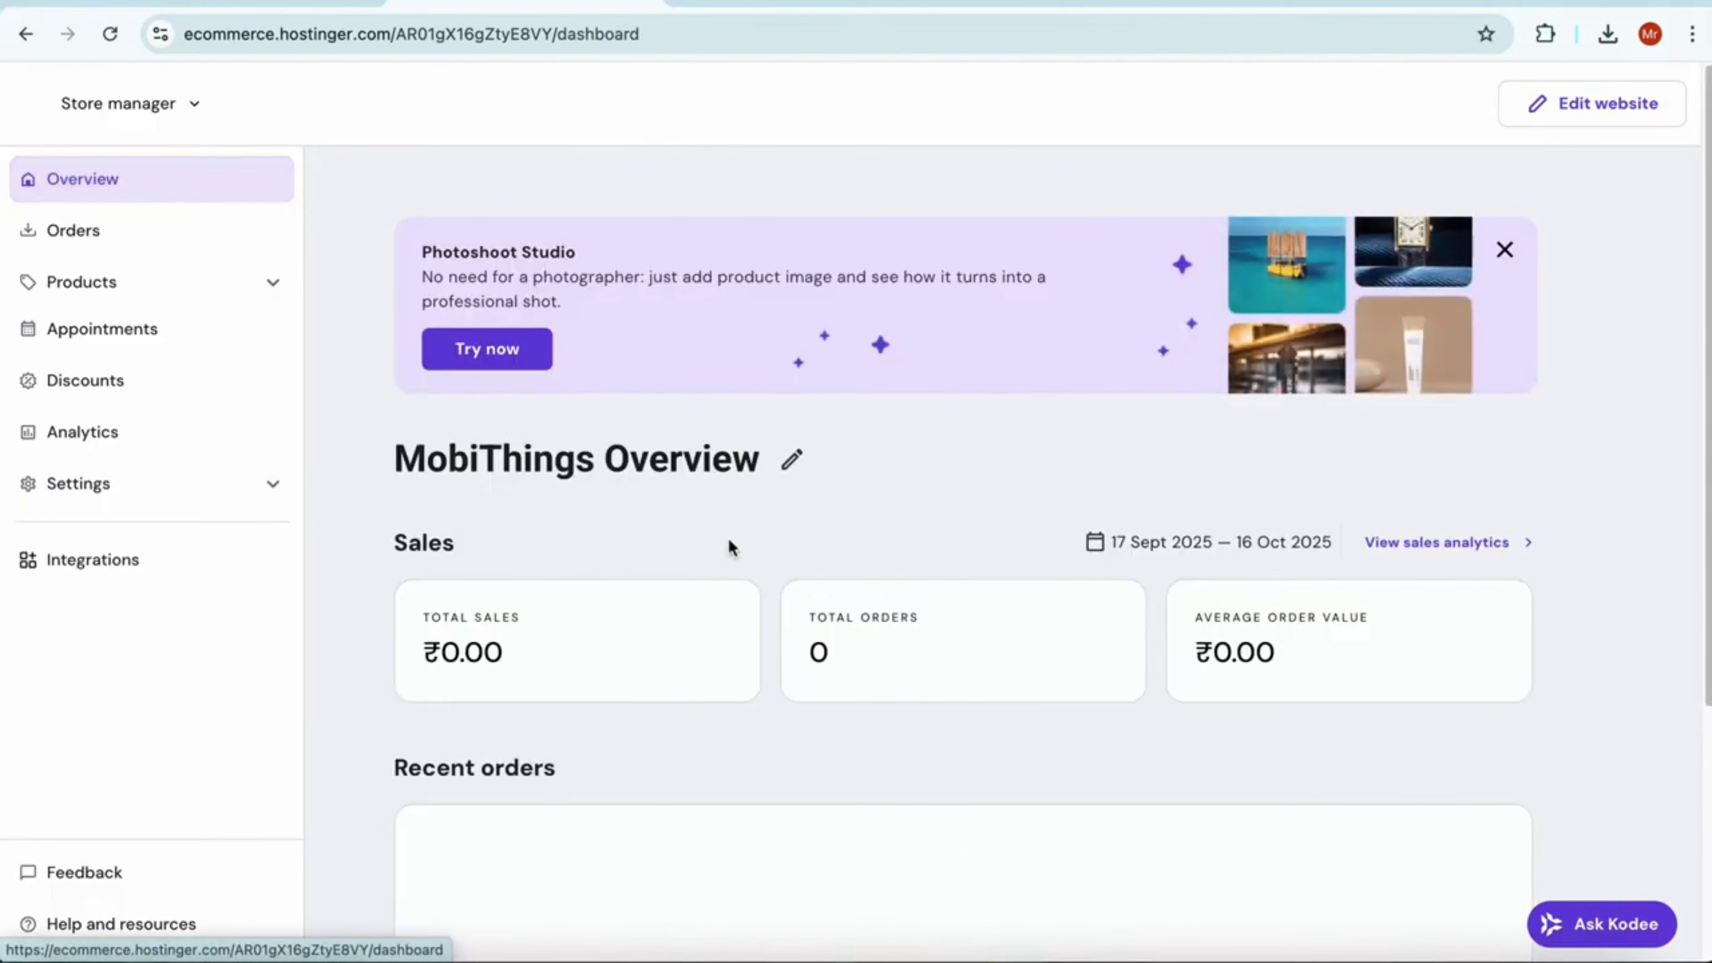
scroll(830, 593, down, 3)
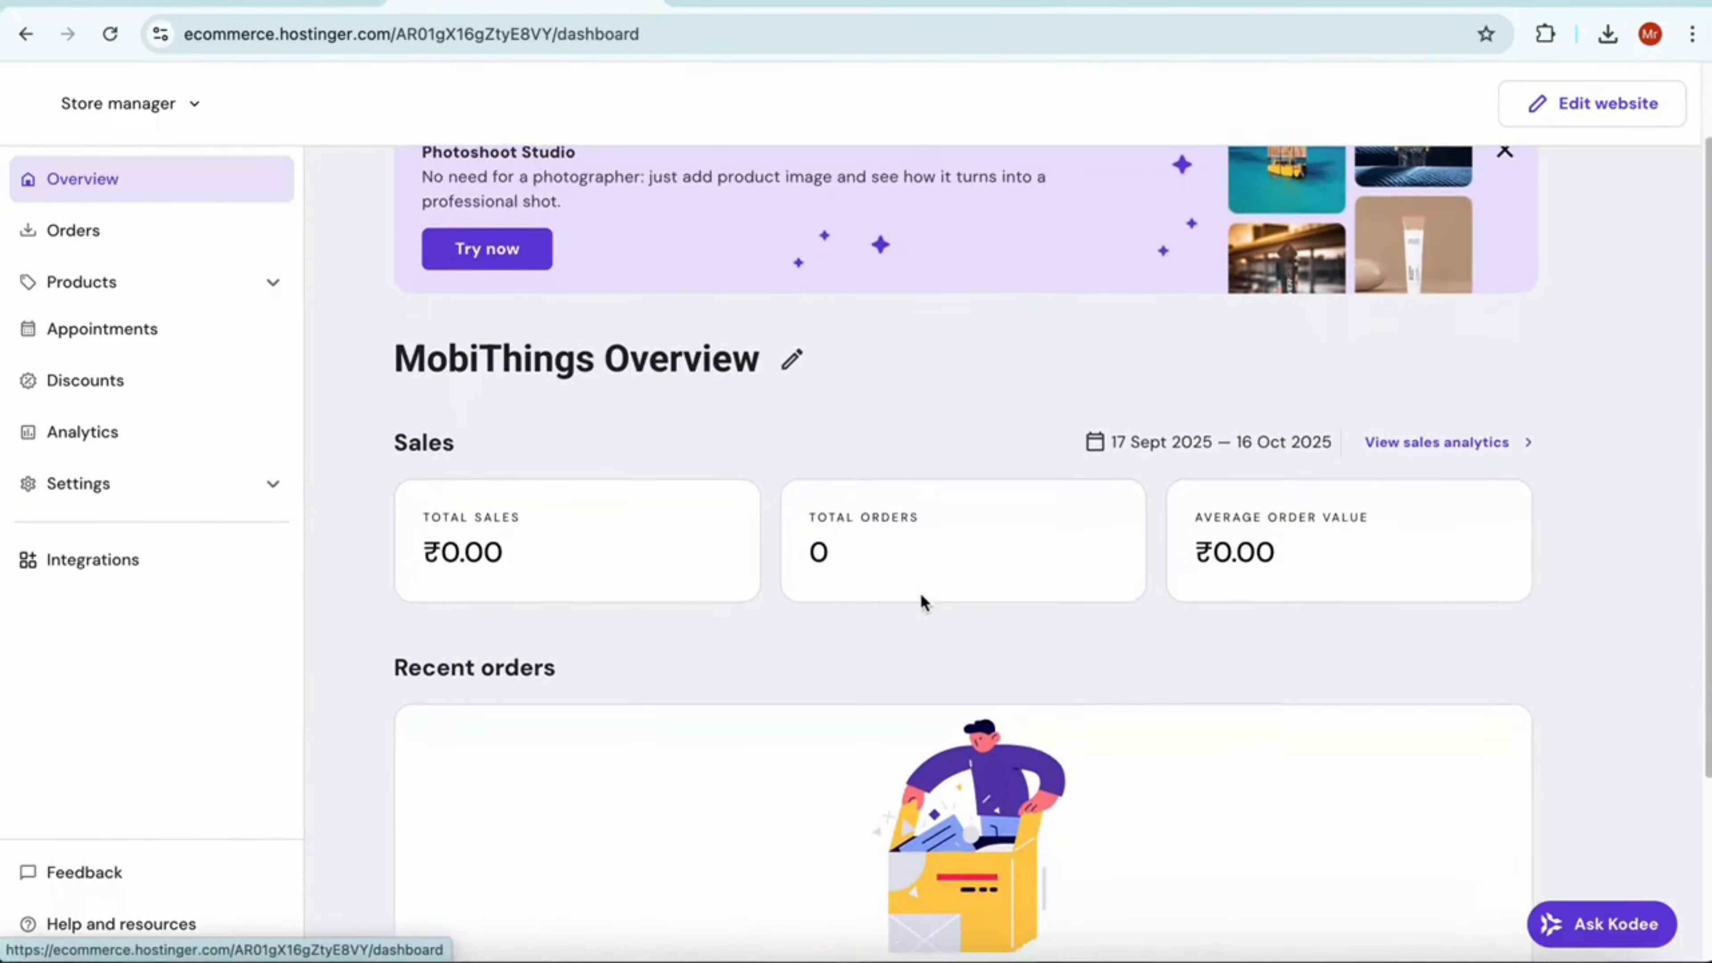
scroll(876, 524, down, 3)
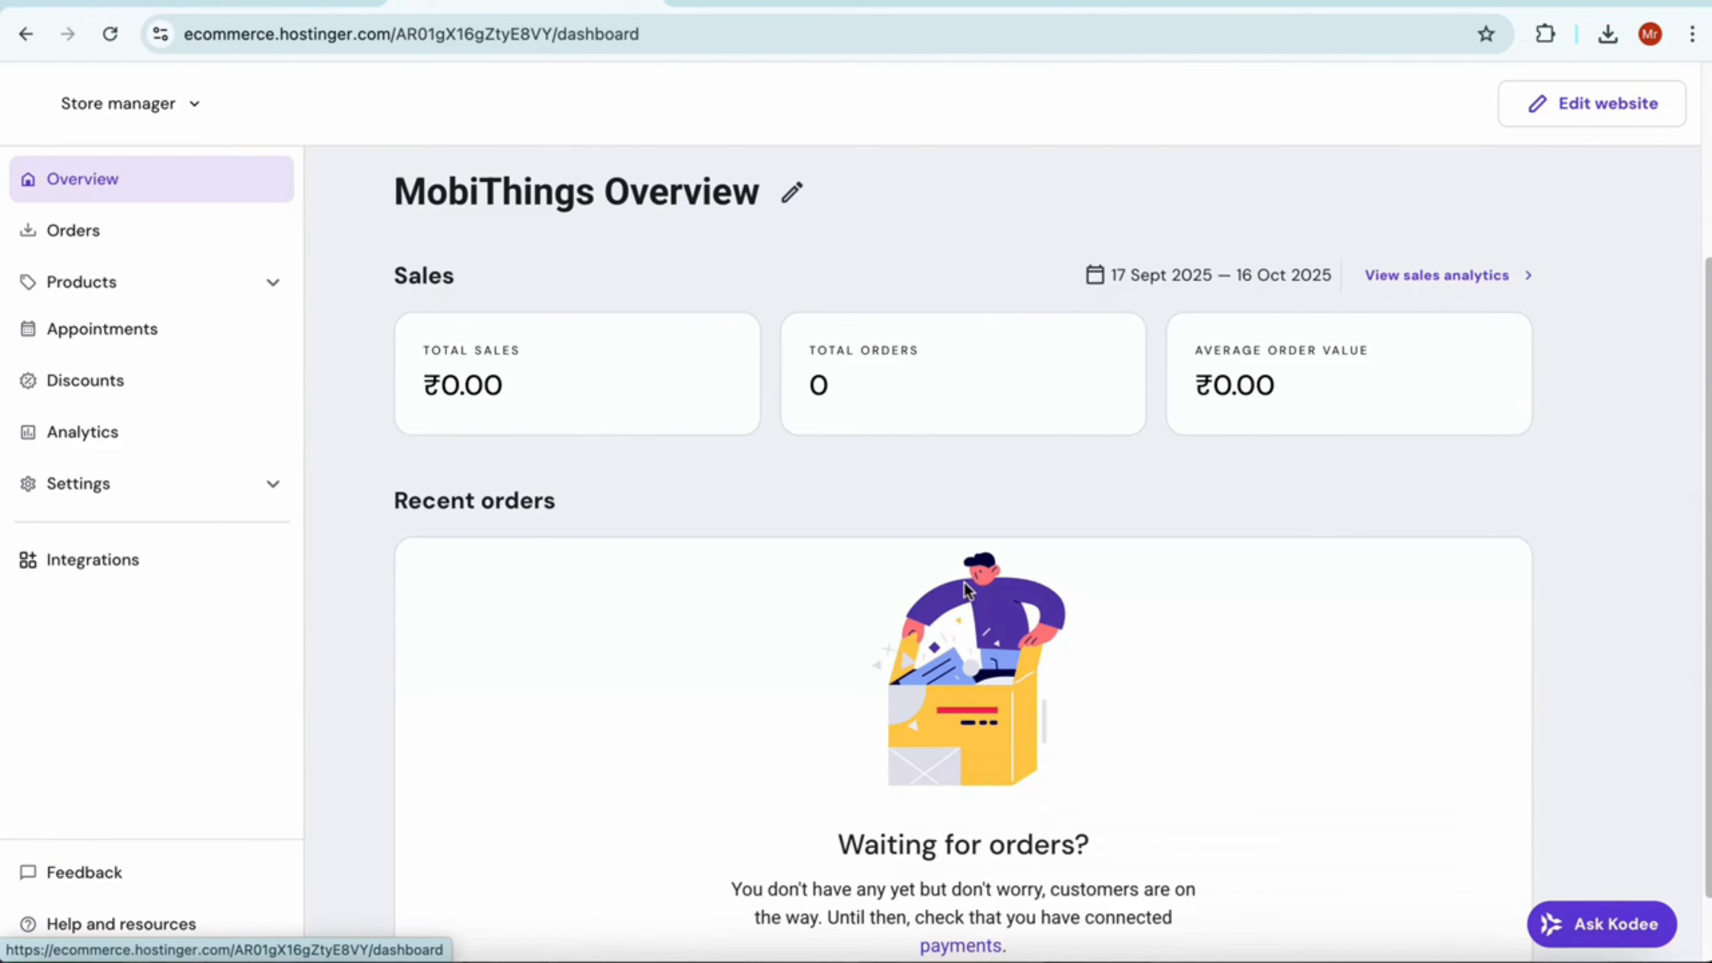
click(119, 284)
scroll(764, 638, down, 10)
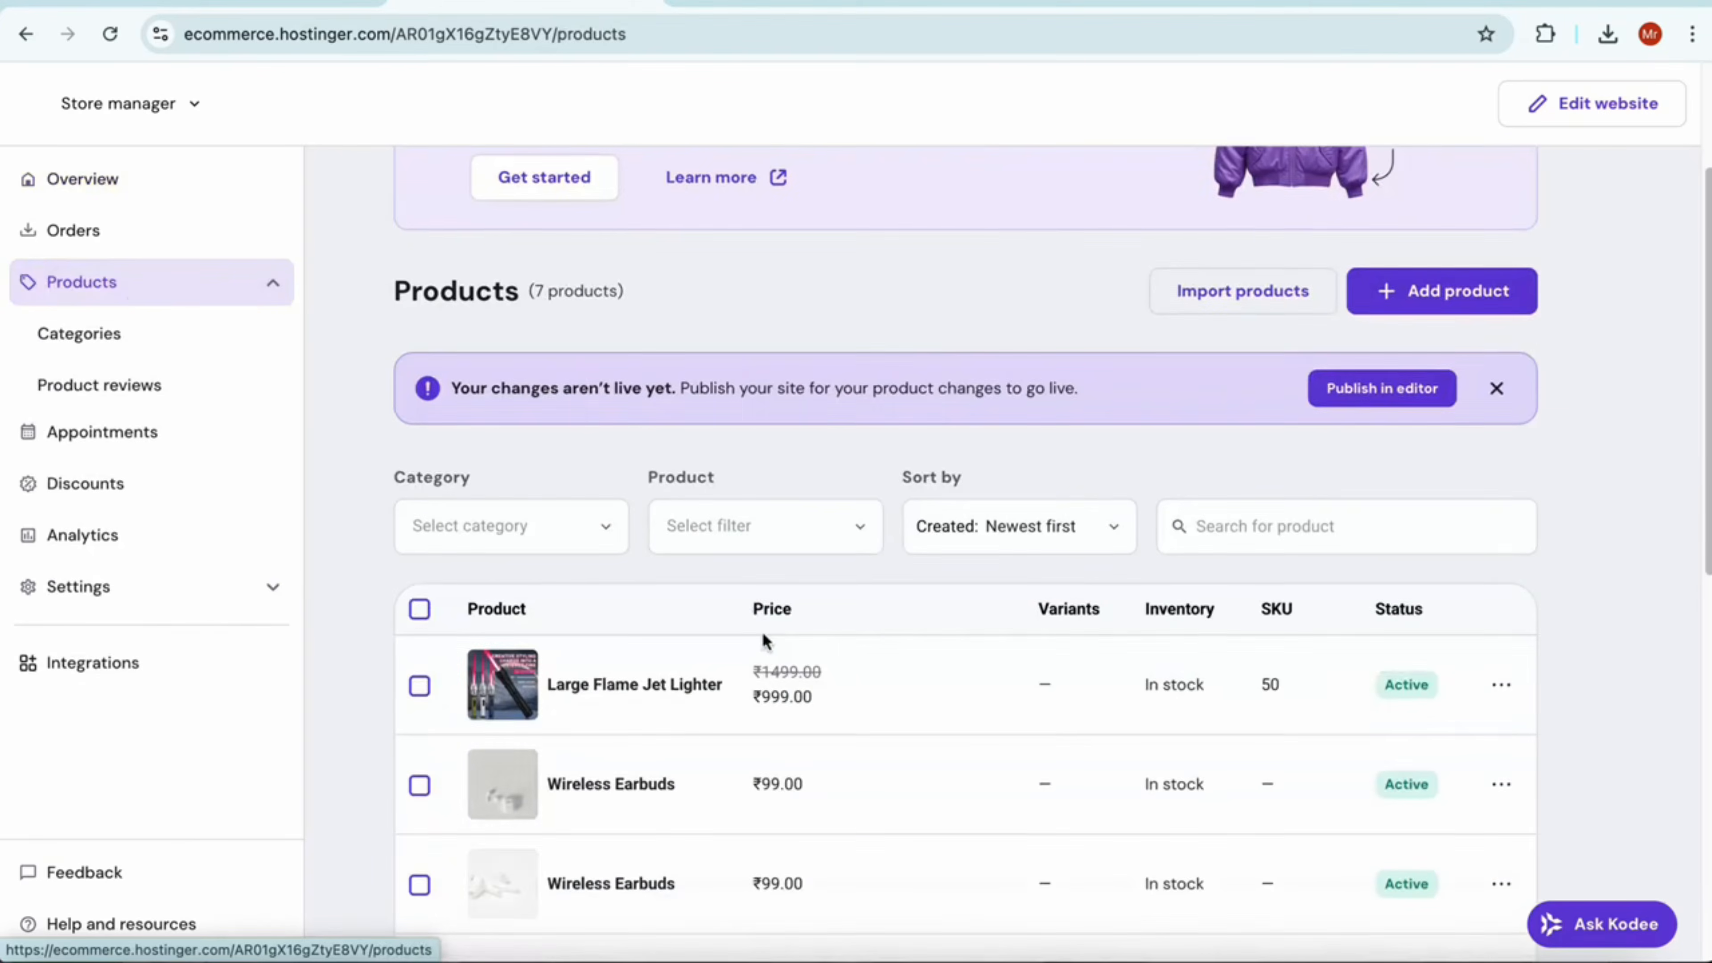
scroll(775, 655, up, 7)
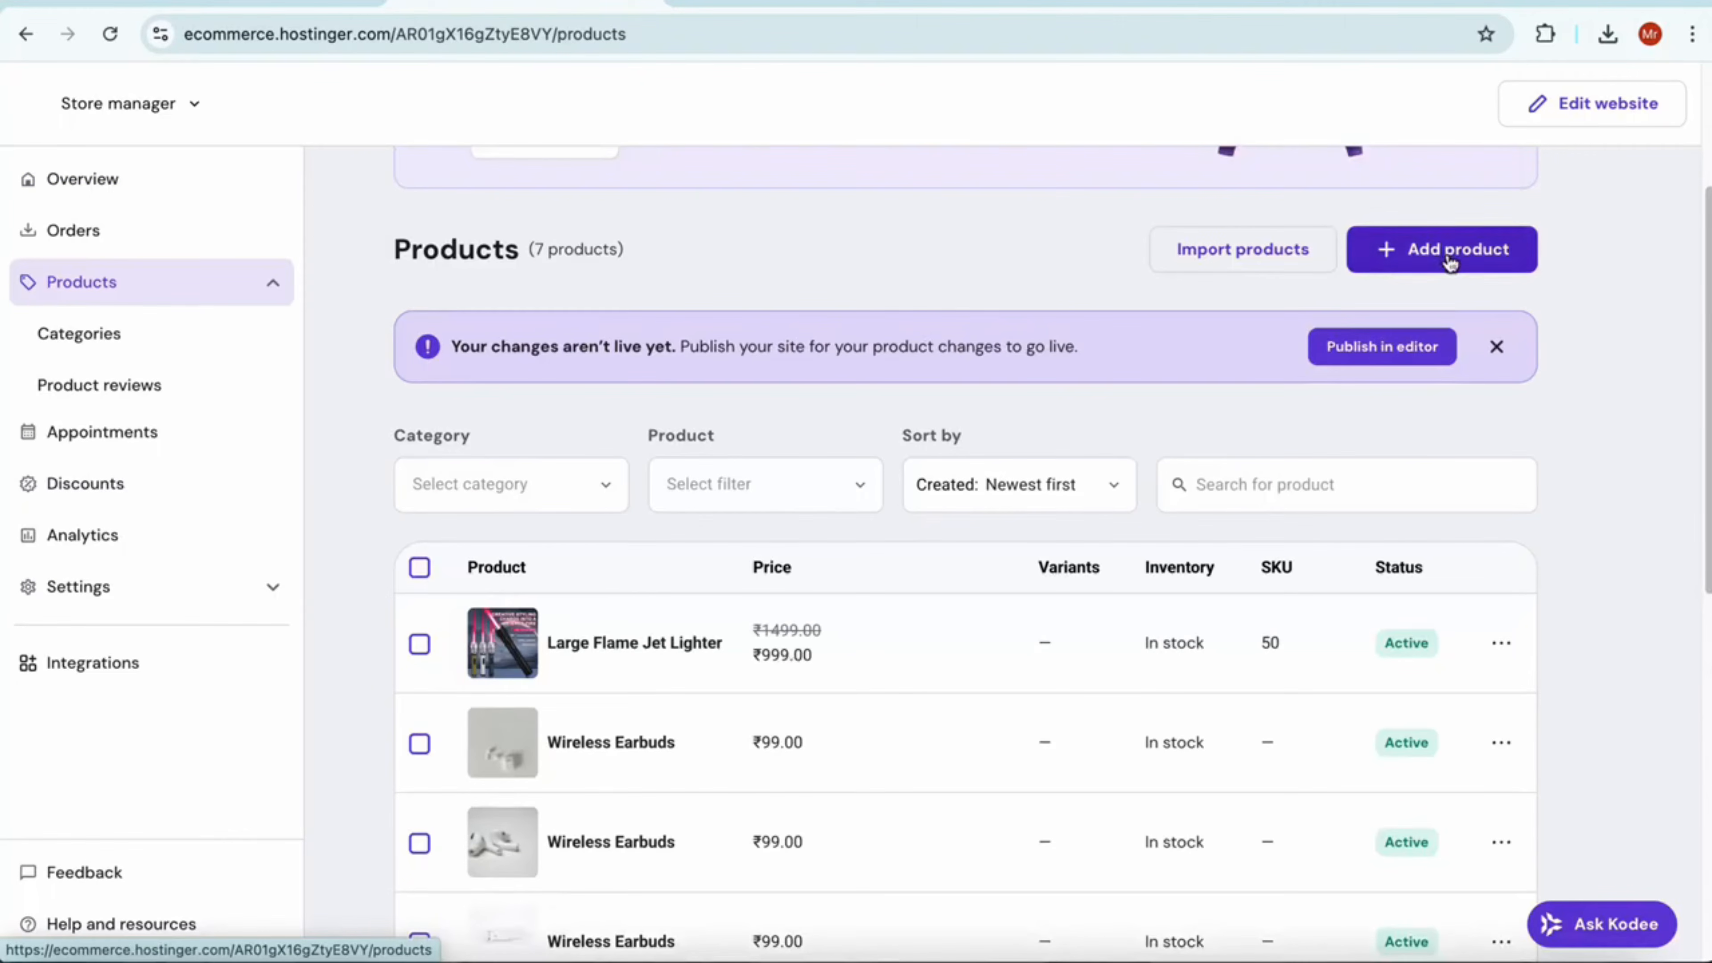
Start a new physical product and look through its form, including title, description, pricing, additional info sections and options
click(1452, 256)
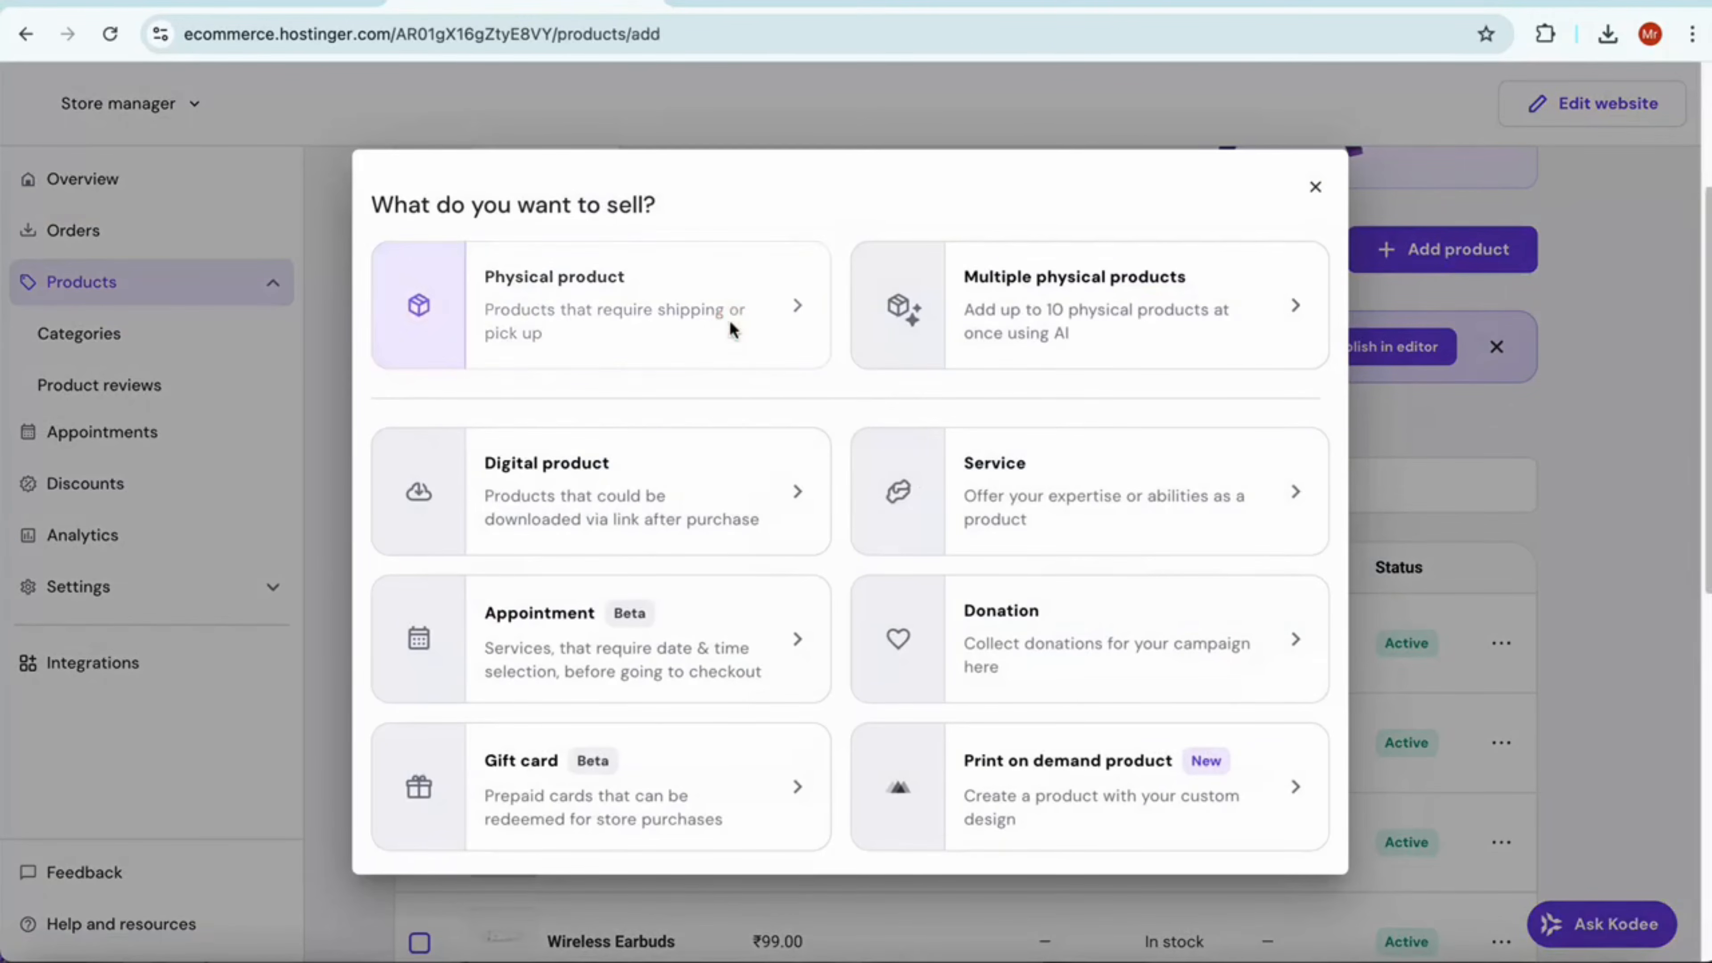
click(732, 330)
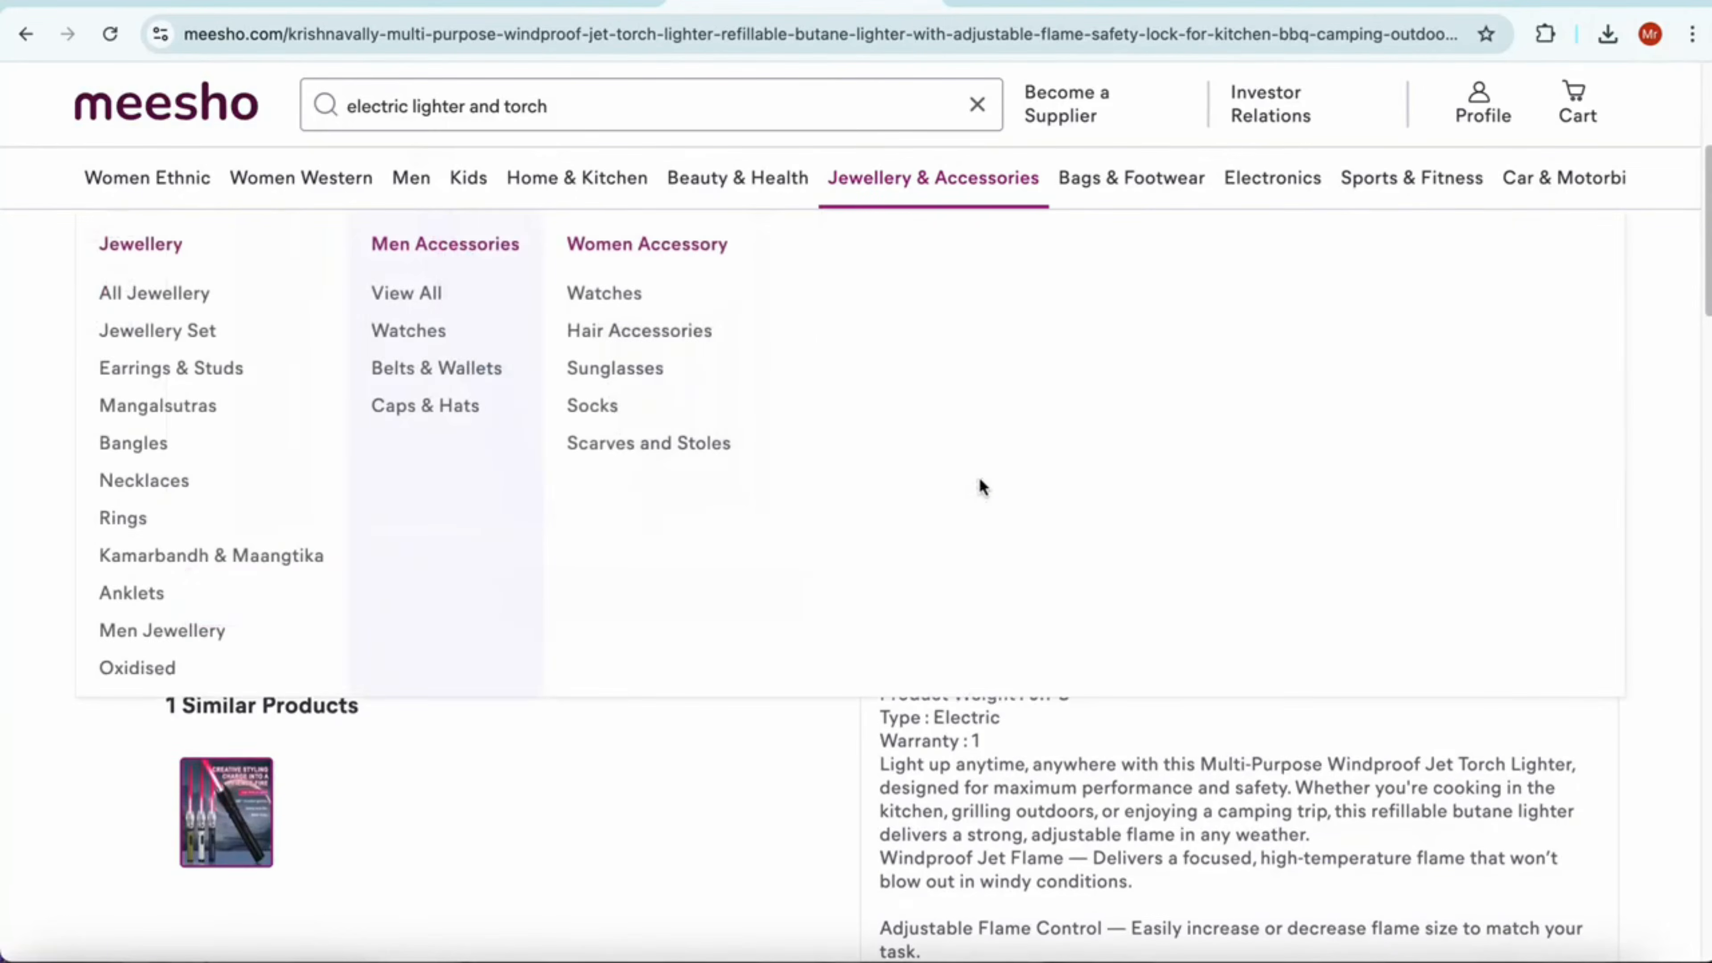
scroll(980, 482, up, 6)
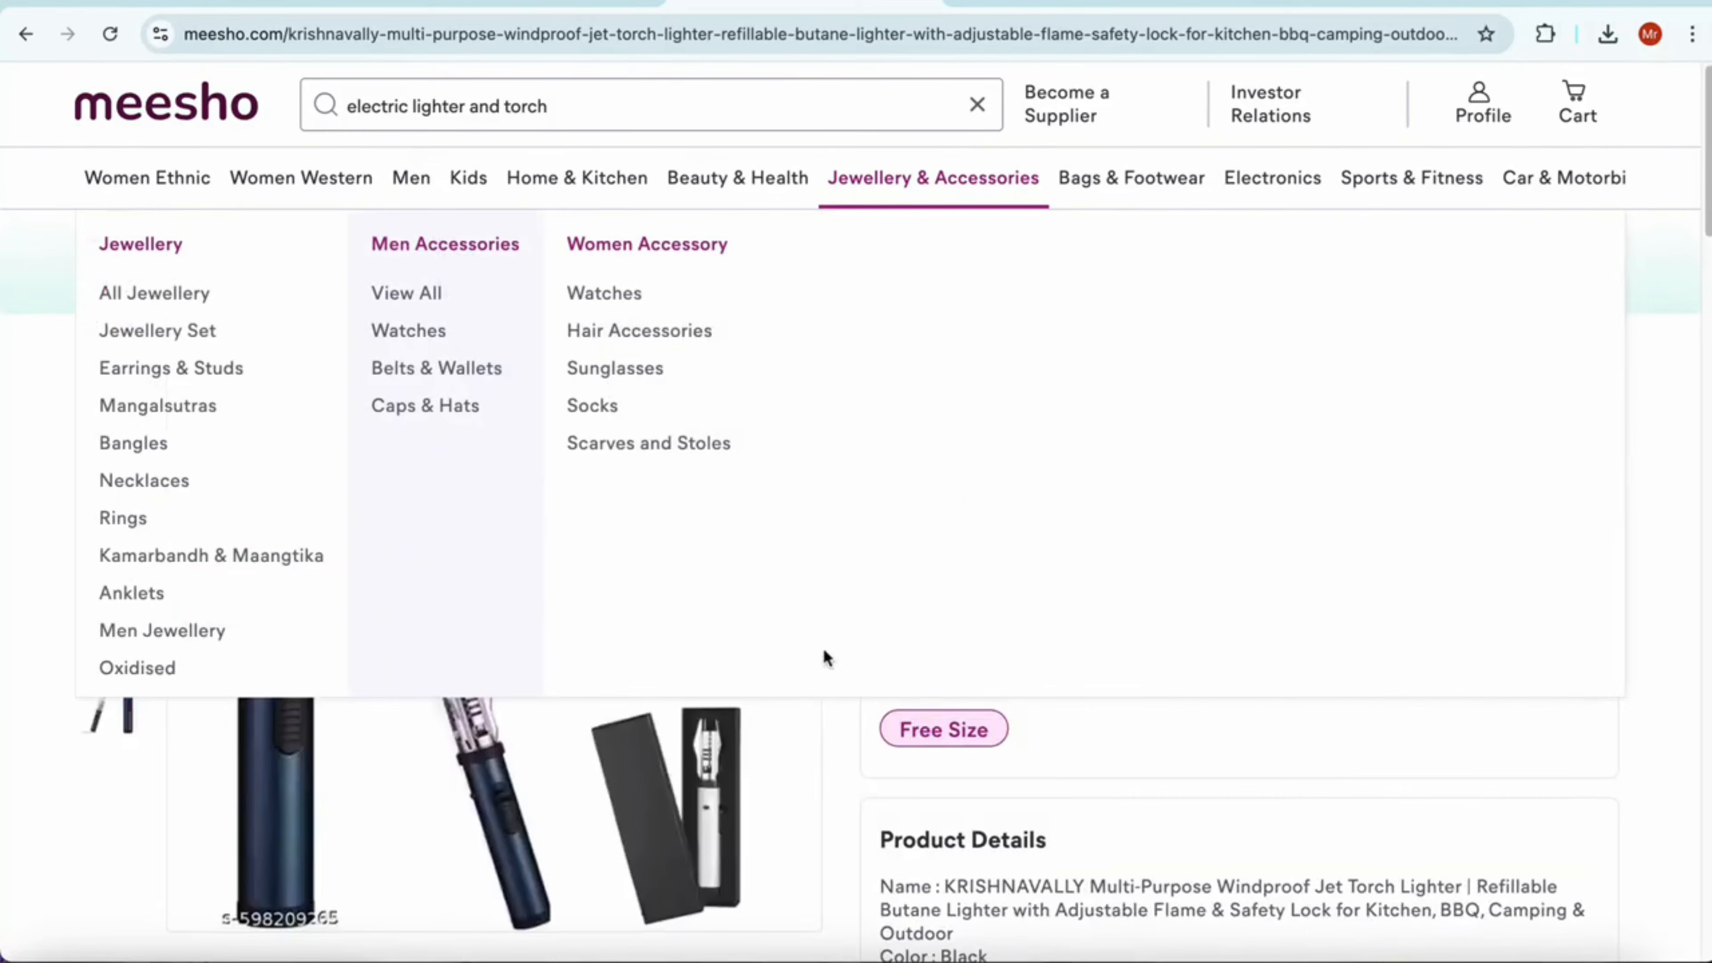
click(528, 4)
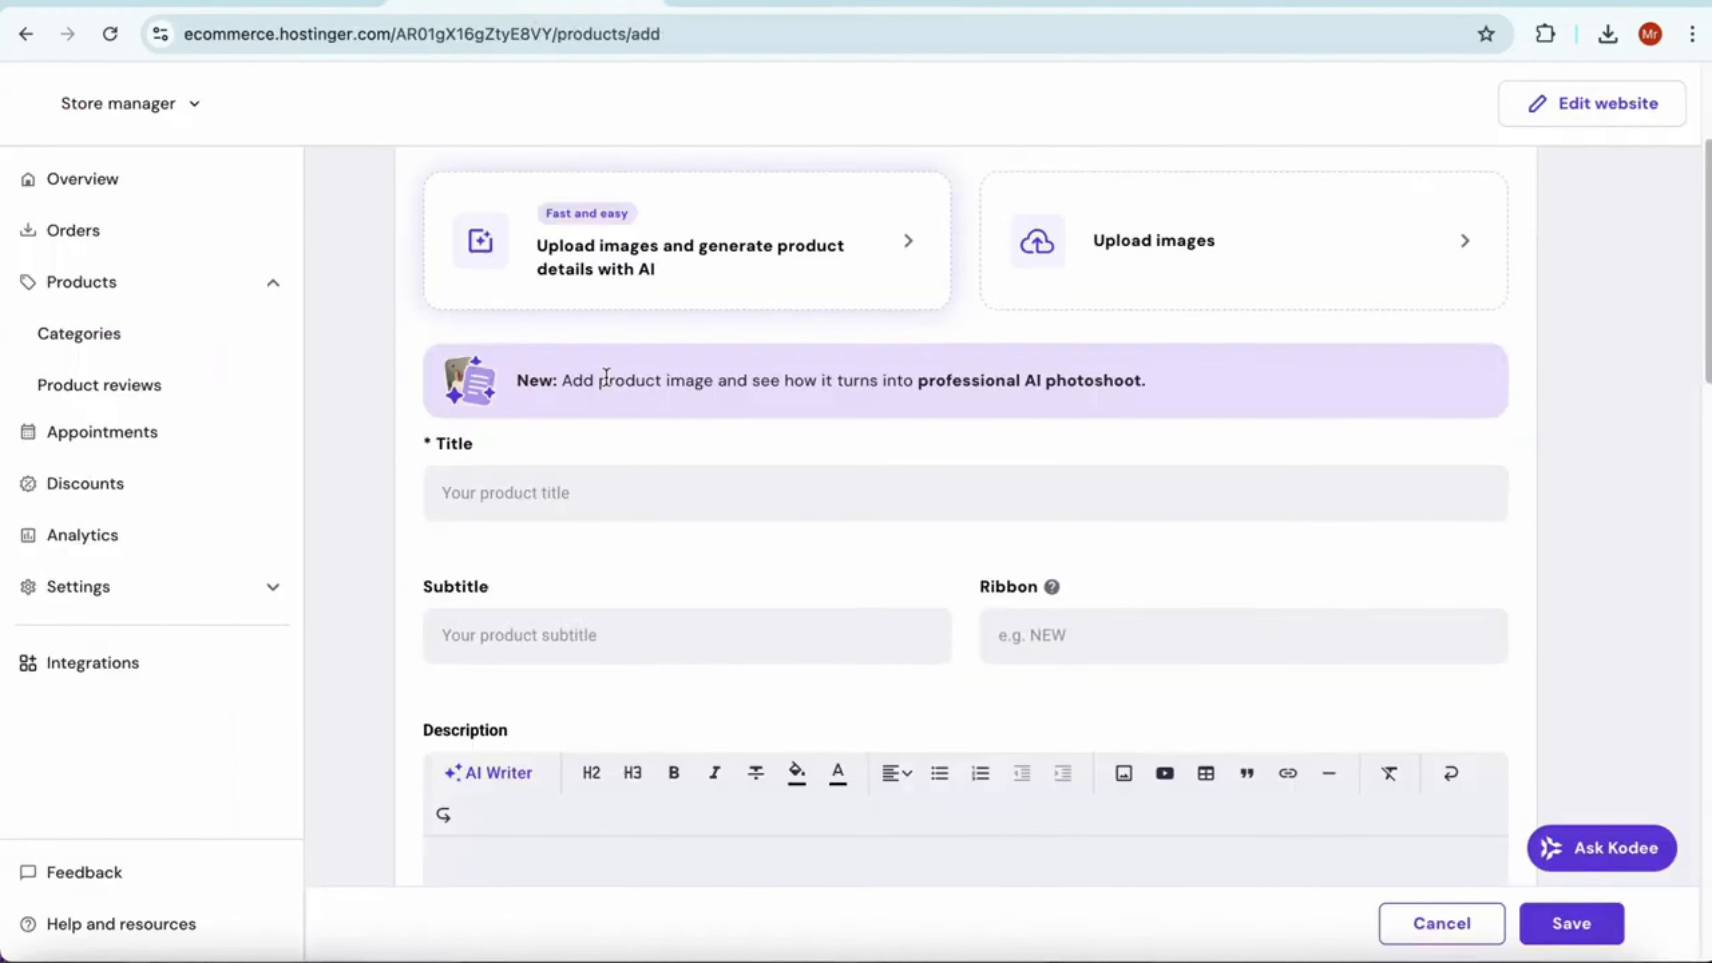
scroll(795, 692, down, 7)
scroll(943, 680, up, 4)
scroll(930, 668, down, 14)
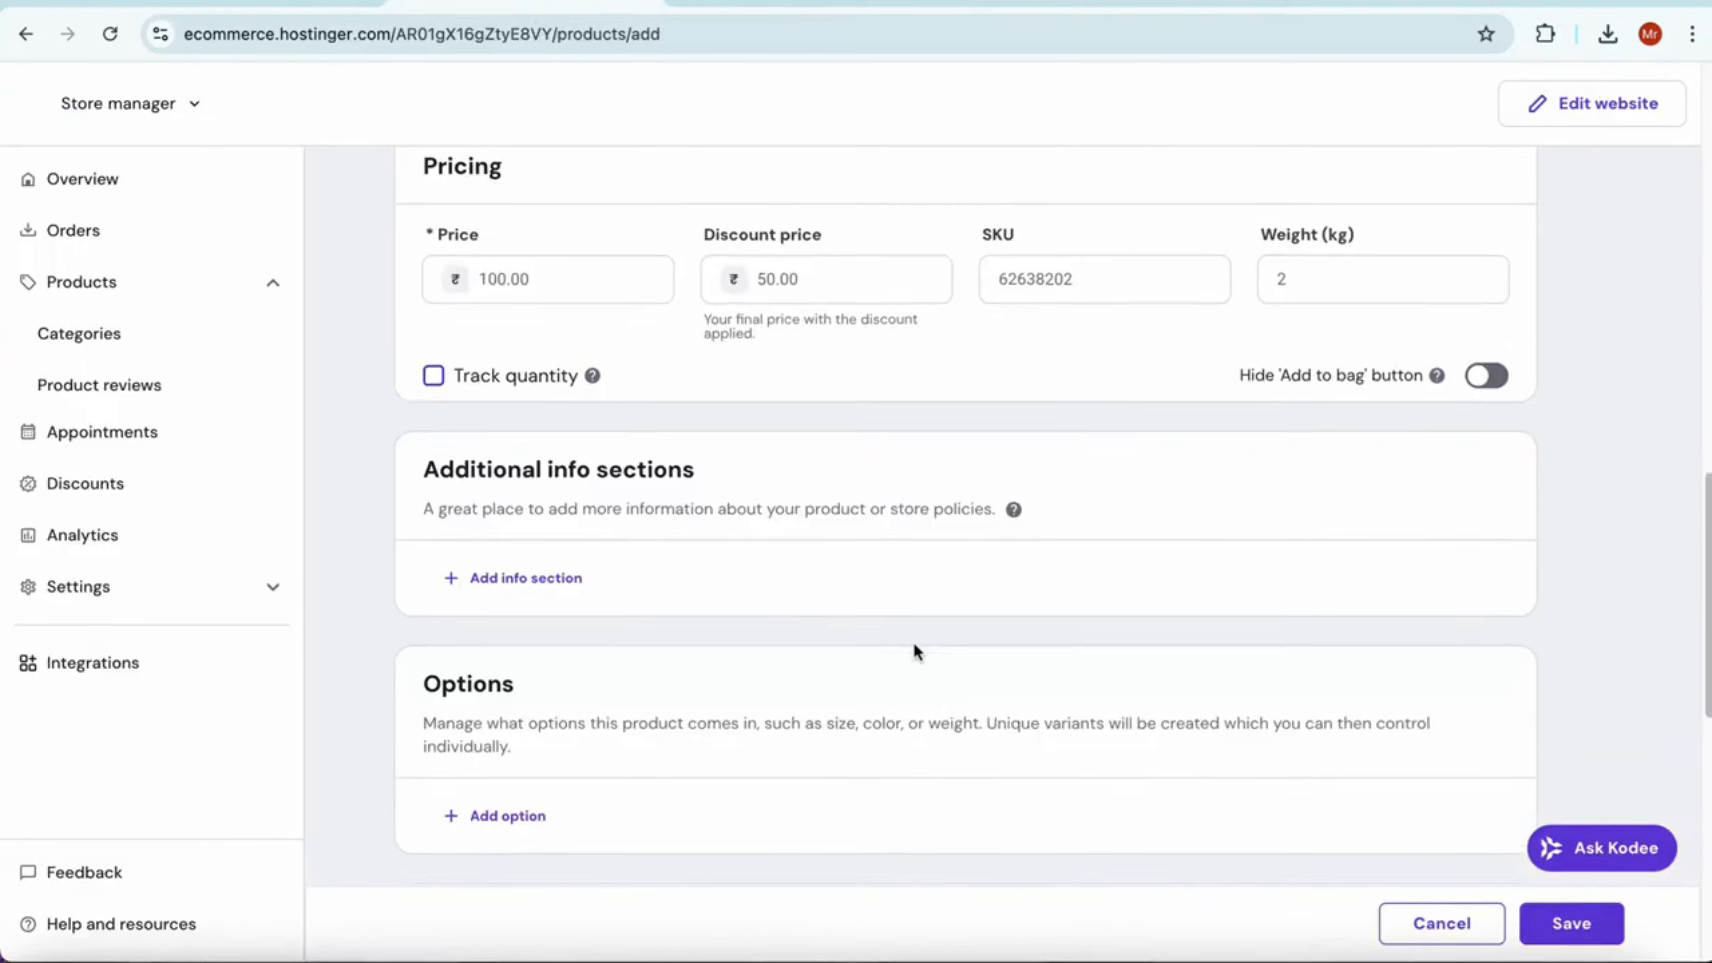
scroll(944, 640, down, 6)
scroll(1261, 543, up, 20)
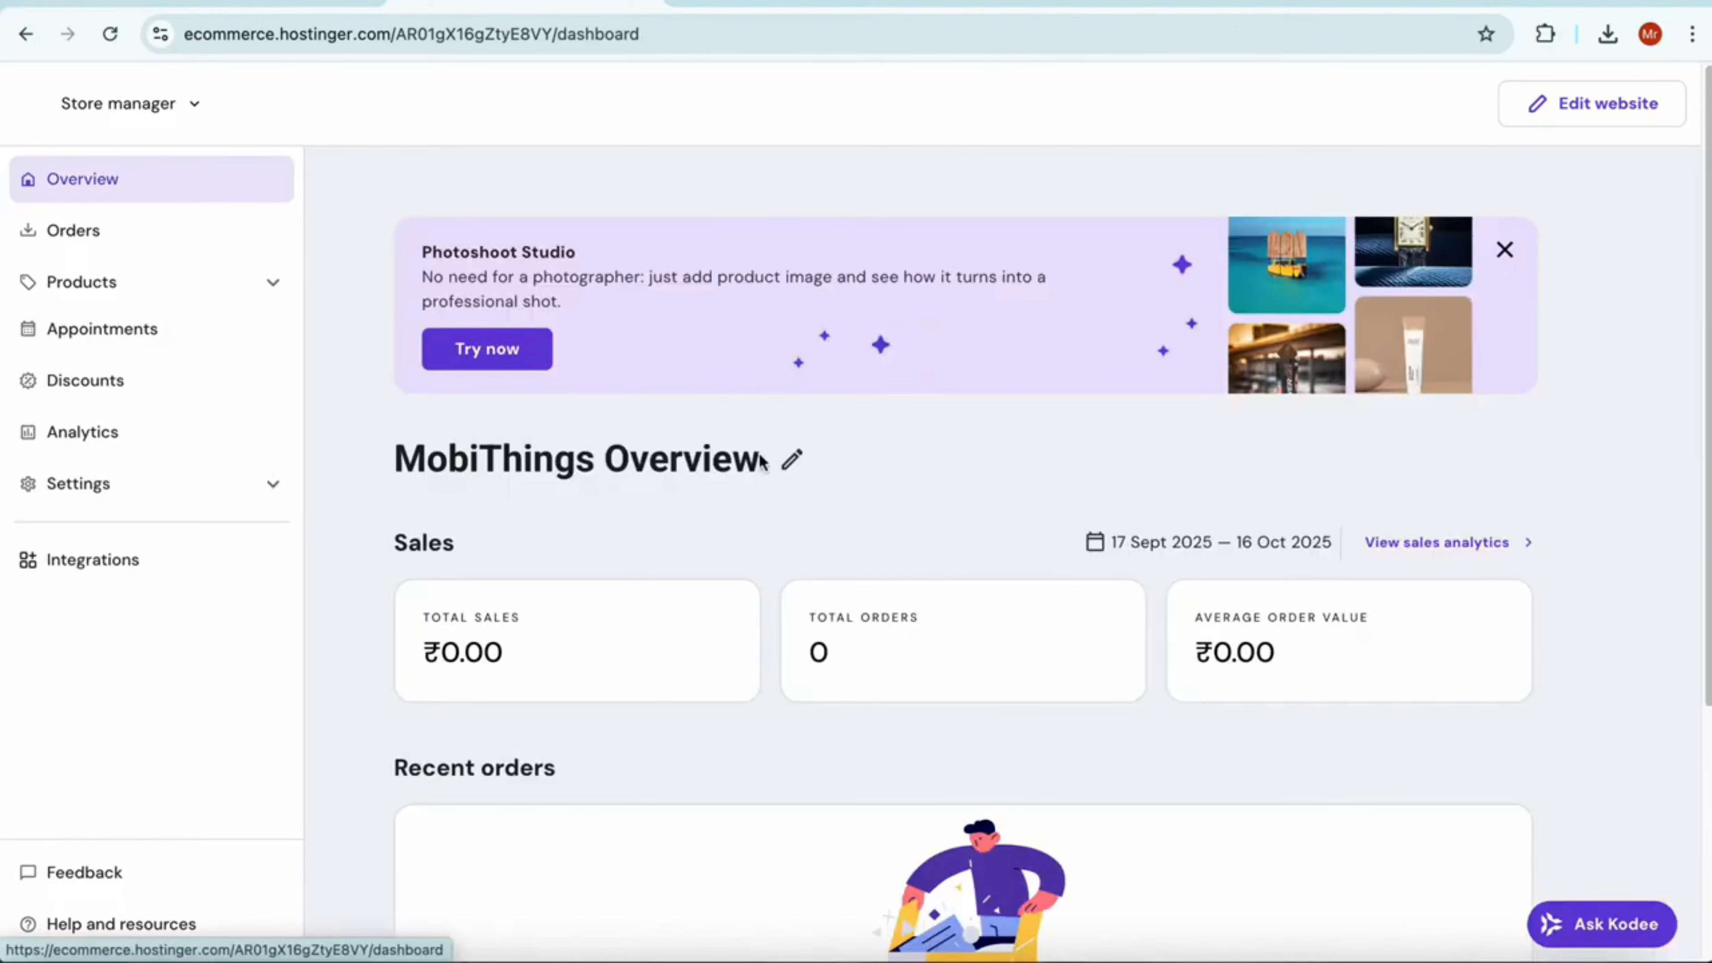
Look at the discount codes page and examine the sales, orders and average order value charts in the store analytics
click(164, 403)
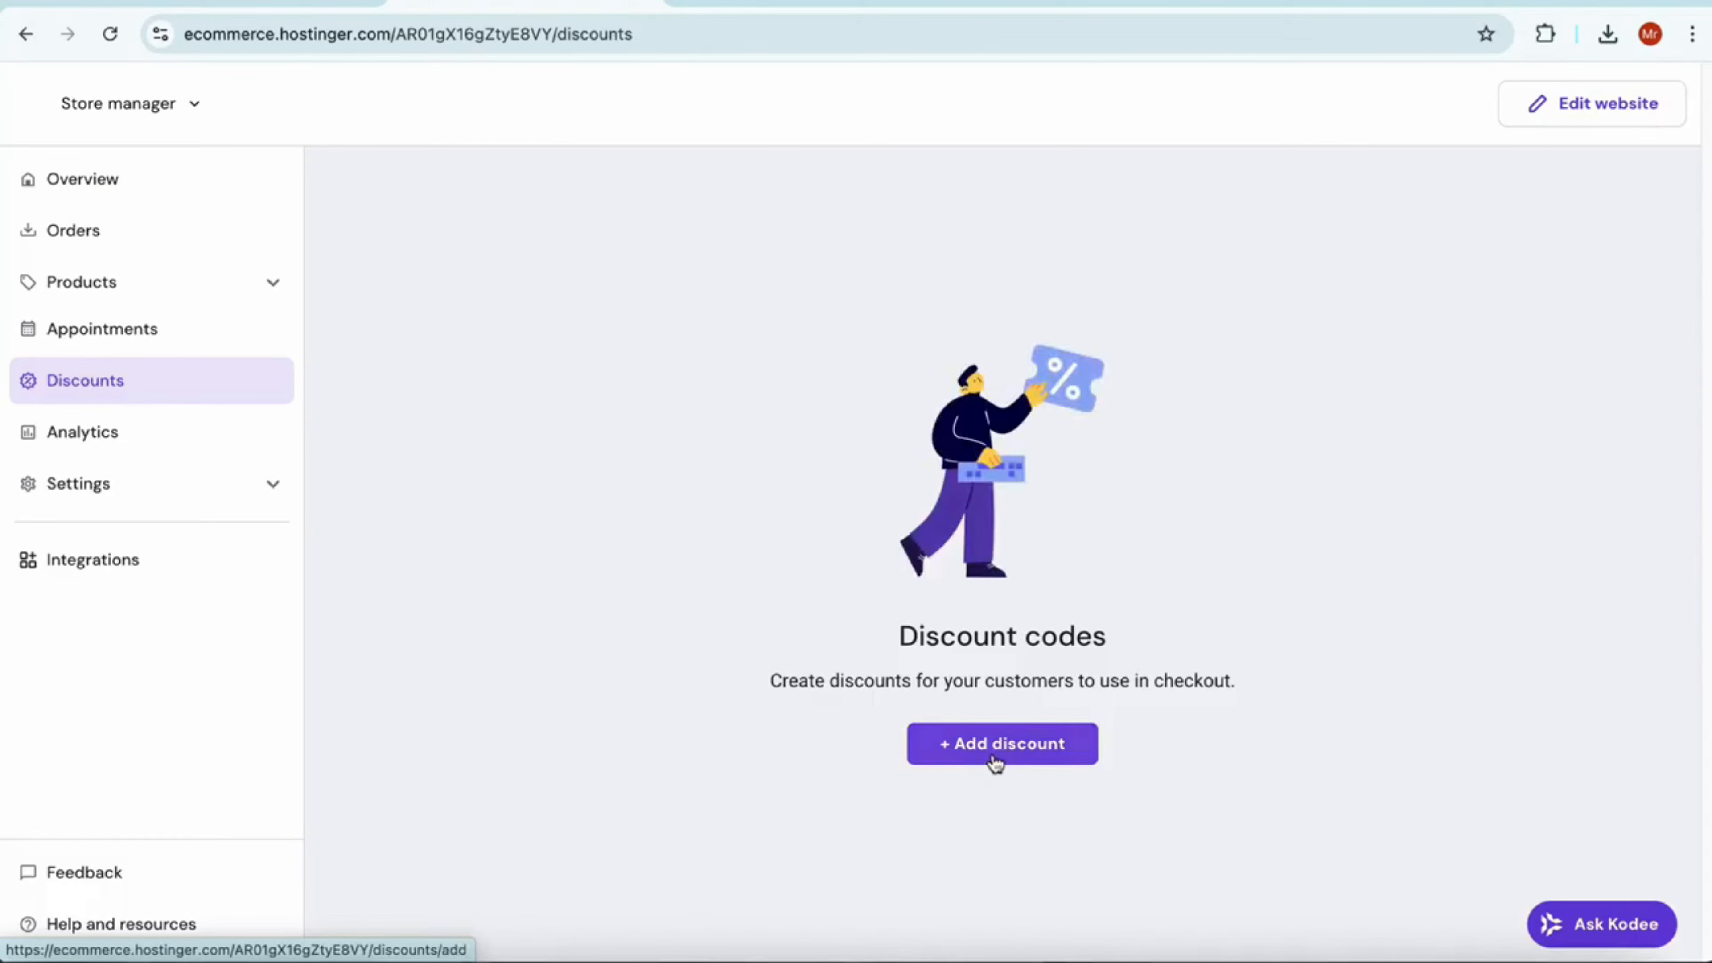
click(114, 437)
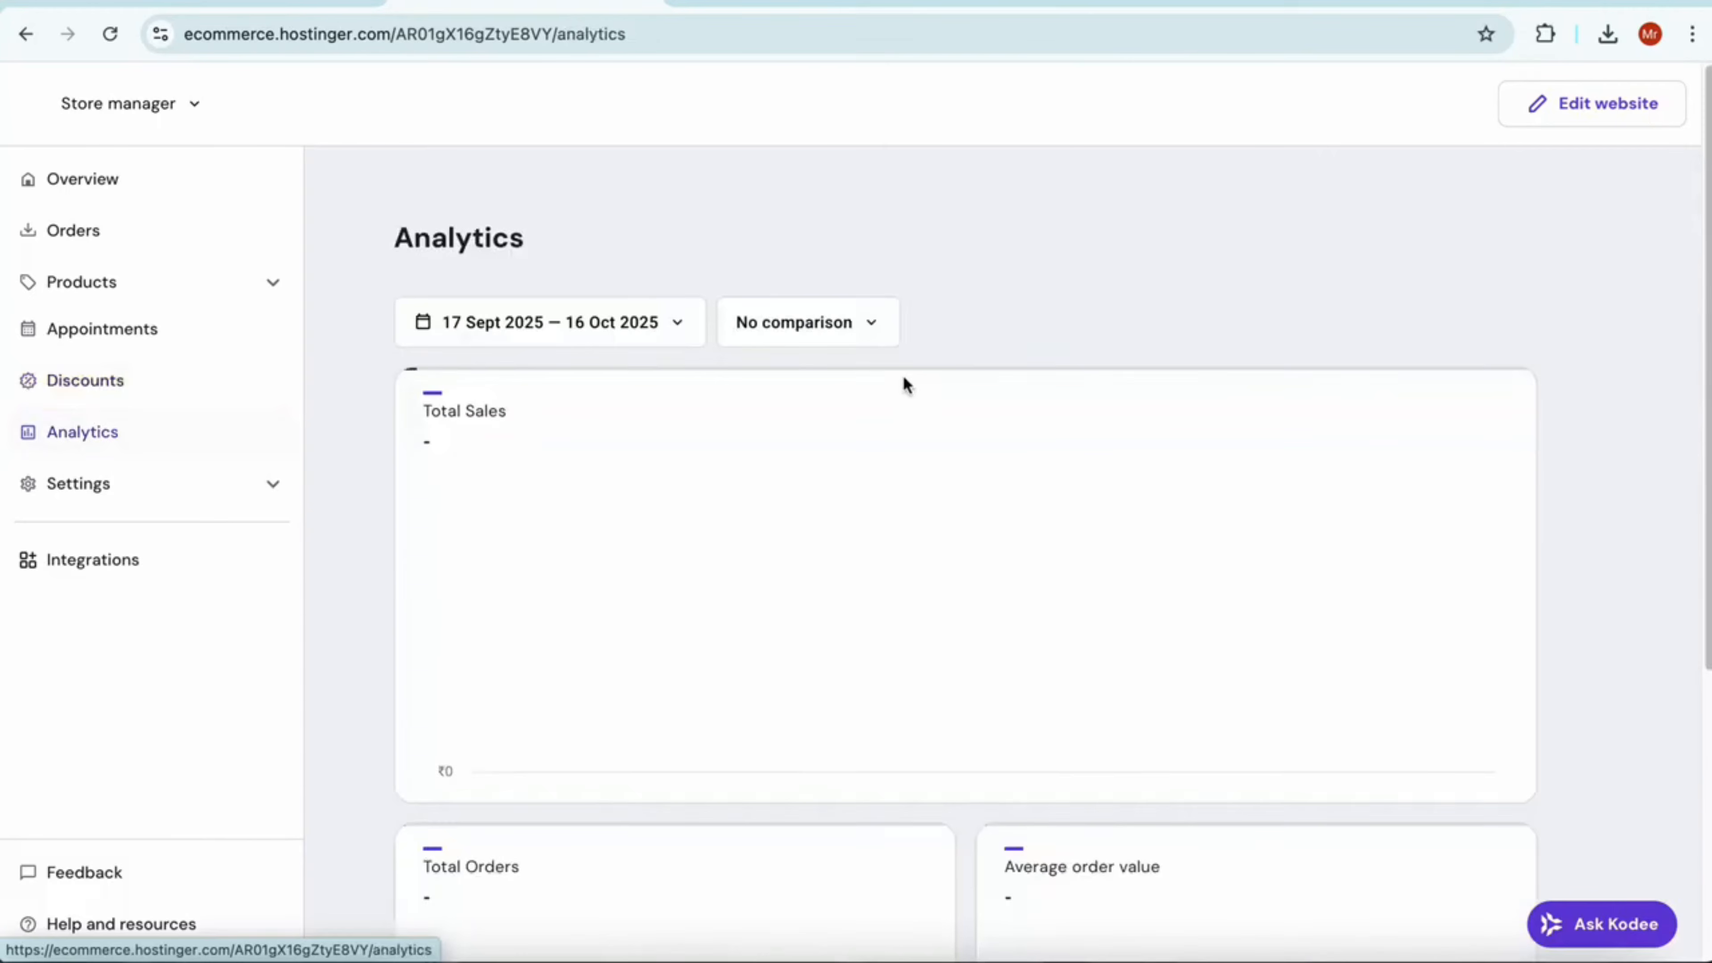
scroll(959, 671, down, 3)
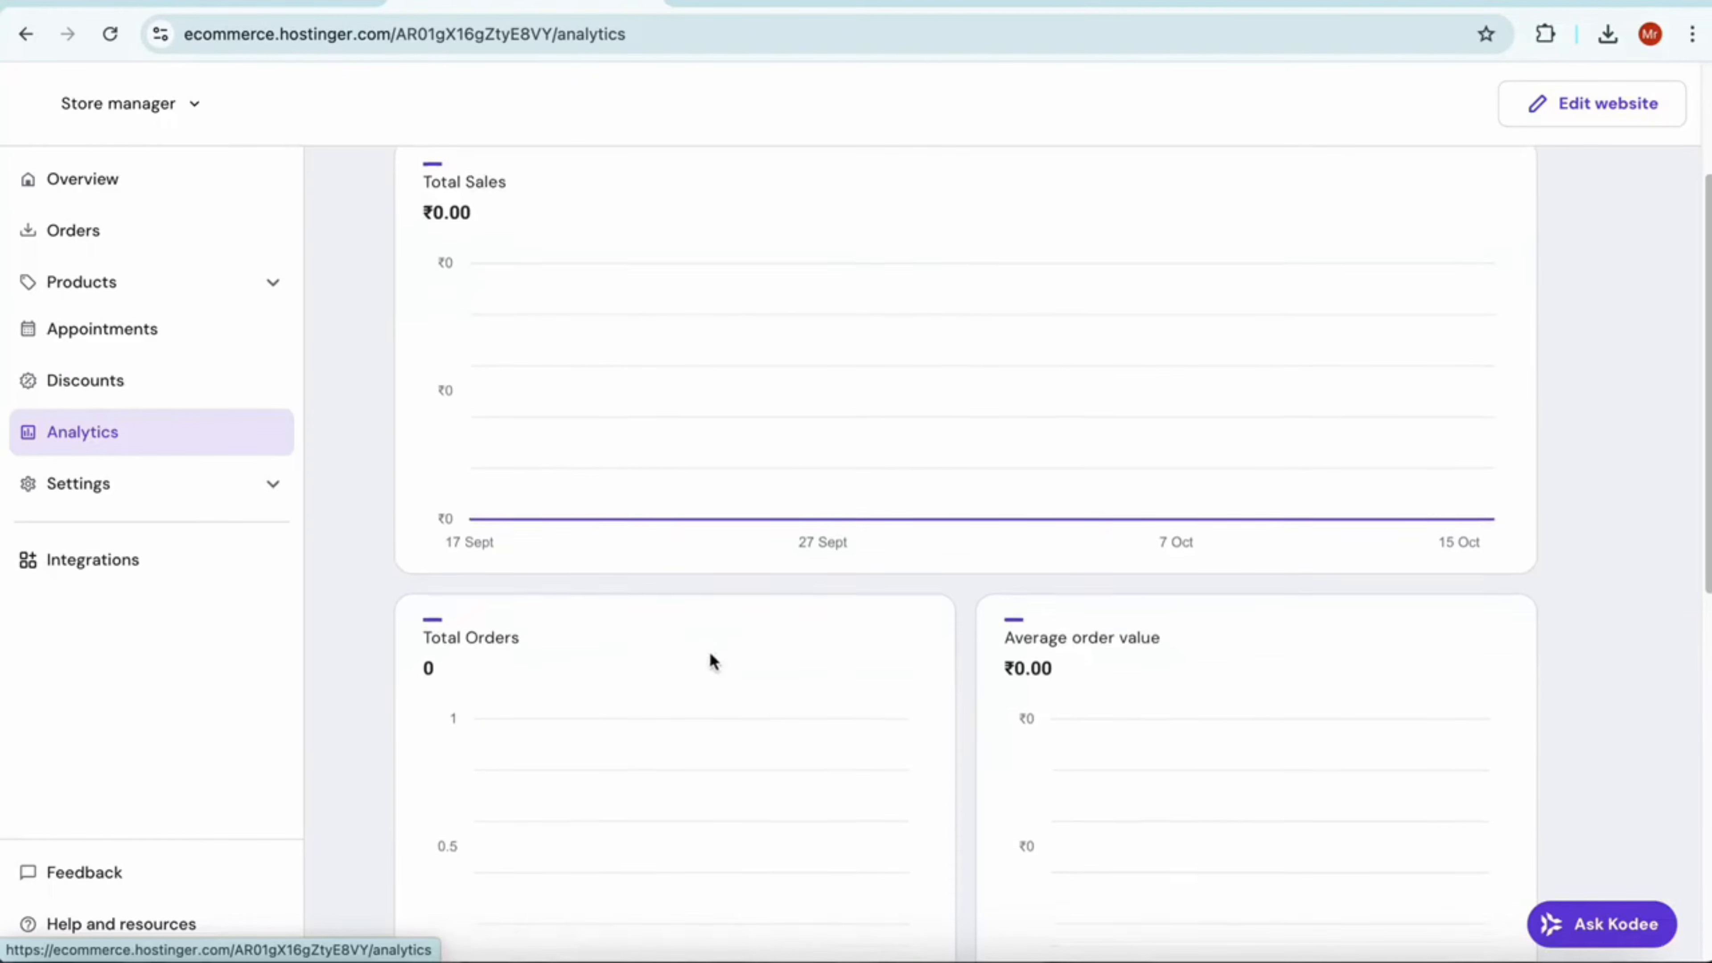
scroll(712, 660, up, 3)
scroll(940, 650, down, 6)
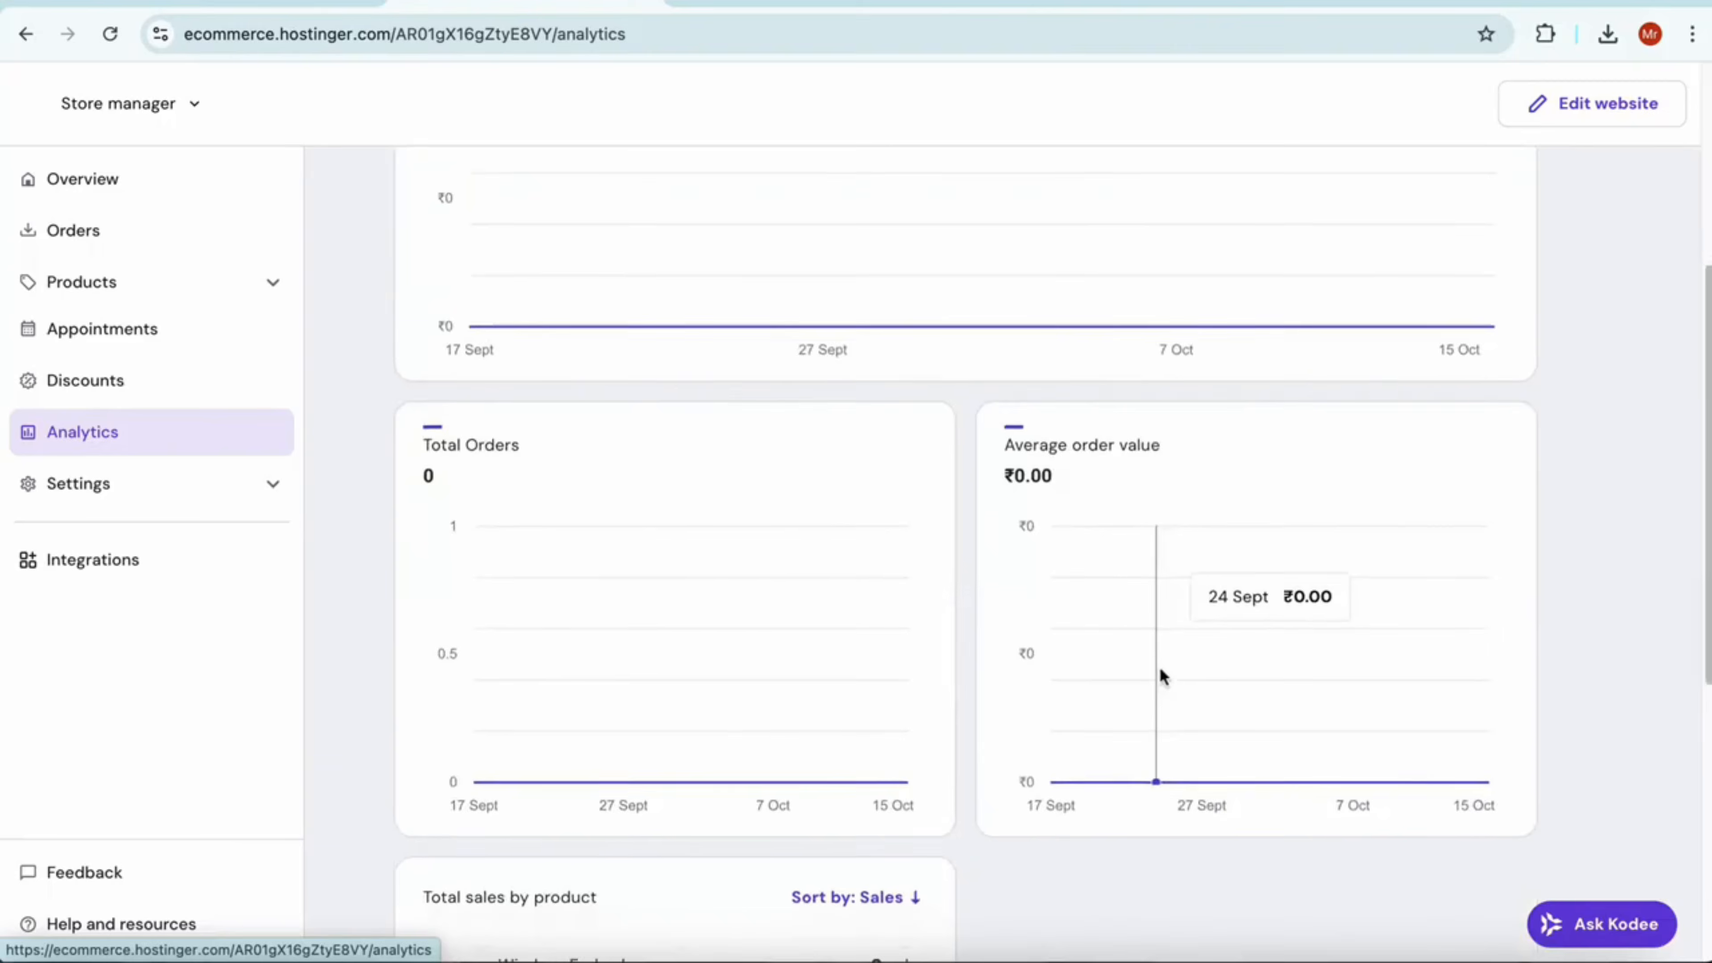
scroll(1160, 673, down, 3)
scroll(860, 714, up, 8)
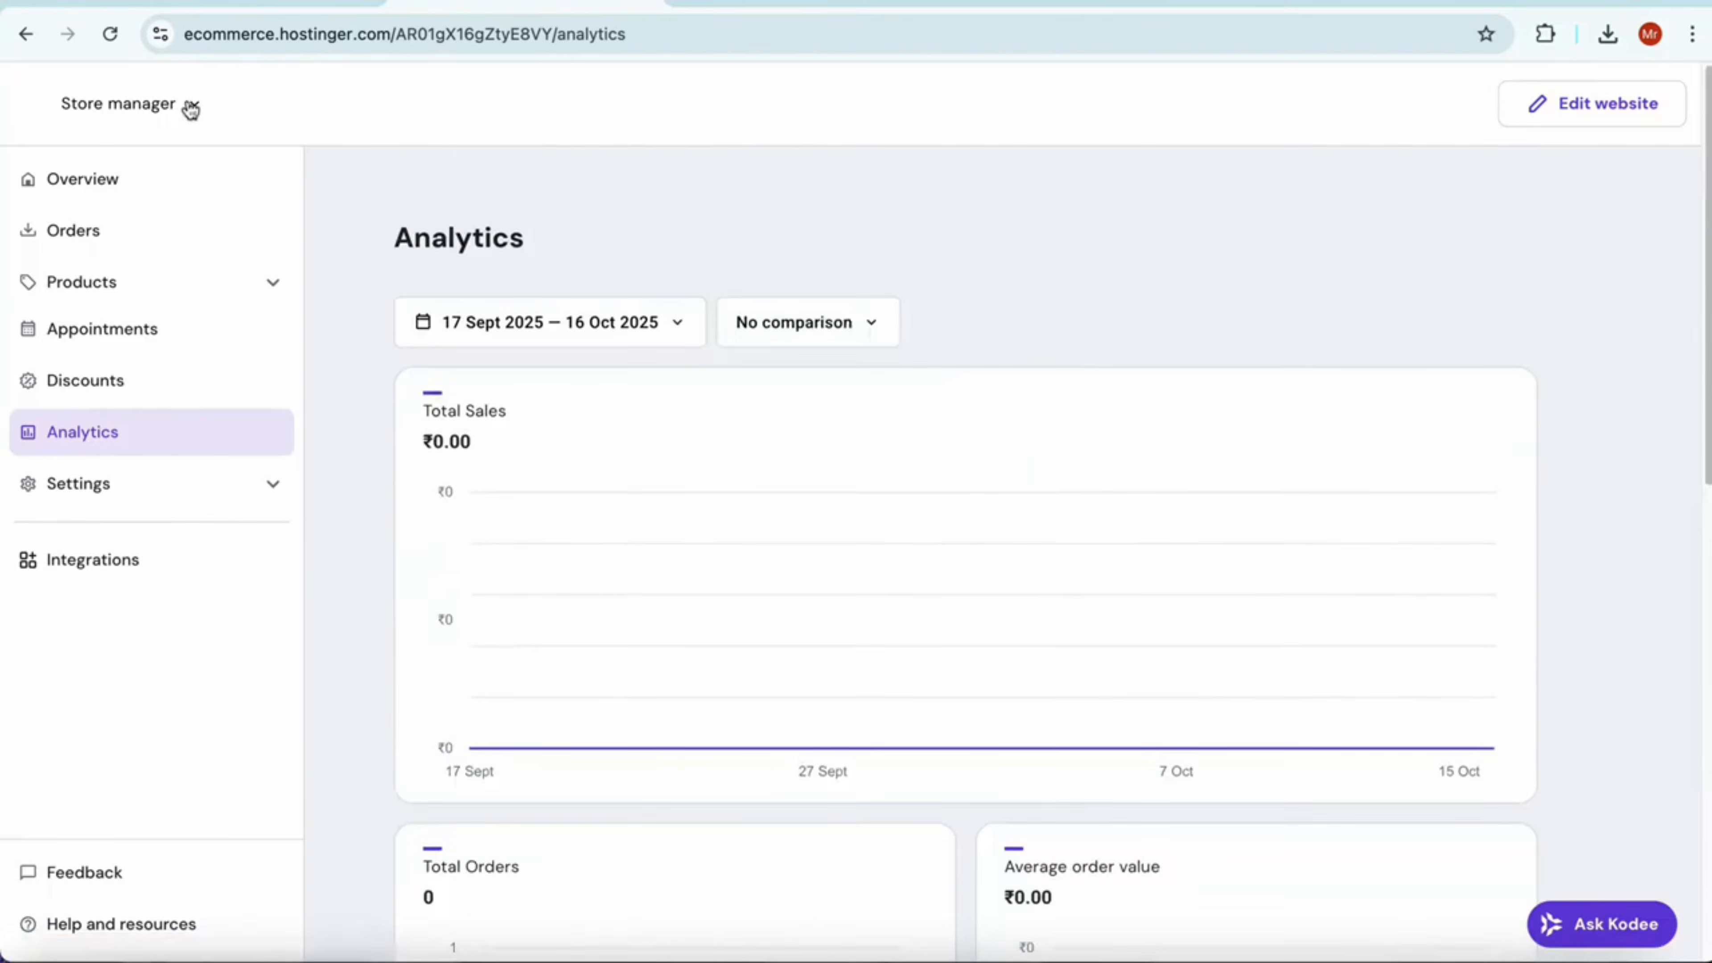
Leave the store manager for the Hostinger websites list and open the MobiThings site for editing
click(190, 103)
click(131, 250)
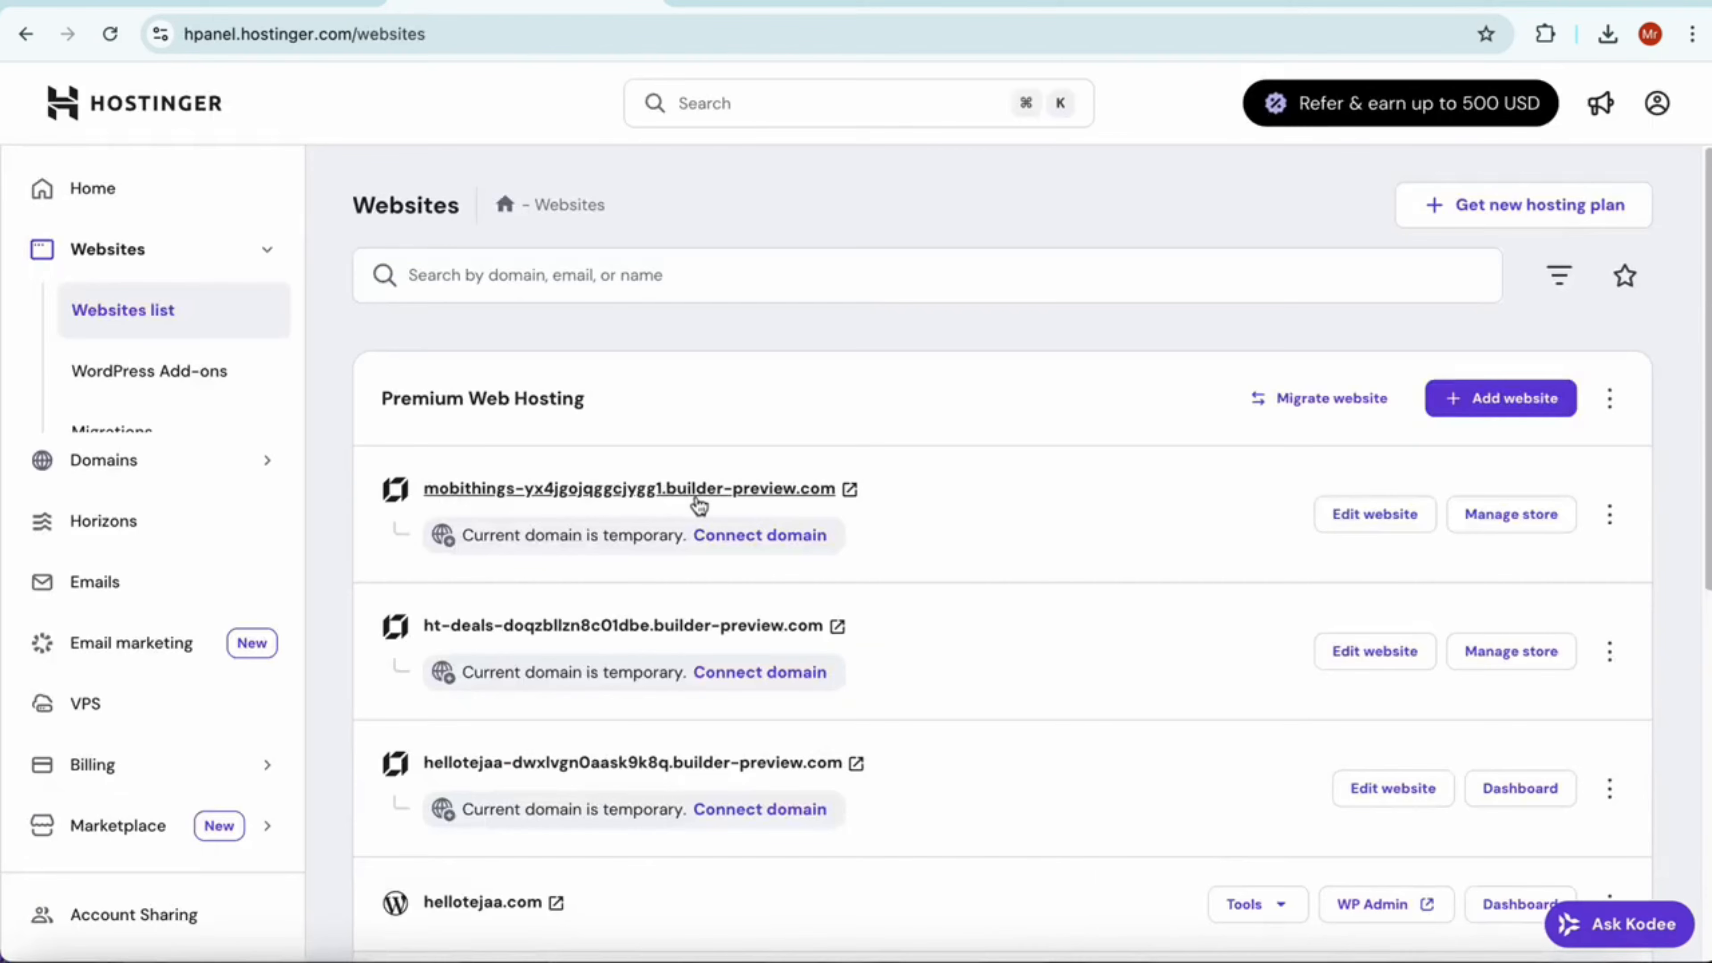
click(1395, 518)
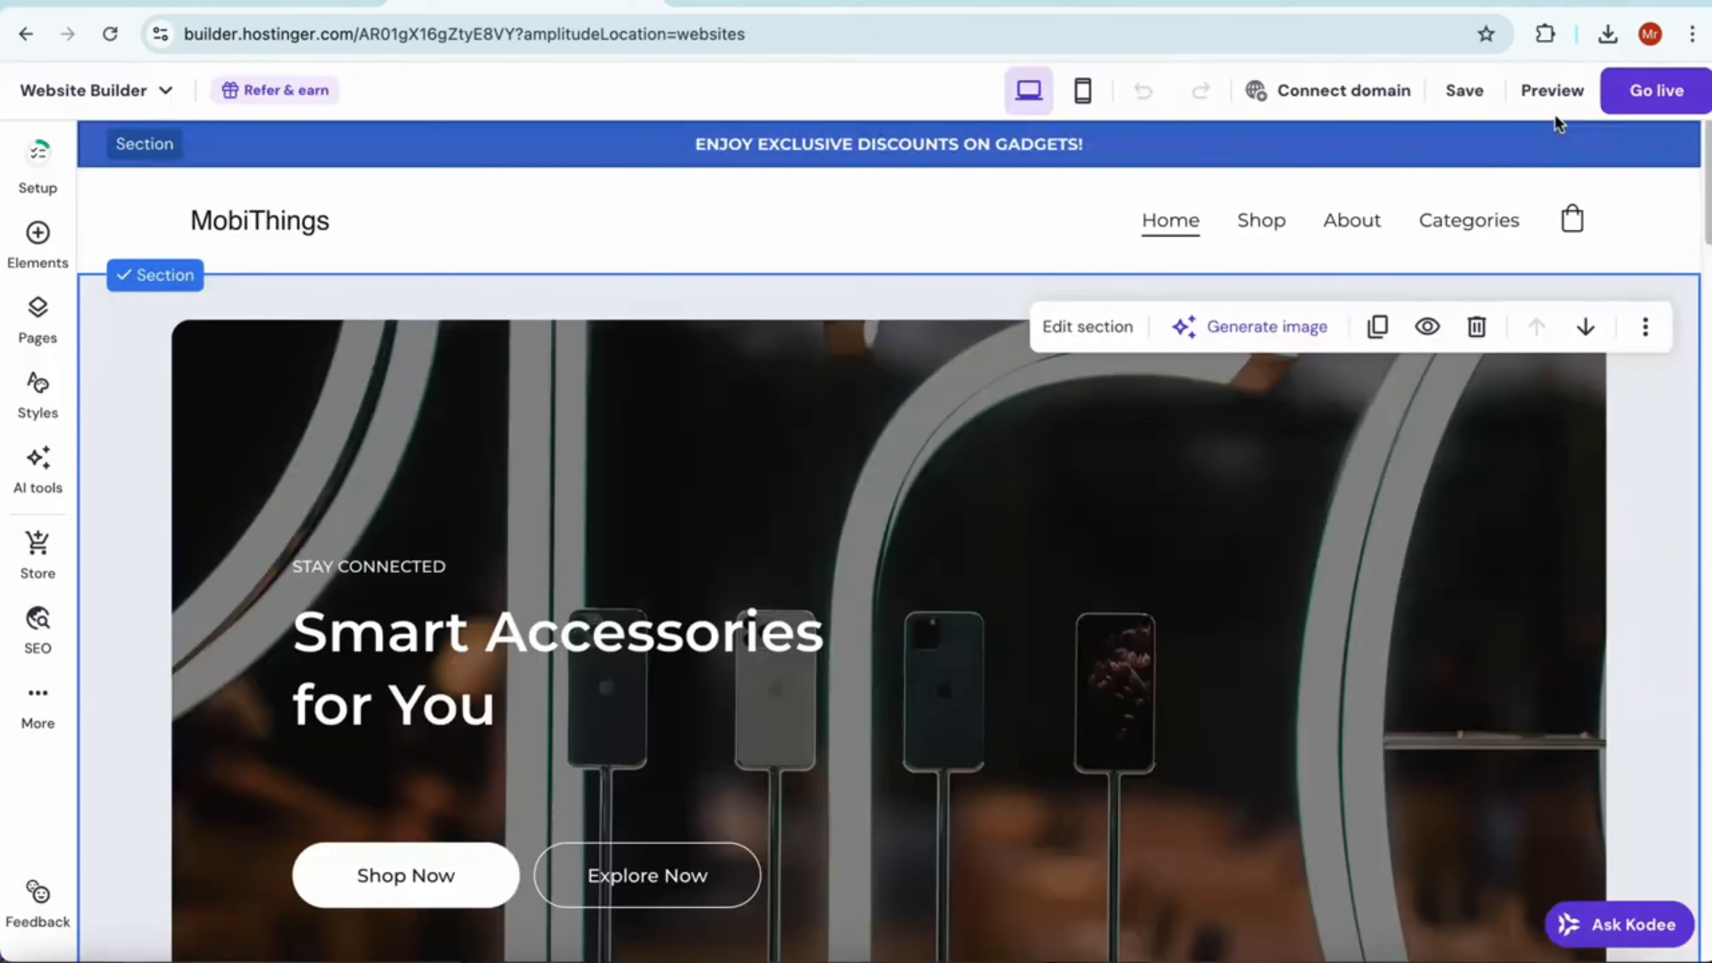
Preview the MobiThings home page in desktop view, look through its sections and return to the editor
click(1560, 102)
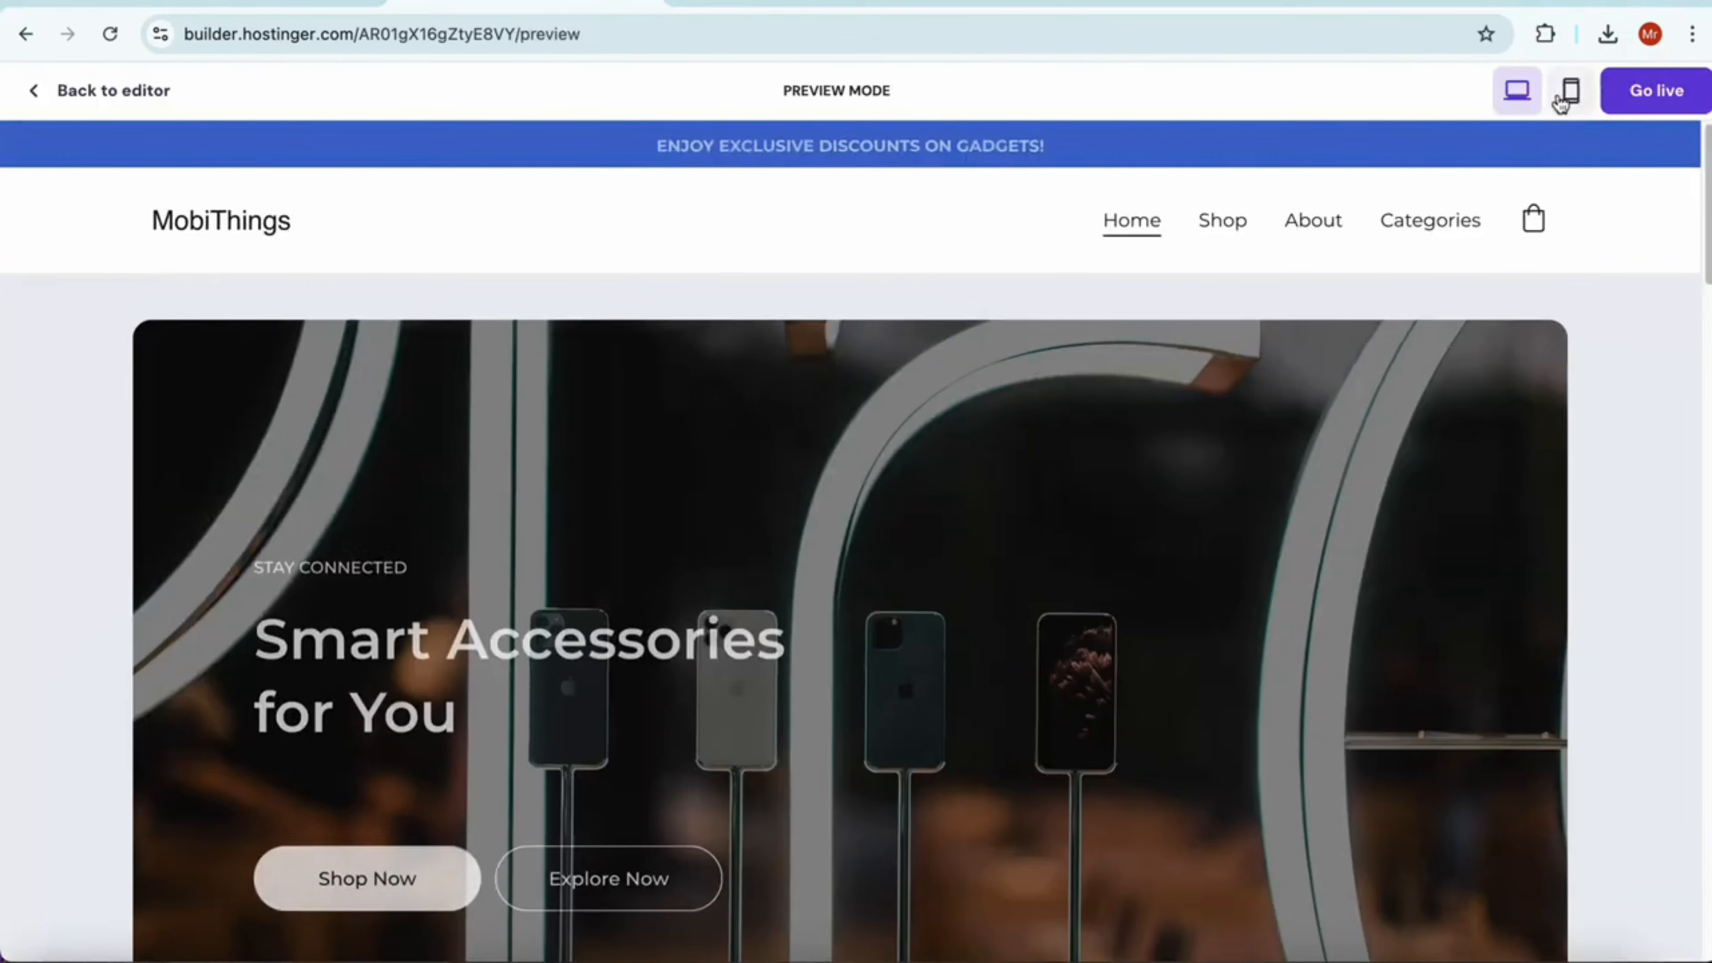
scroll(697, 644, down, 1)
scroll(698, 644, down, 15)
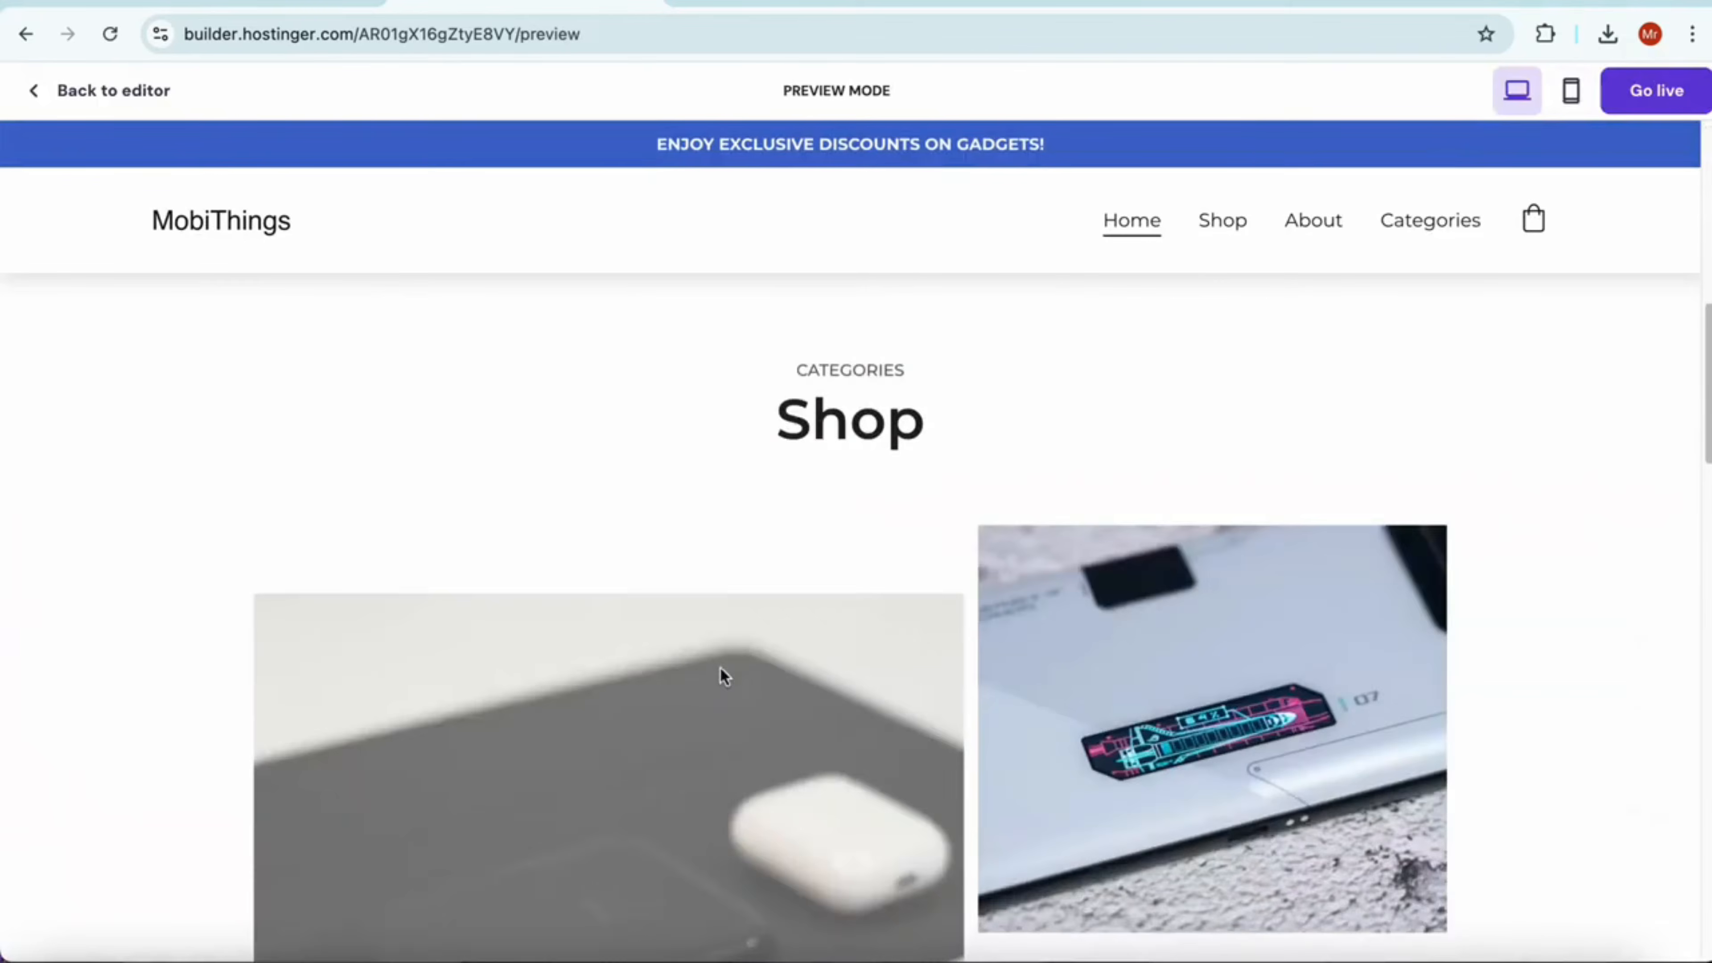
scroll(779, 684, down, 10)
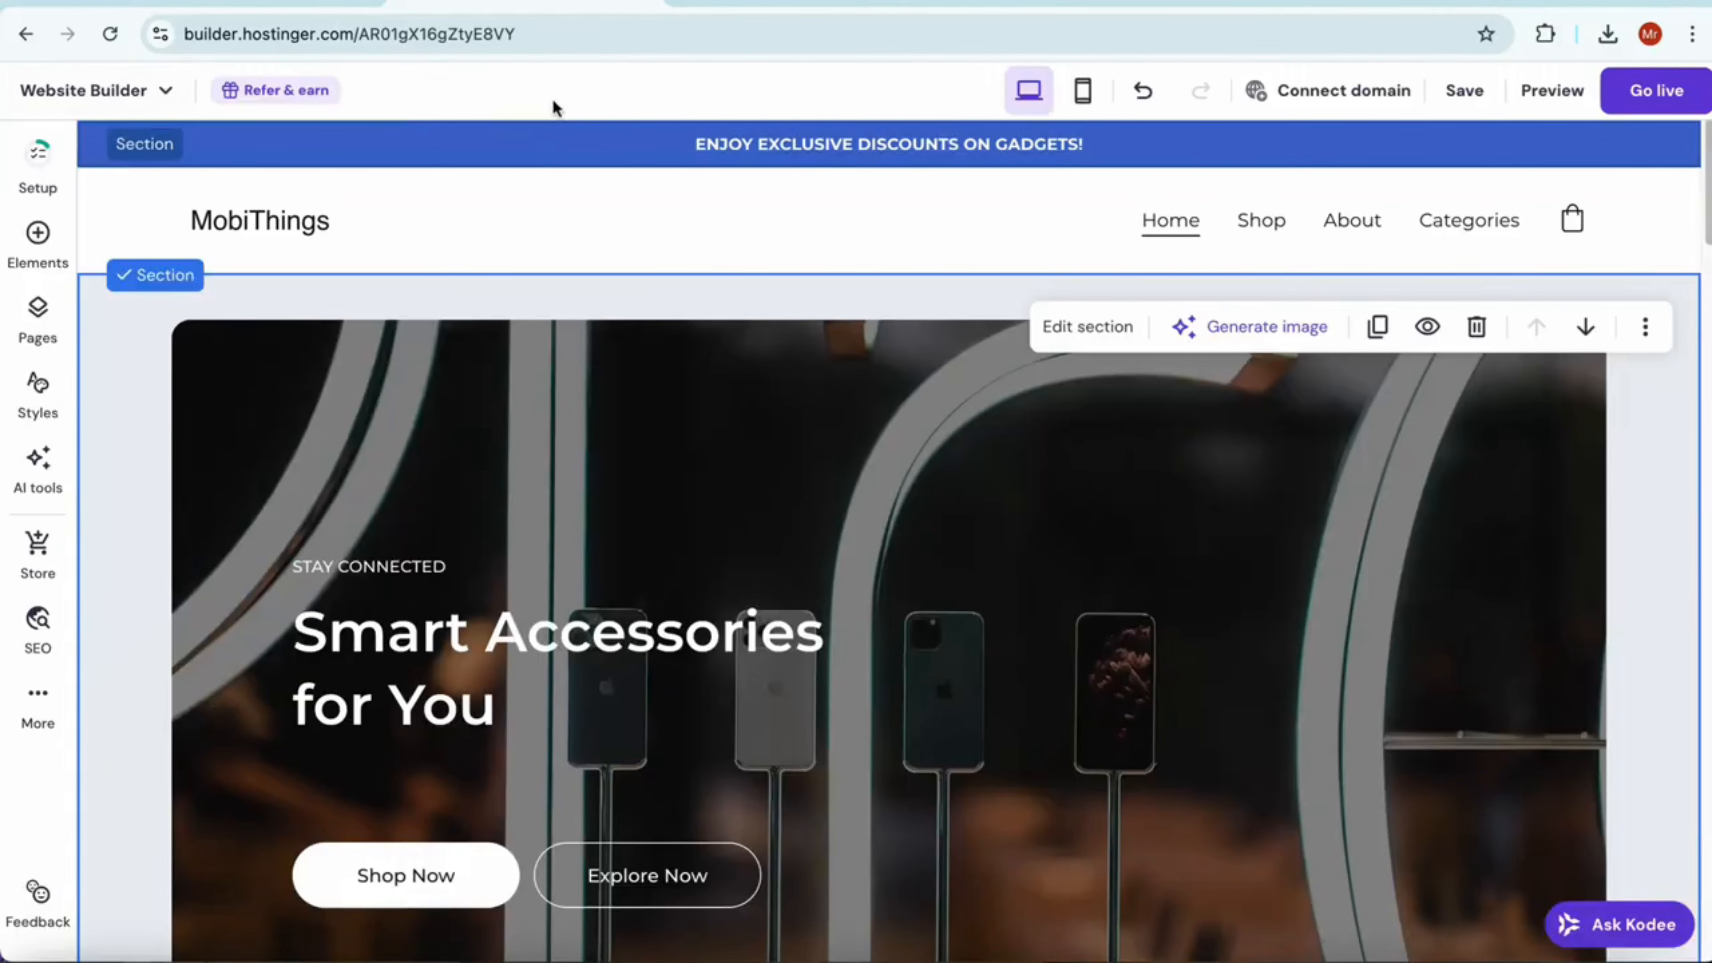
Open the page for connecting a domain to the site and return to the editor
click(1362, 92)
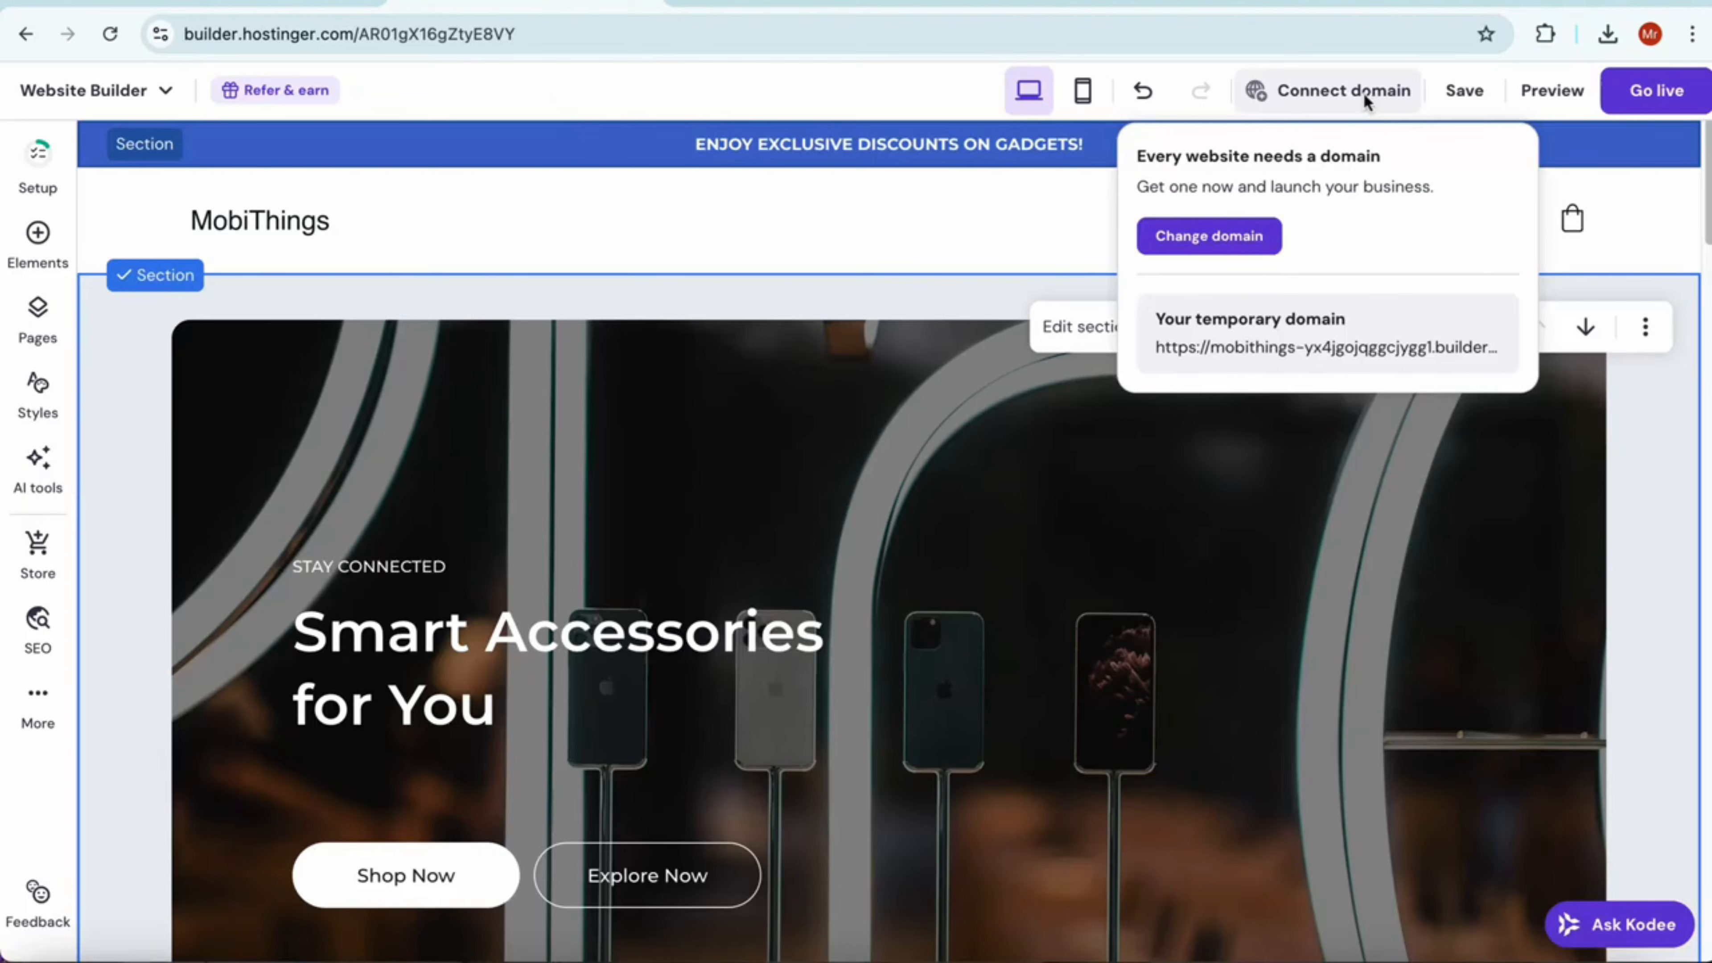
click(1221, 242)
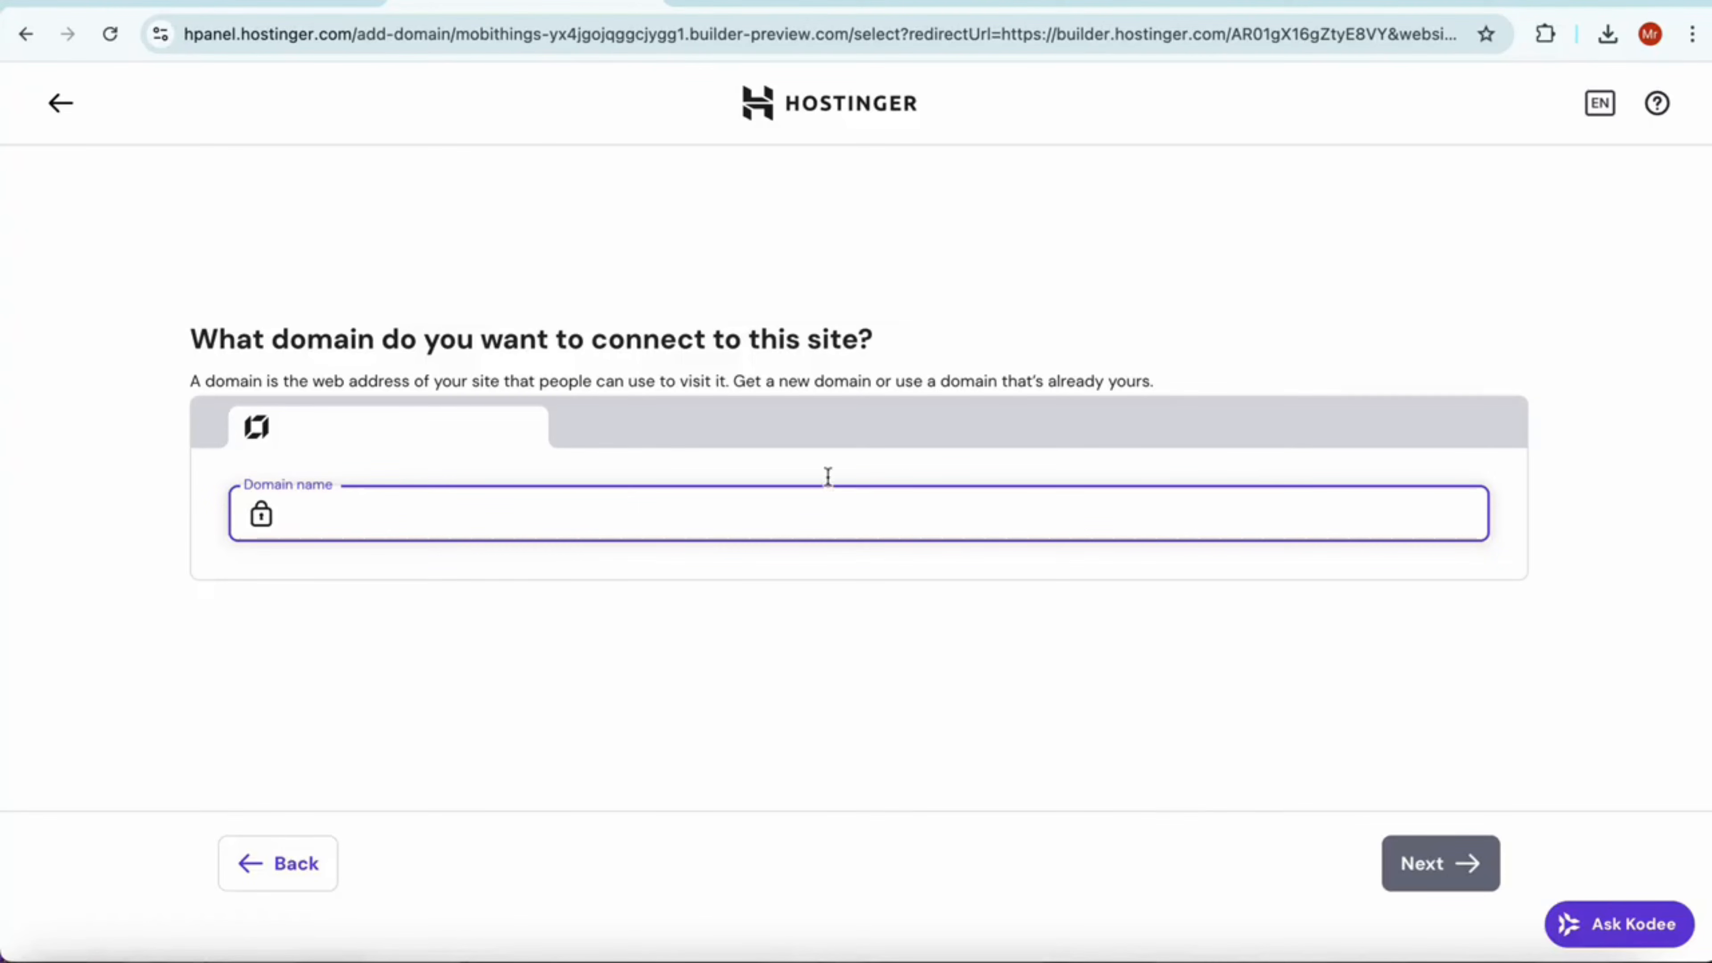
click(59, 103)
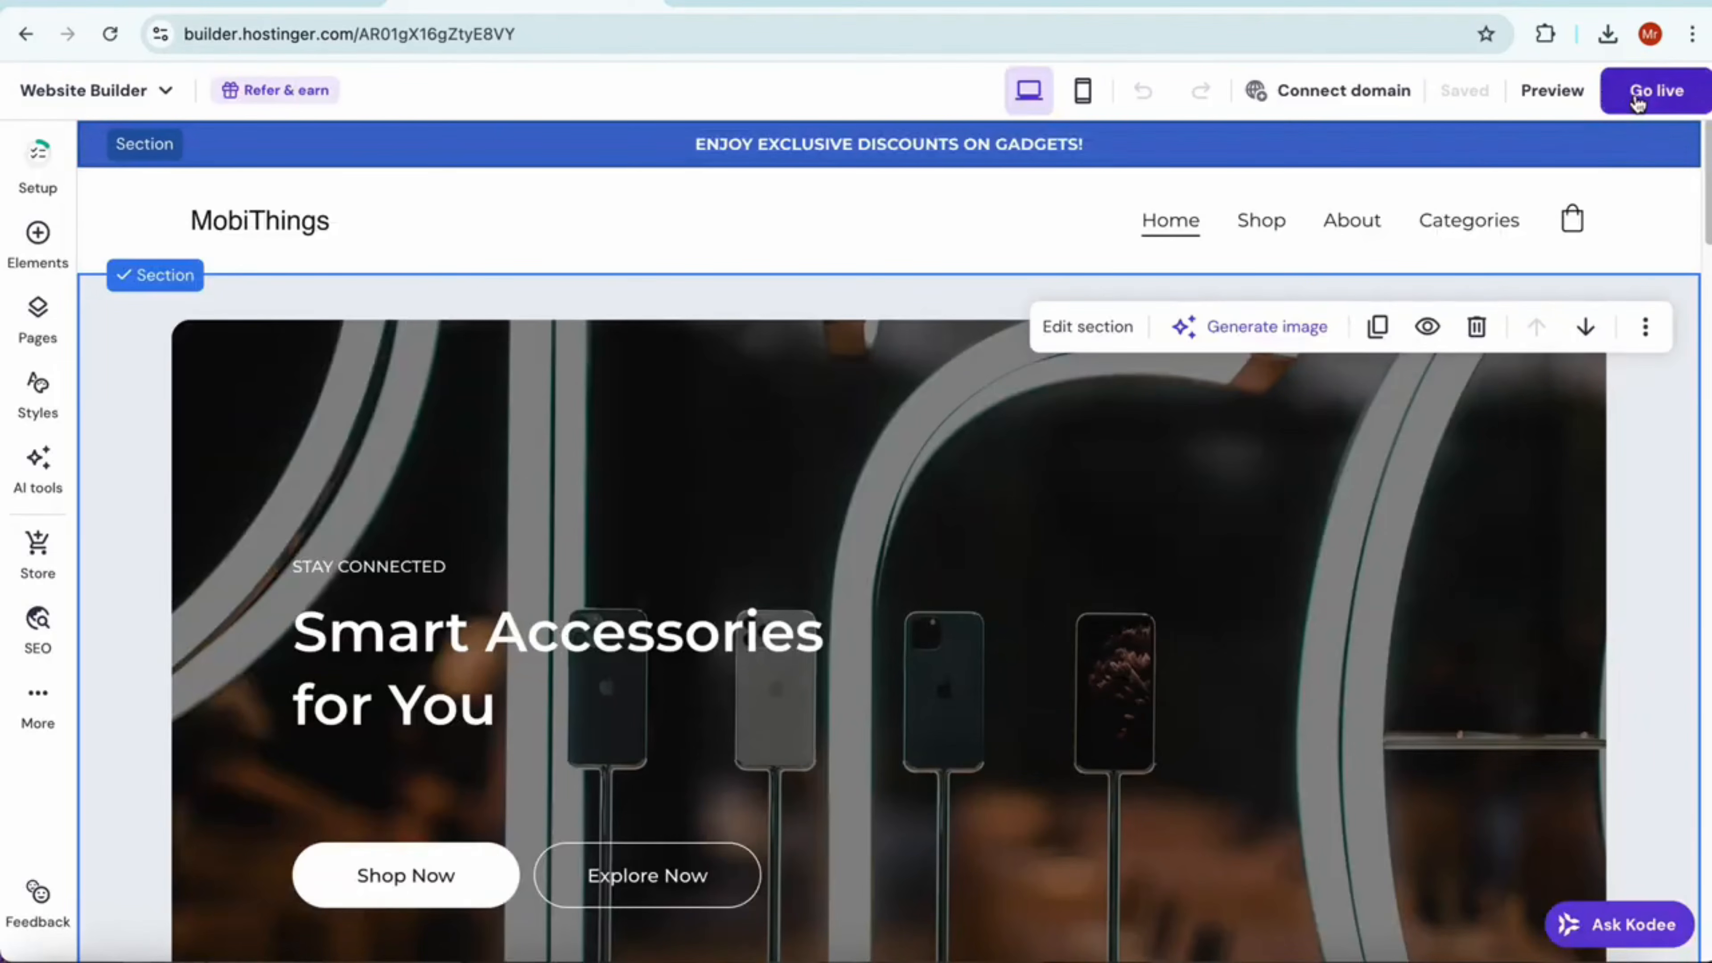
Publish the MobiThings site and dismiss the publishing notice
click(1652, 91)
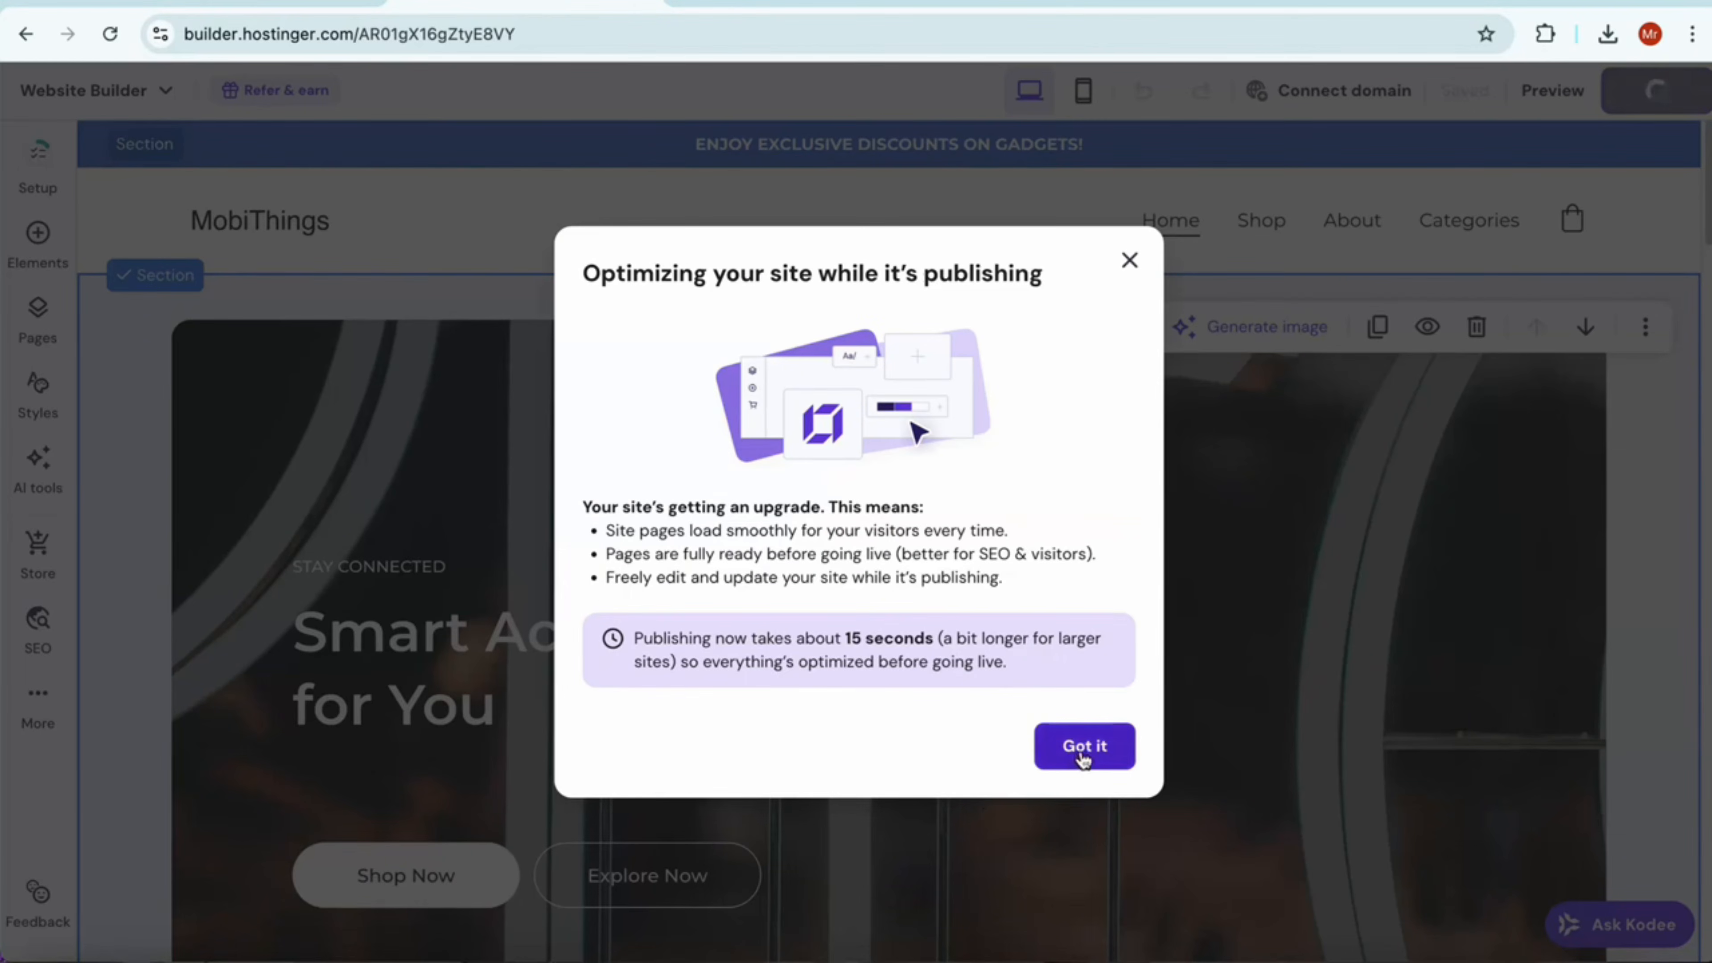
click(1082, 746)
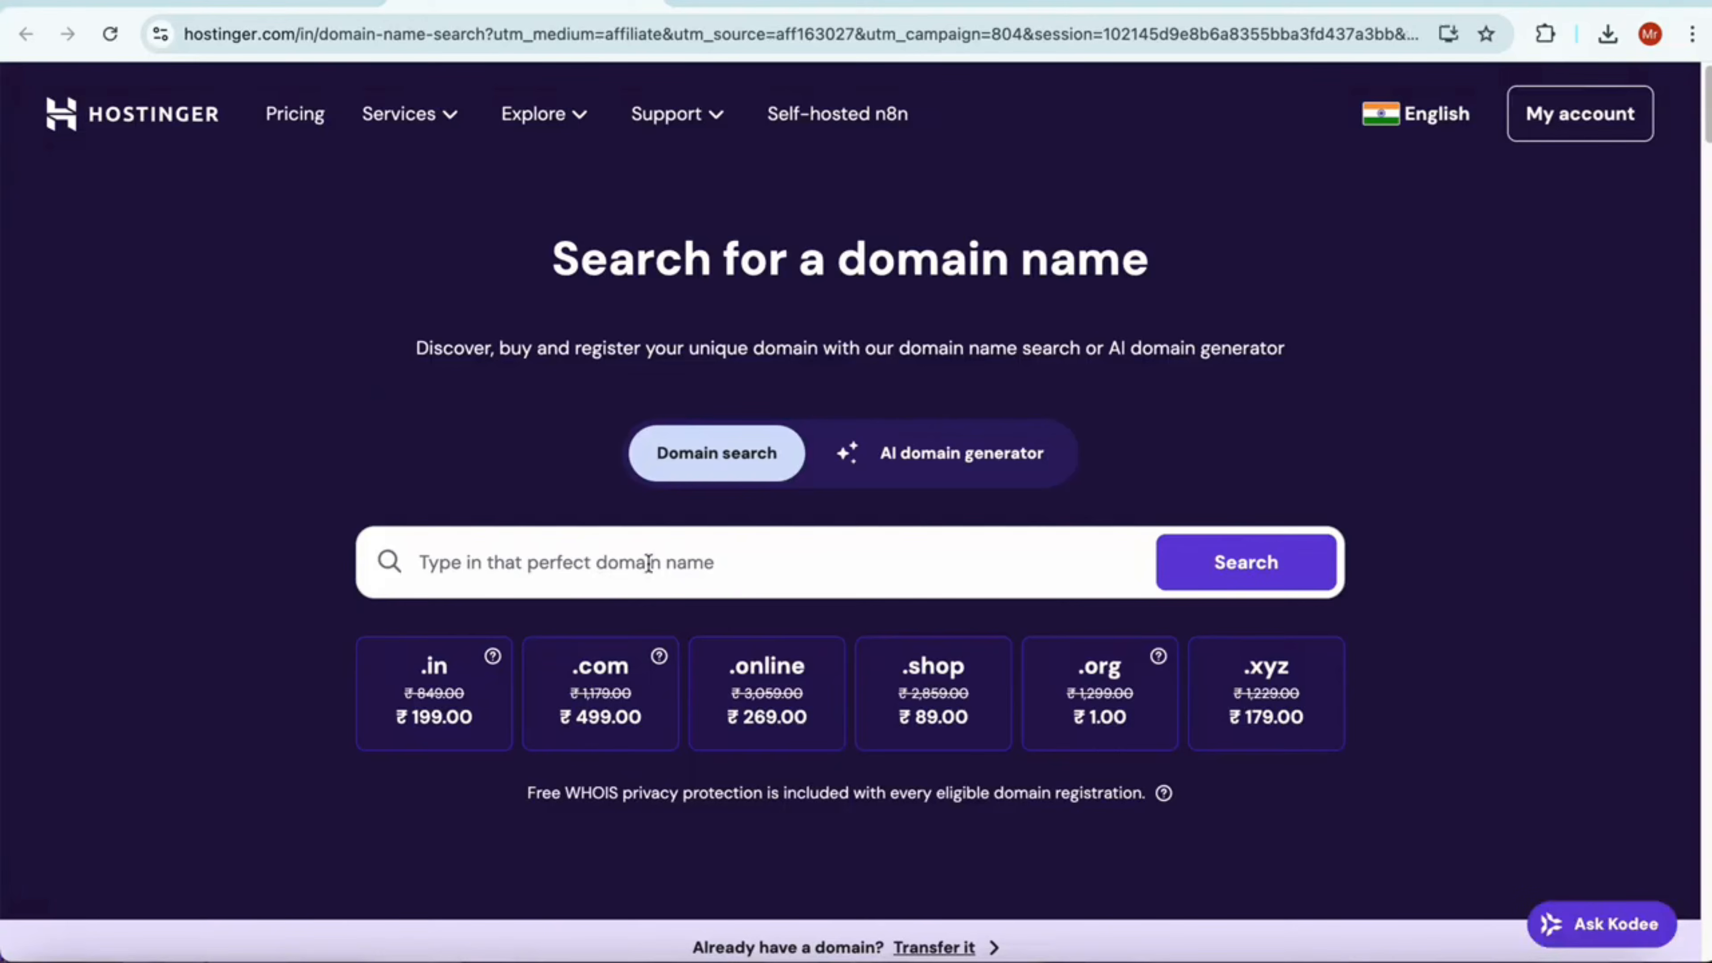
Search for the mobithings.in domain, put it in the cart and set its registration period to 3 years
scroll(648, 562, down, 1)
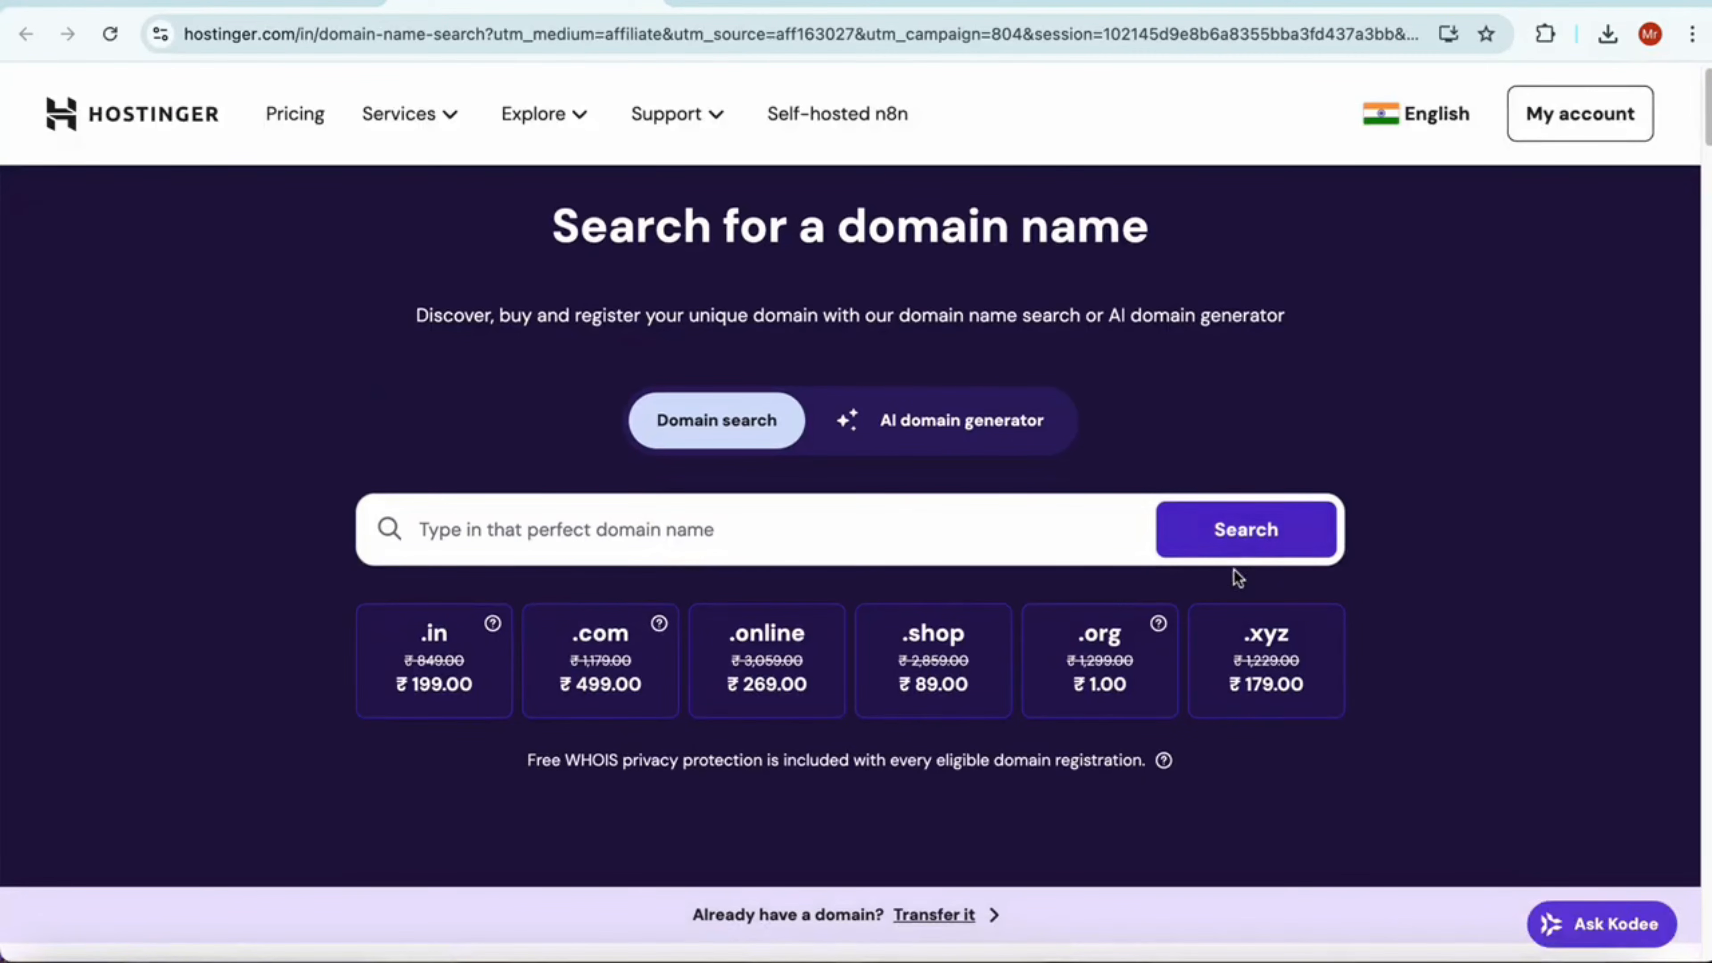
scroll(966, 582, down, 2)
scroll(966, 581, up, 1)
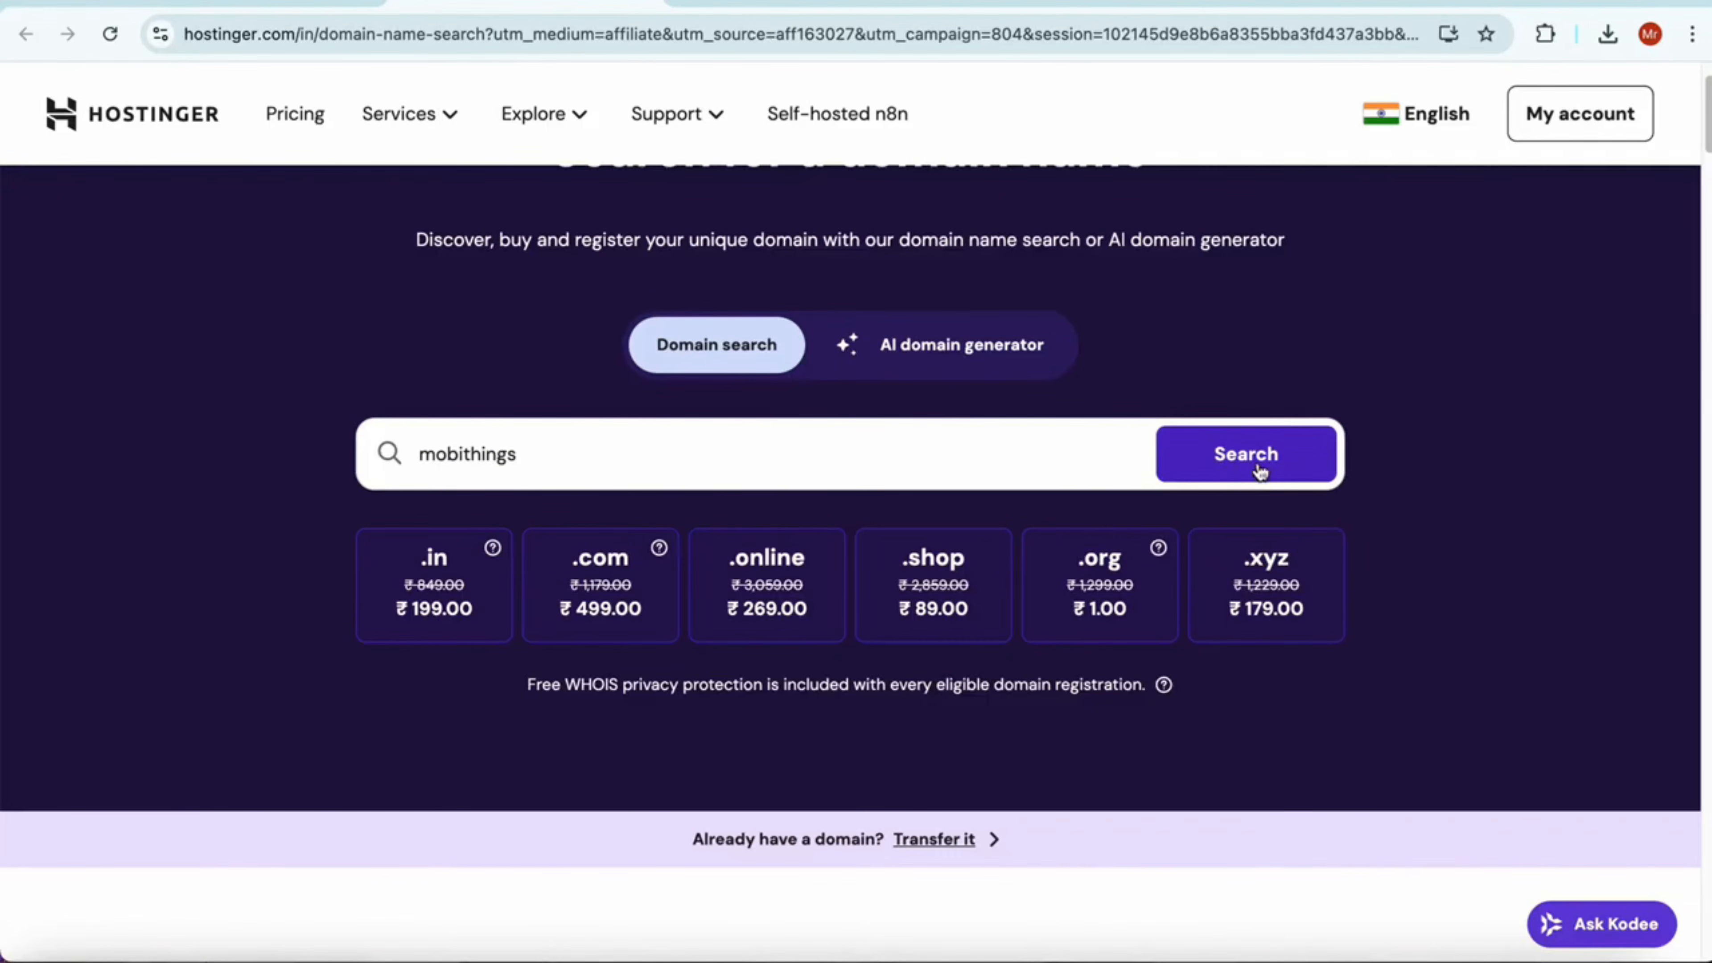
click(1259, 470)
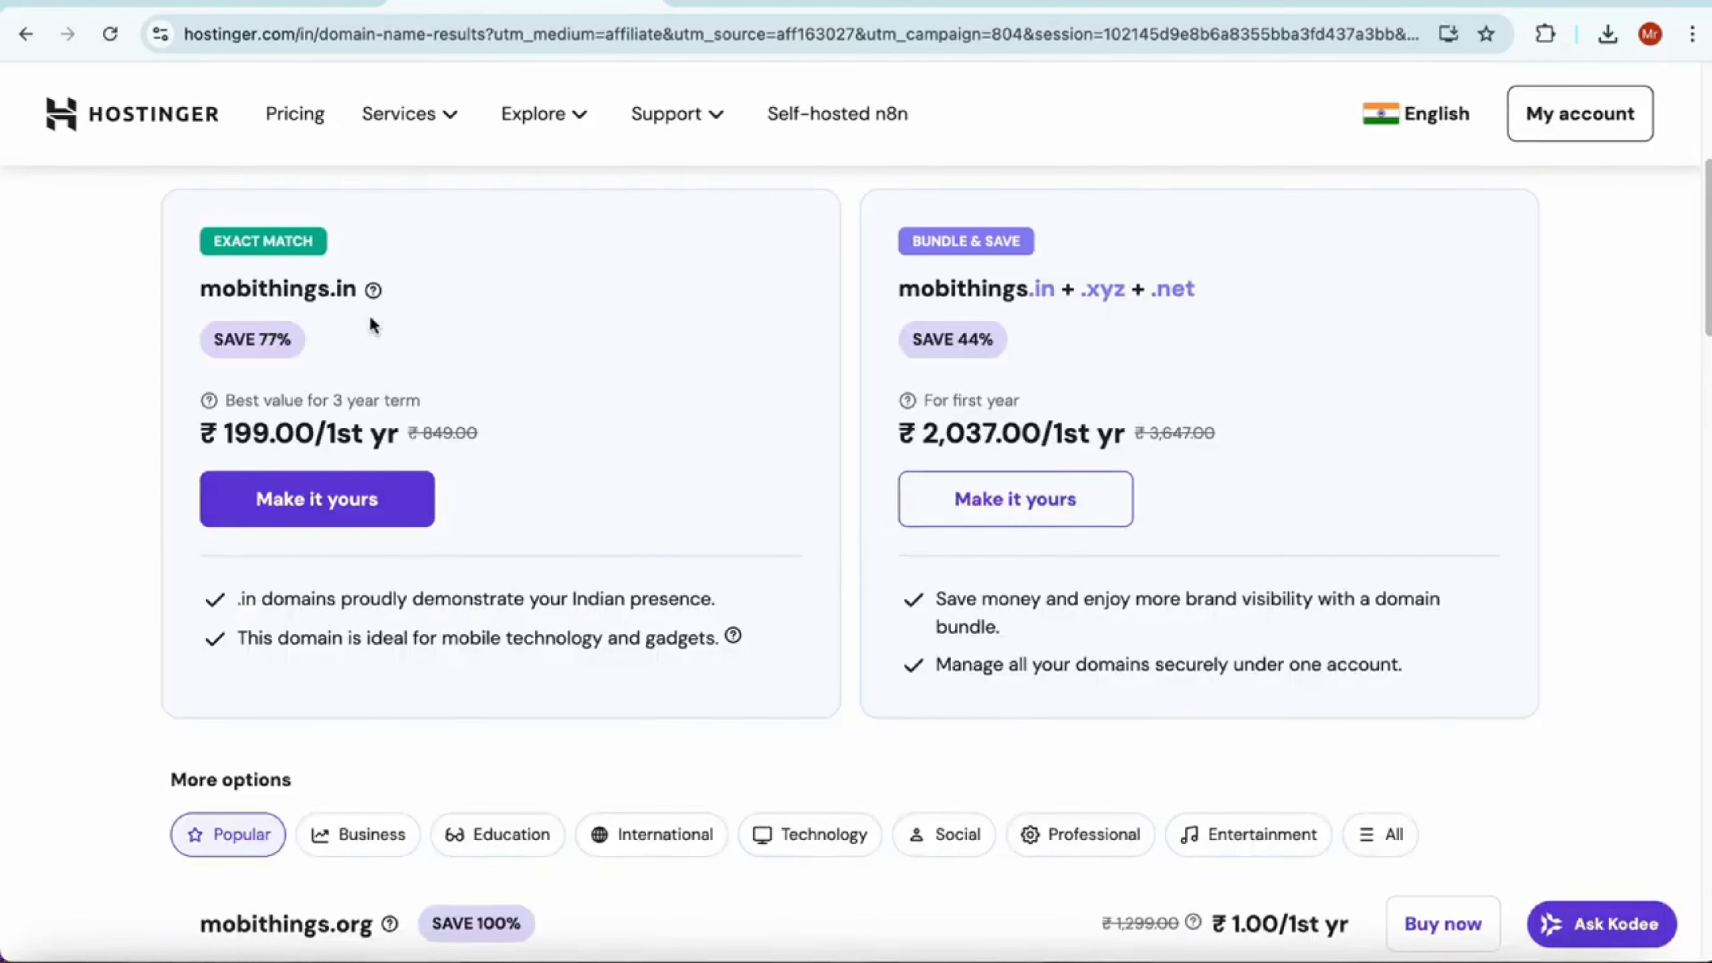
click(386, 506)
click(508, 494)
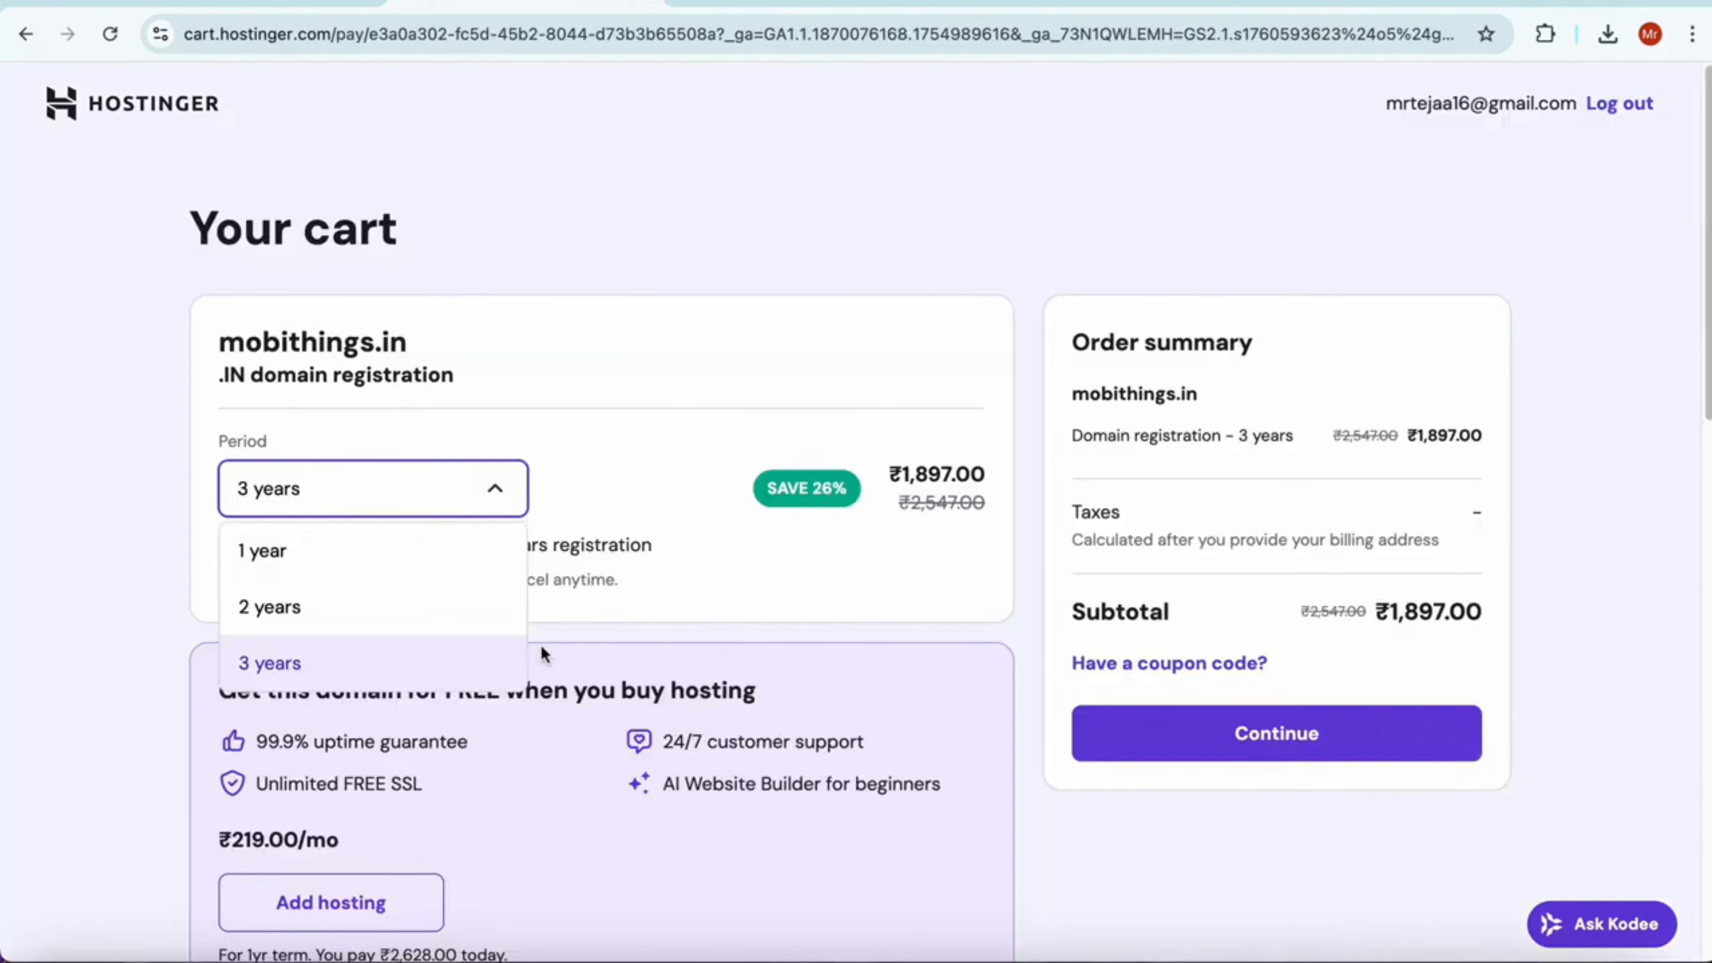
click(409, 497)
click(348, 656)
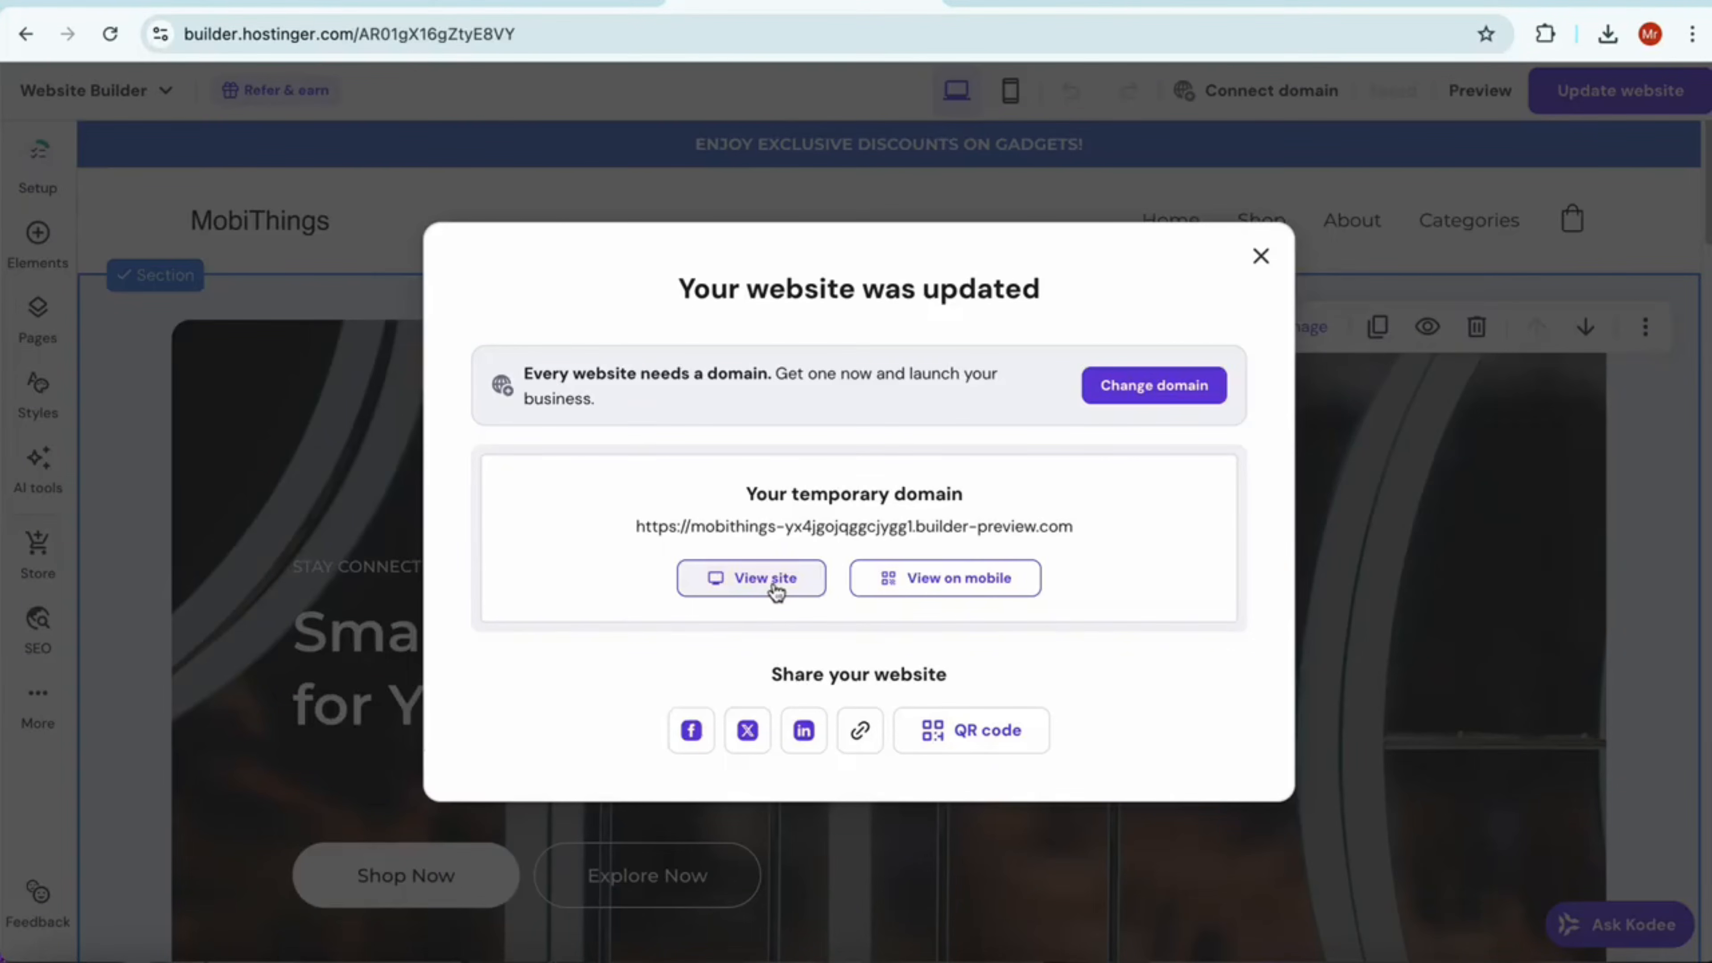
View the published site and look through its home page and the Large Flame Jet Lighter product page
click(774, 582)
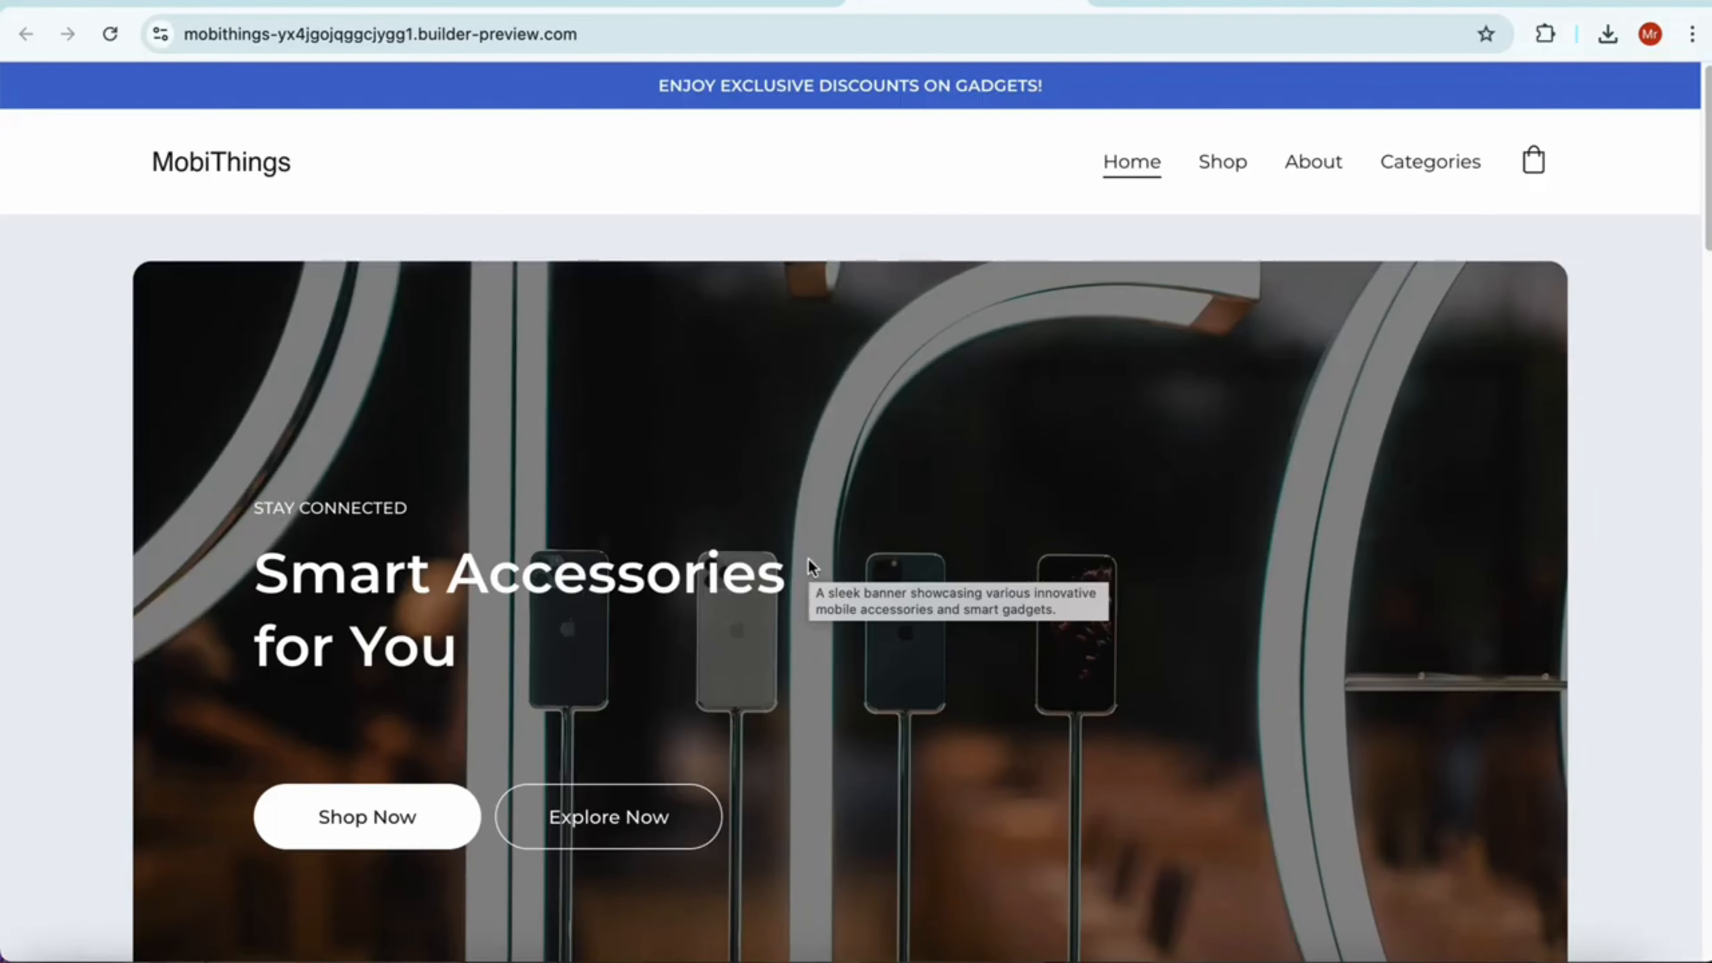
scroll(842, 558, down, 10)
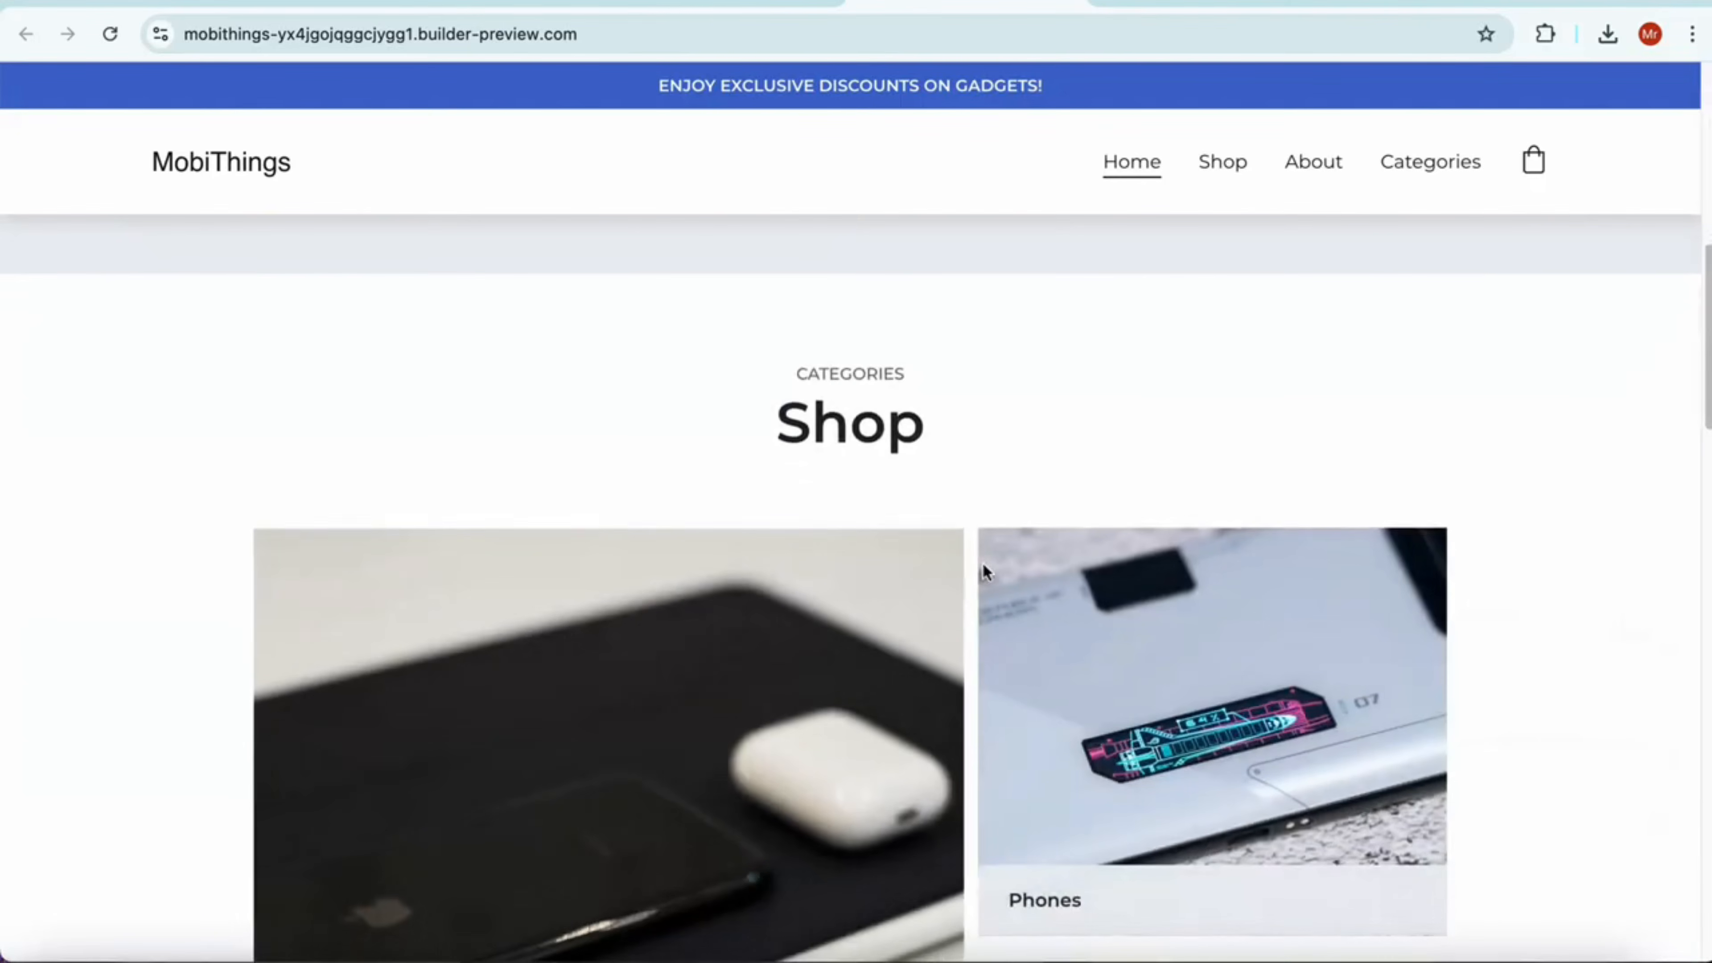
scroll(982, 570, down, 10)
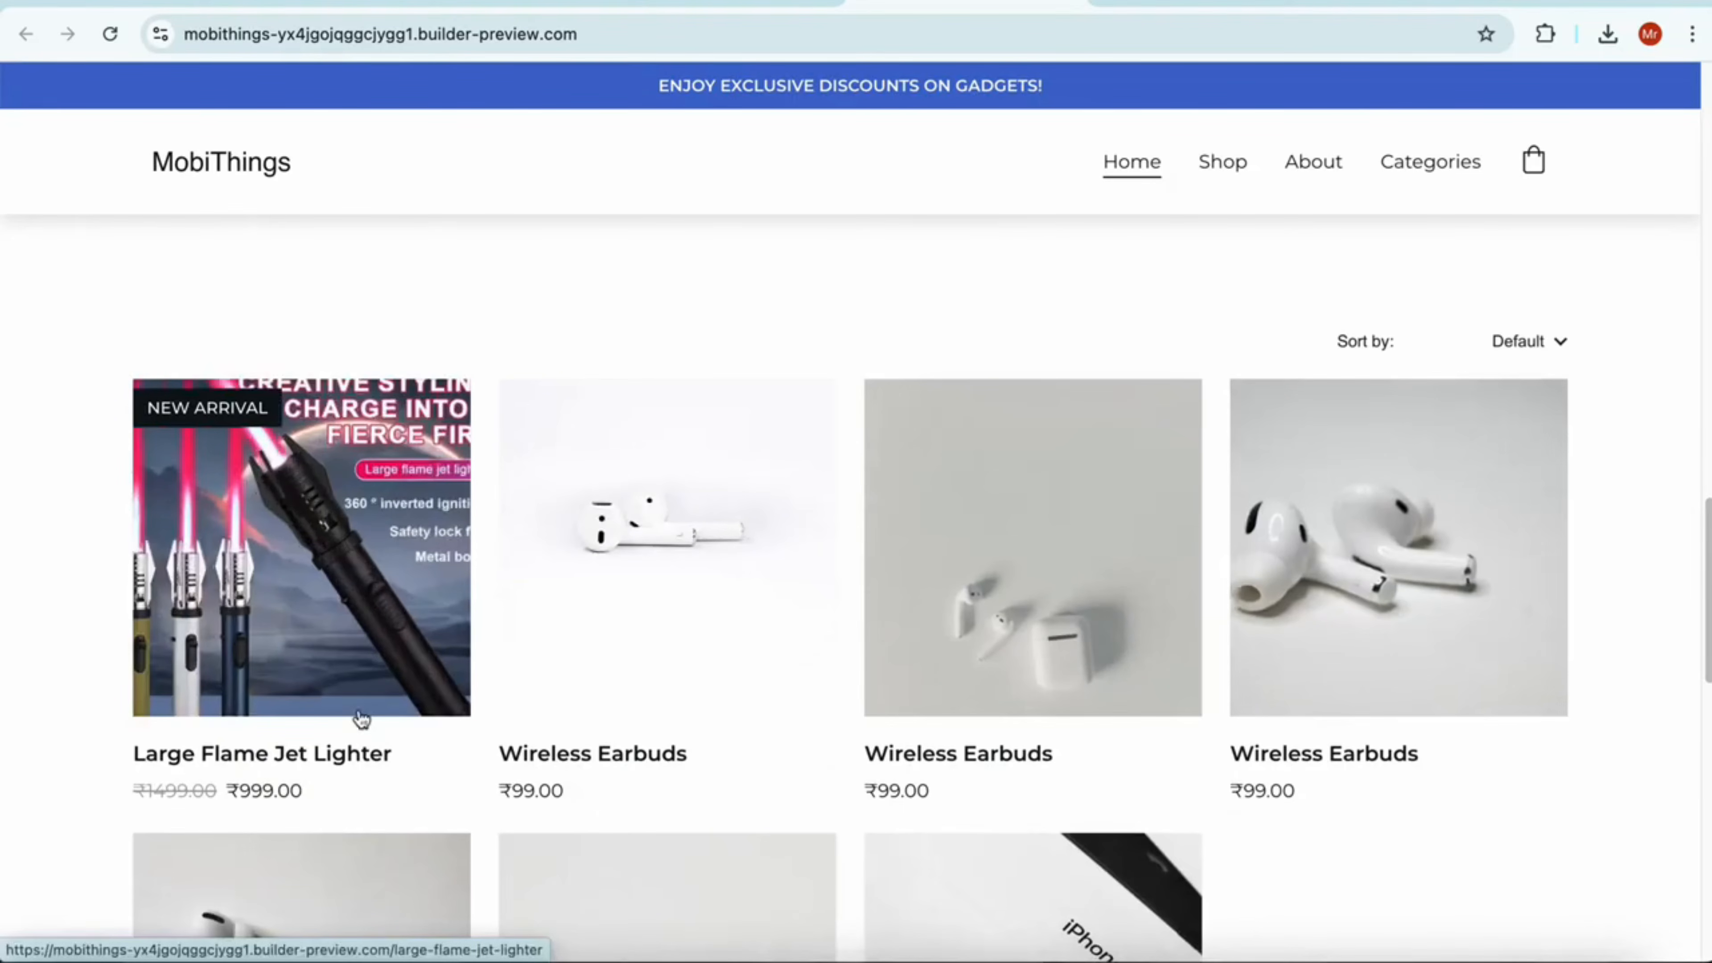
scroll(362, 720, down, 1)
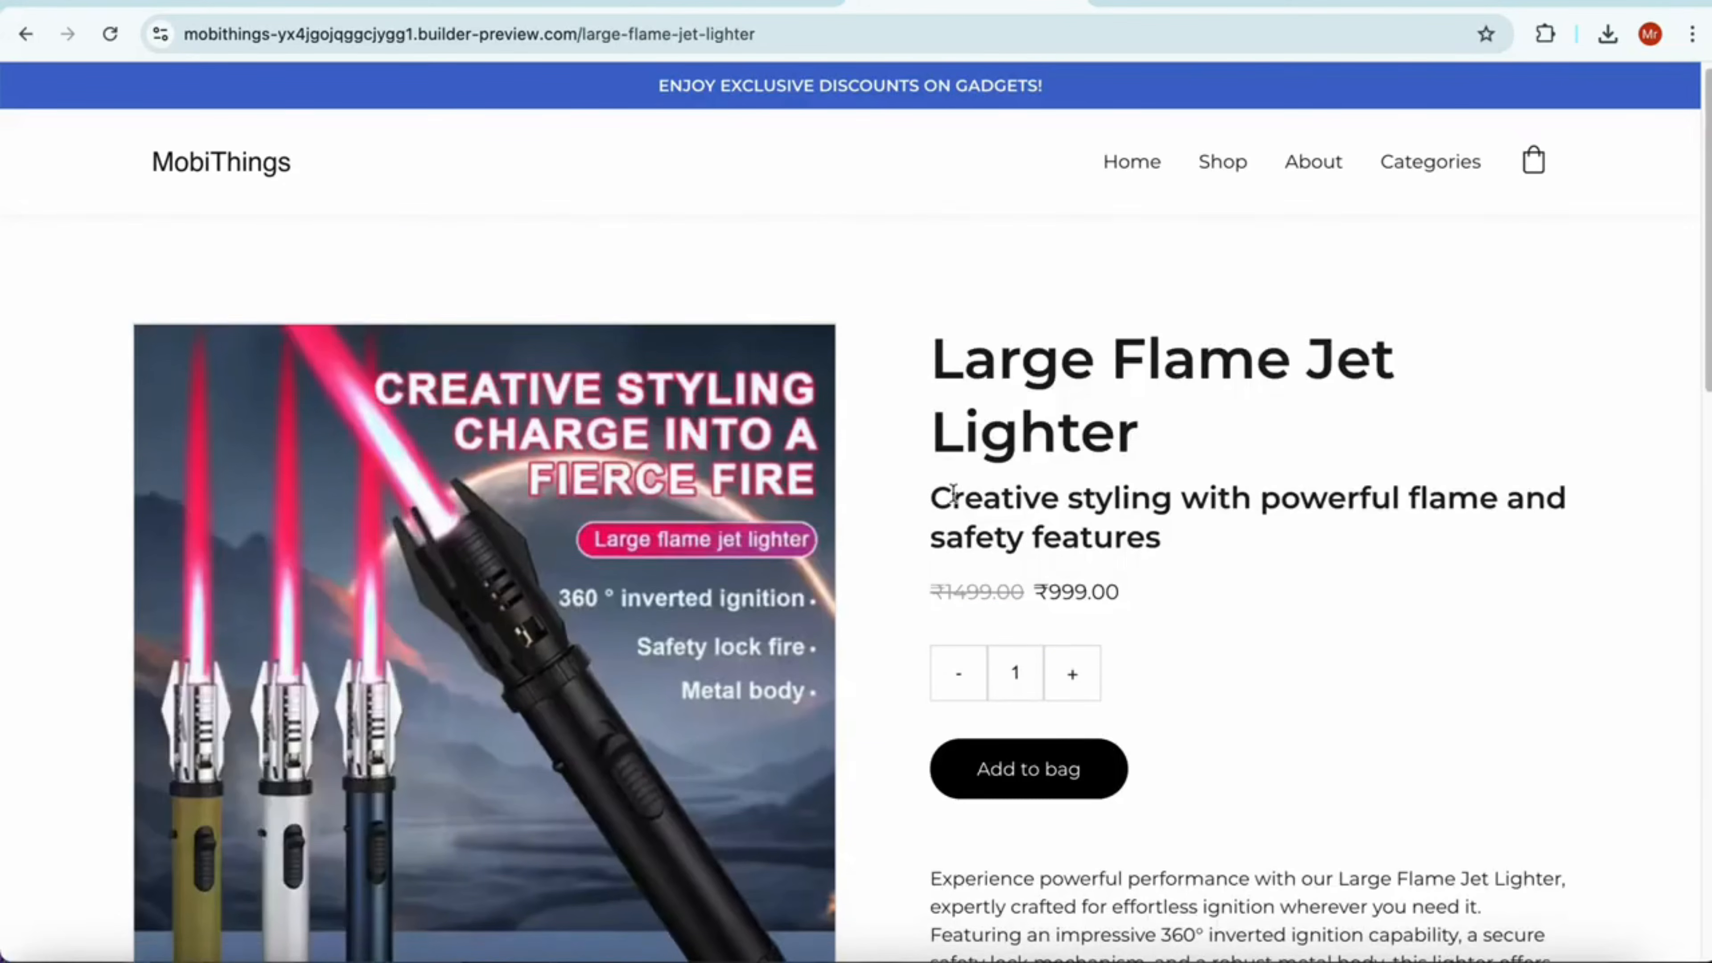
scroll(558, 589, down, 1)
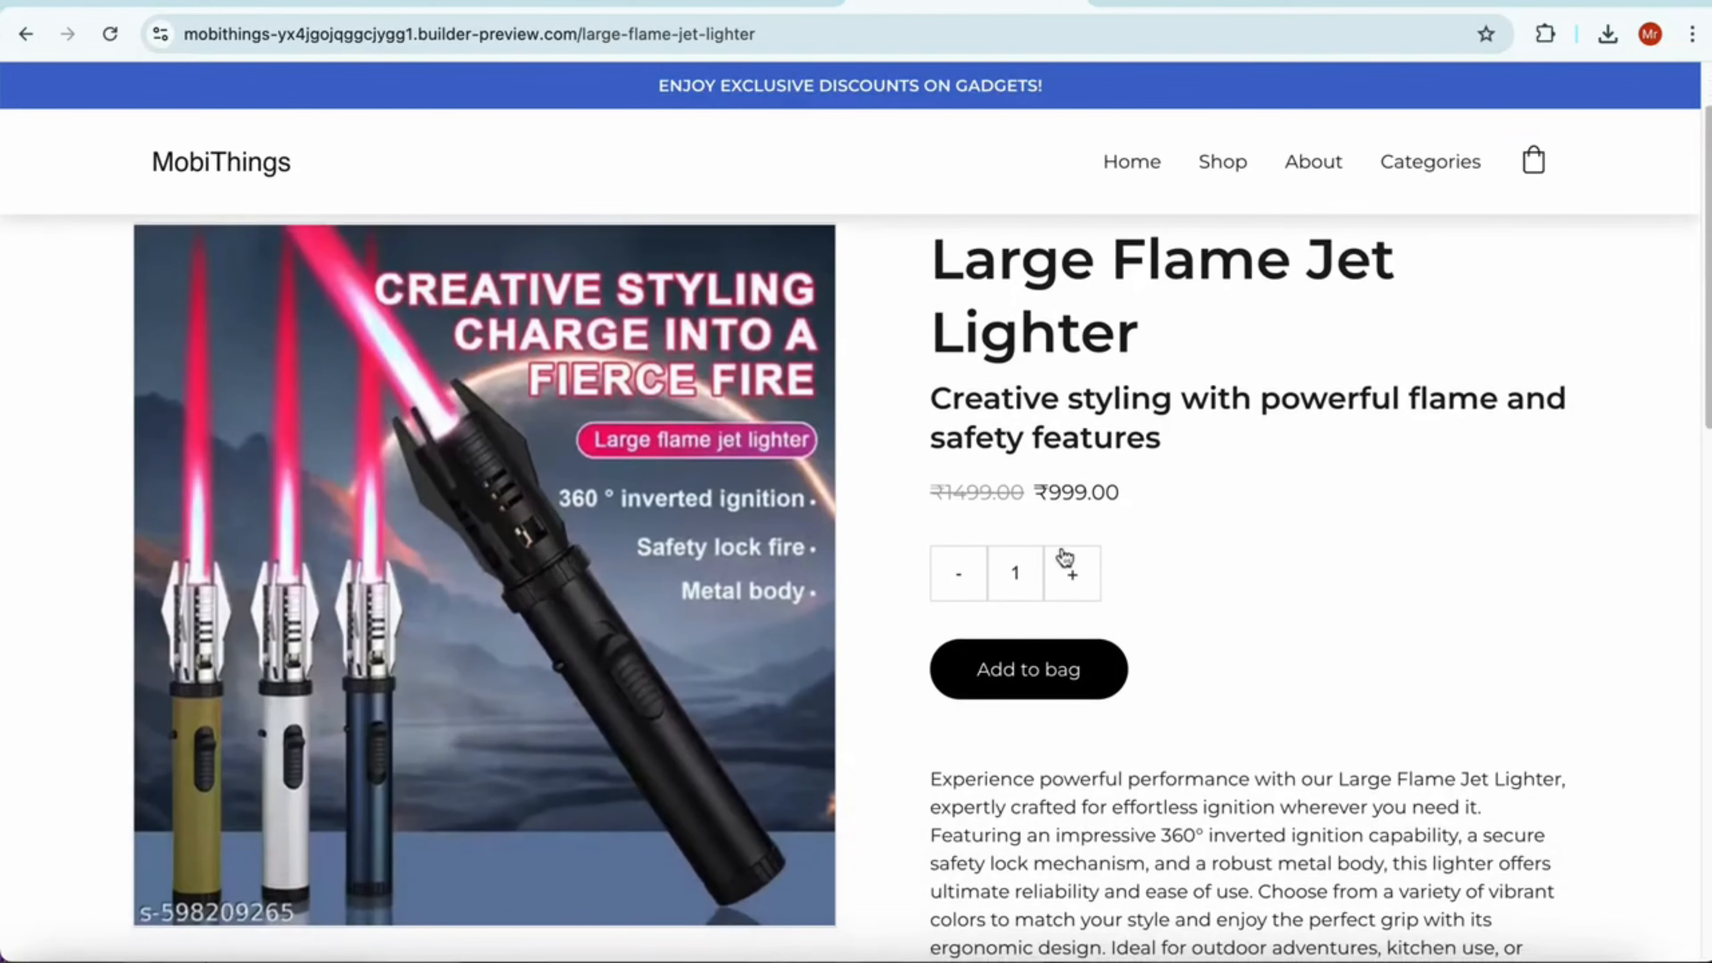
scroll(1144, 512, down, 10)
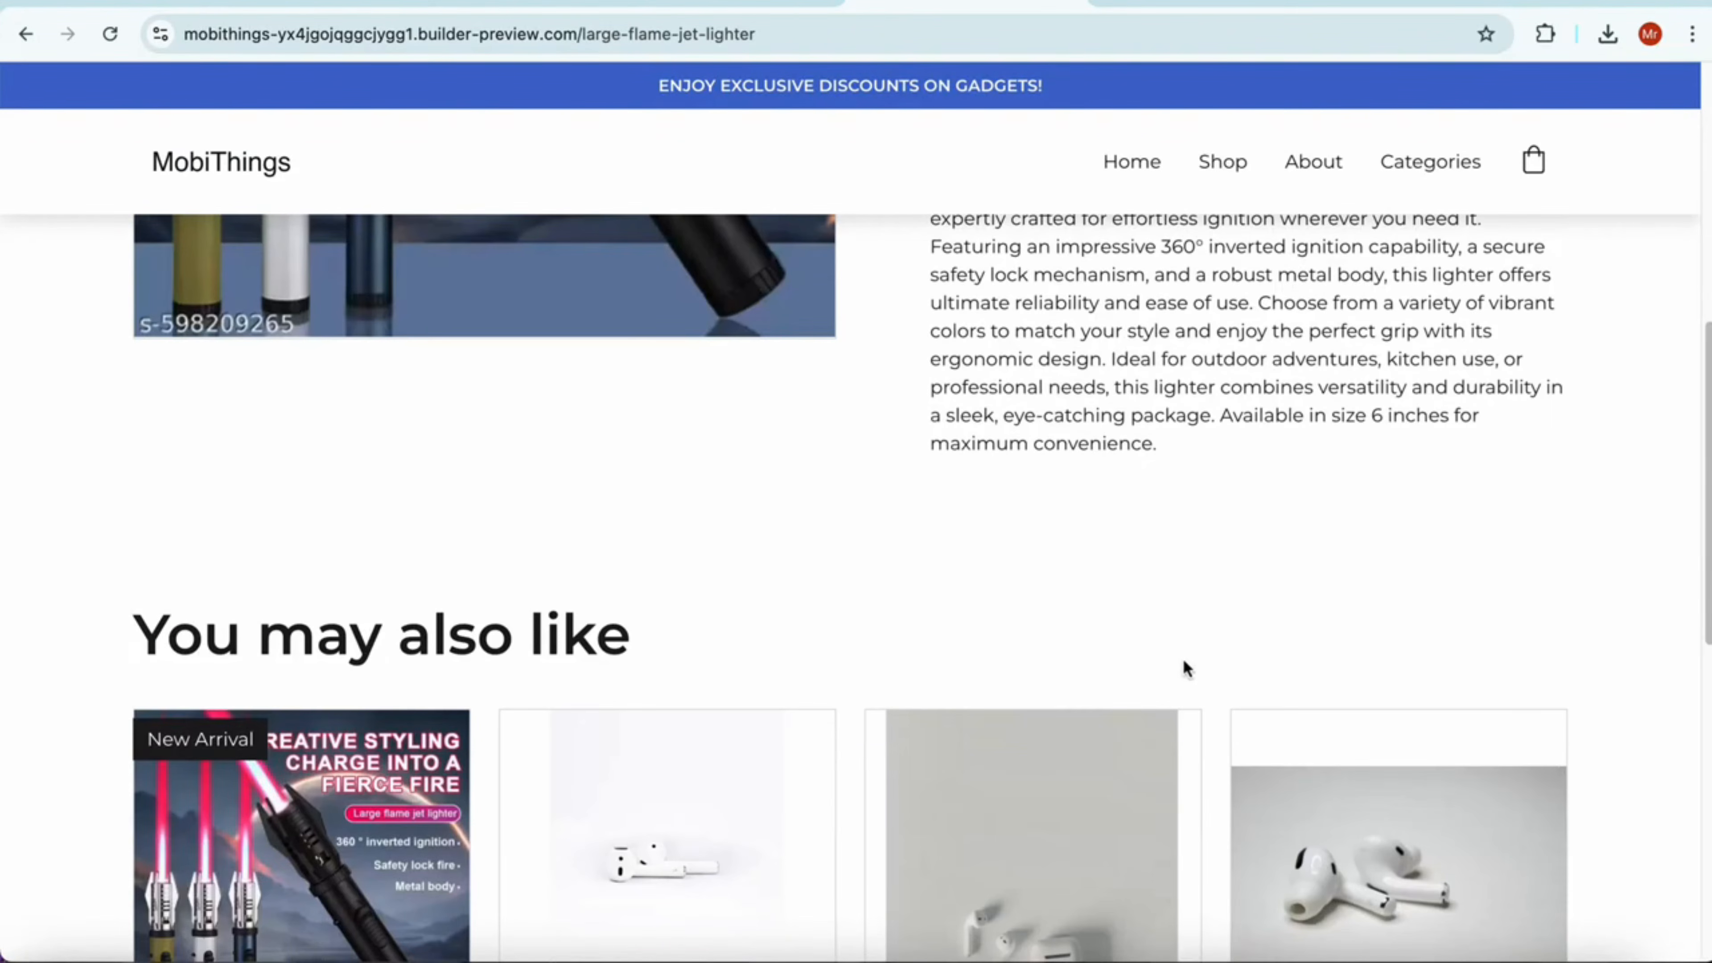
Add the Large Flame Jet Lighter to the bag and check out with regular shipping to India
scroll(1146, 674, up, 10)
click(1062, 779)
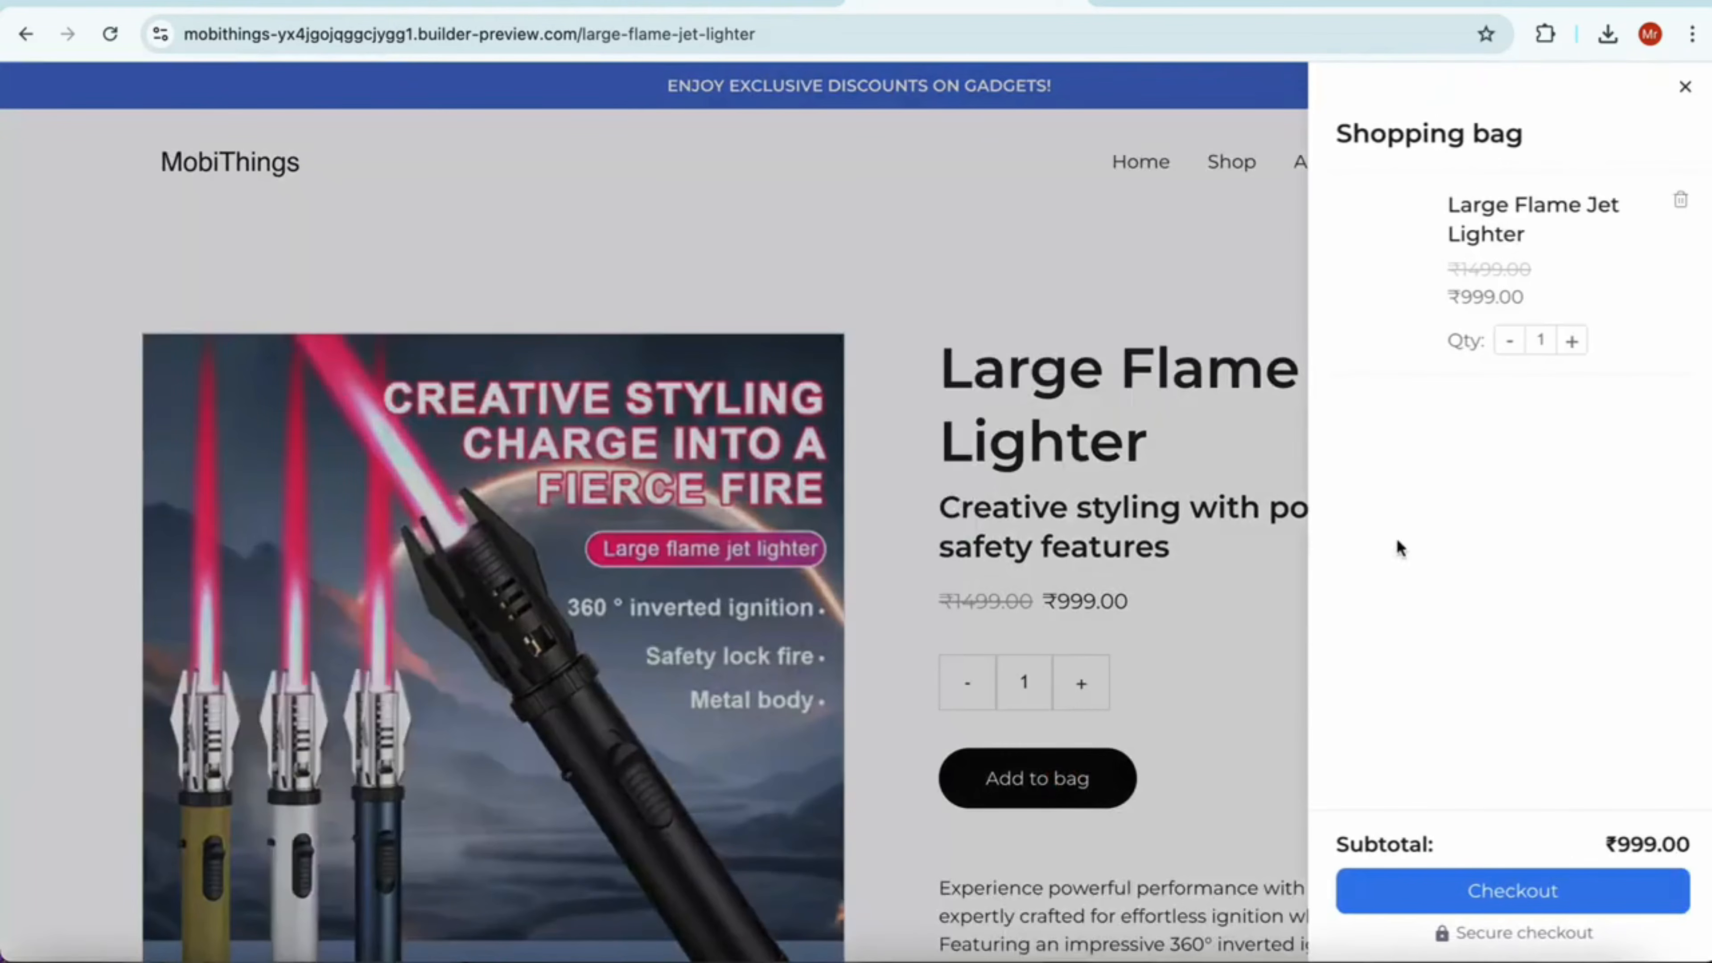
click(1550, 891)
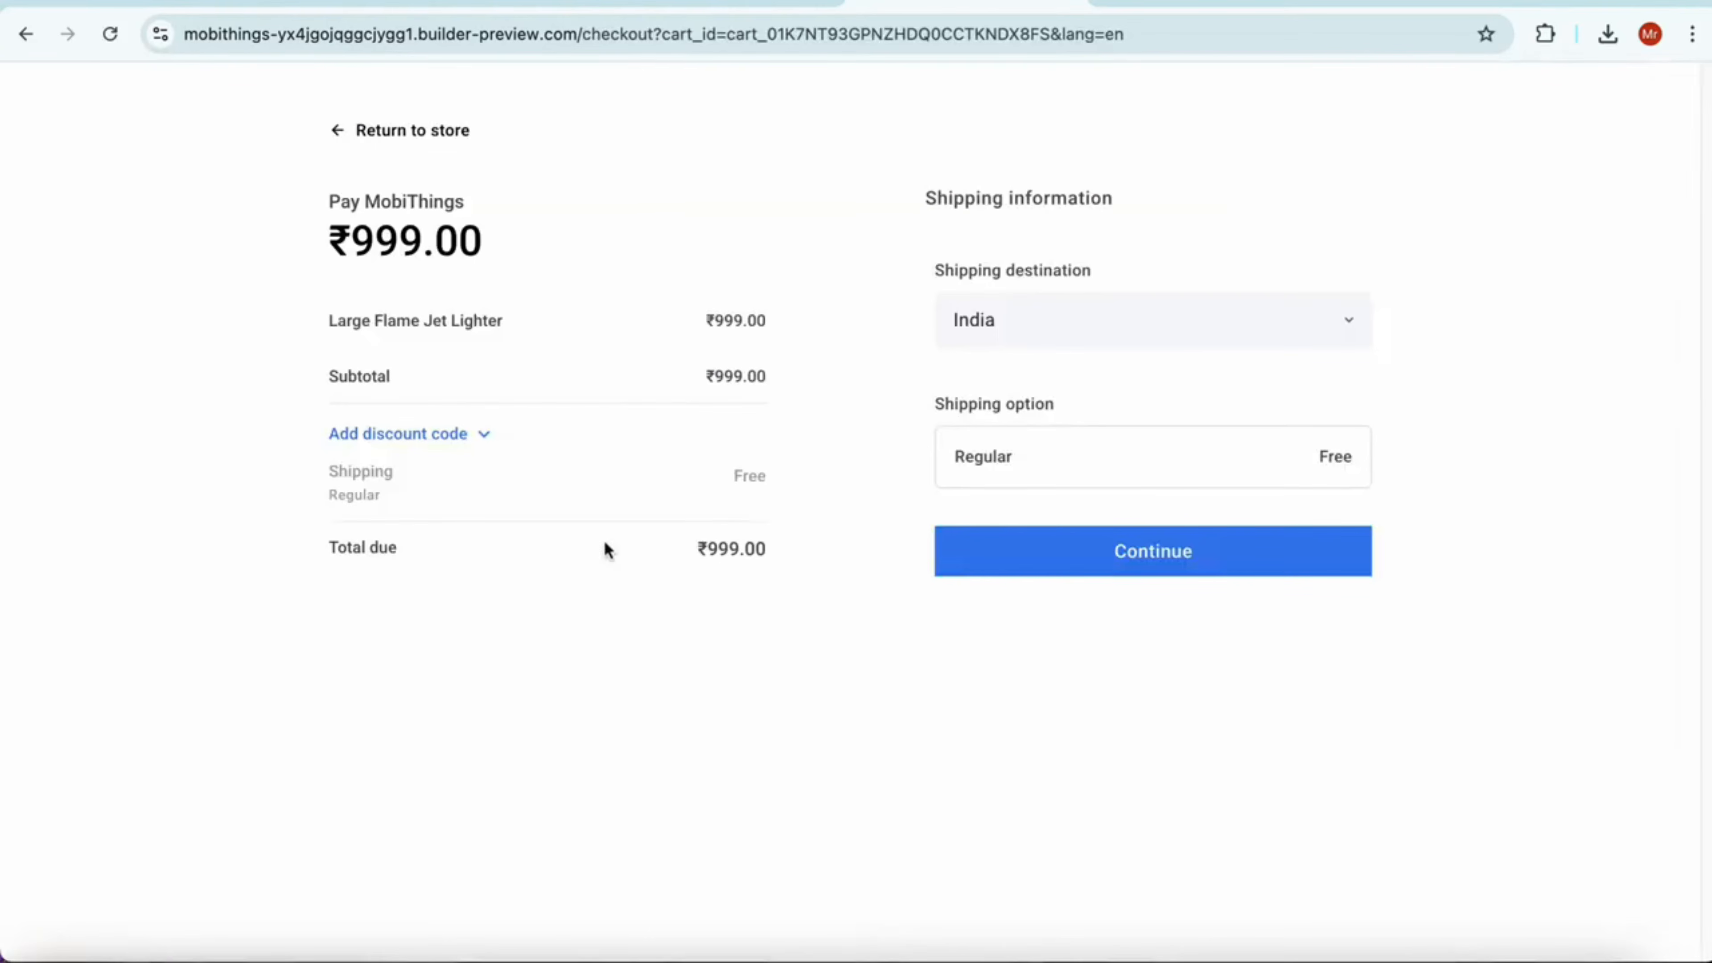
click(1163, 564)
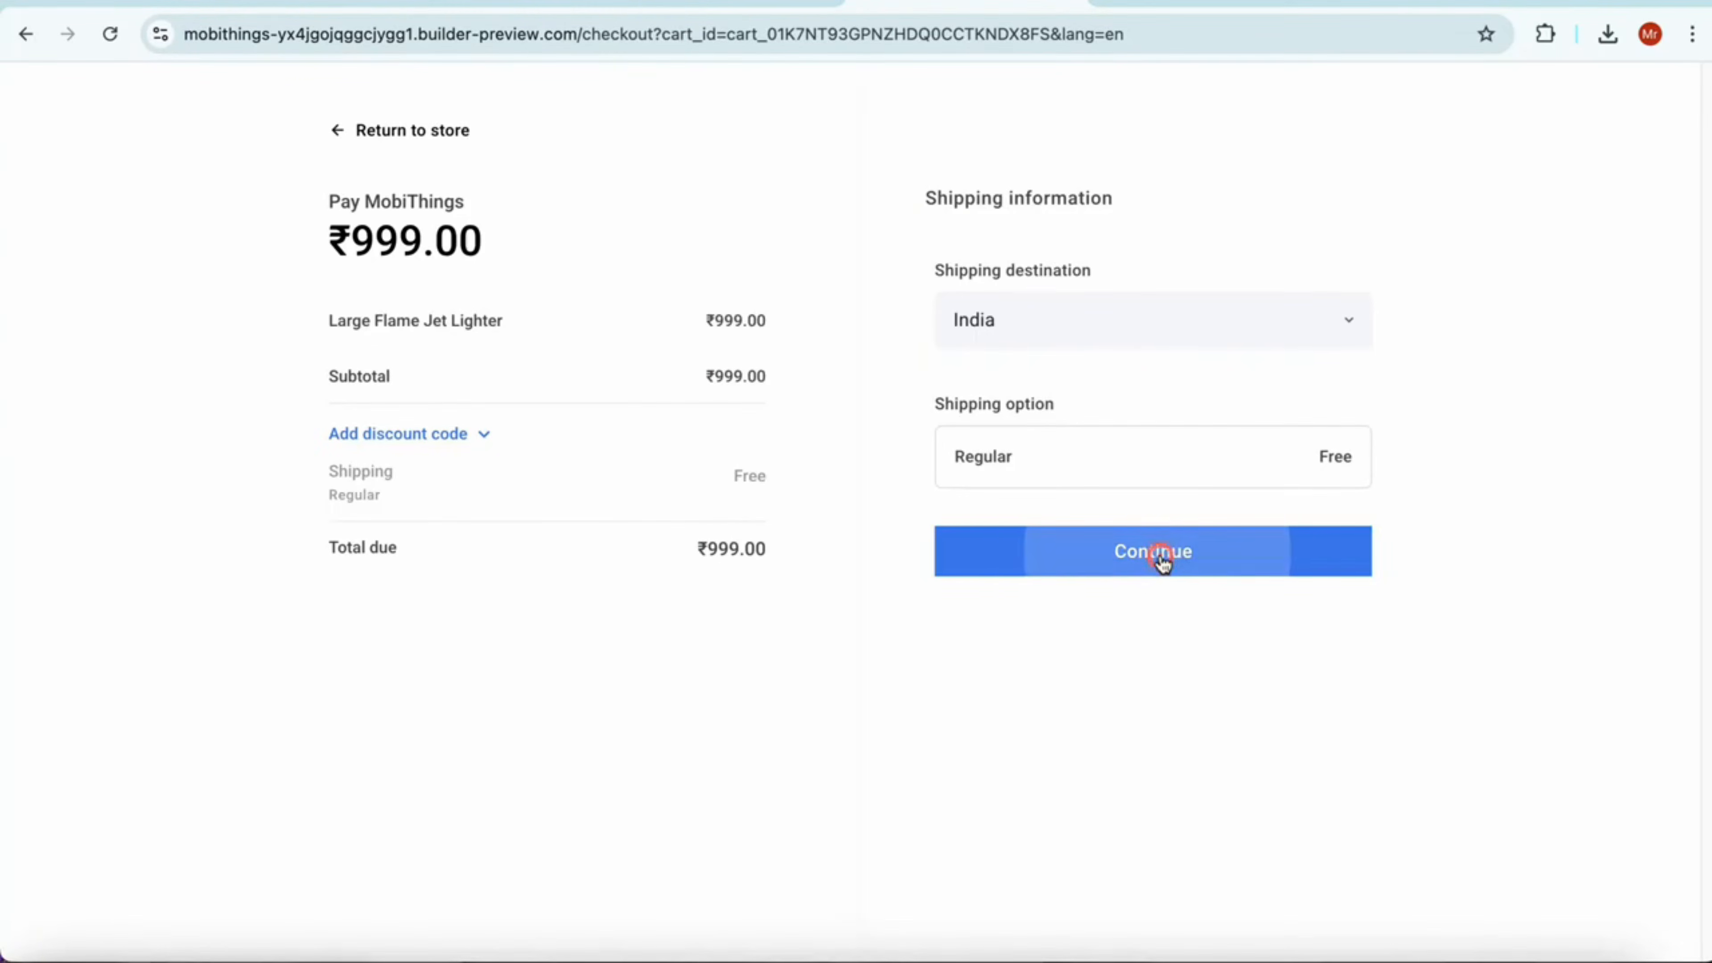
Look over the checkout's contact information form and the editor's store management options
scroll(1038, 337, down, 2)
scroll(1095, 526, down, 1)
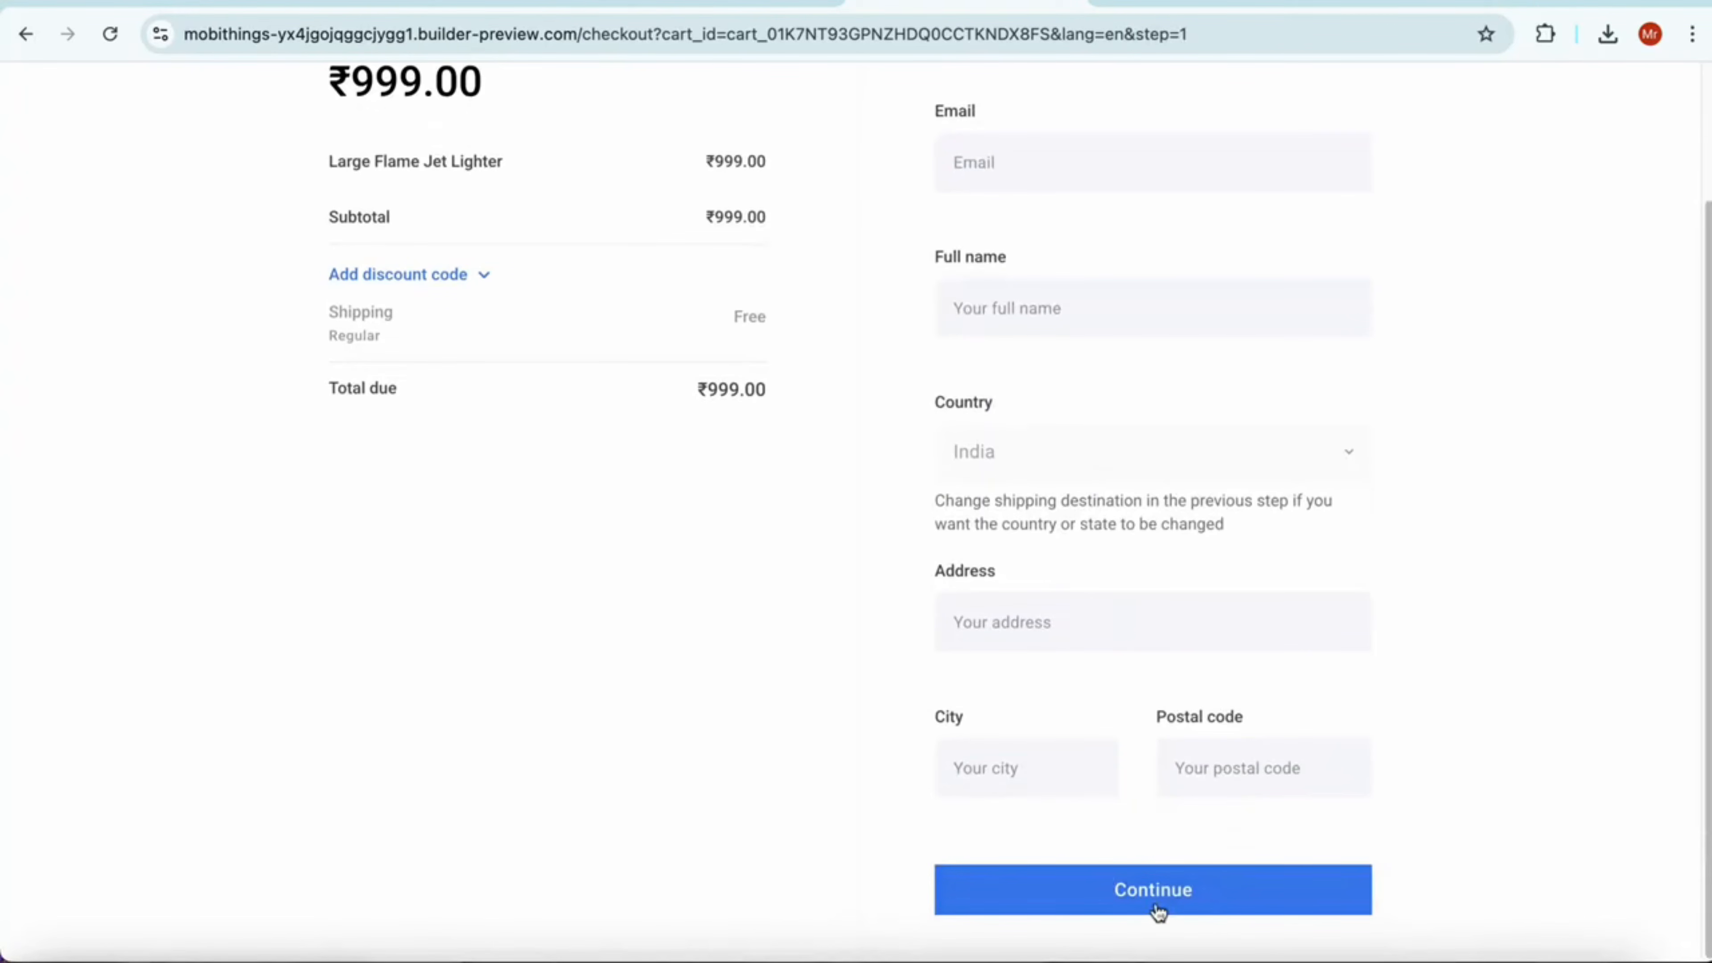
scroll(1045, 605, up, 3)
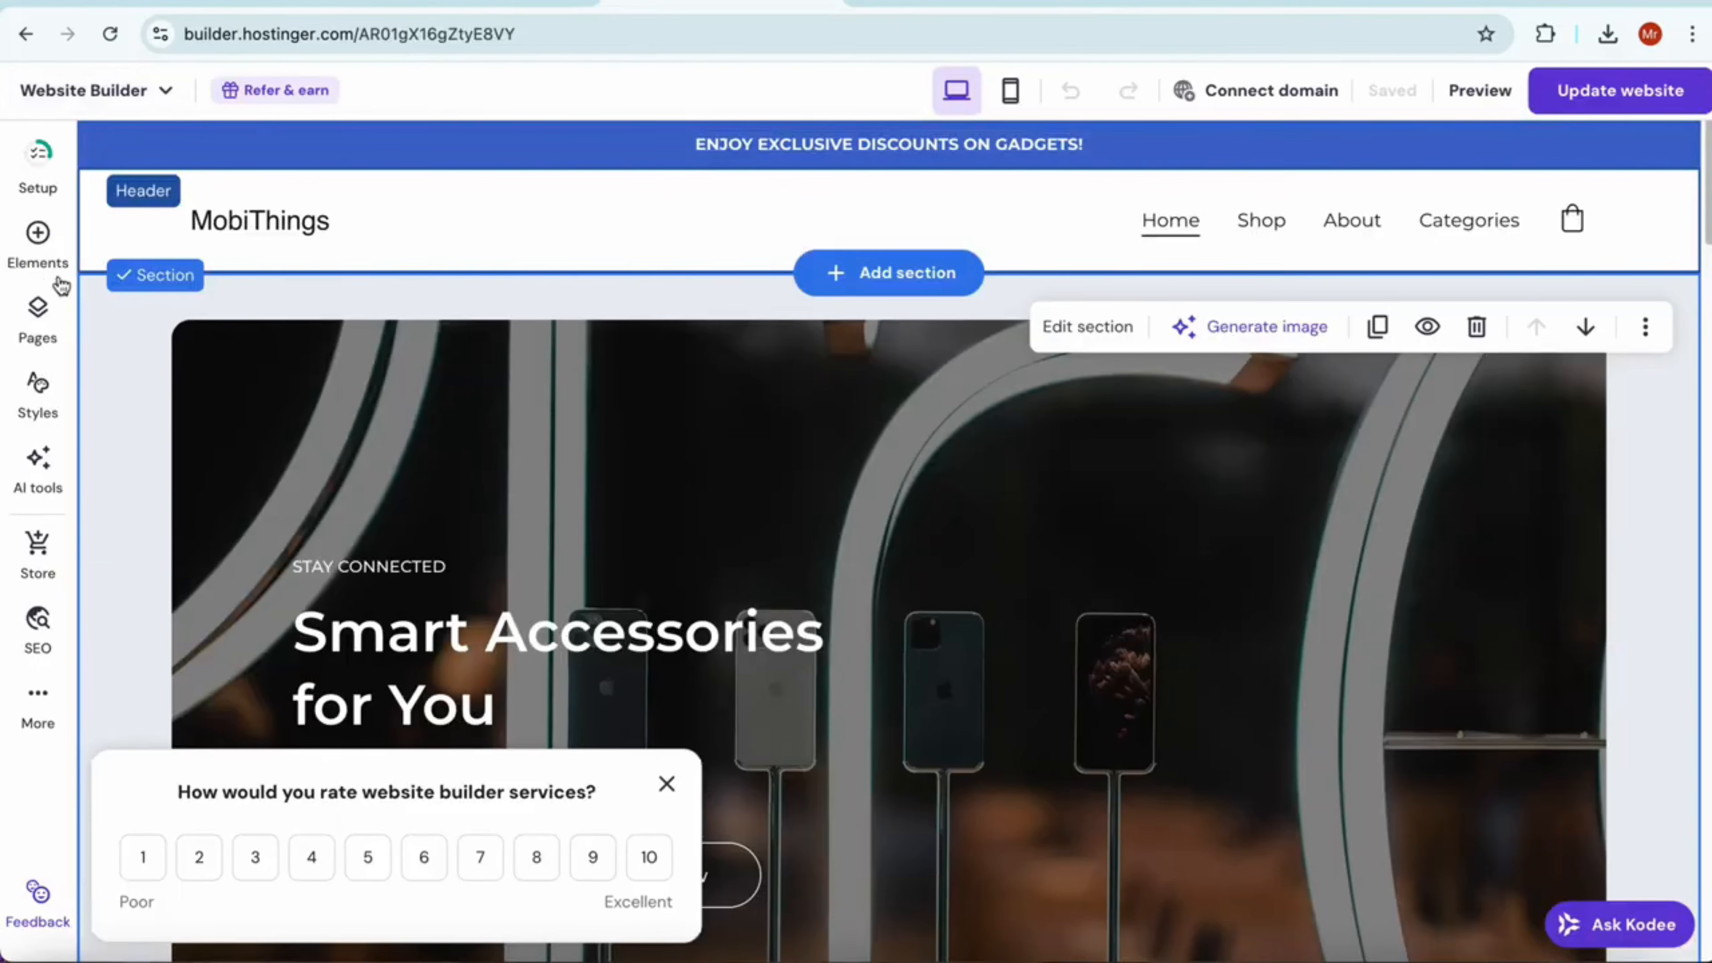
click(39, 547)
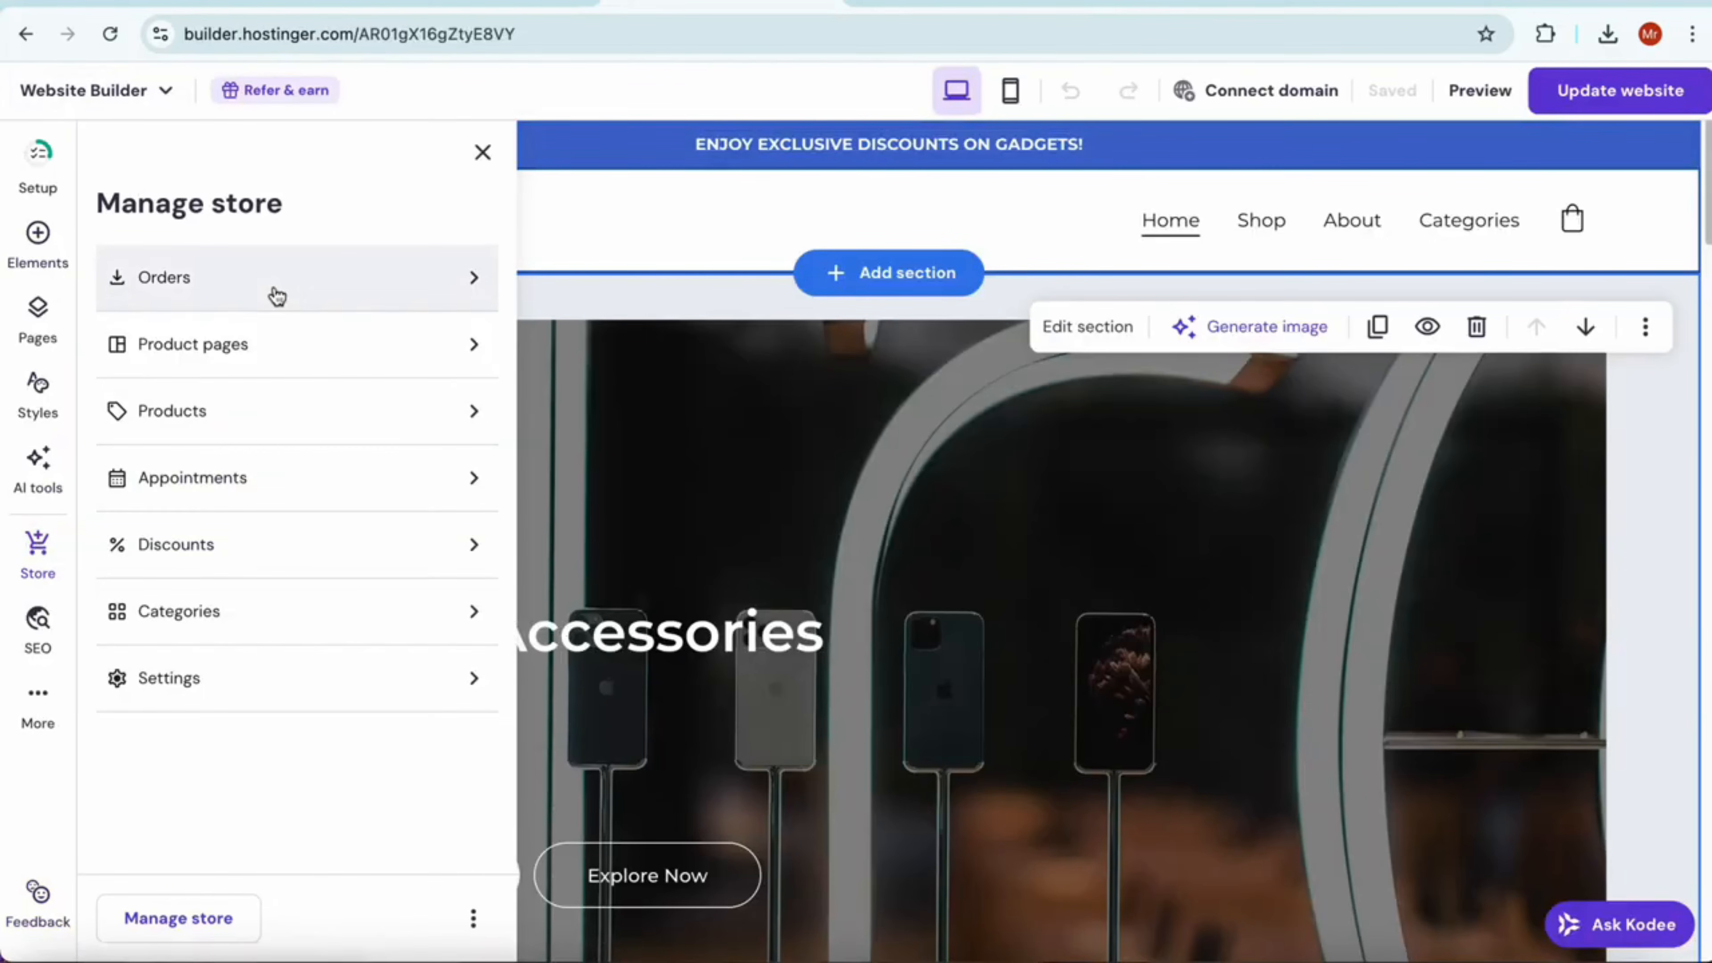
click(593, 268)
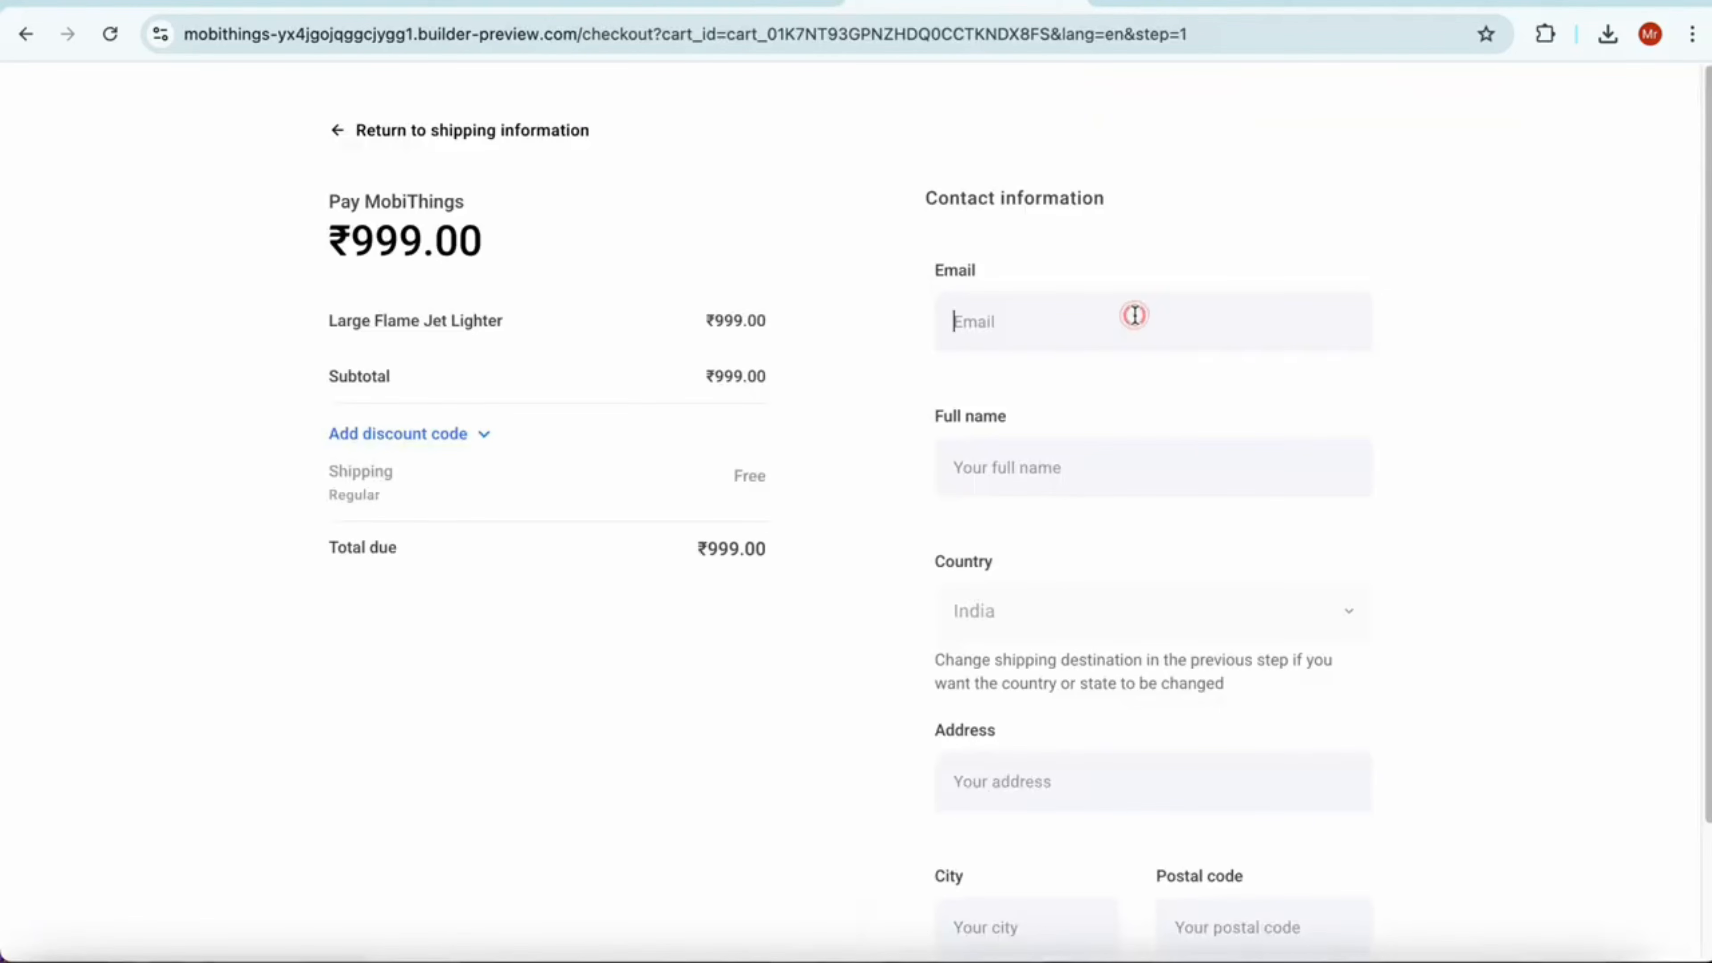
Fill in the customer's email, full name, address, city and postal code, and place the order with Cash on Delivery
click(1137, 300)
click(1149, 386)
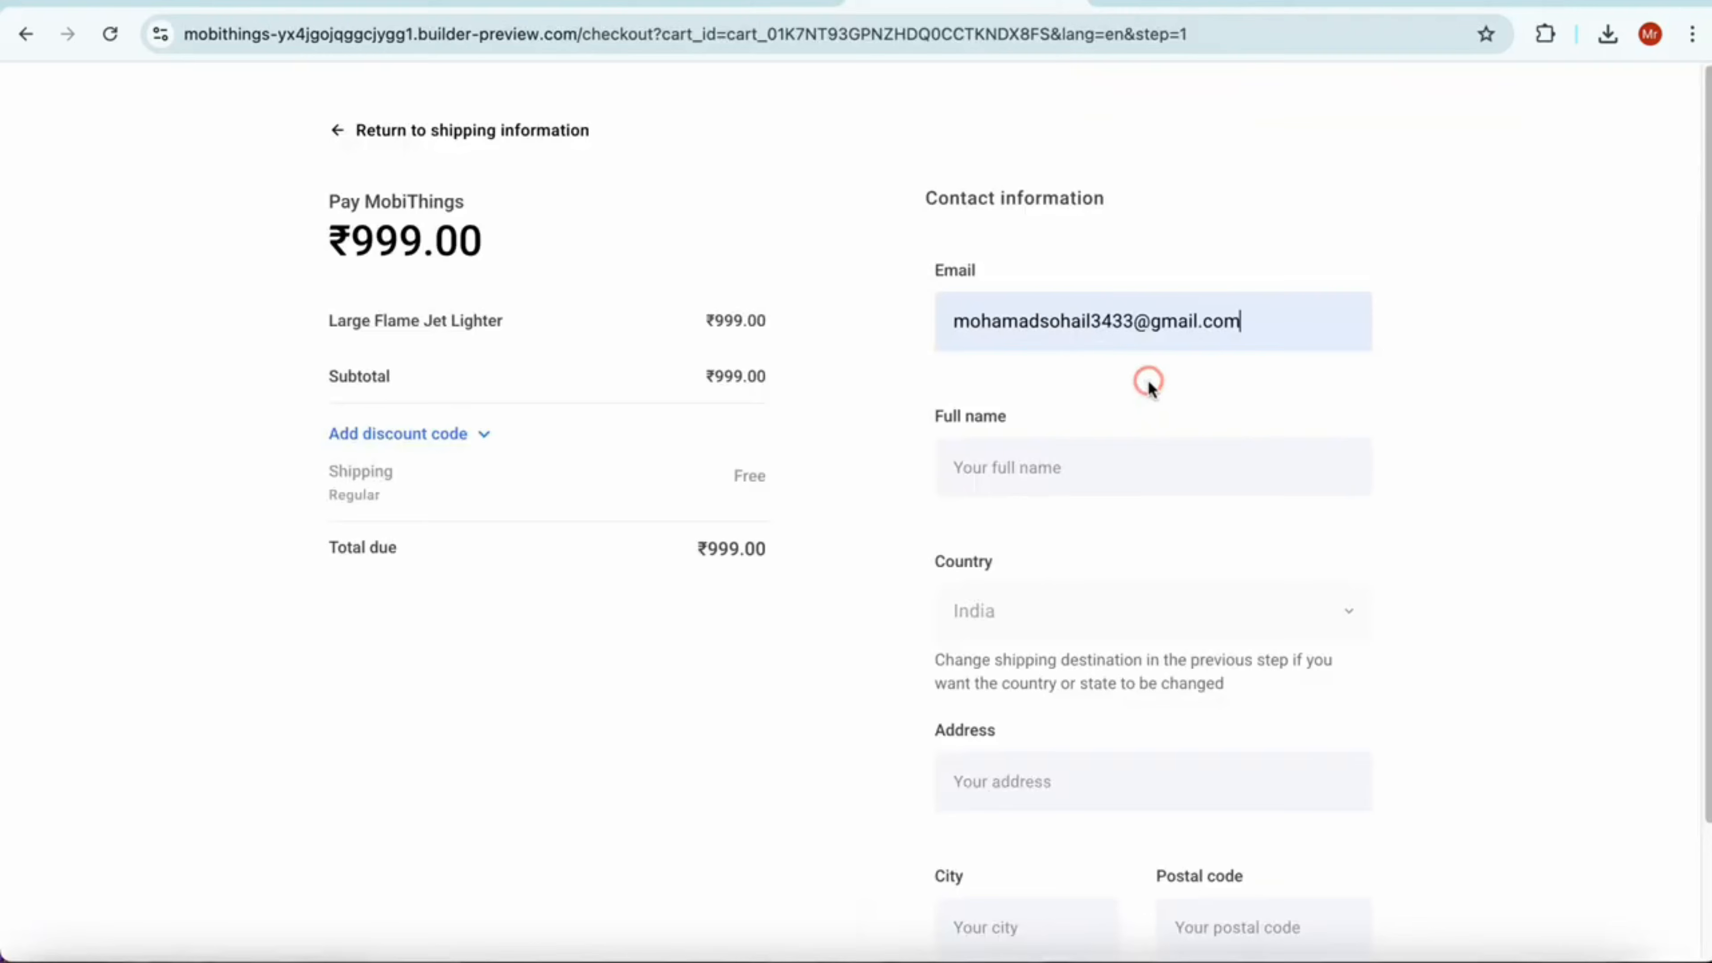
click(1153, 480)
text(GCKAB)
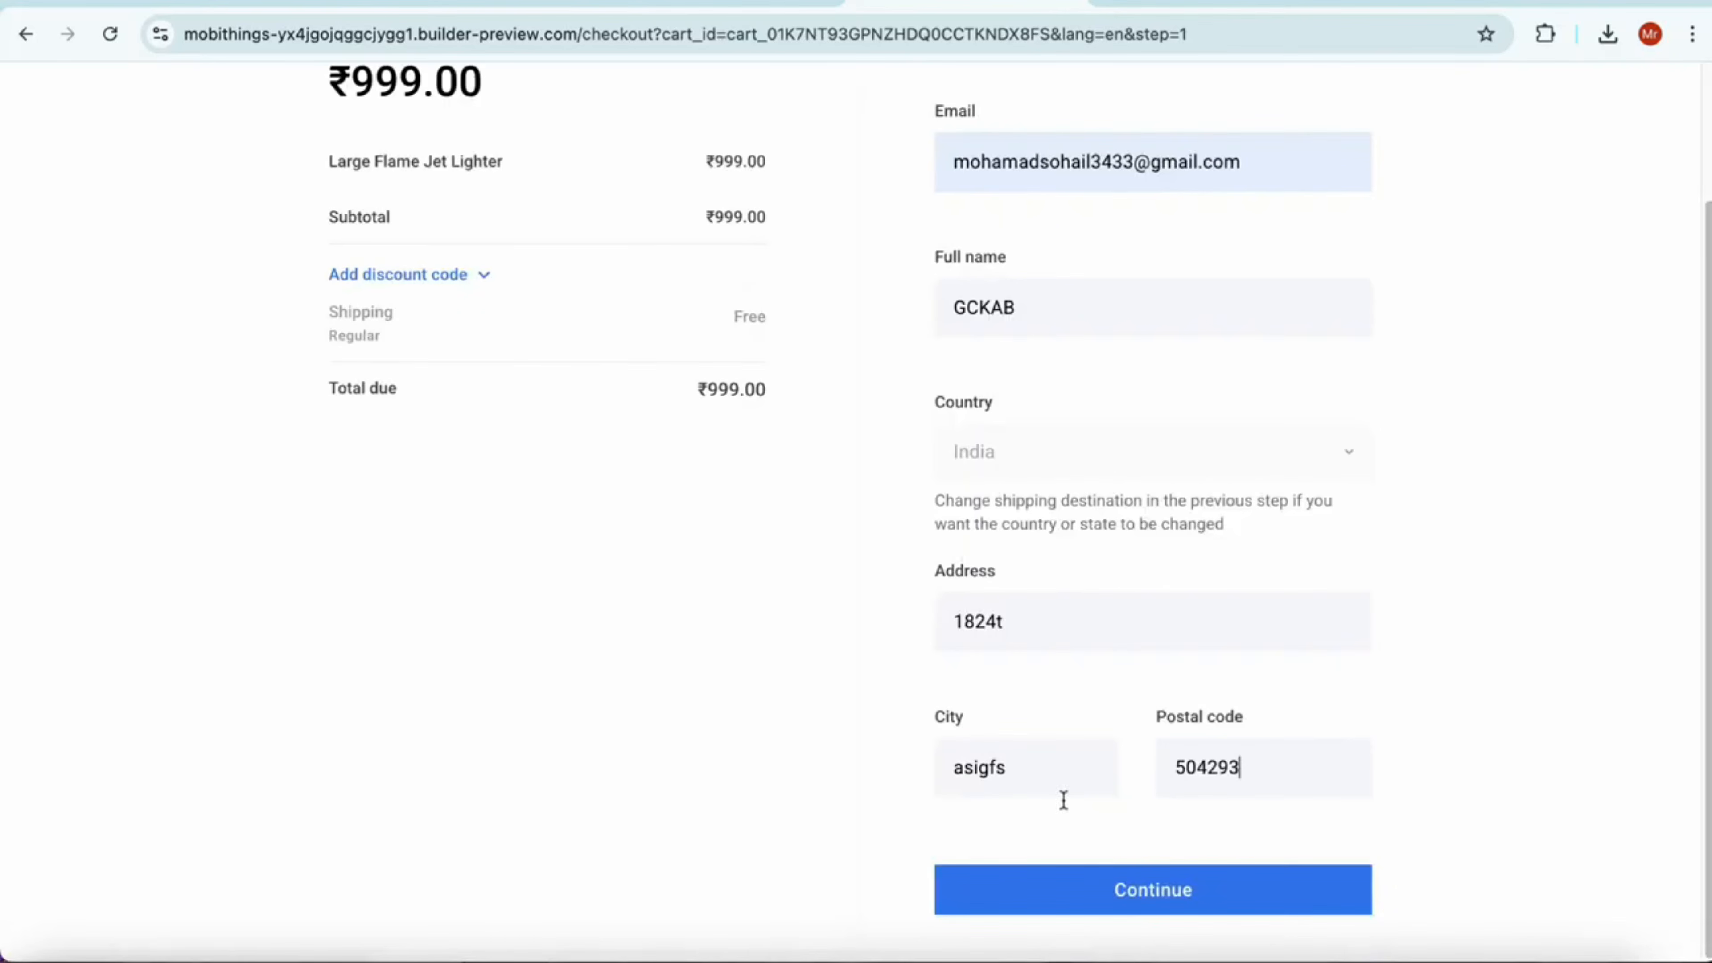
click(1162, 894)
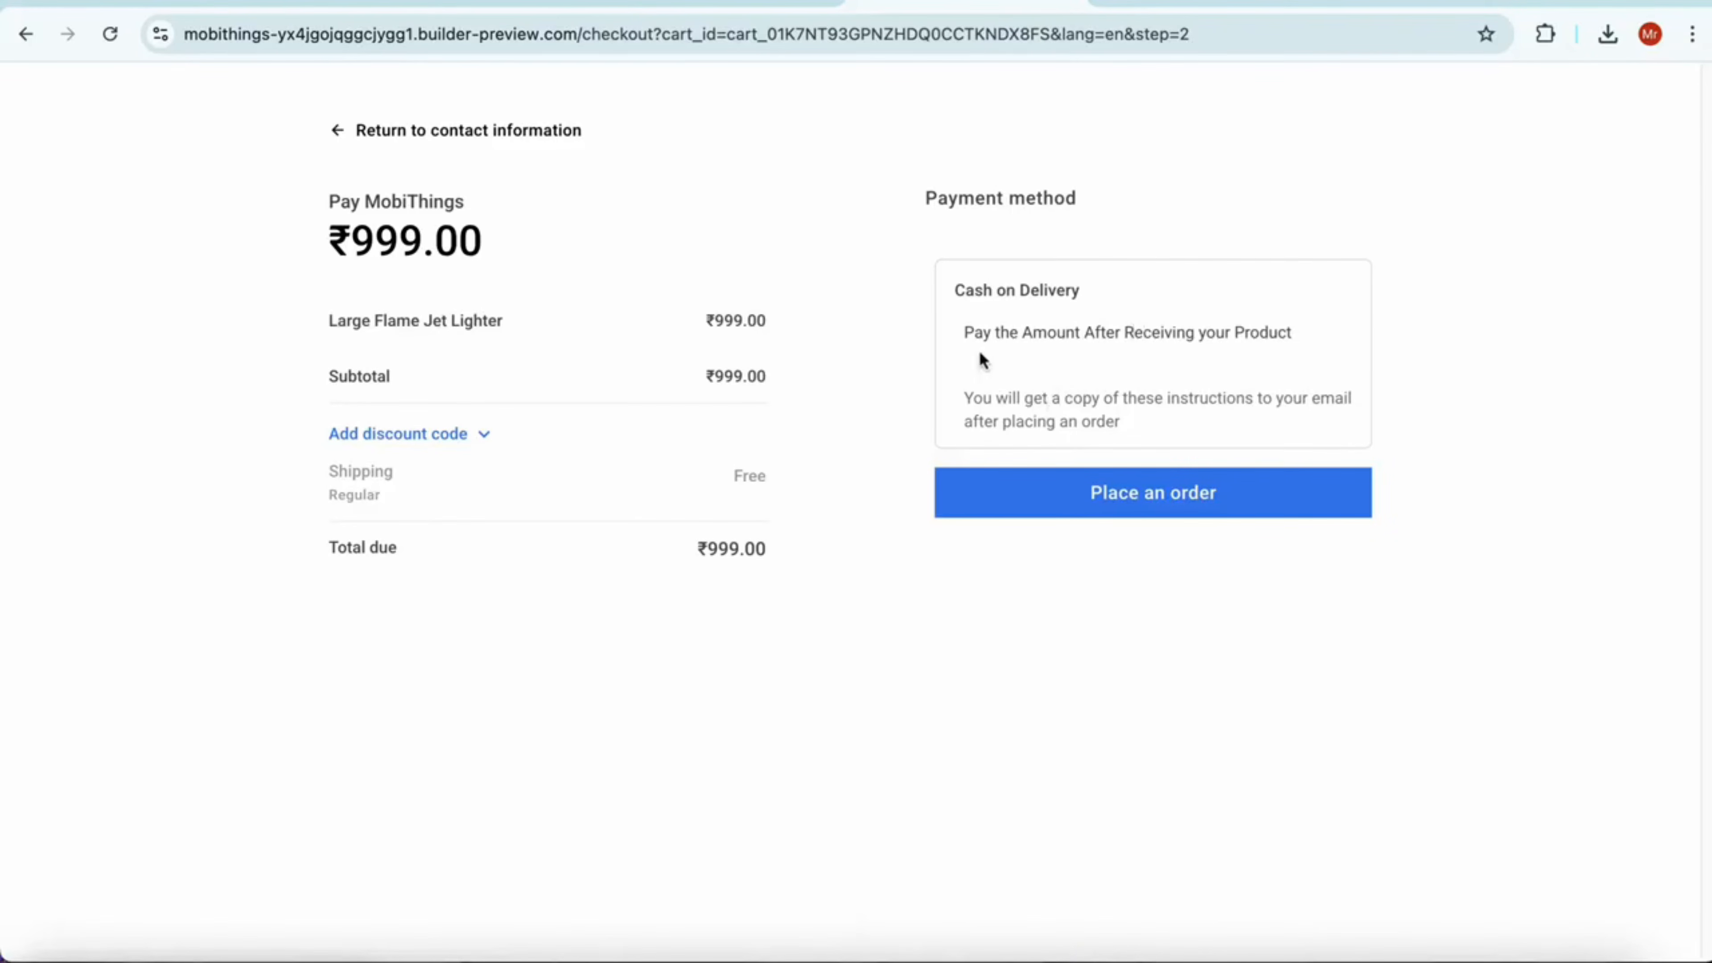
double_click(1121, 502)
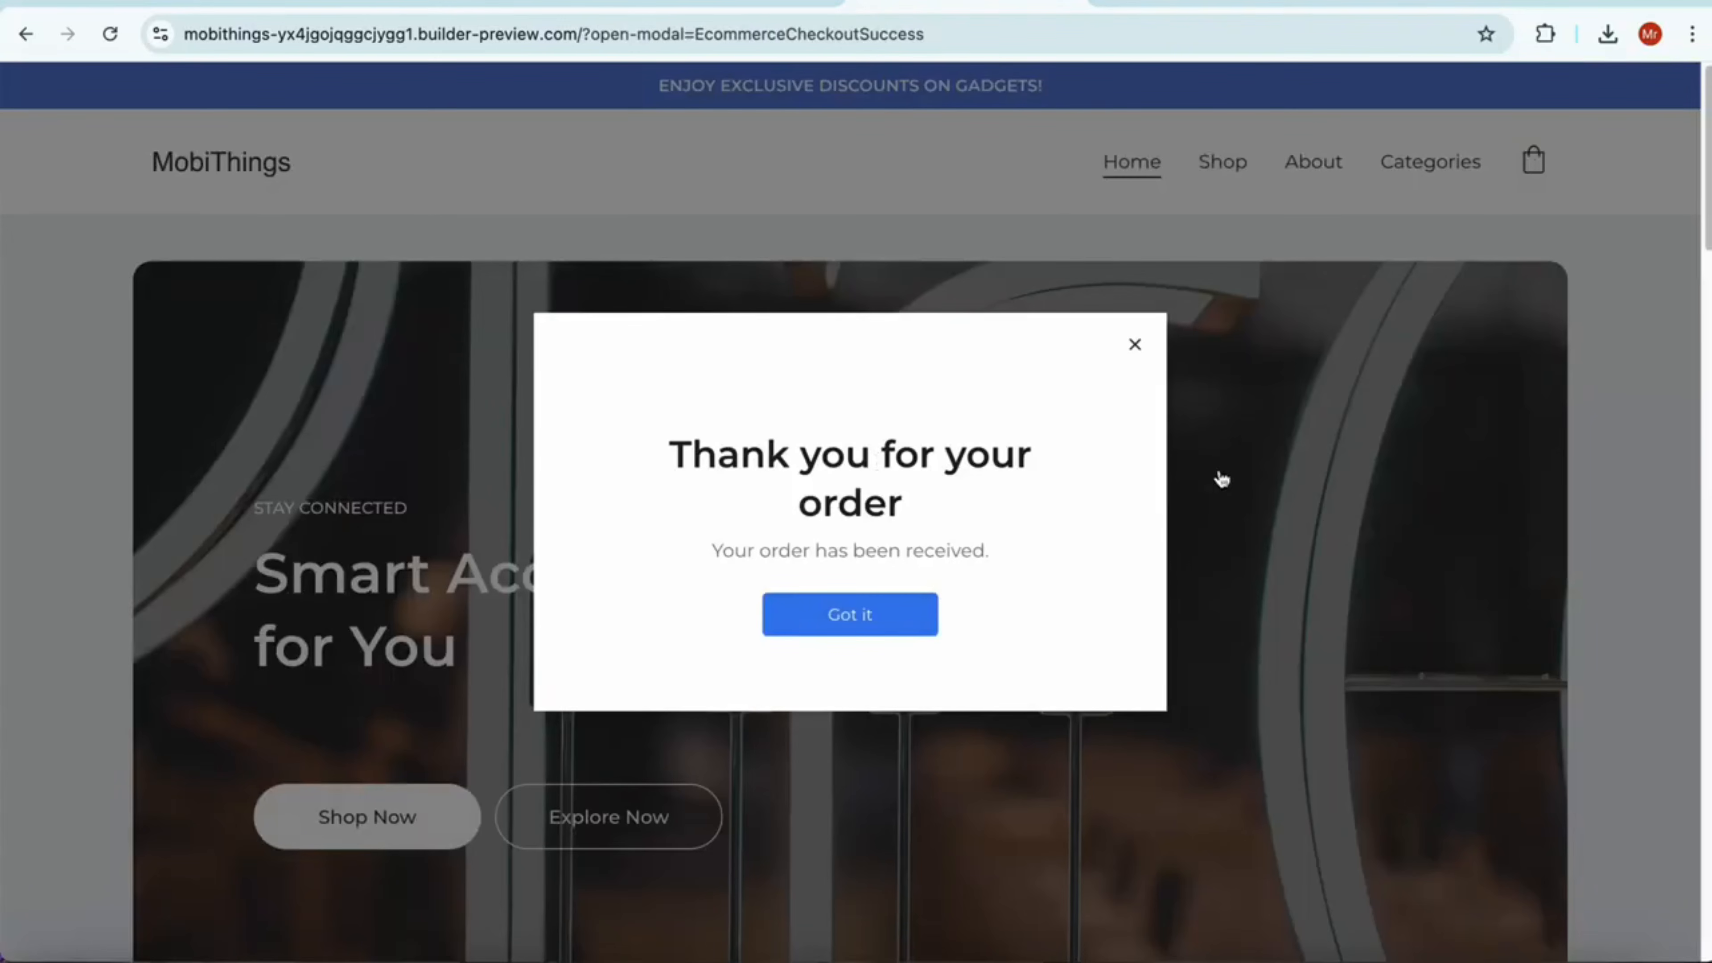
click(899, 627)
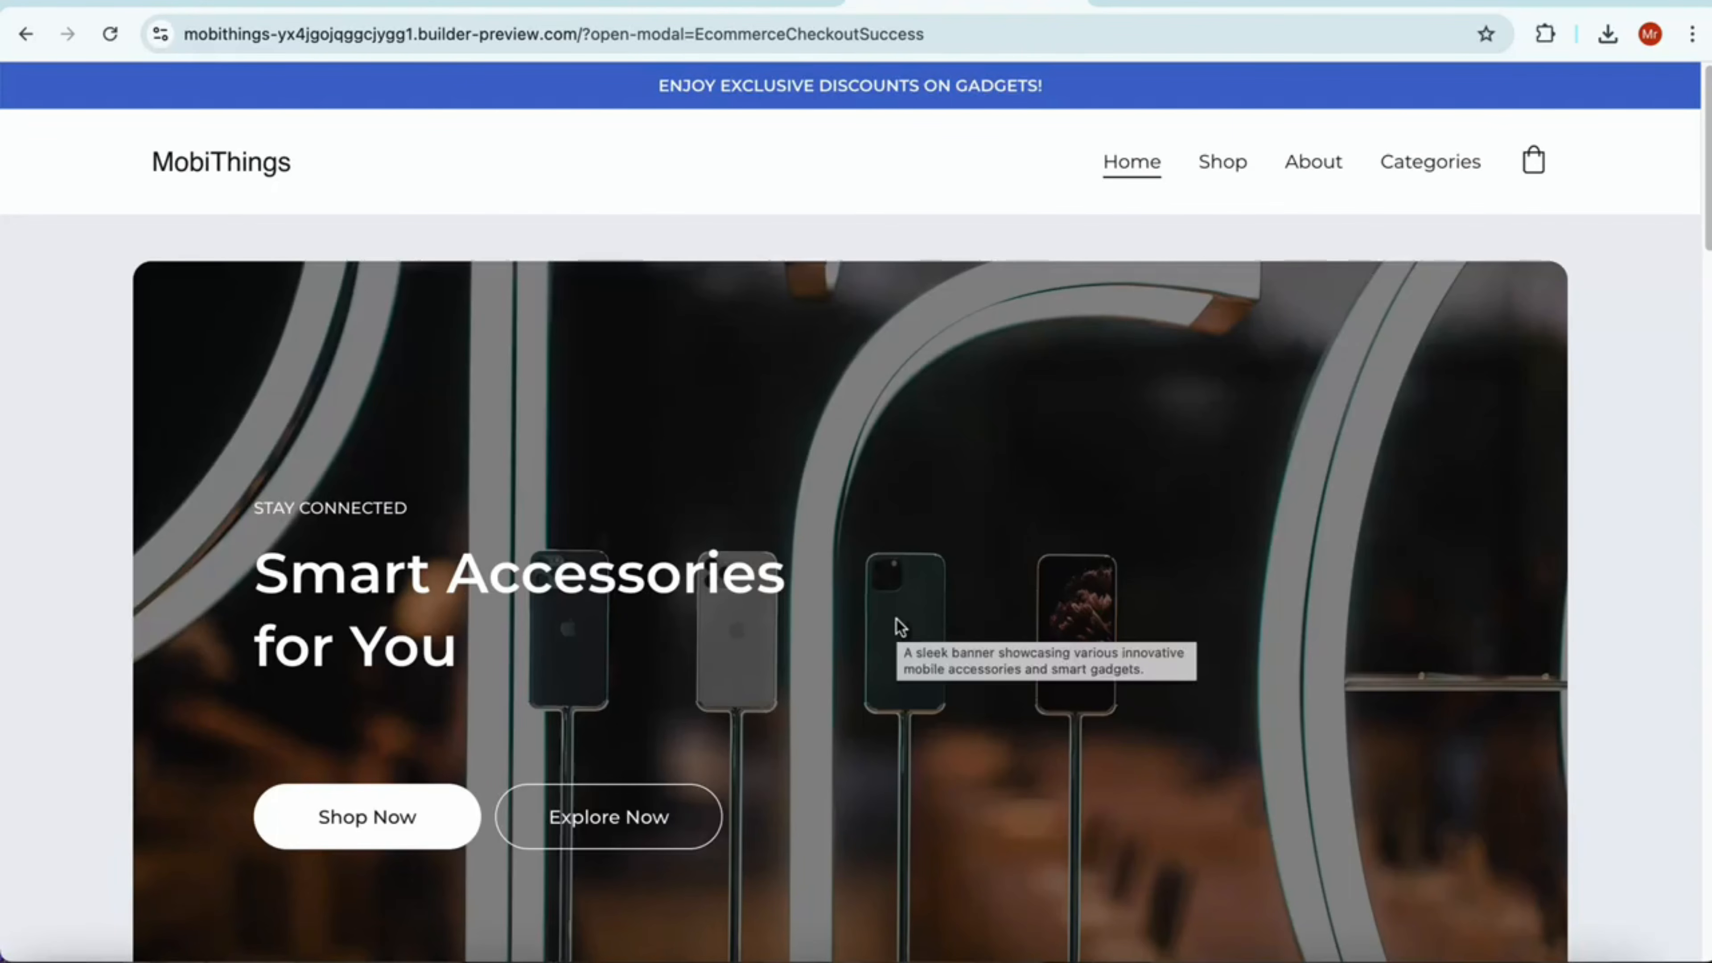
Return to the site editor and open the new order's details from the store orders
click(684, 7)
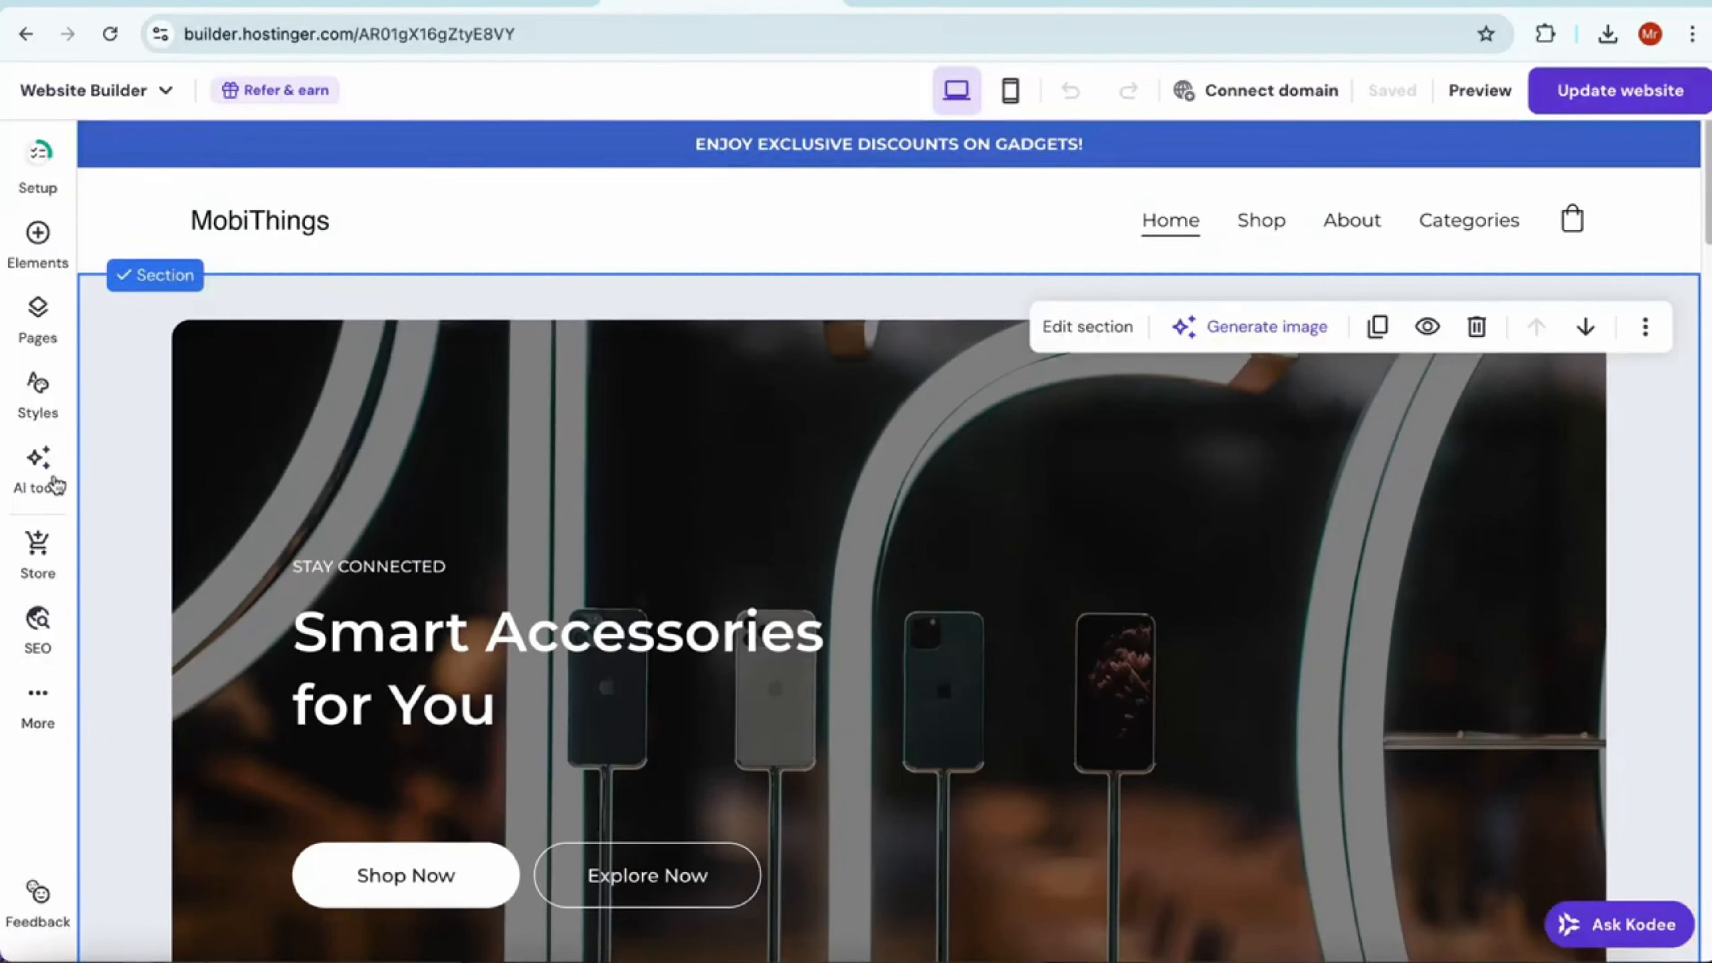
click(40, 552)
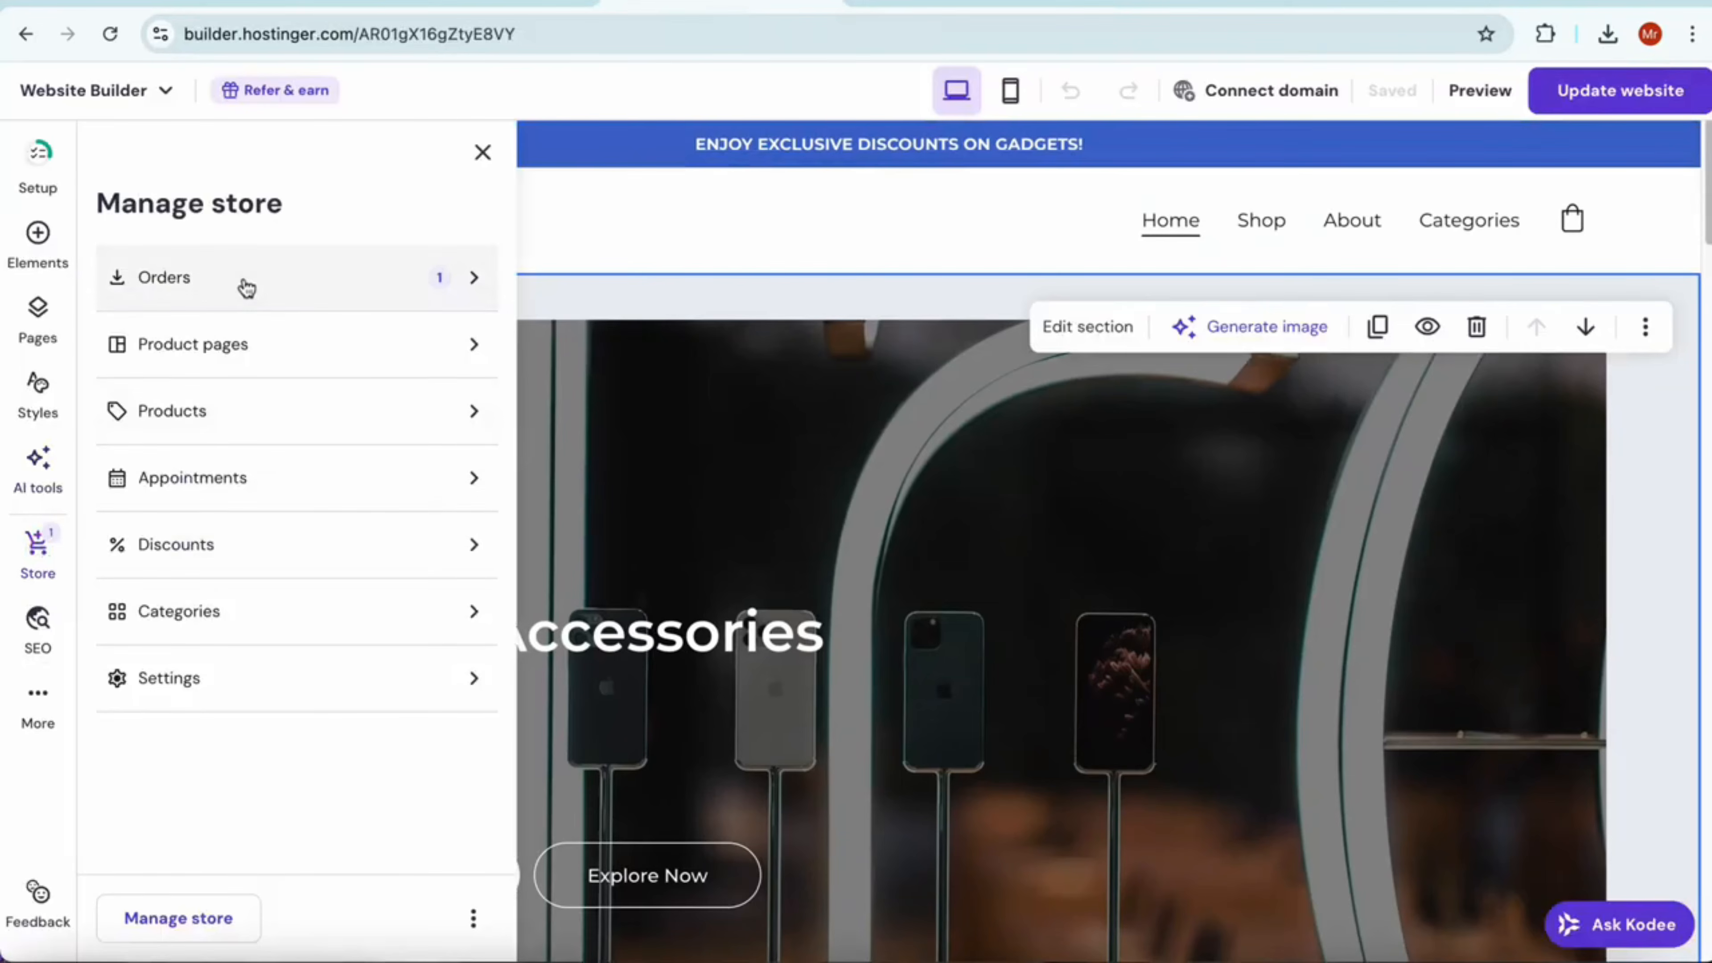
click(245, 283)
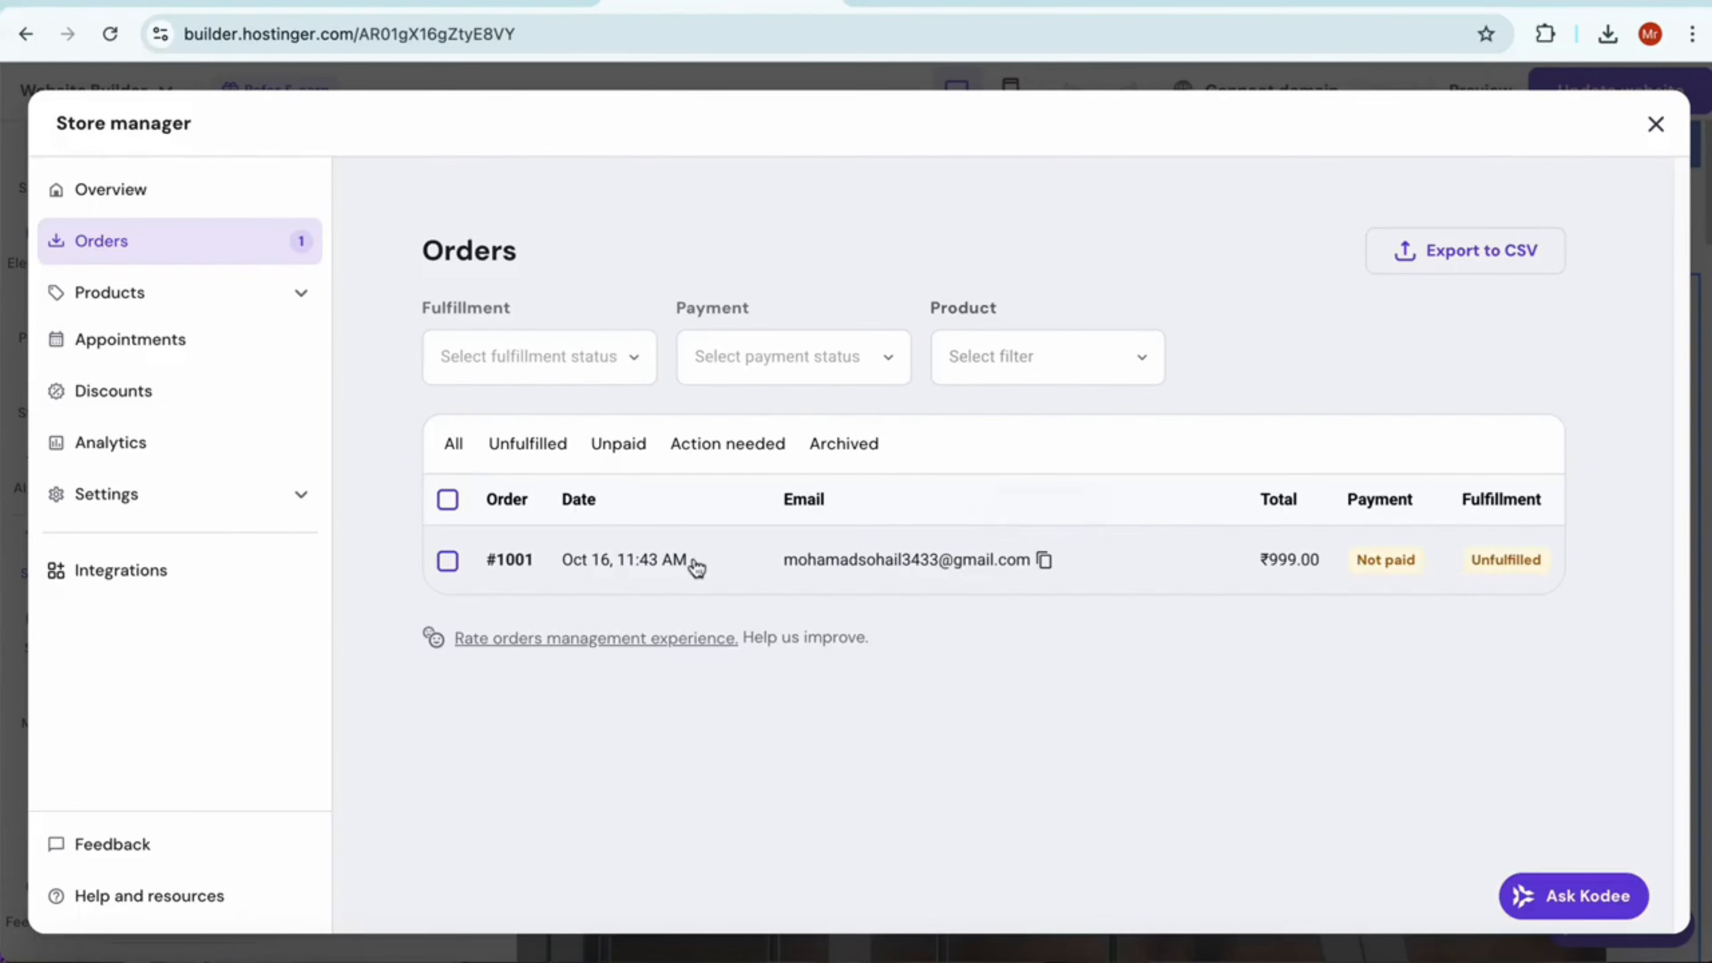
click(560, 568)
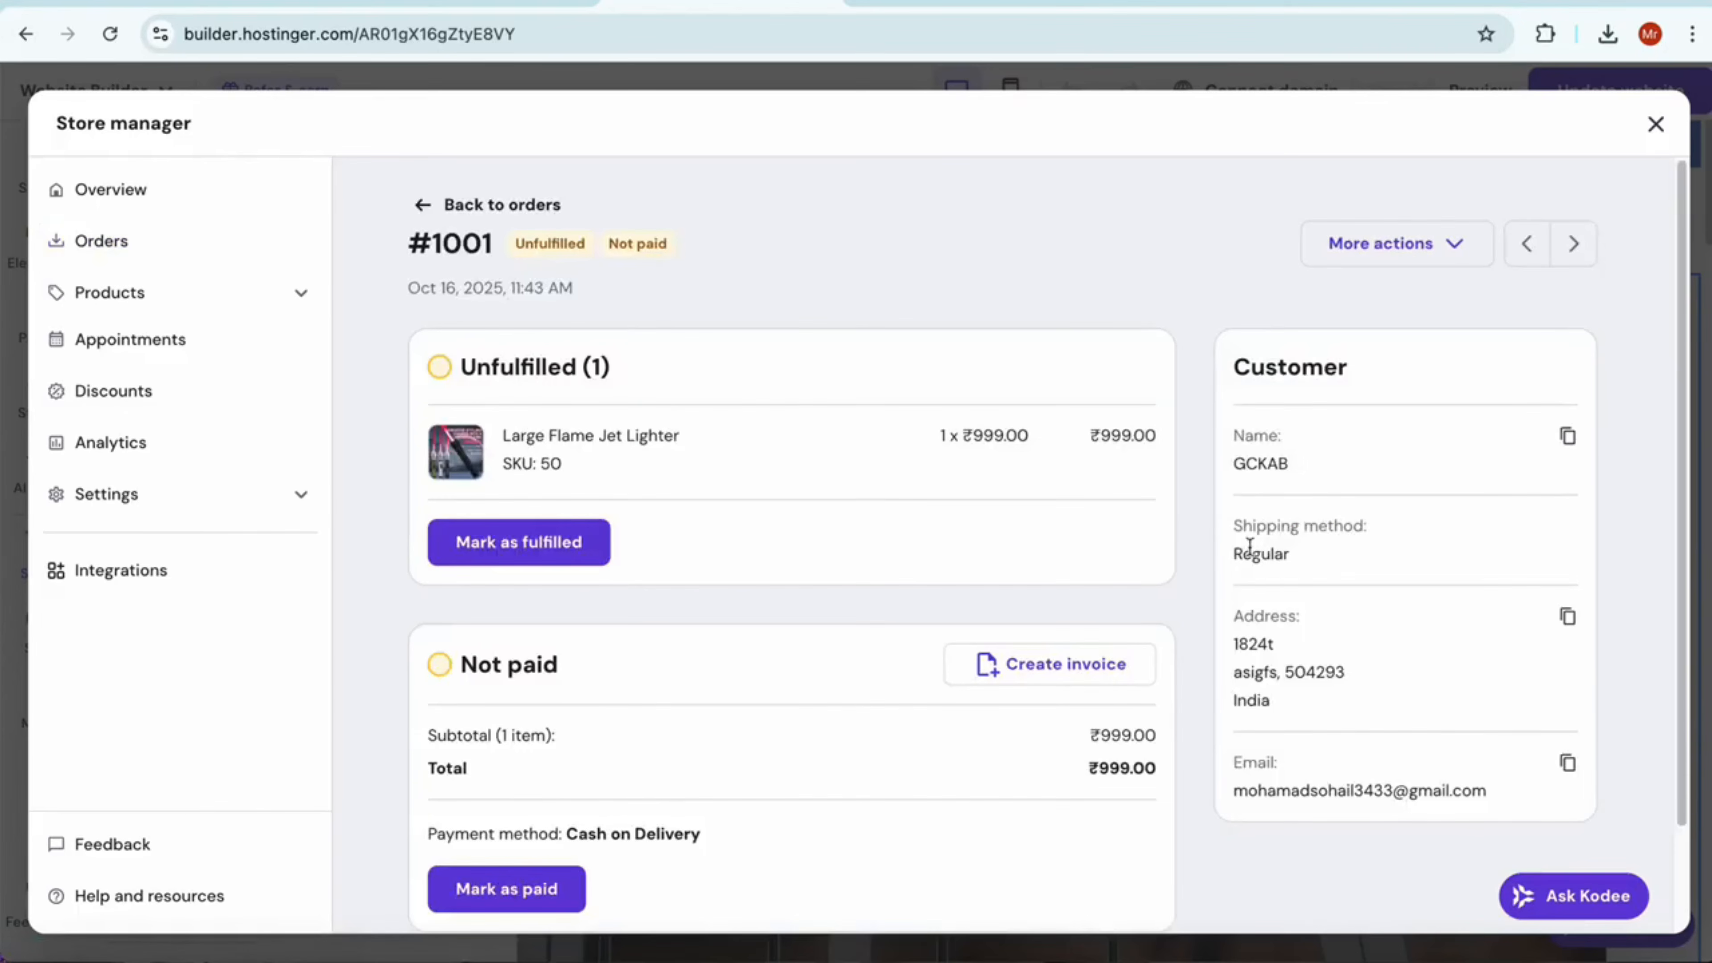
Review the order's customer, address, email and payment details, and go back to the home page in the editor
scroll(1254, 539, down, 1)
drag(1305, 432, 1237, 437)
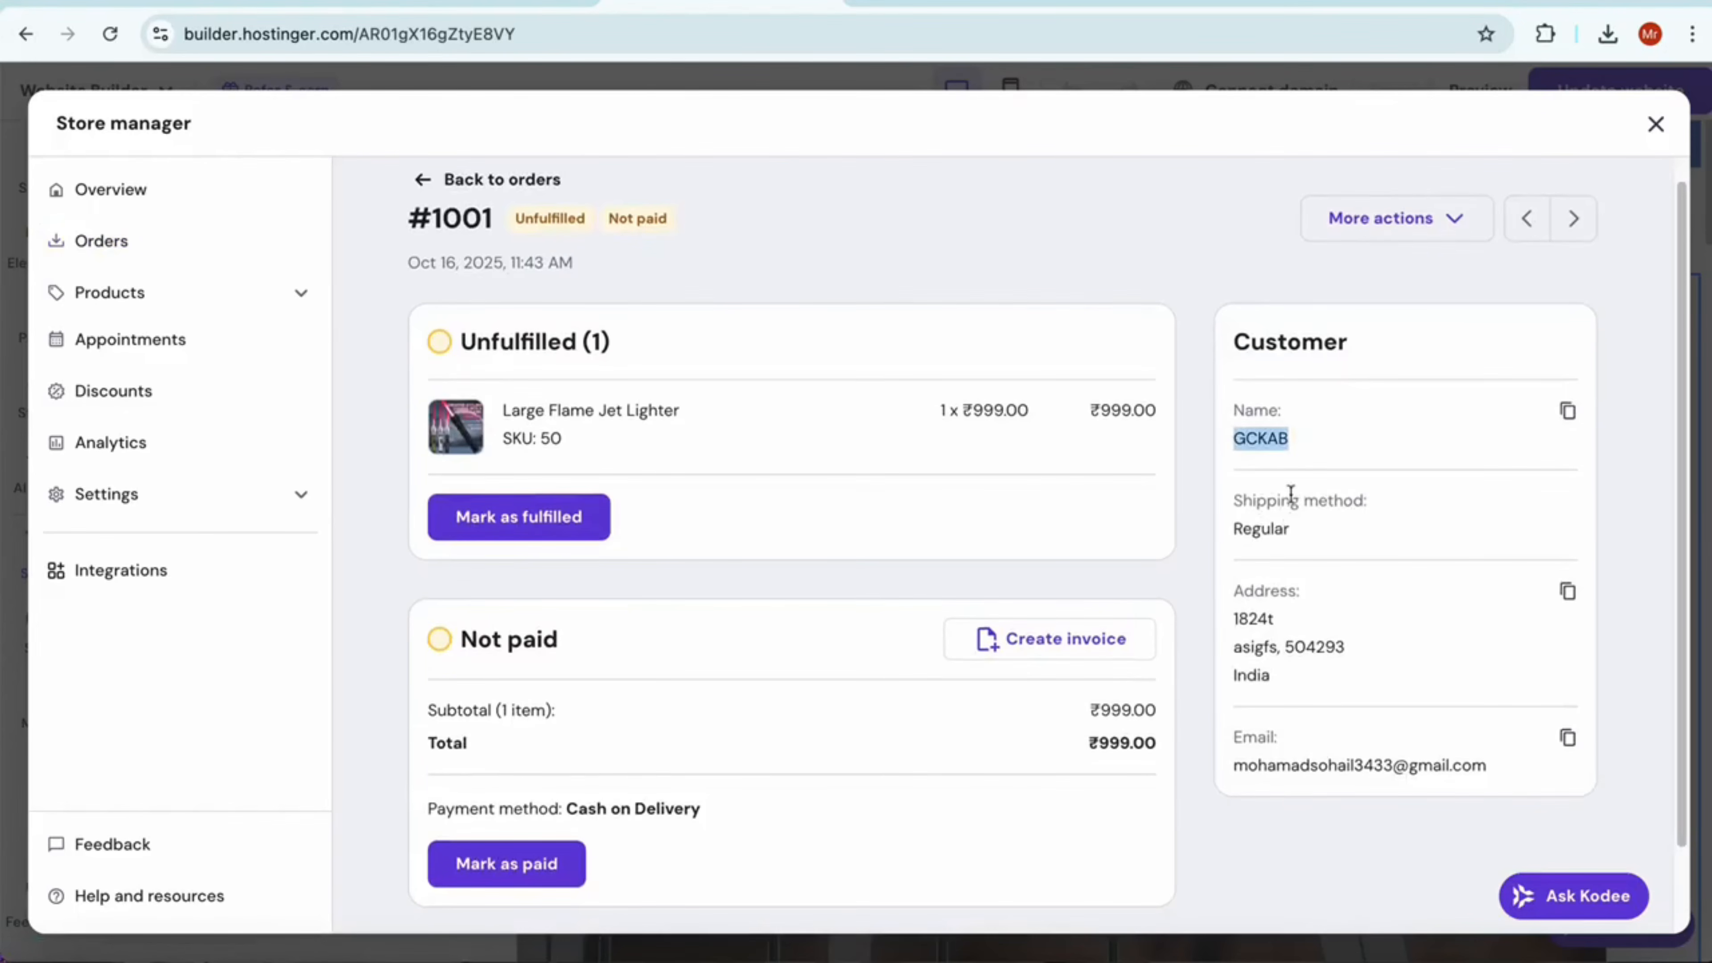
drag(1292, 673, 1225, 612)
click(1364, 740)
scroll(811, 383, down, 2)
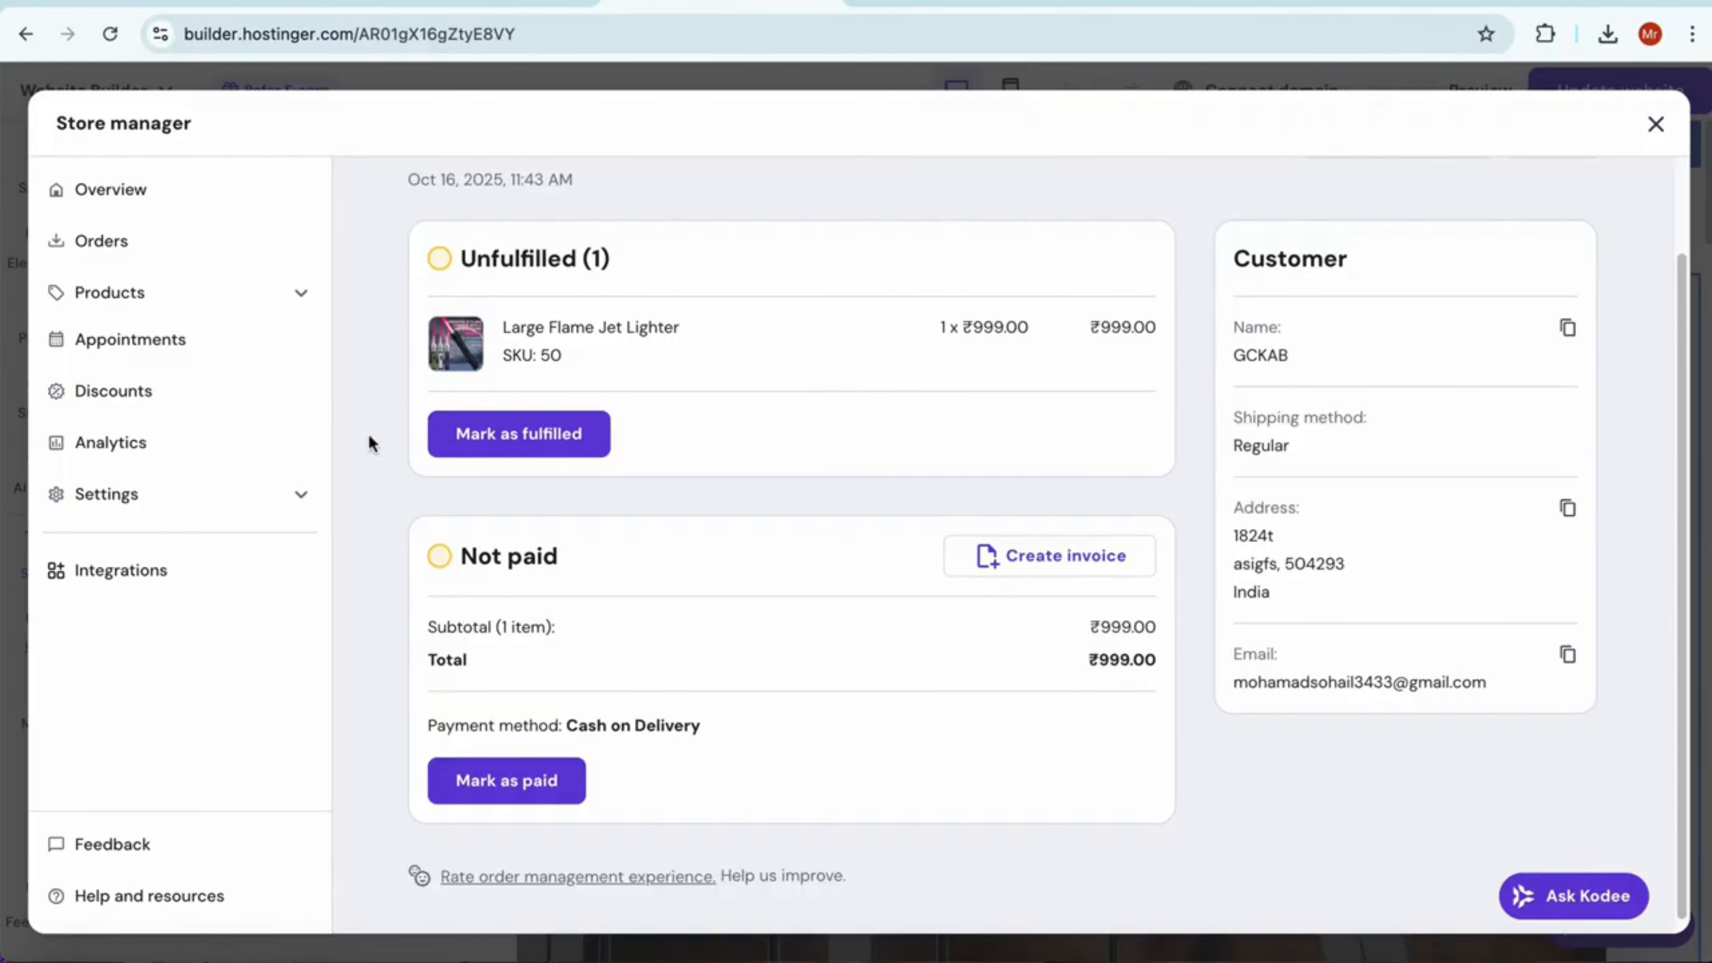
key(Escape)
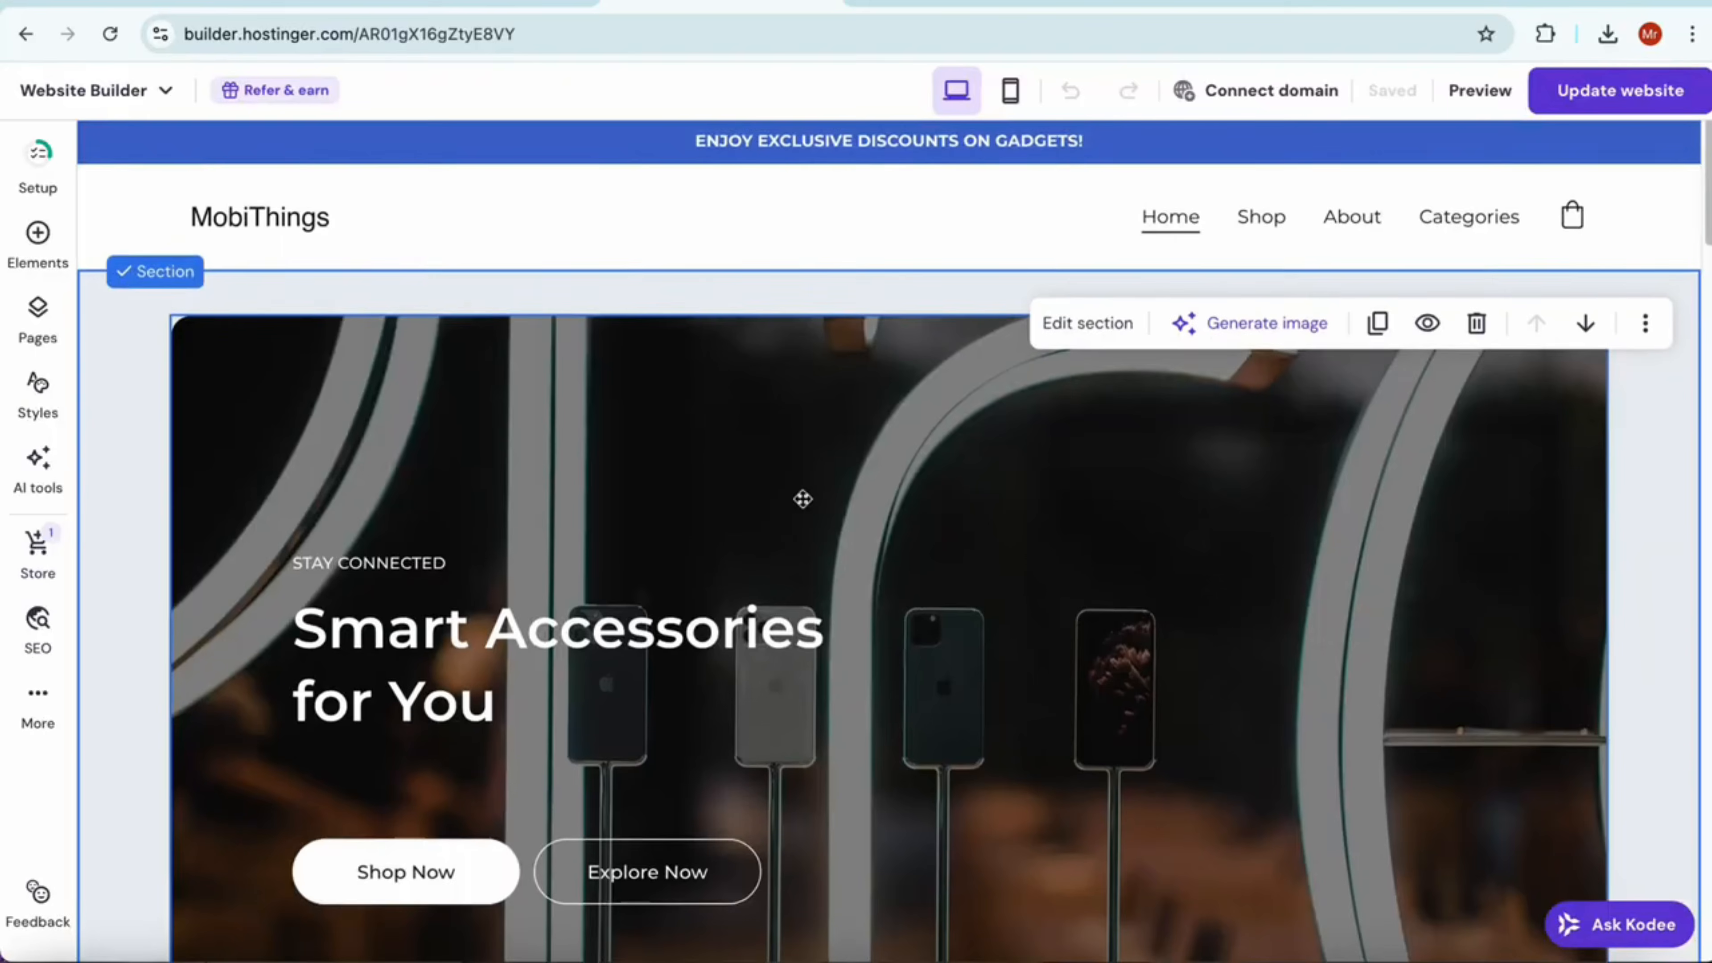
scroll(802, 497, down, 4)
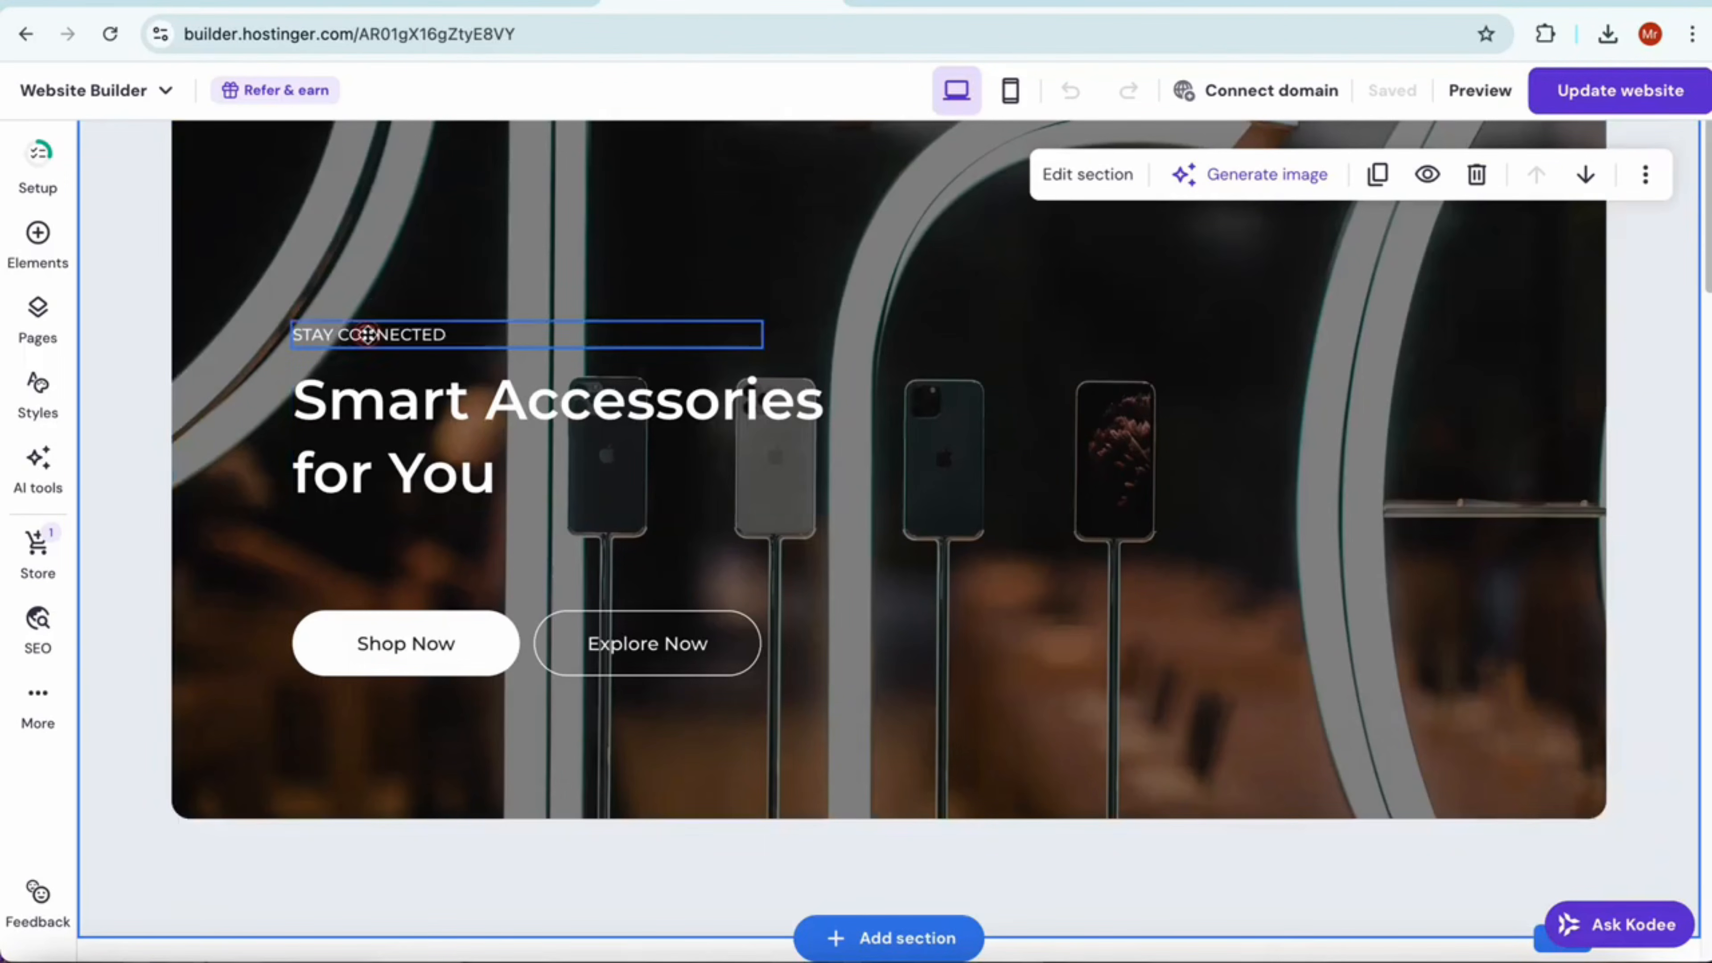
Change the home page hero heading to "MobiThings" and check the Shop Now and Explore Now buttons beneath it
click(367, 334)
click(574, 447)
click(574, 446)
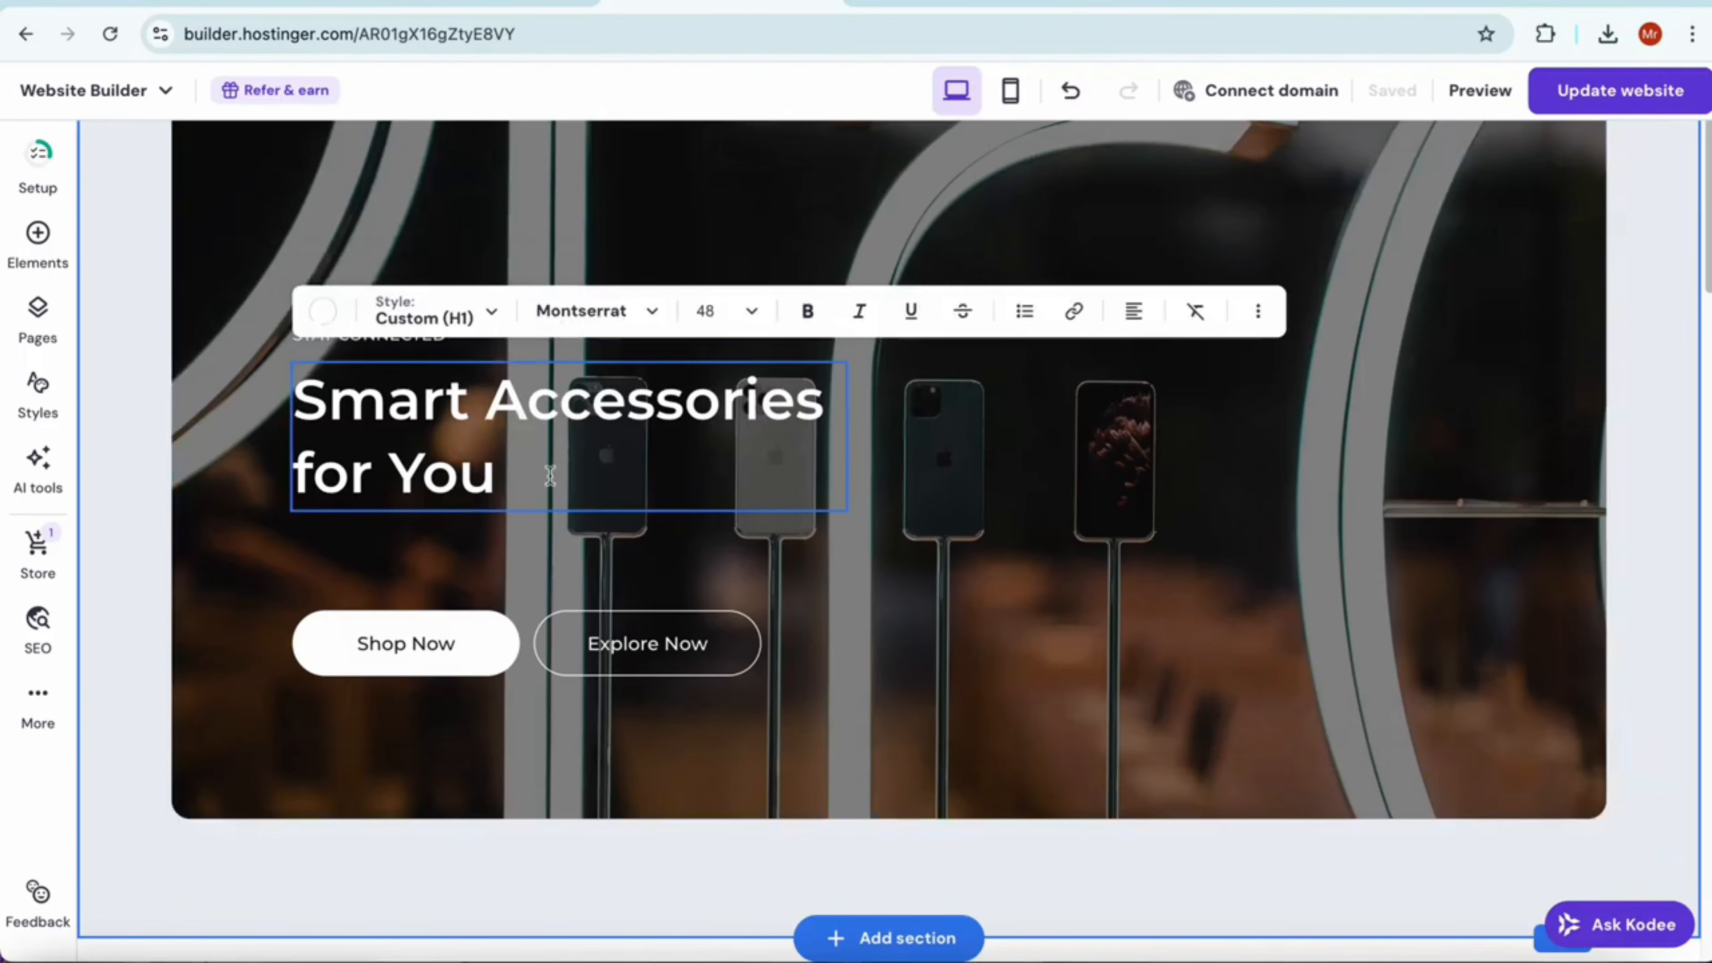
drag(550, 476, 242, 395)
text(MobiThings)
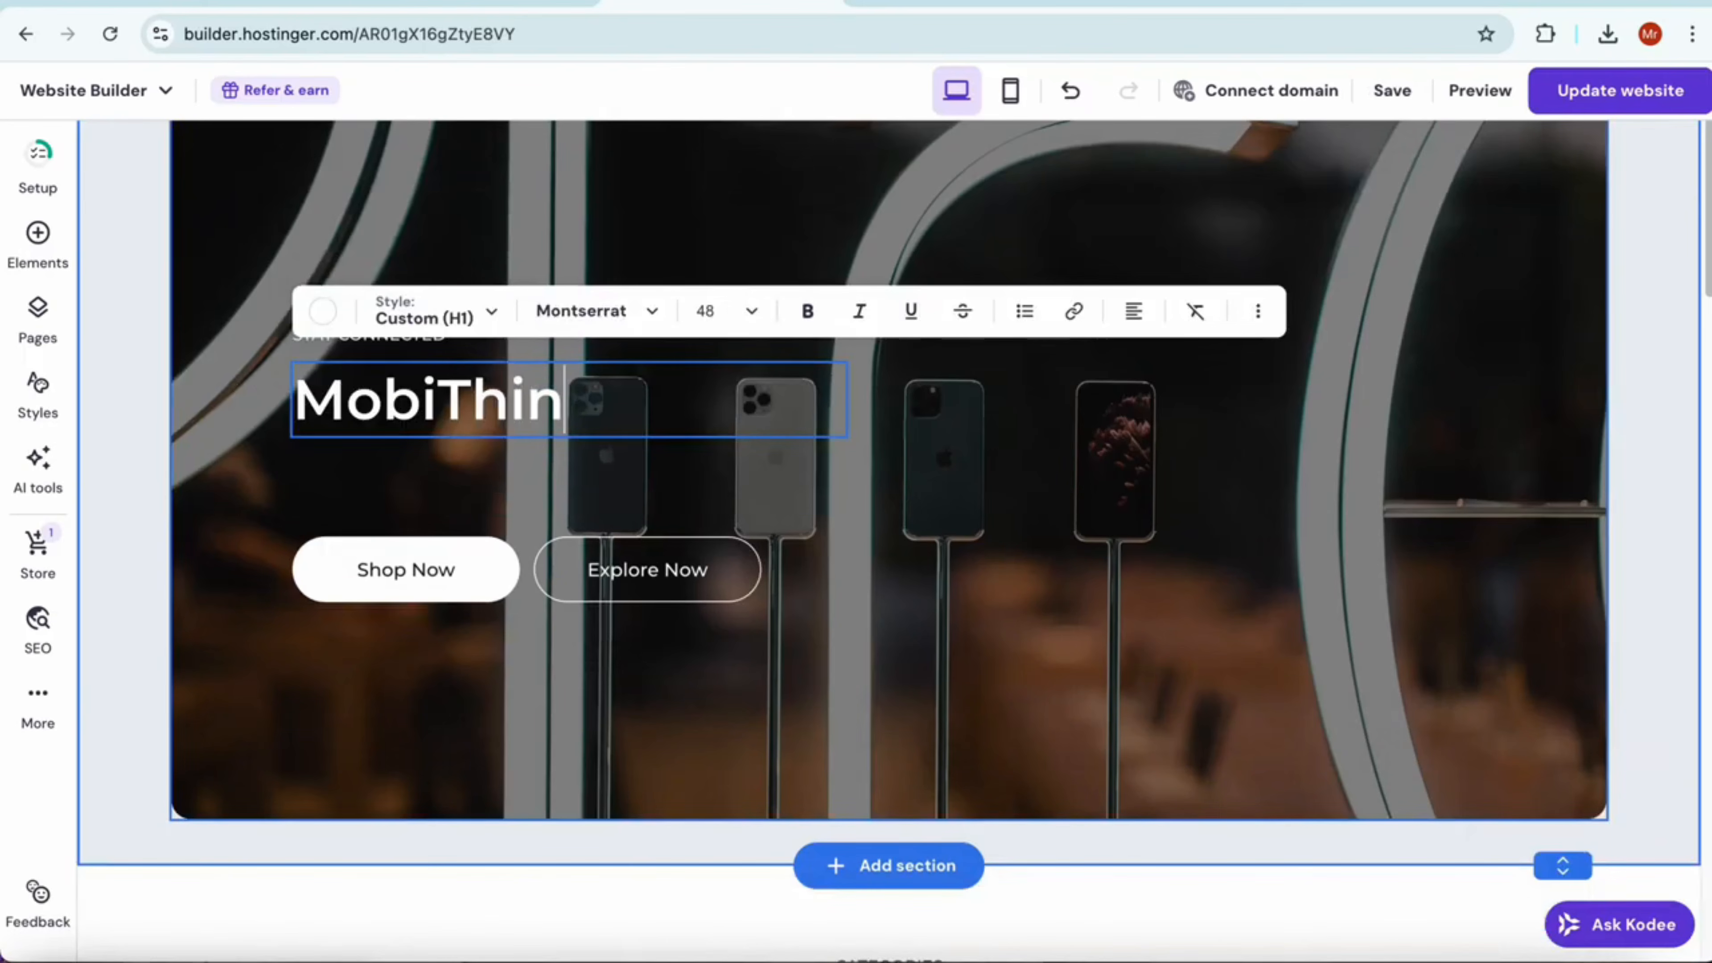
click(1046, 504)
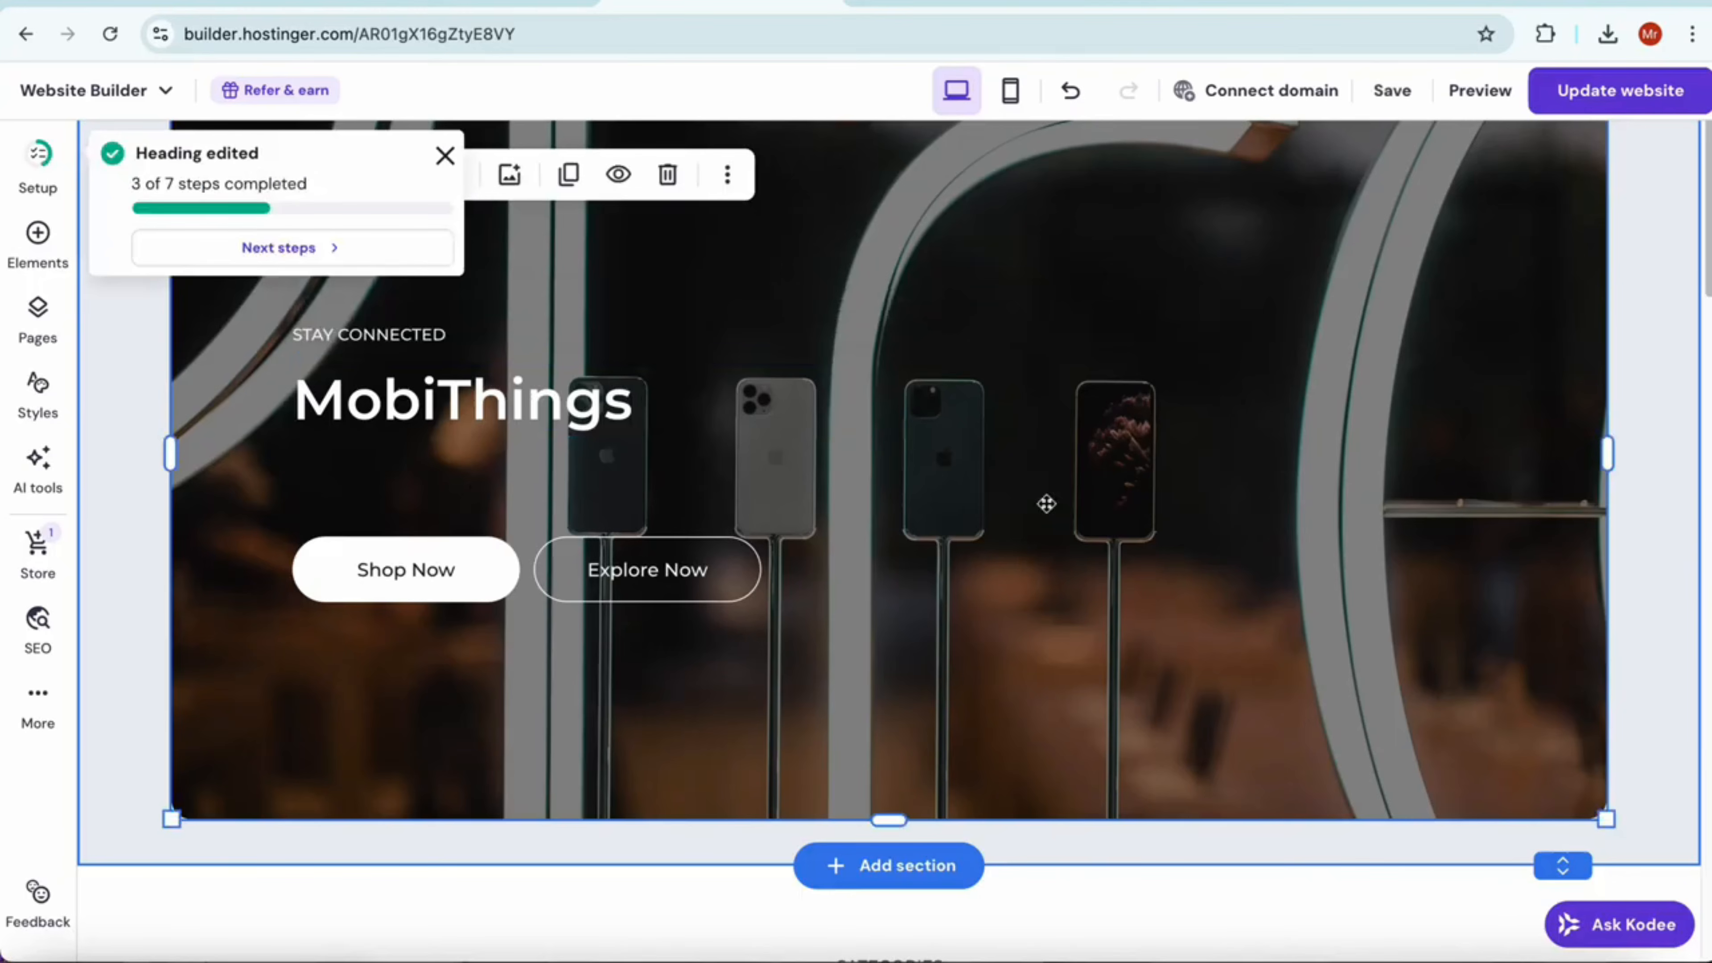
scroll(1058, 539, down, 2)
scroll(1146, 573, up, 2)
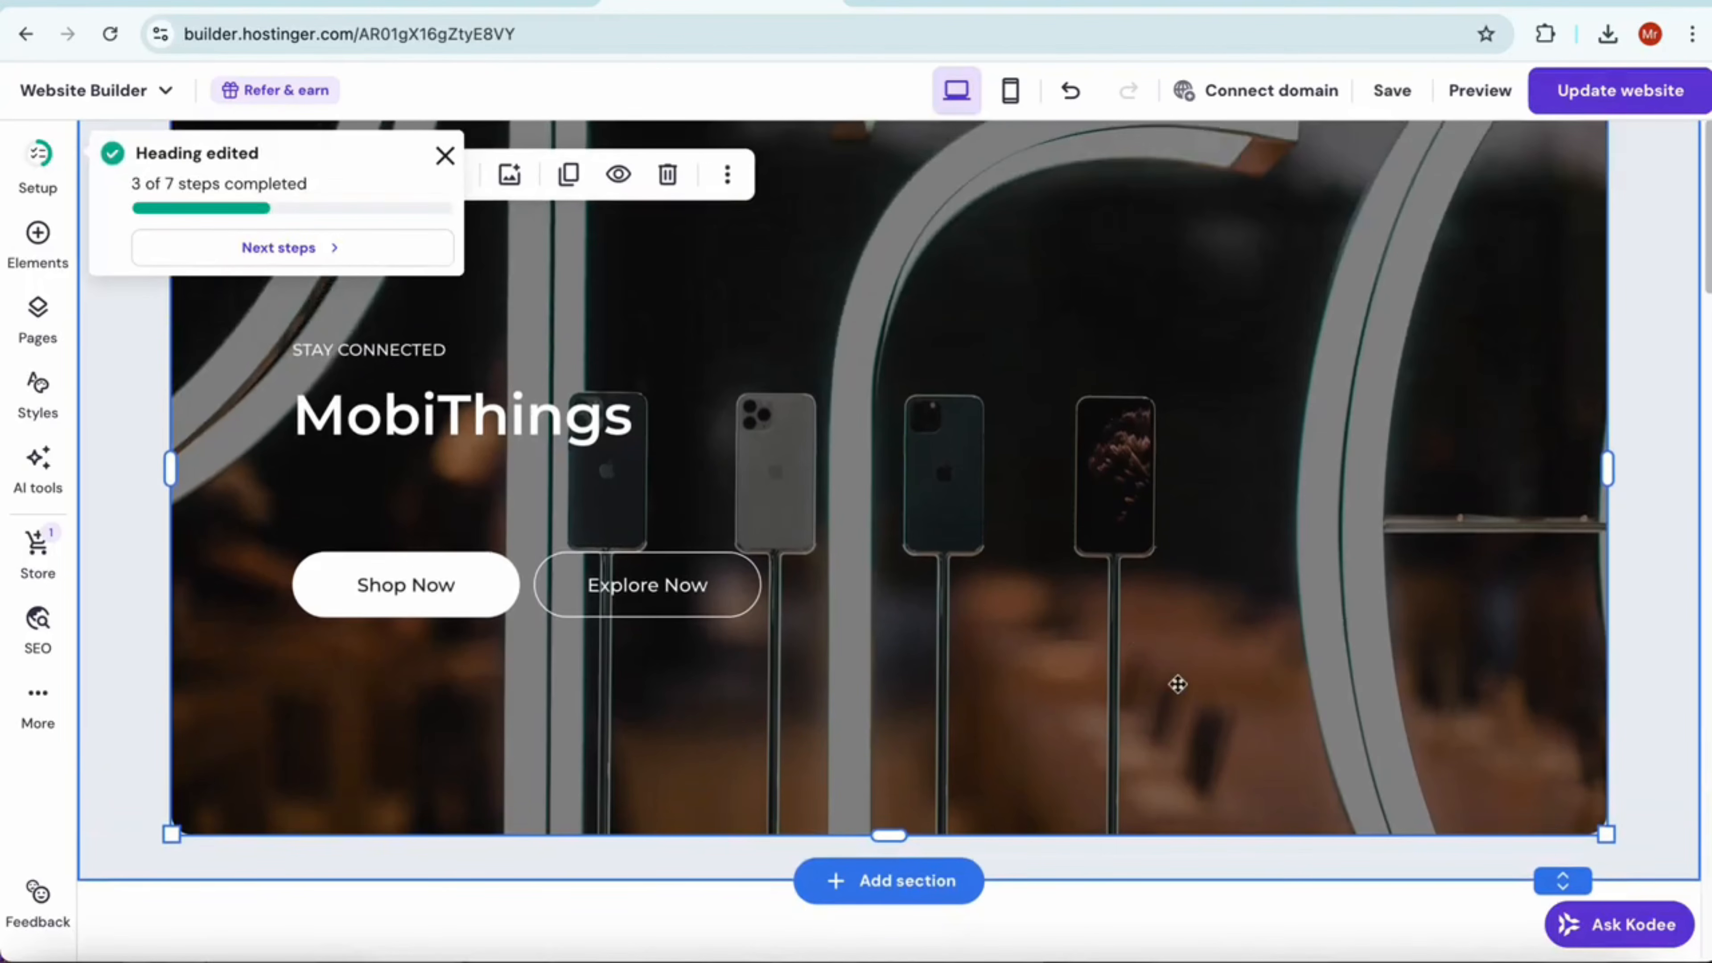
click(438, 593)
click(646, 594)
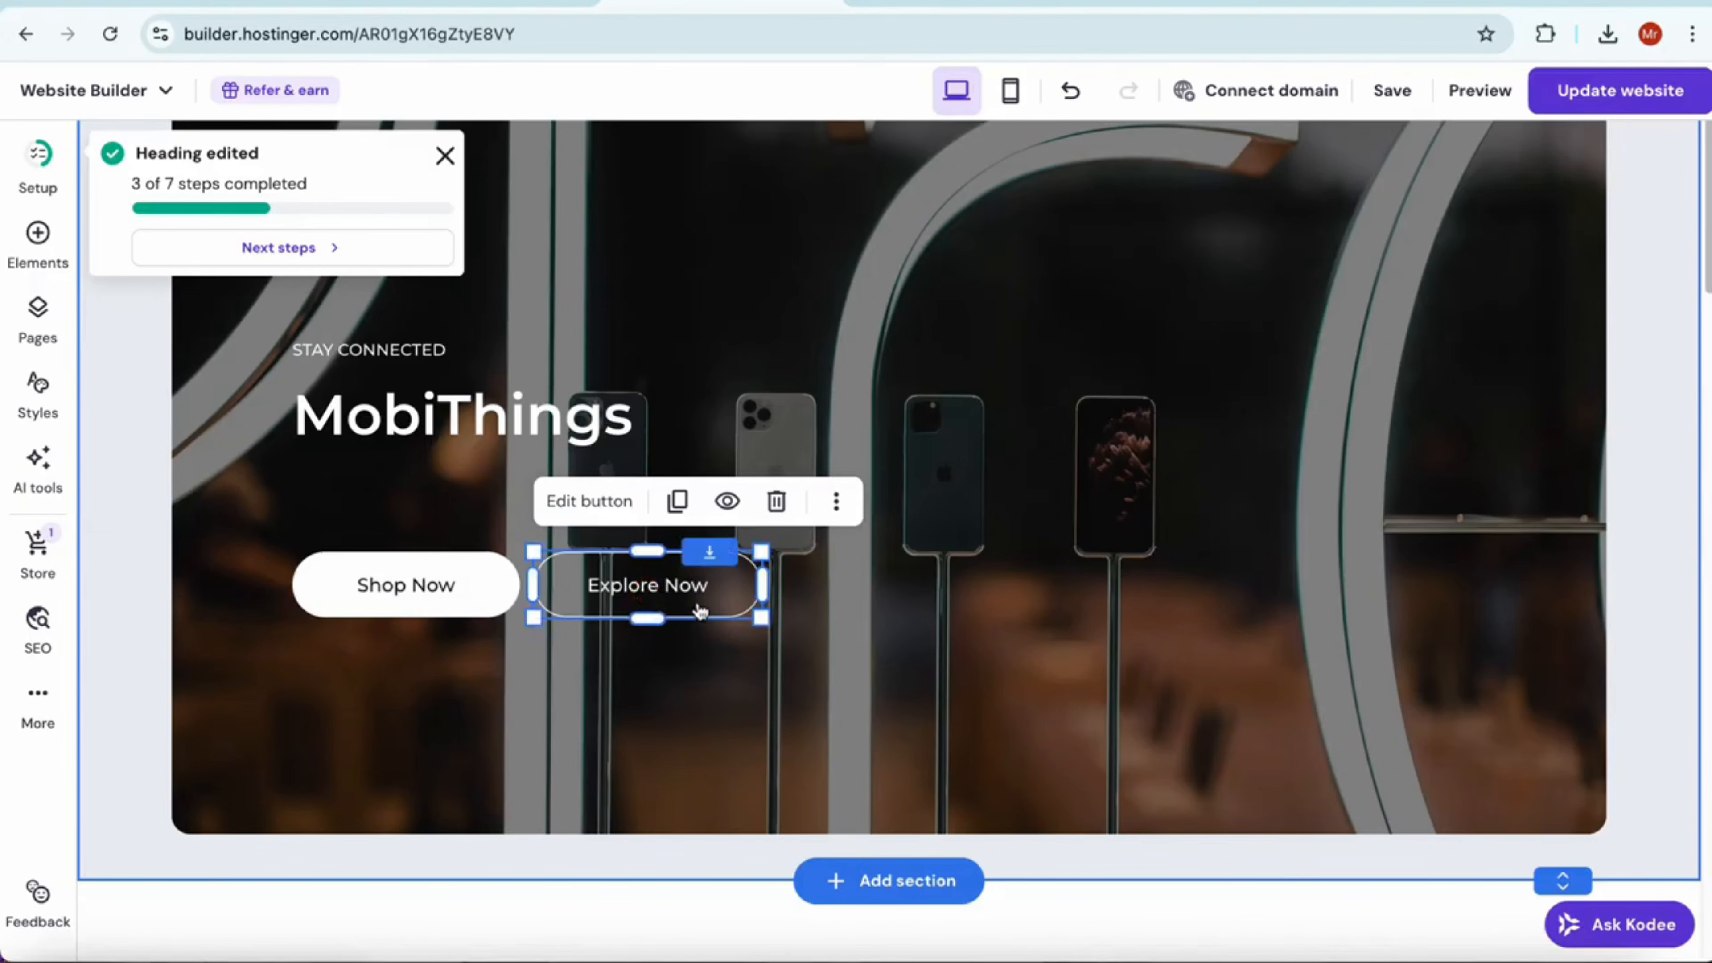
Replace the large Gadgets category image in the home page's Shop section with the jet lighter picture from the media library
scroll(843, 708, down, 10)
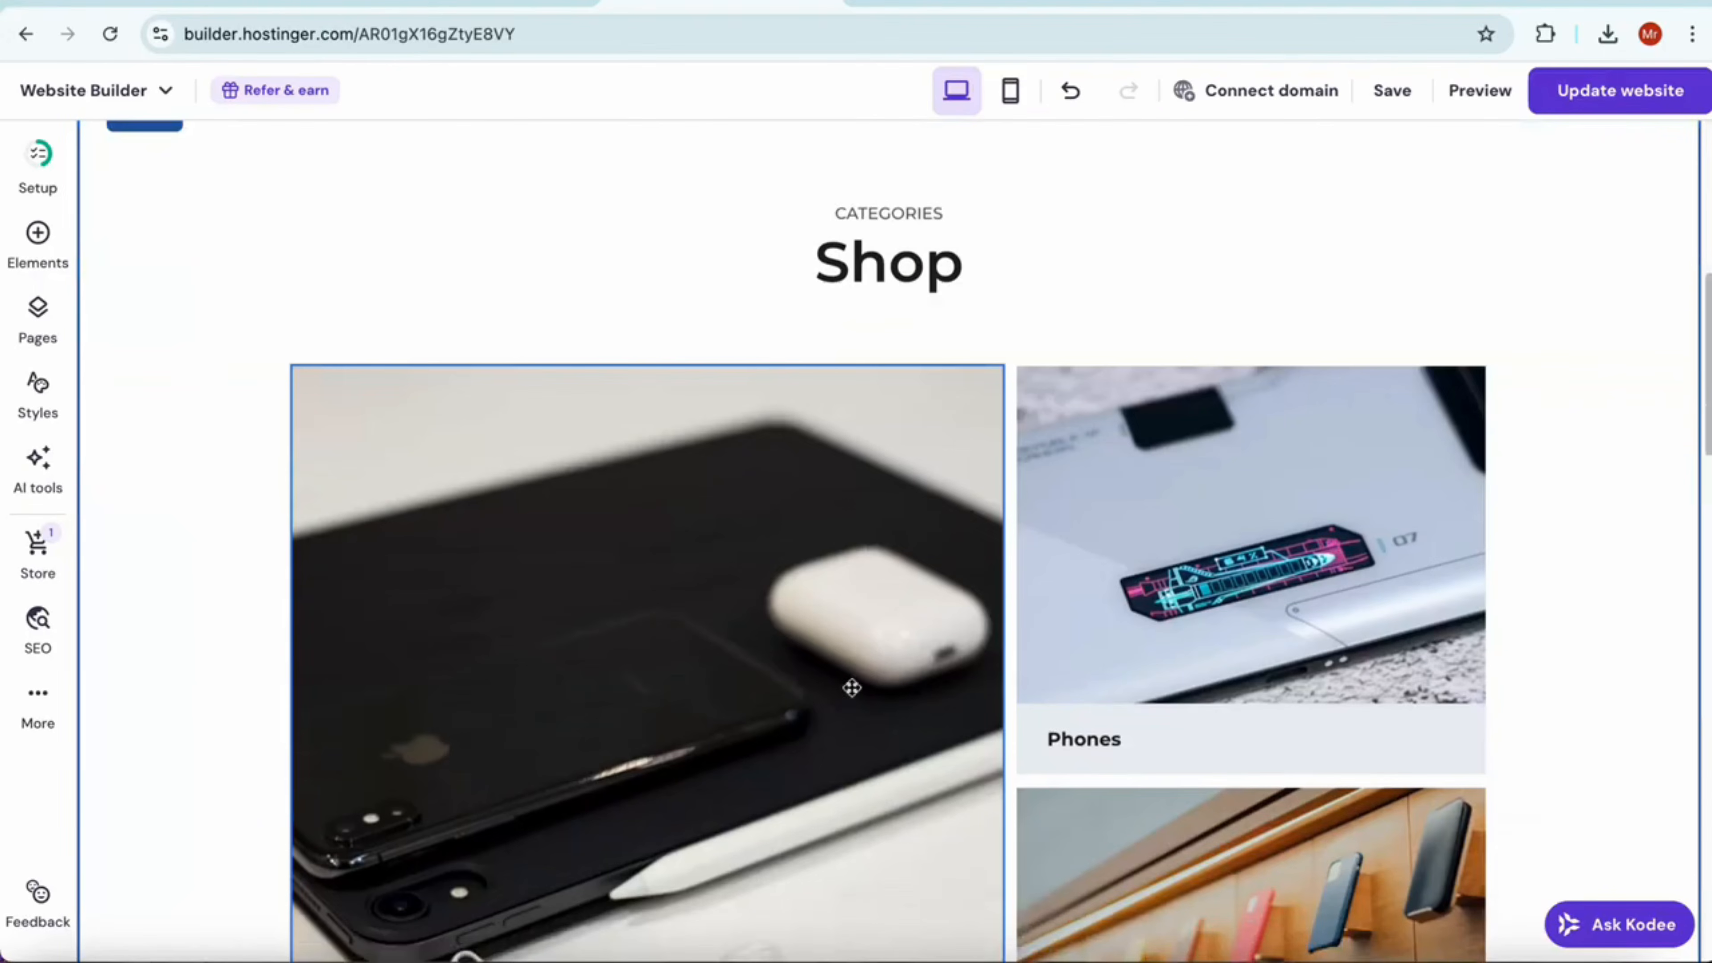
click(760, 648)
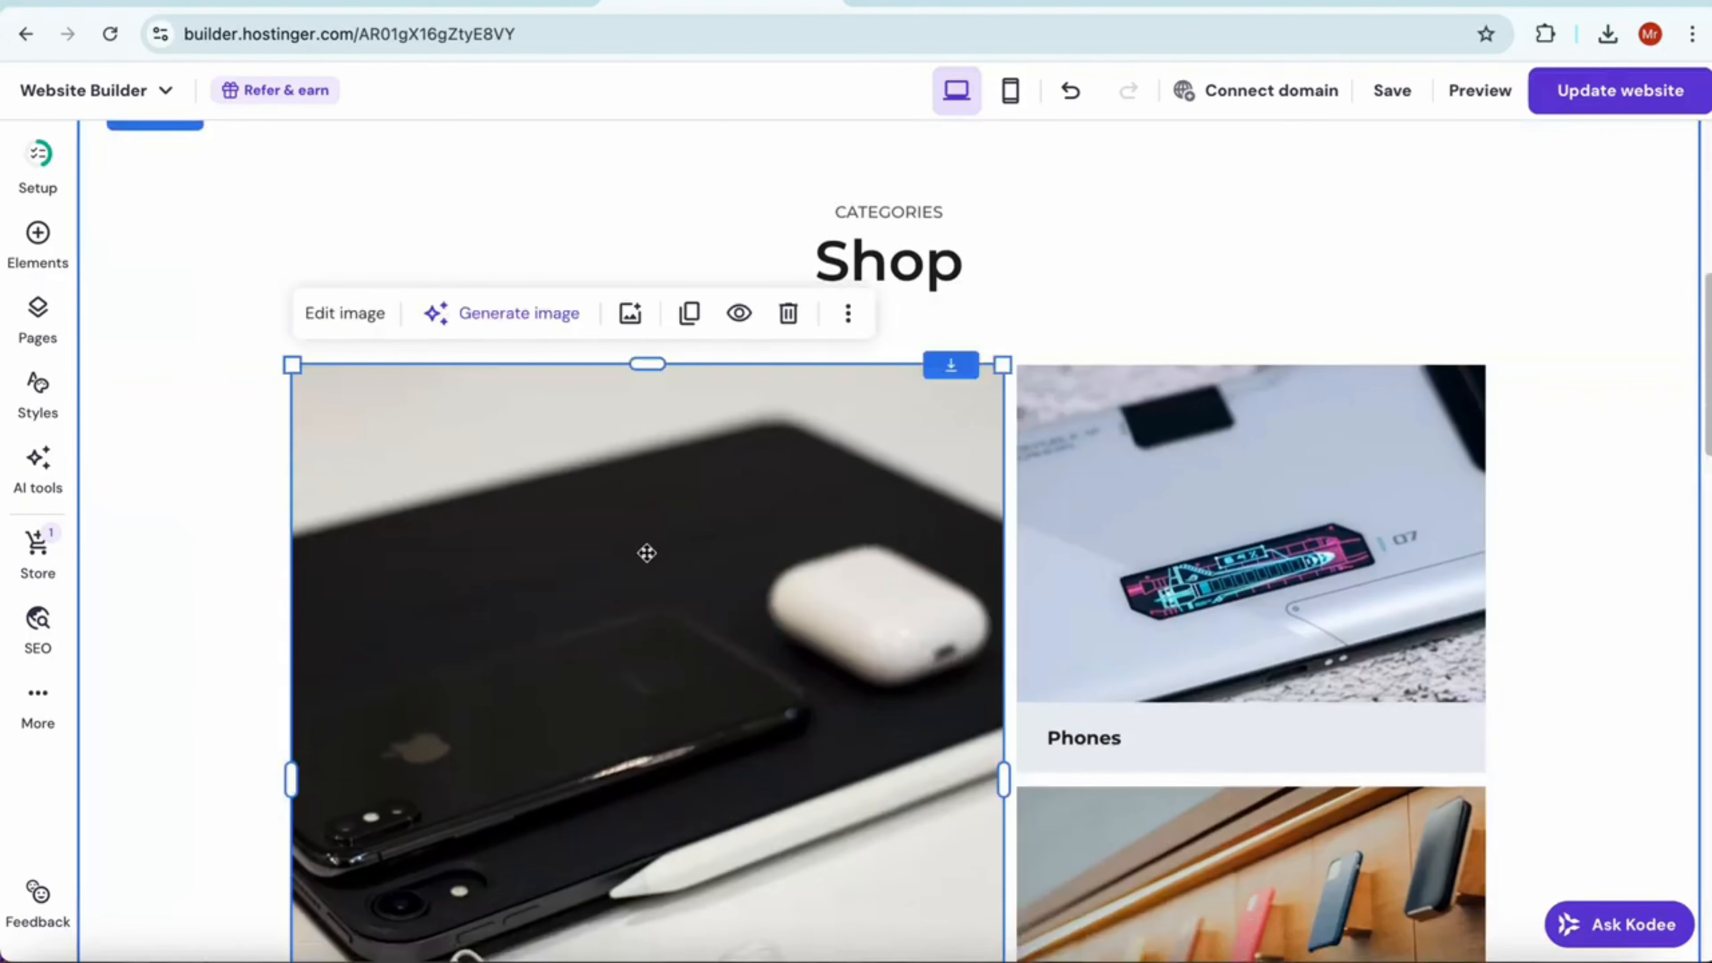
click(364, 313)
click(1233, 579)
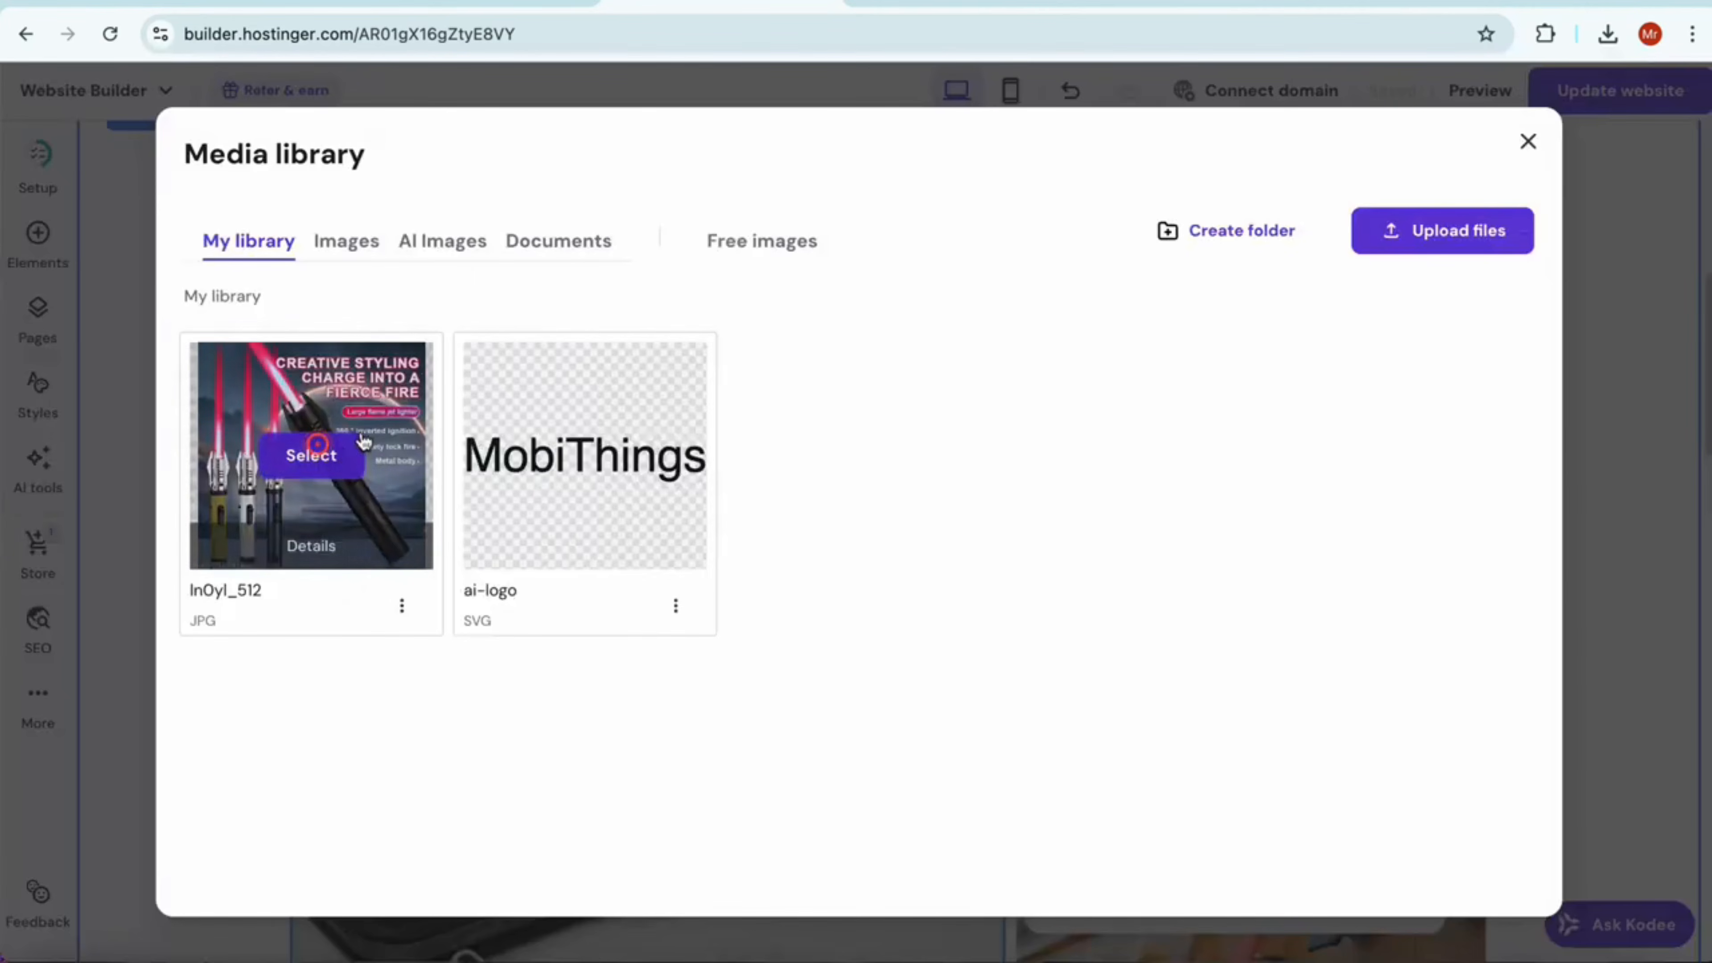
click(306, 453)
Look over the replaced image, the product listing and the footer's support phone and email texts on the home page
scroll(742, 540, down, 3)
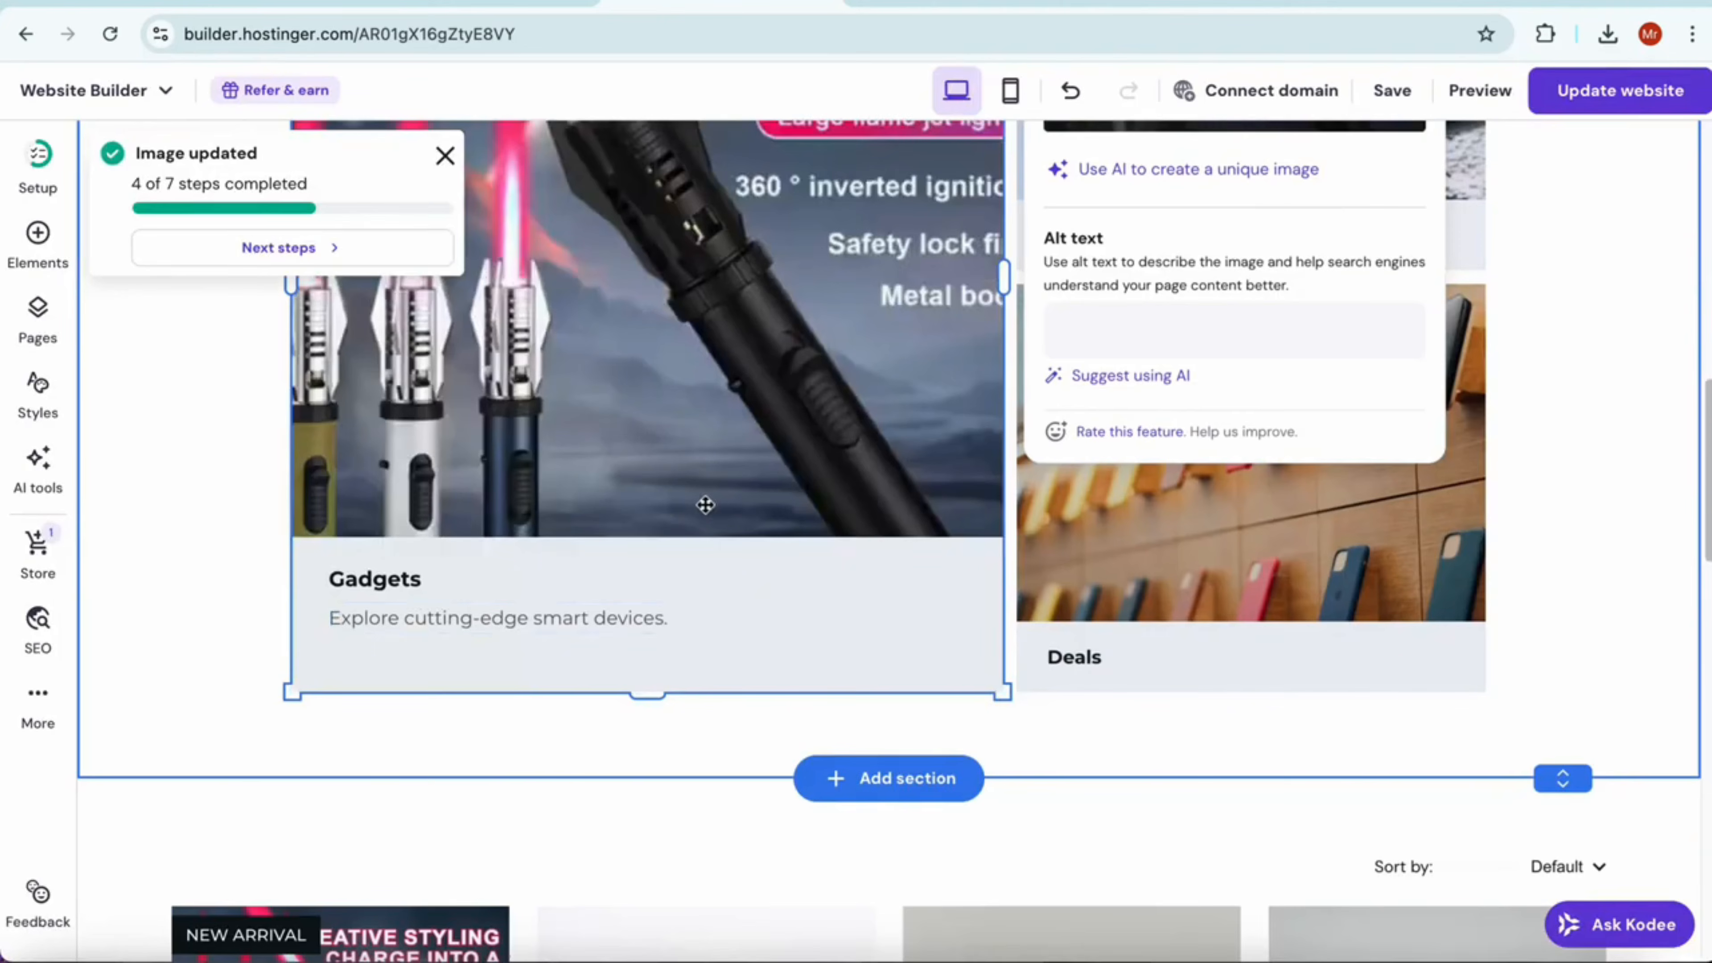
scroll(781, 588, up, 5)
scroll(1234, 624, down, 15)
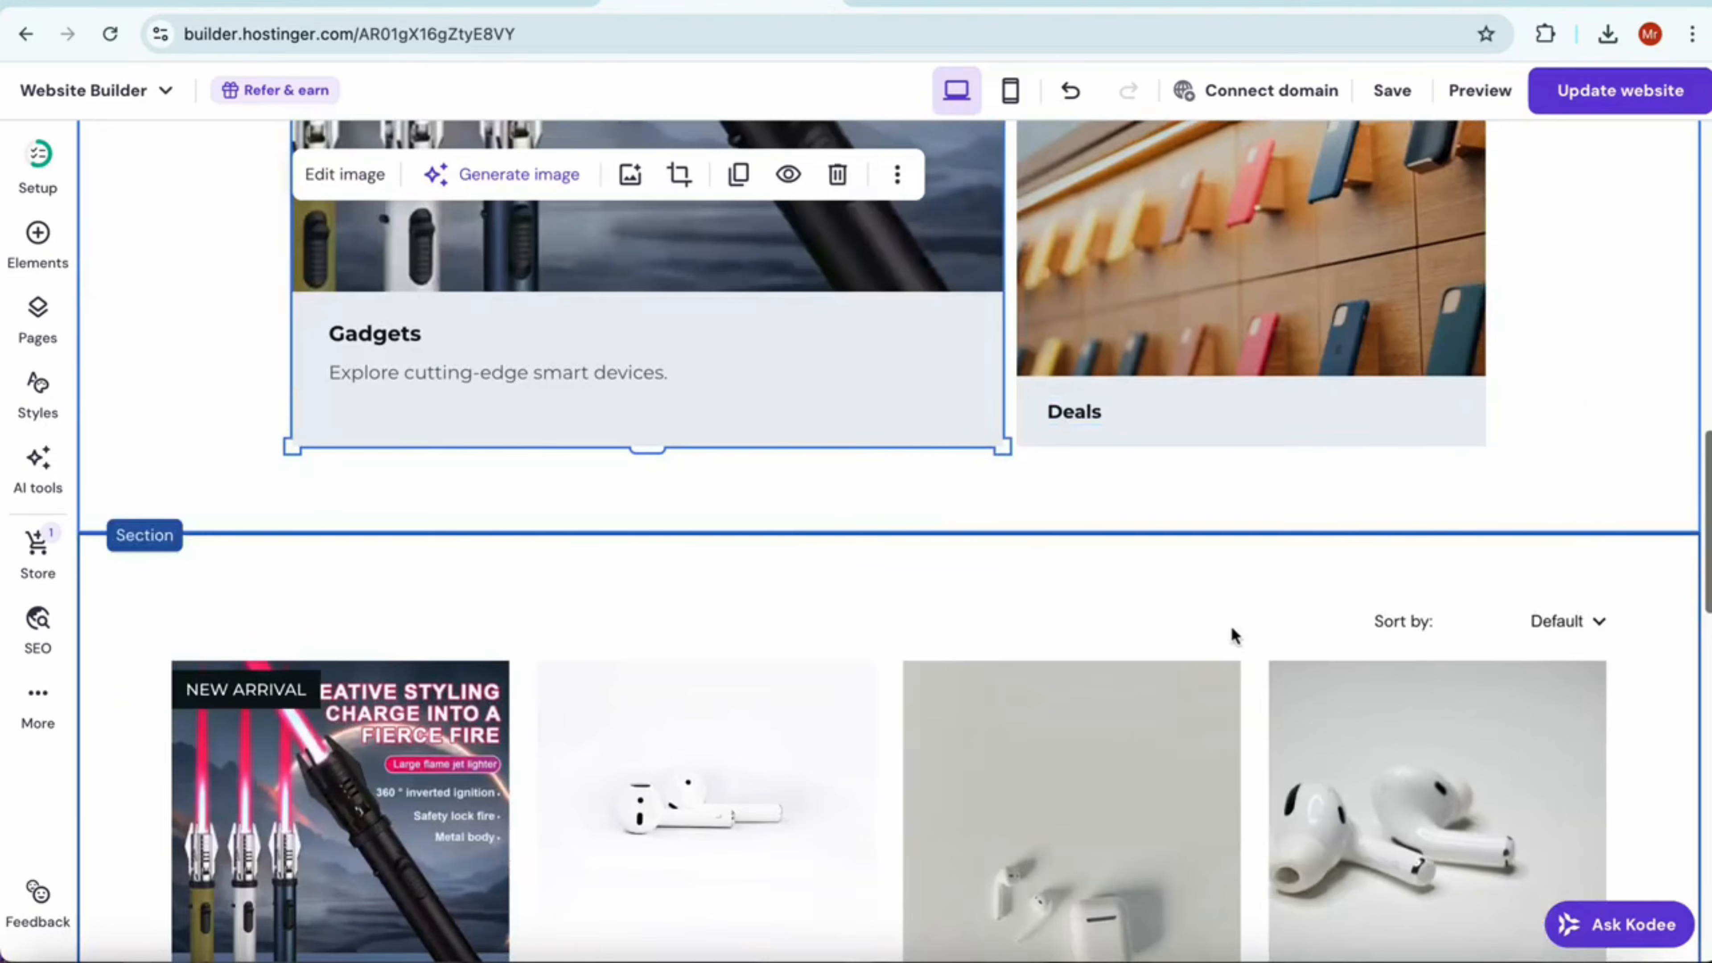
scroll(928, 605, down, 16)
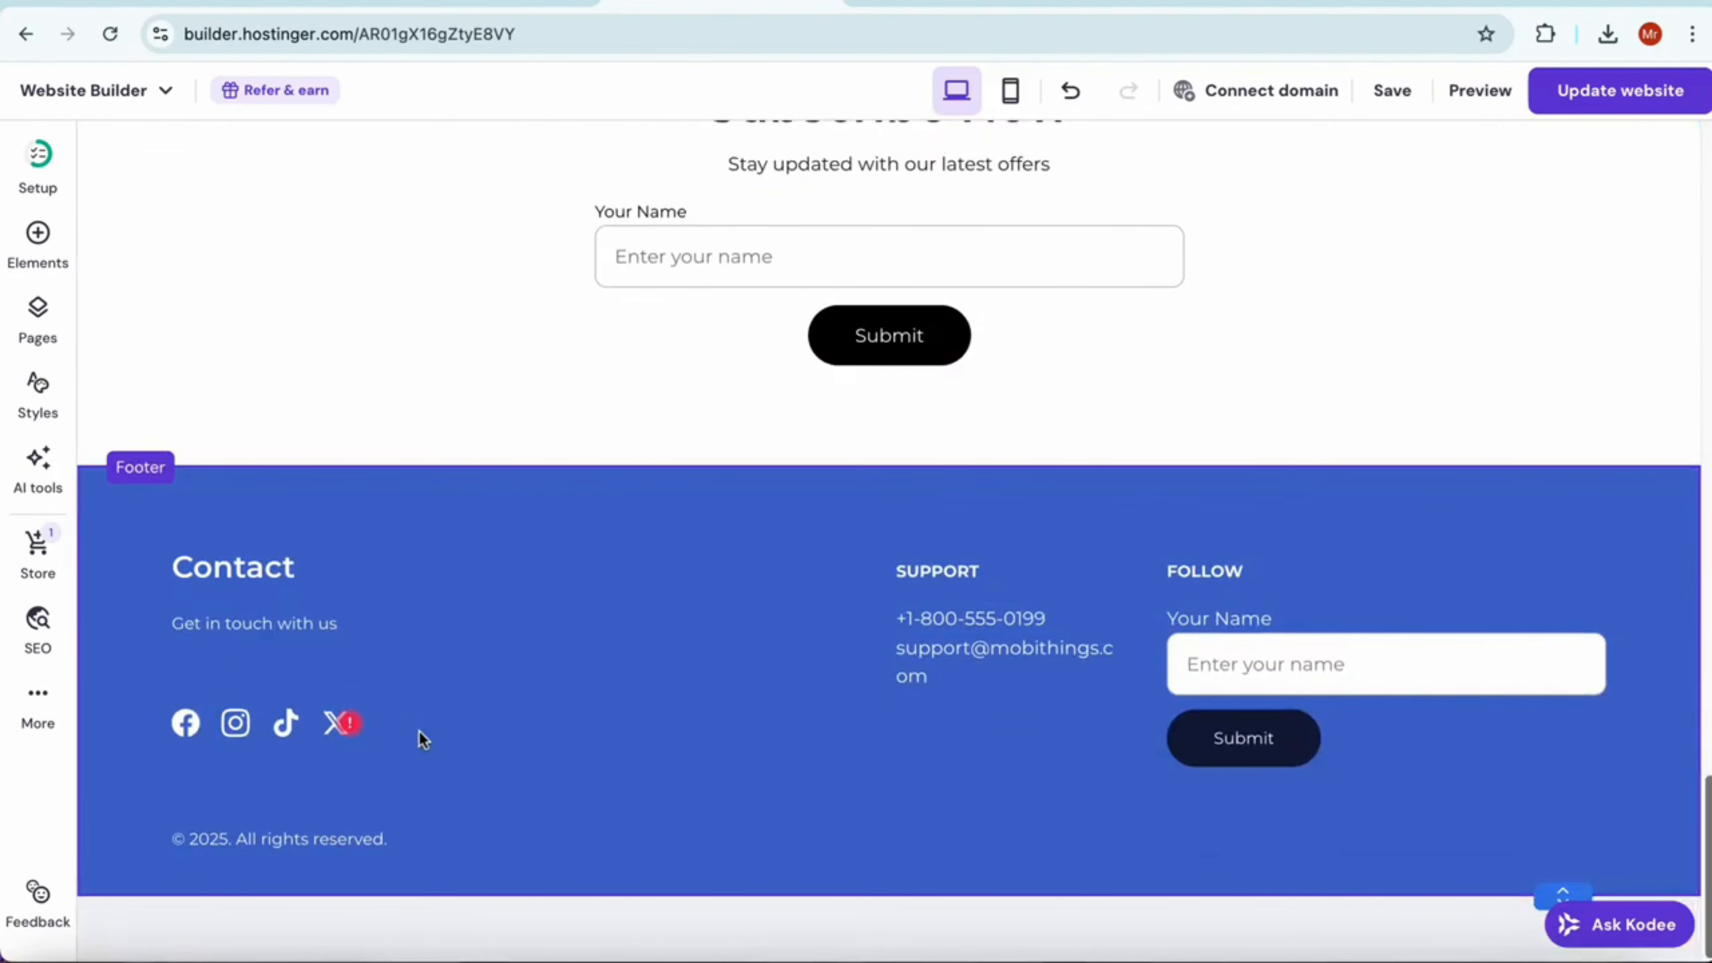
click(1000, 613)
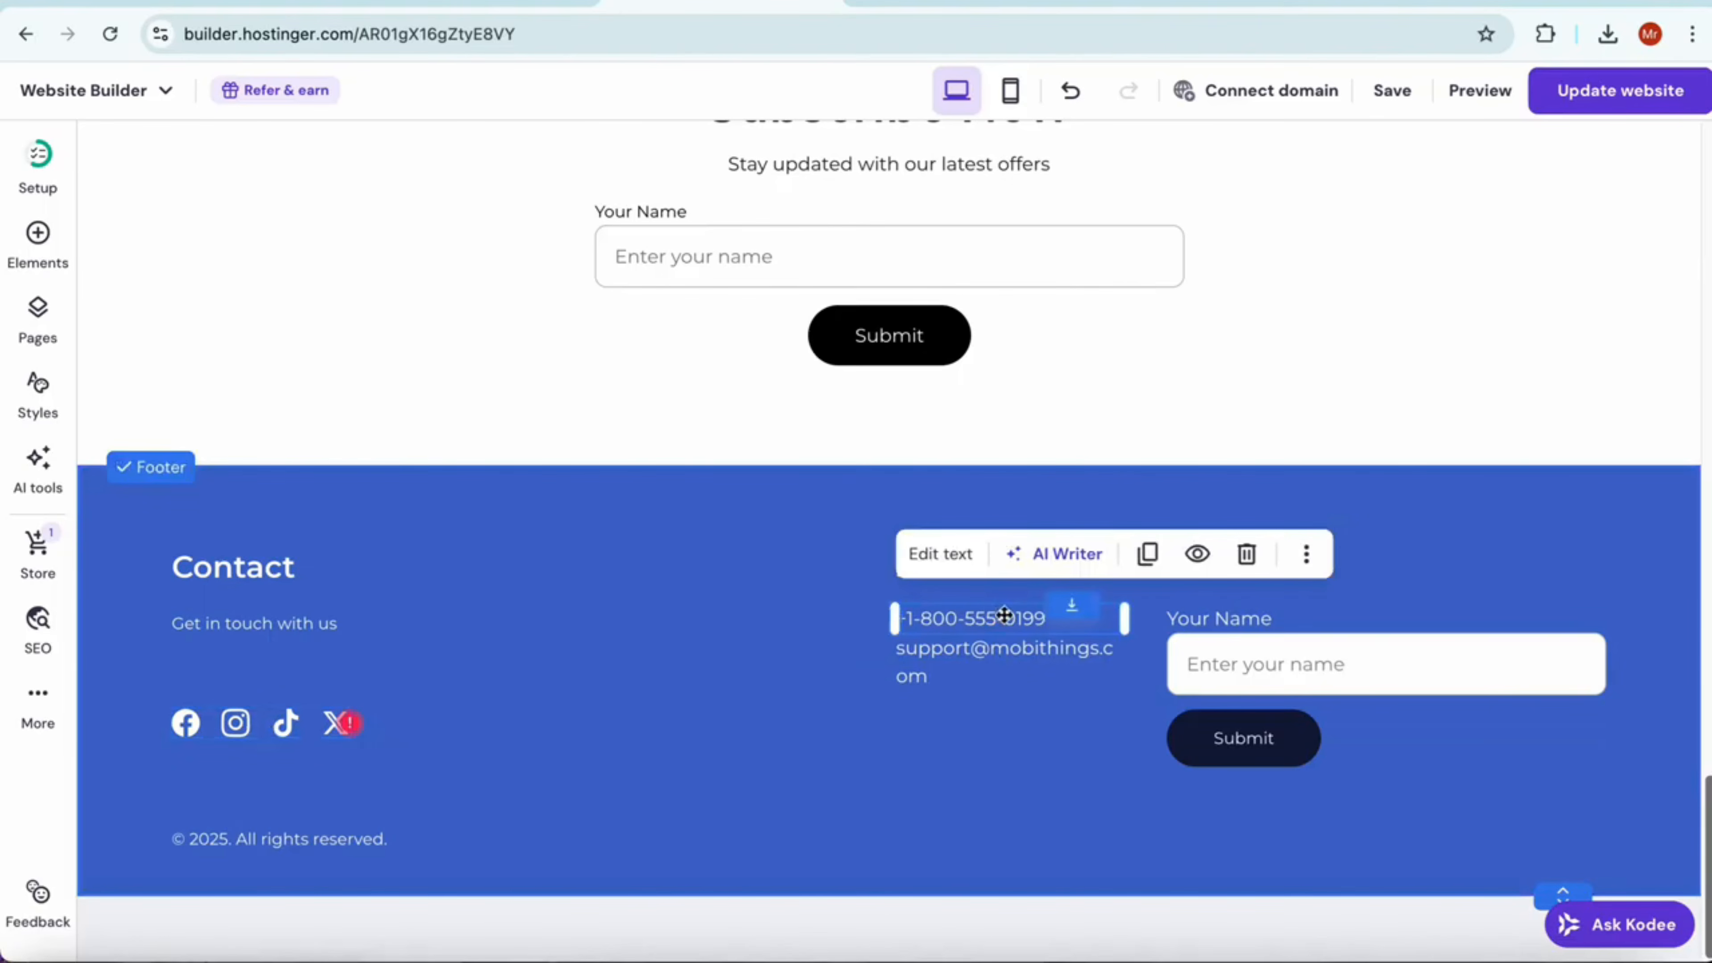
click(988, 651)
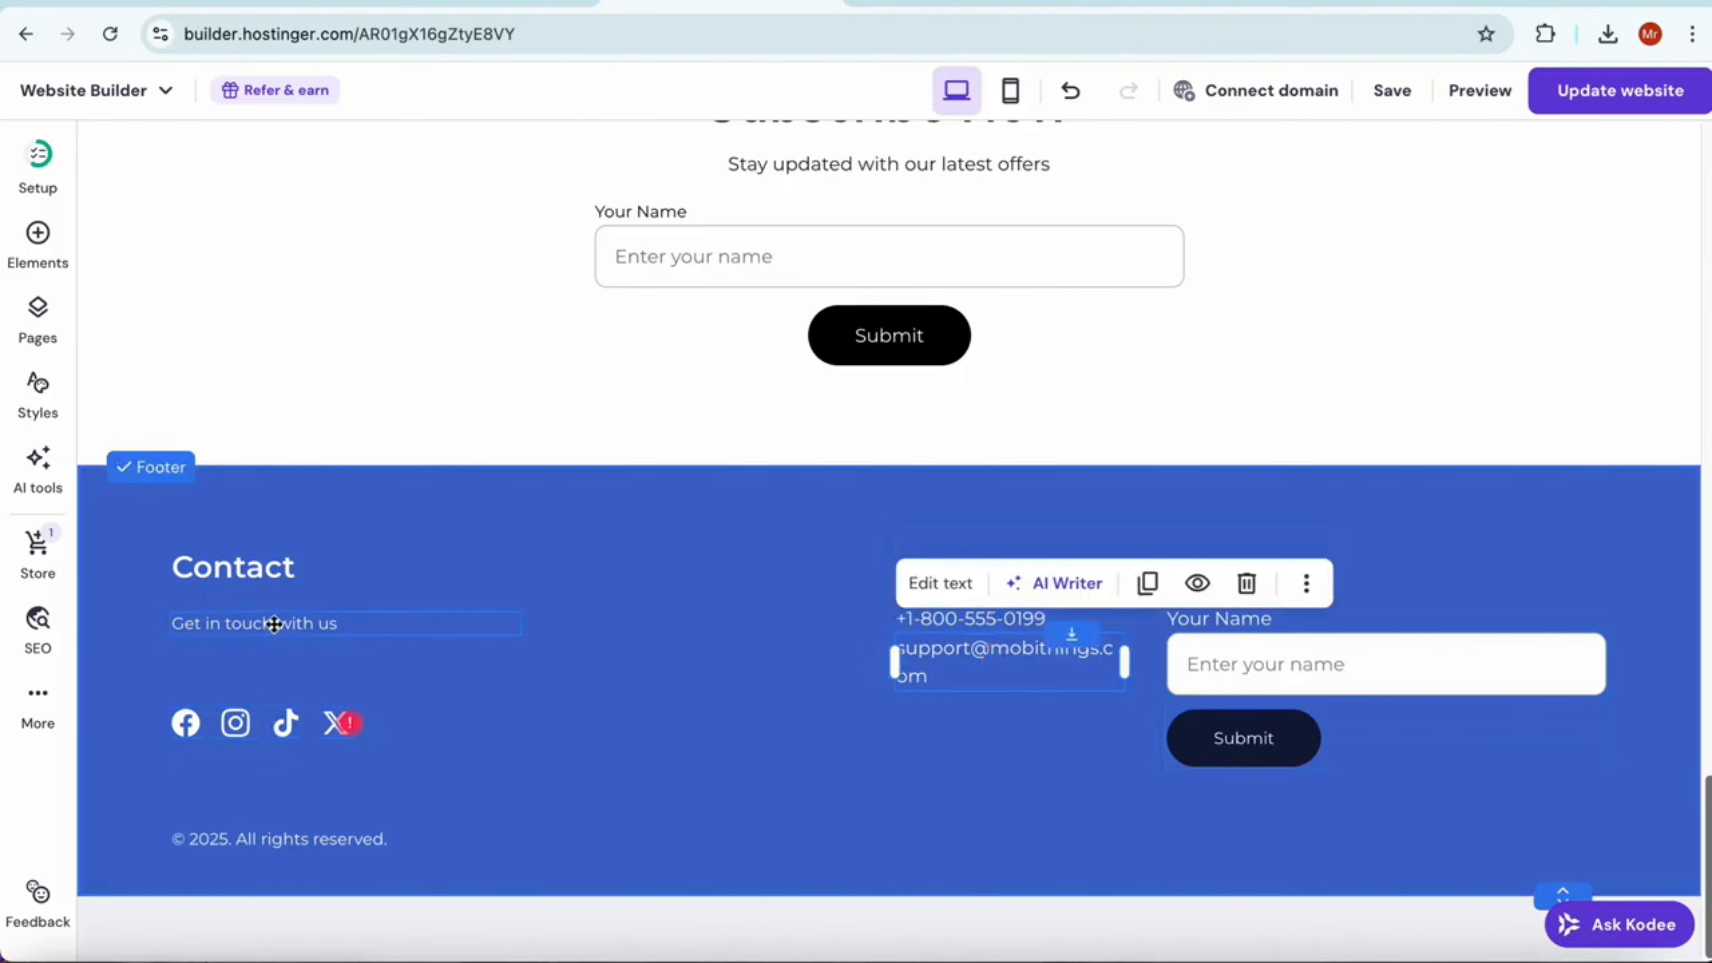
scroll(864, 474, up, 20)
scroll(833, 507, up, 10)
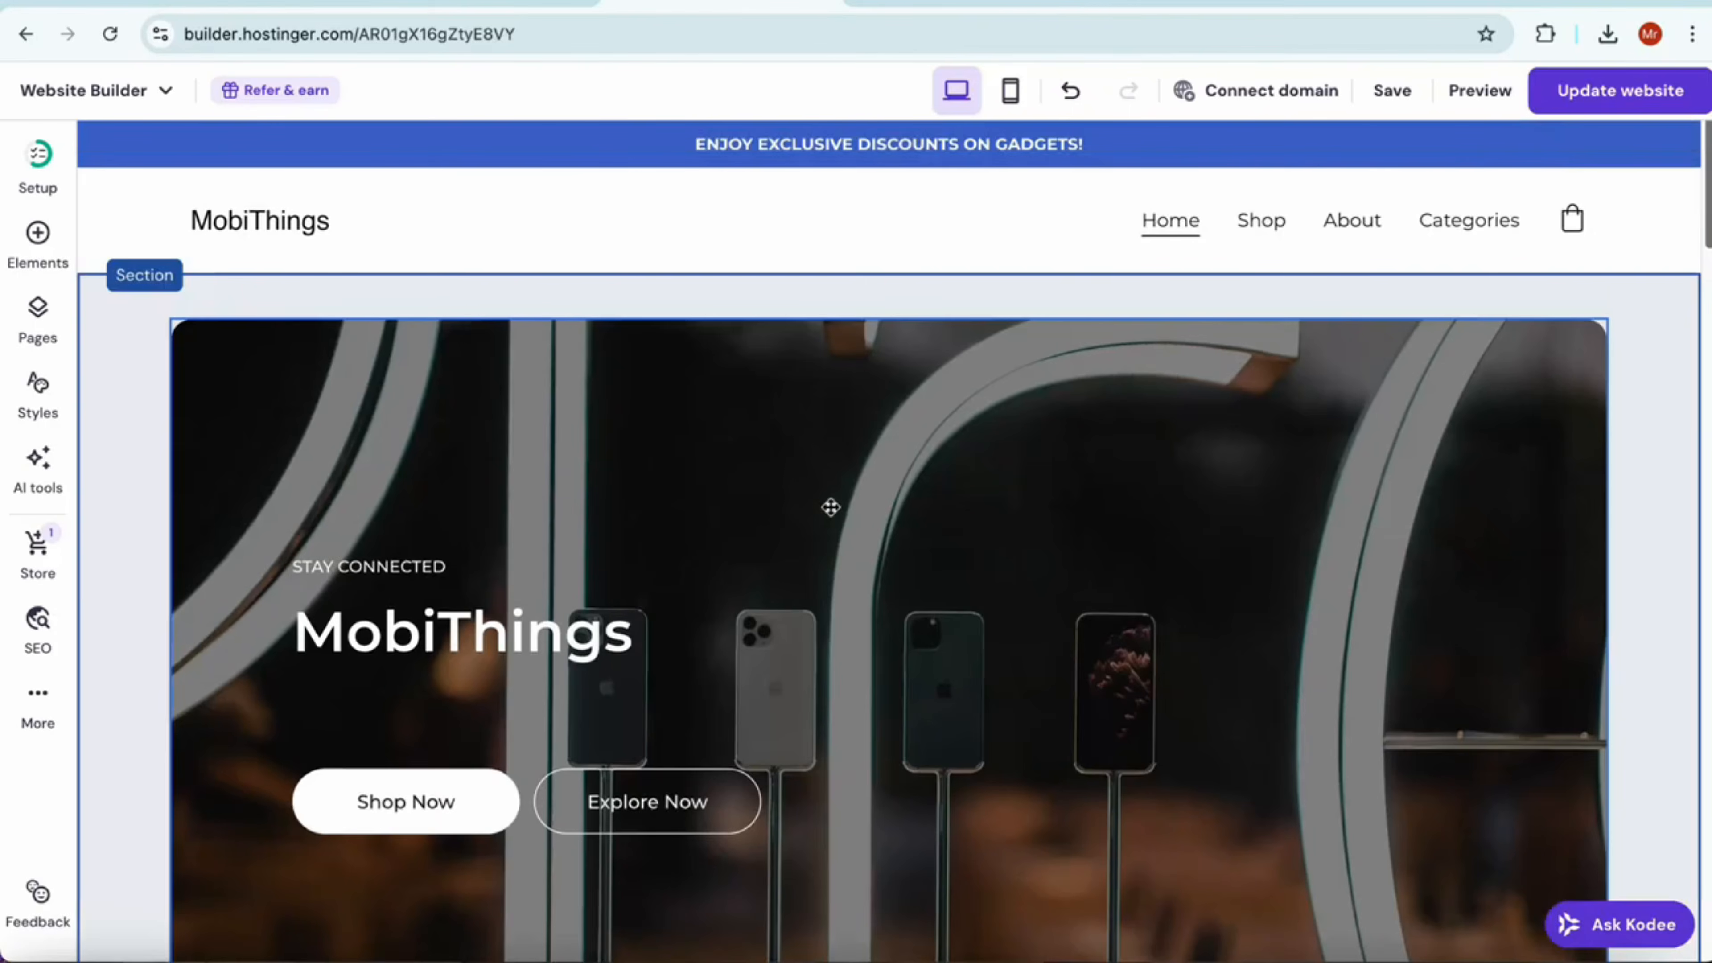
Open the Shop page in the editor and look through its product listing and Reviews section
click(1261, 219)
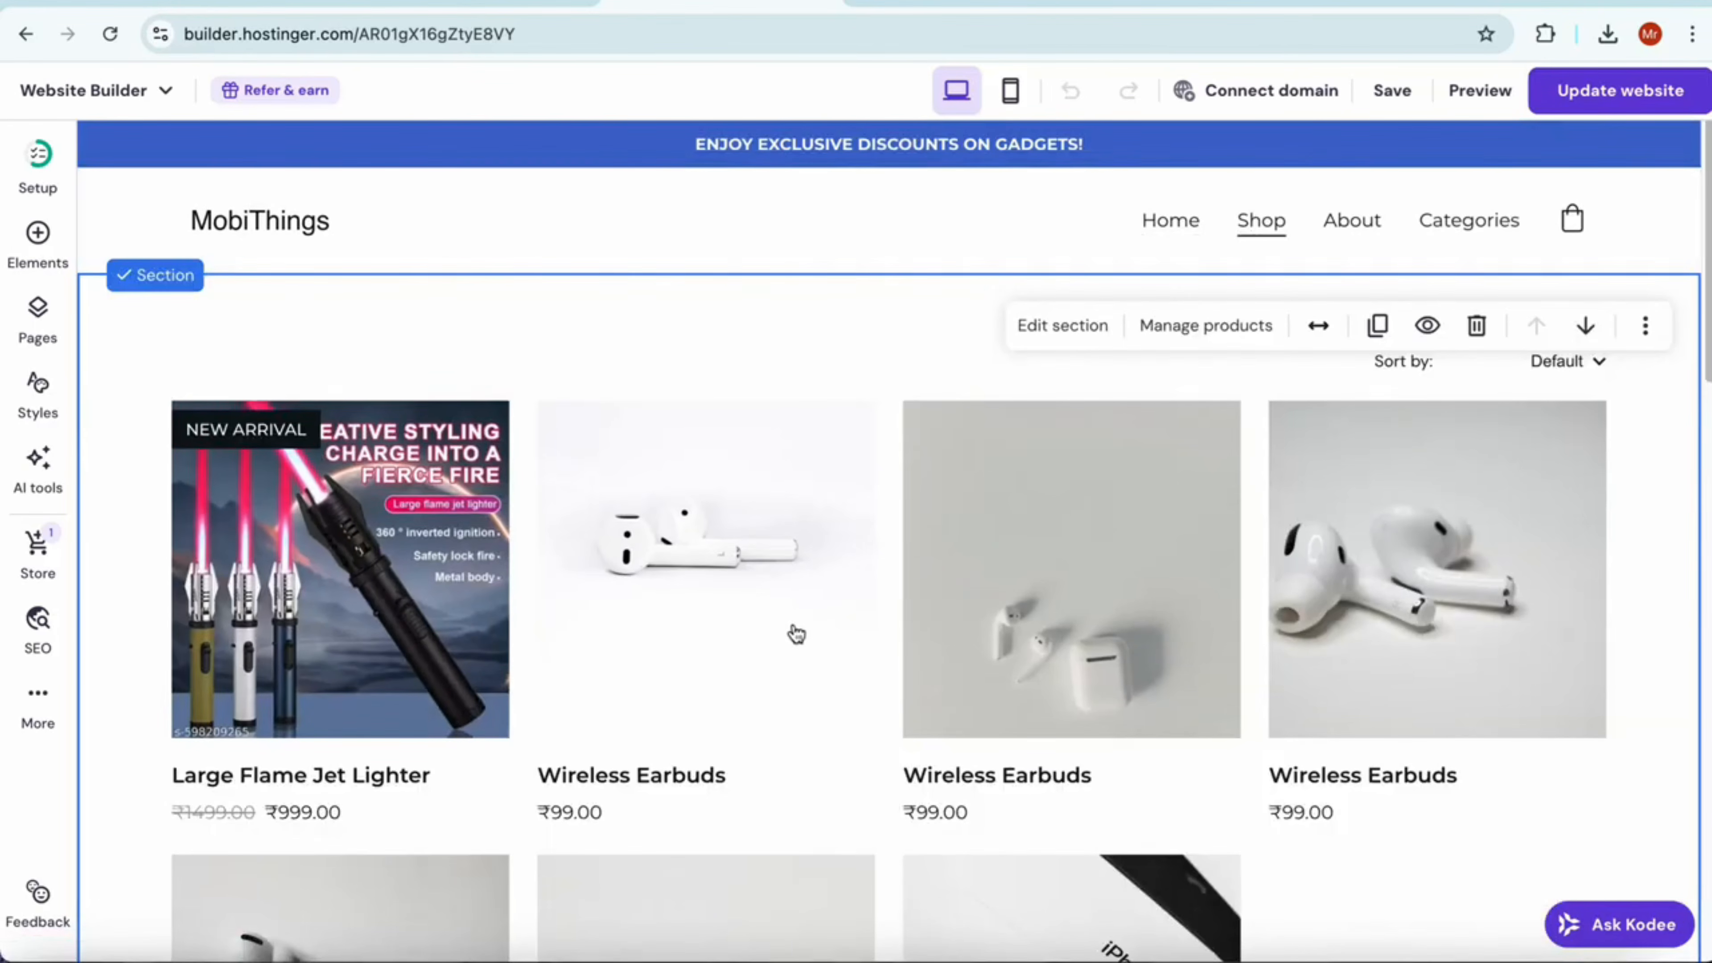
scroll(795, 634, down, 15)
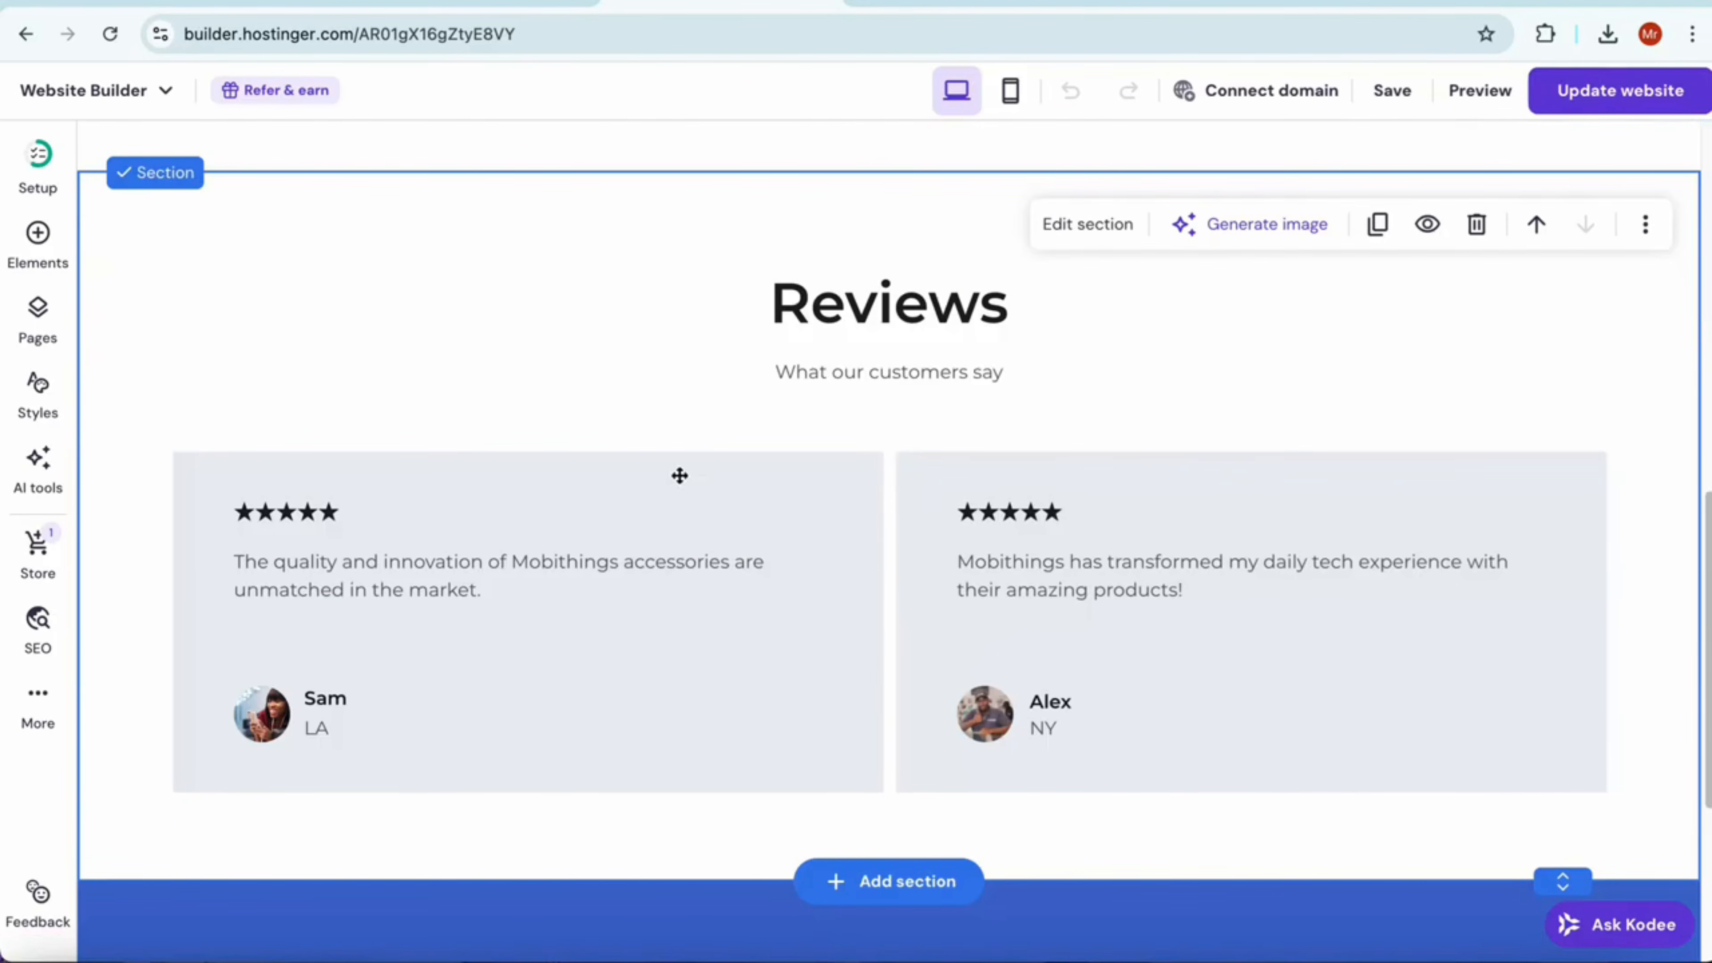
scroll(458, 556, down, 1)
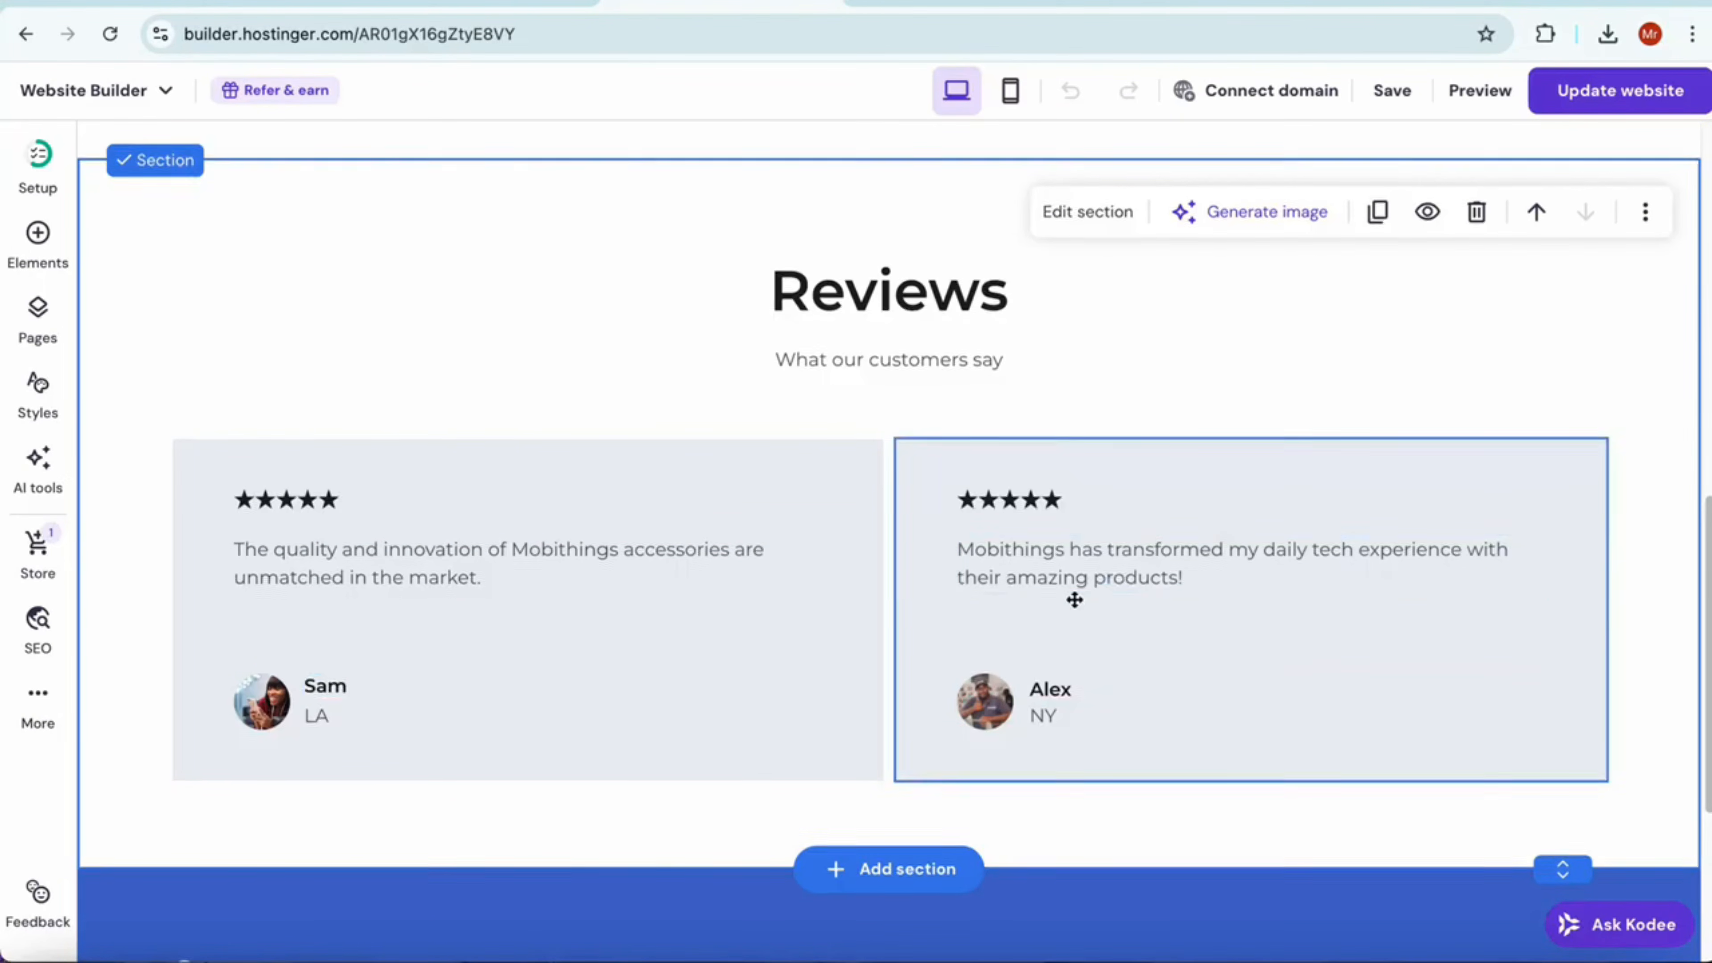
scroll(1079, 603, down, 3)
scroll(1096, 631, up, 3)
scroll(1071, 653, down, 1)
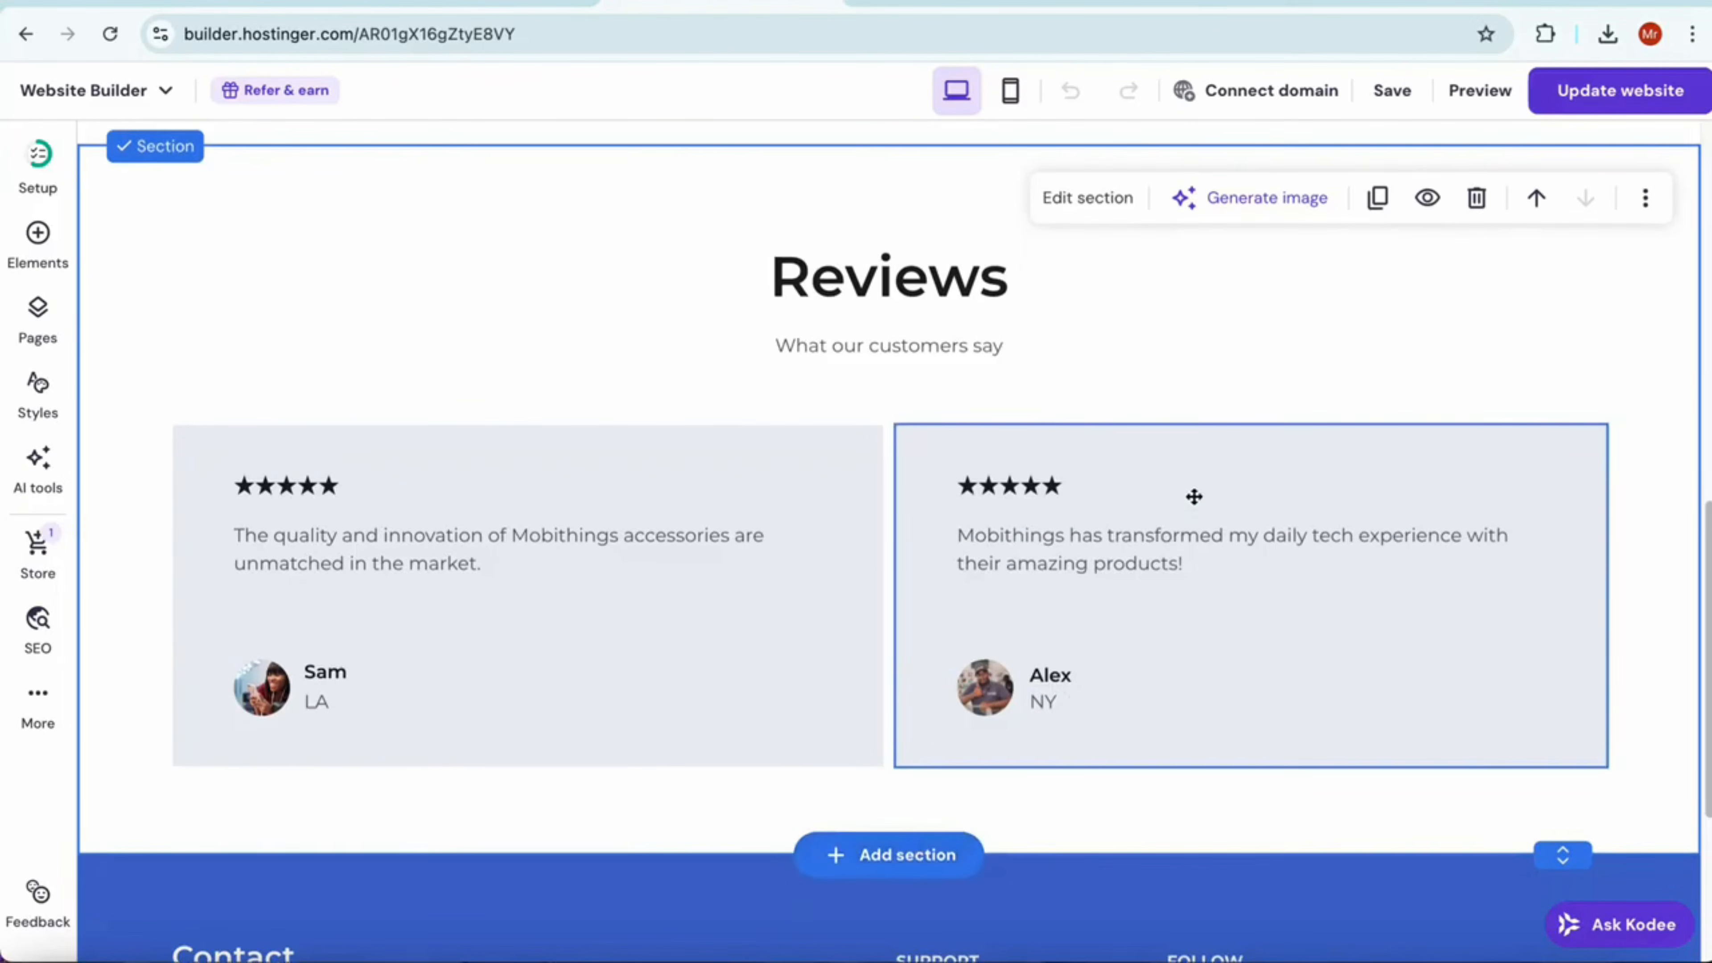
scroll(1213, 485, up, 15)
Open the About page and examine its About Mobithings and Our Vision sections
click(1344, 218)
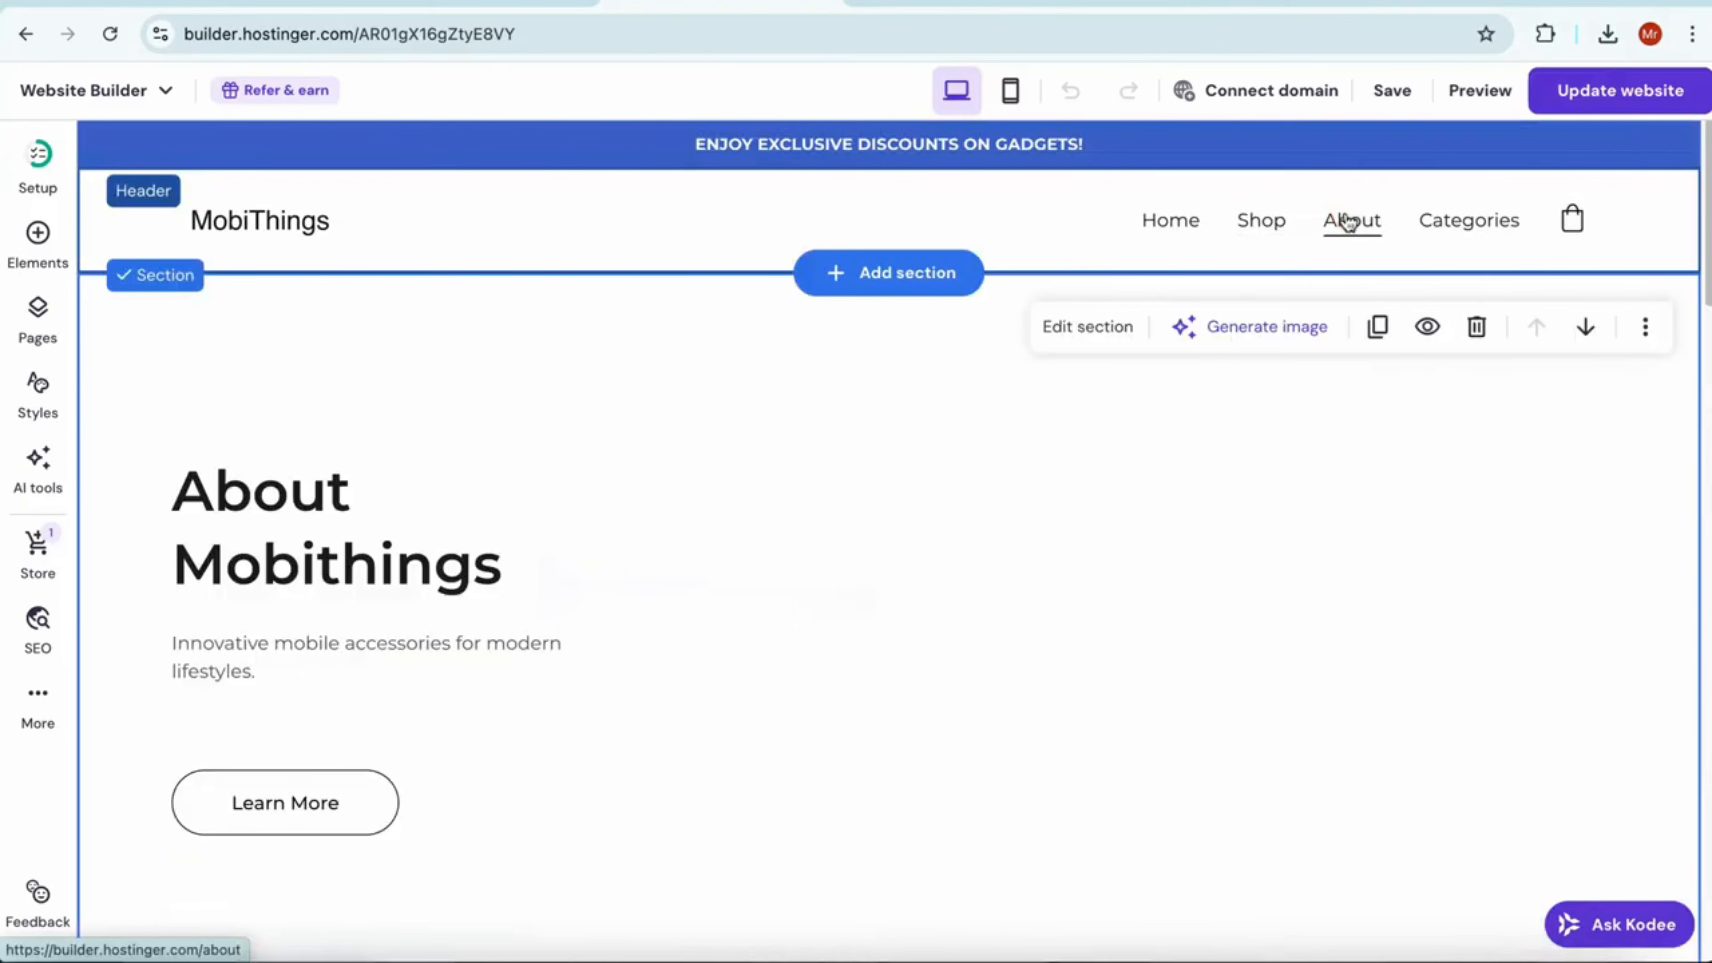
scroll(735, 553, down, 3)
scroll(680, 559, down, 1)
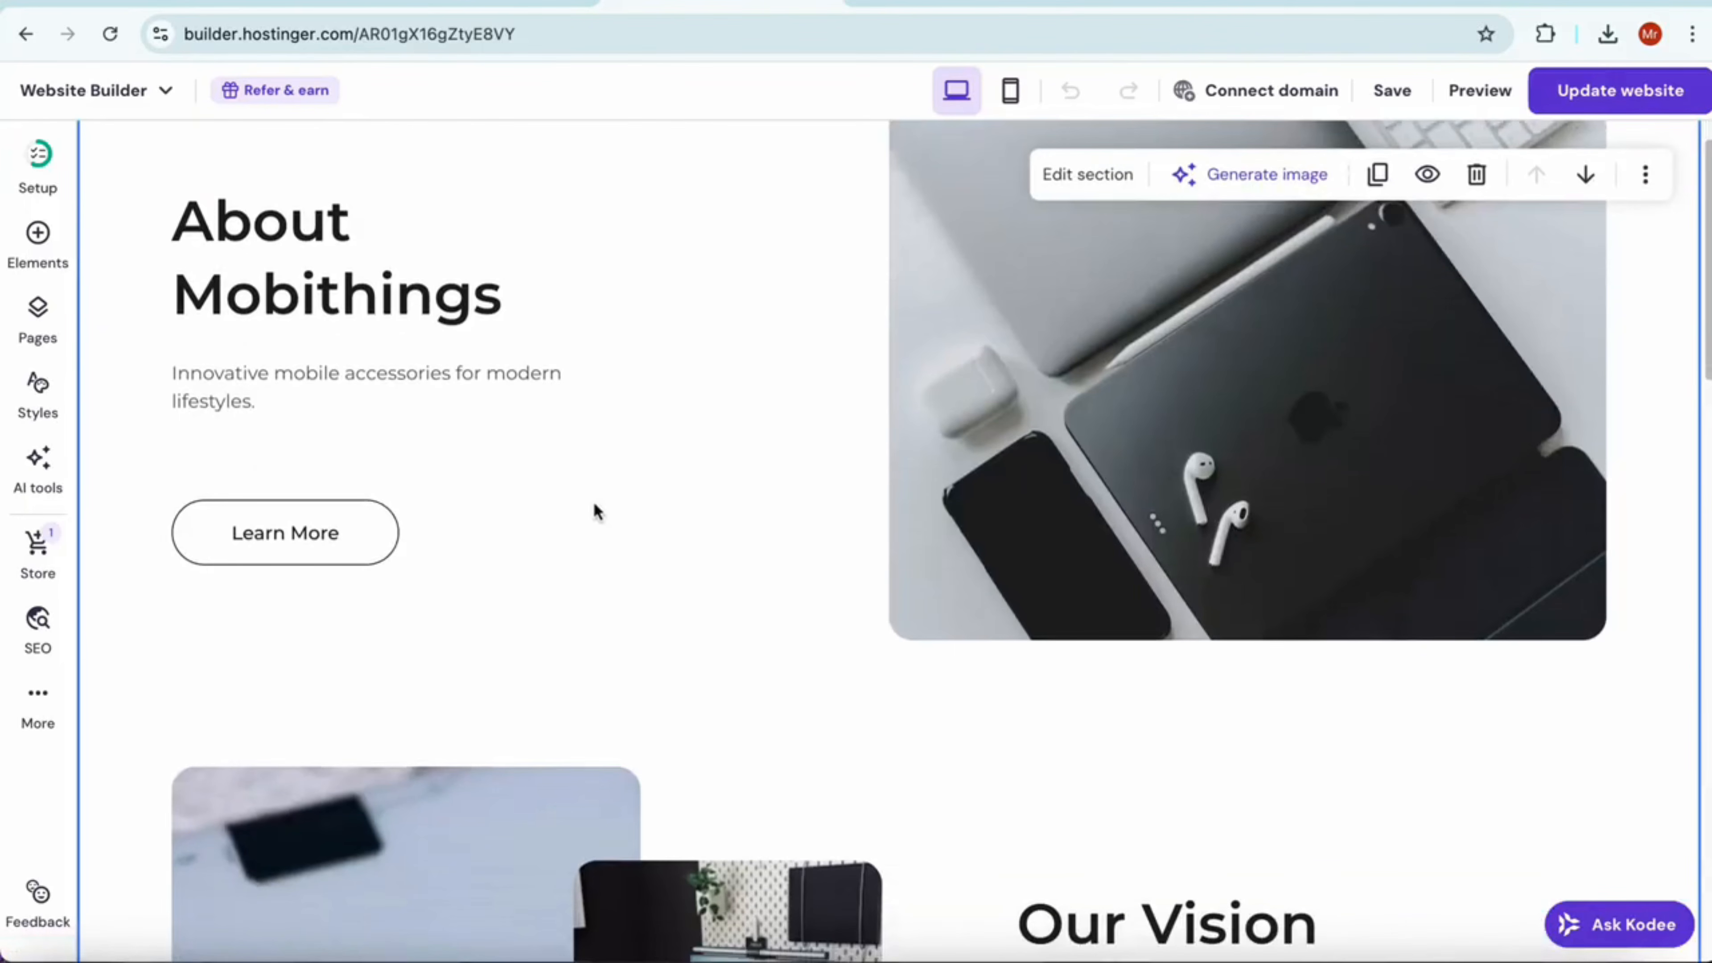
scroll(596, 512, down, 10)
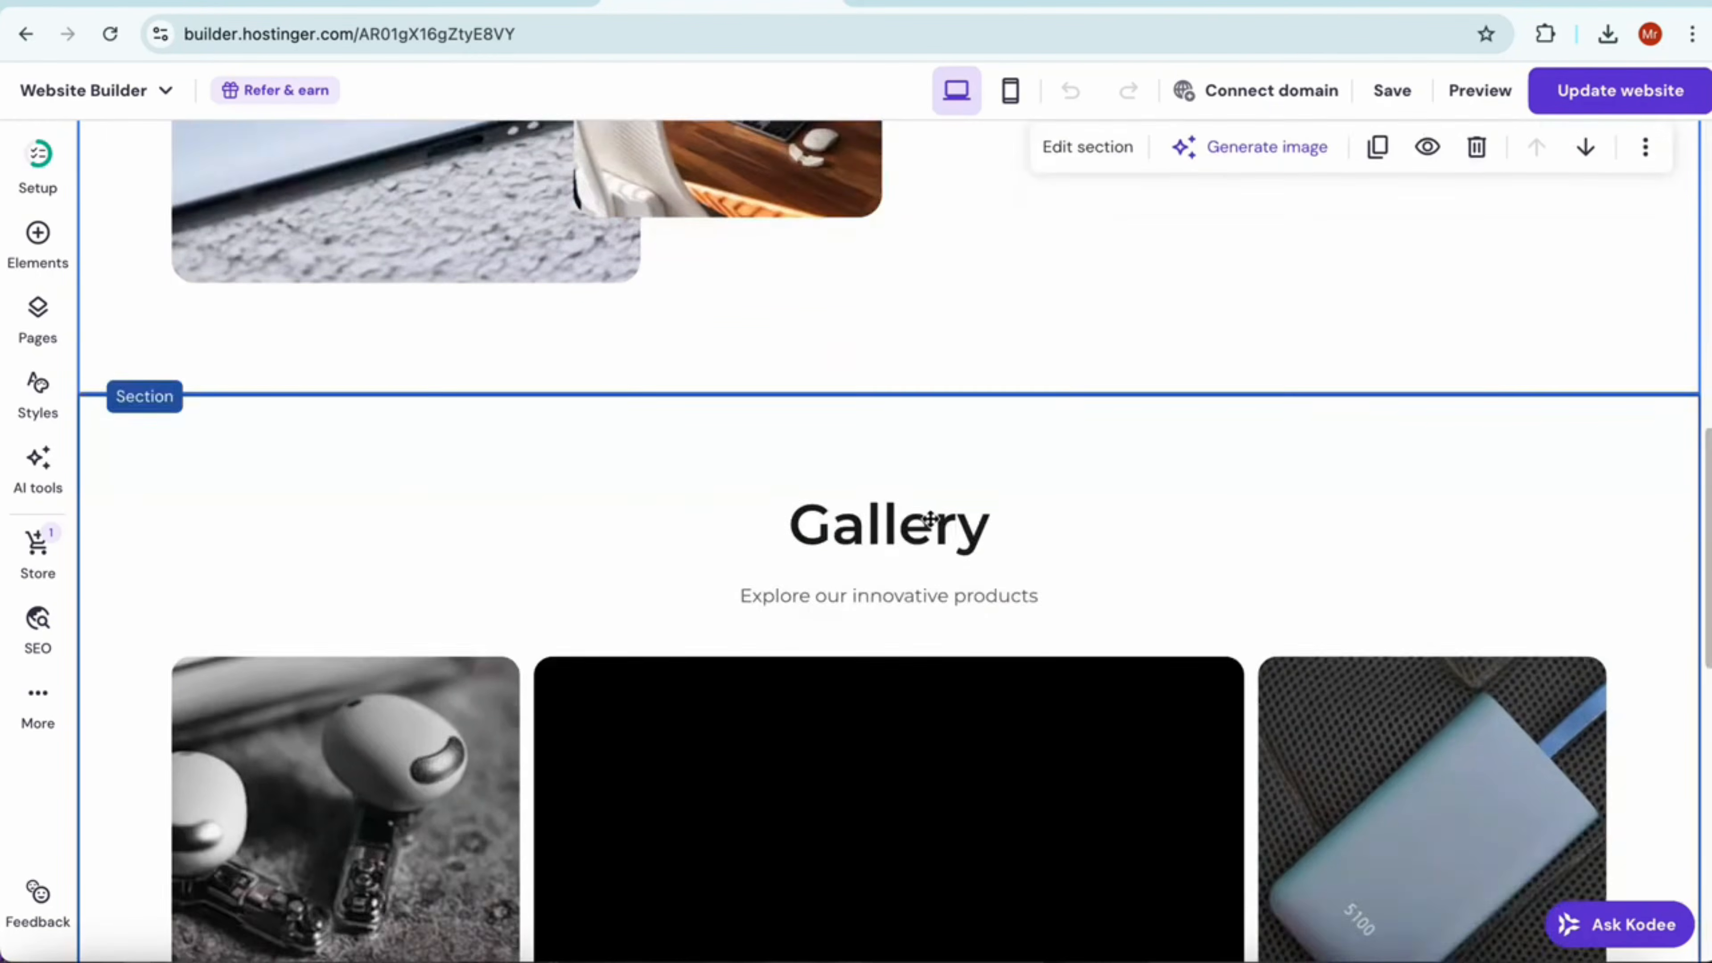
scroll(930, 519, down, 5)
scroll(1078, 405, up, 20)
Open the Categories page and review its category tiles and Services section
click(1465, 218)
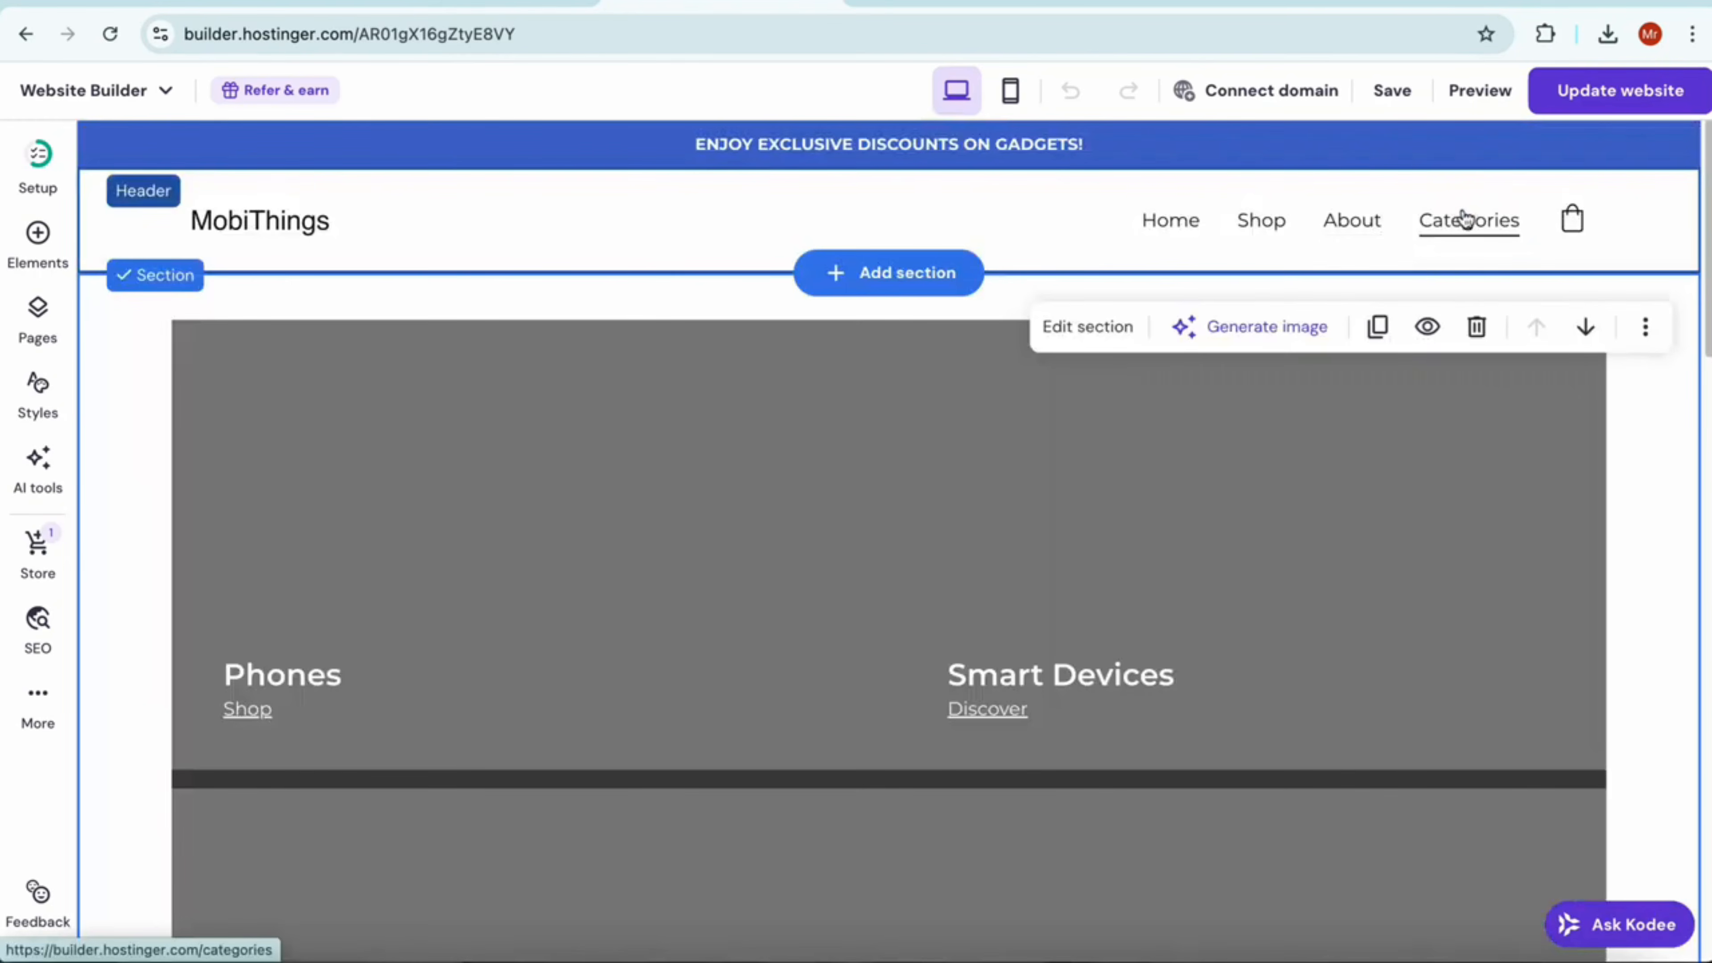
scroll(938, 704, down, 2)
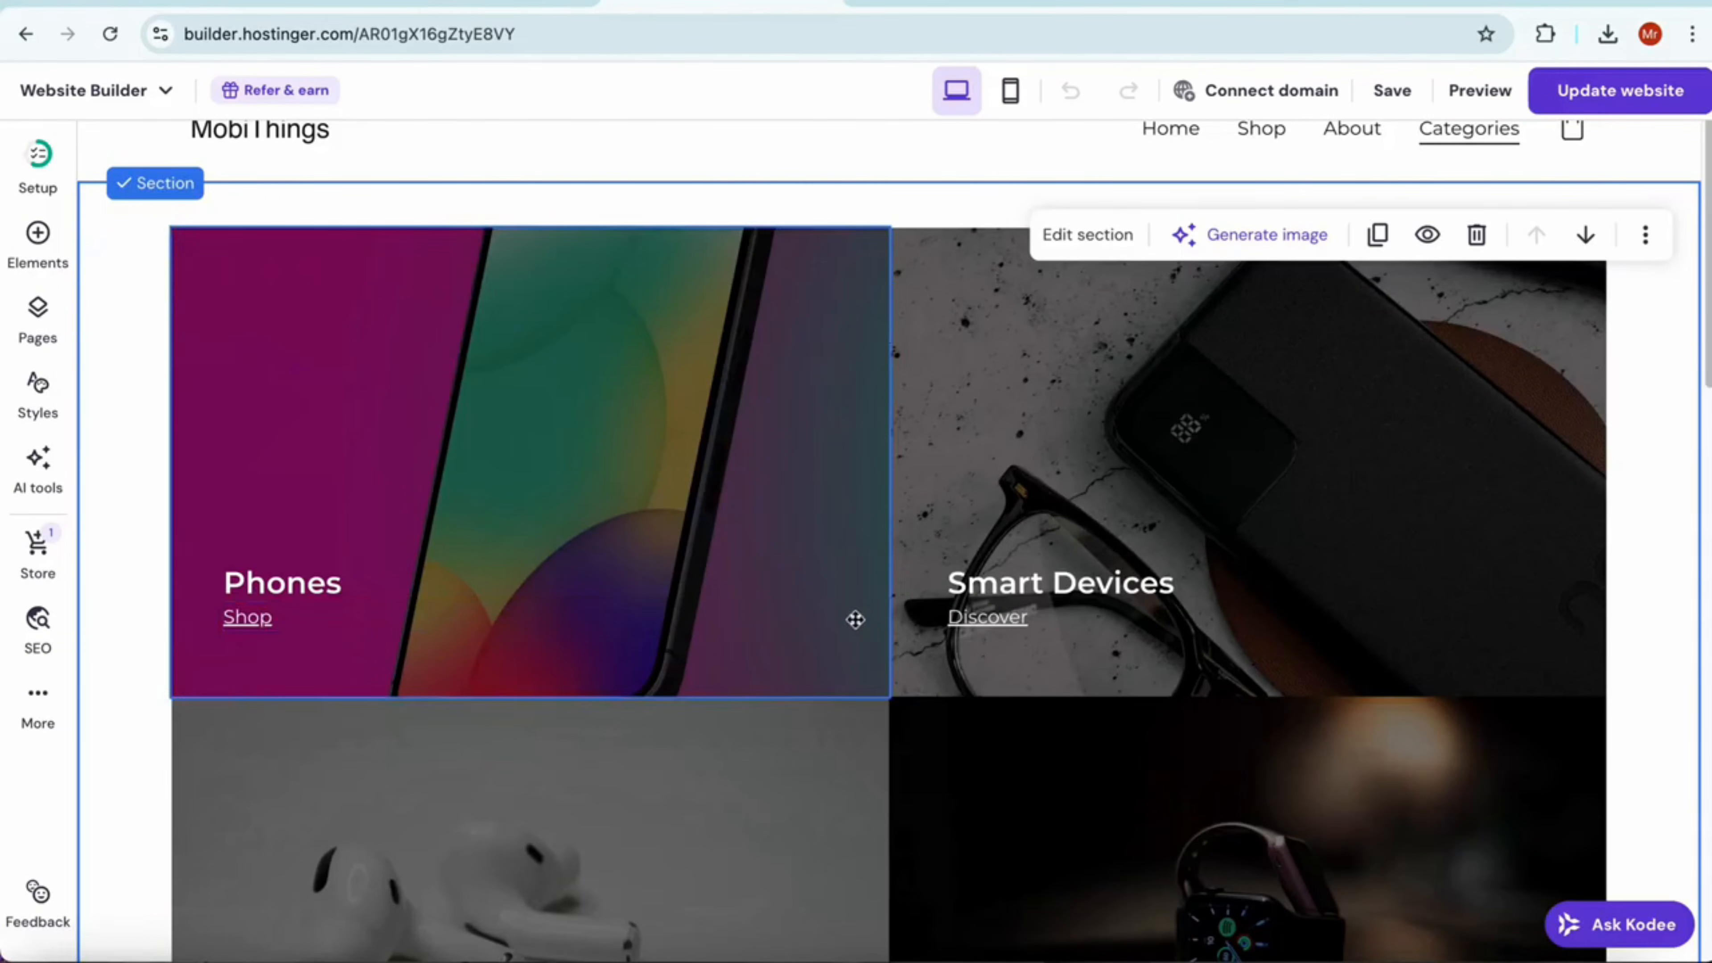
scroll(944, 640, down, 12)
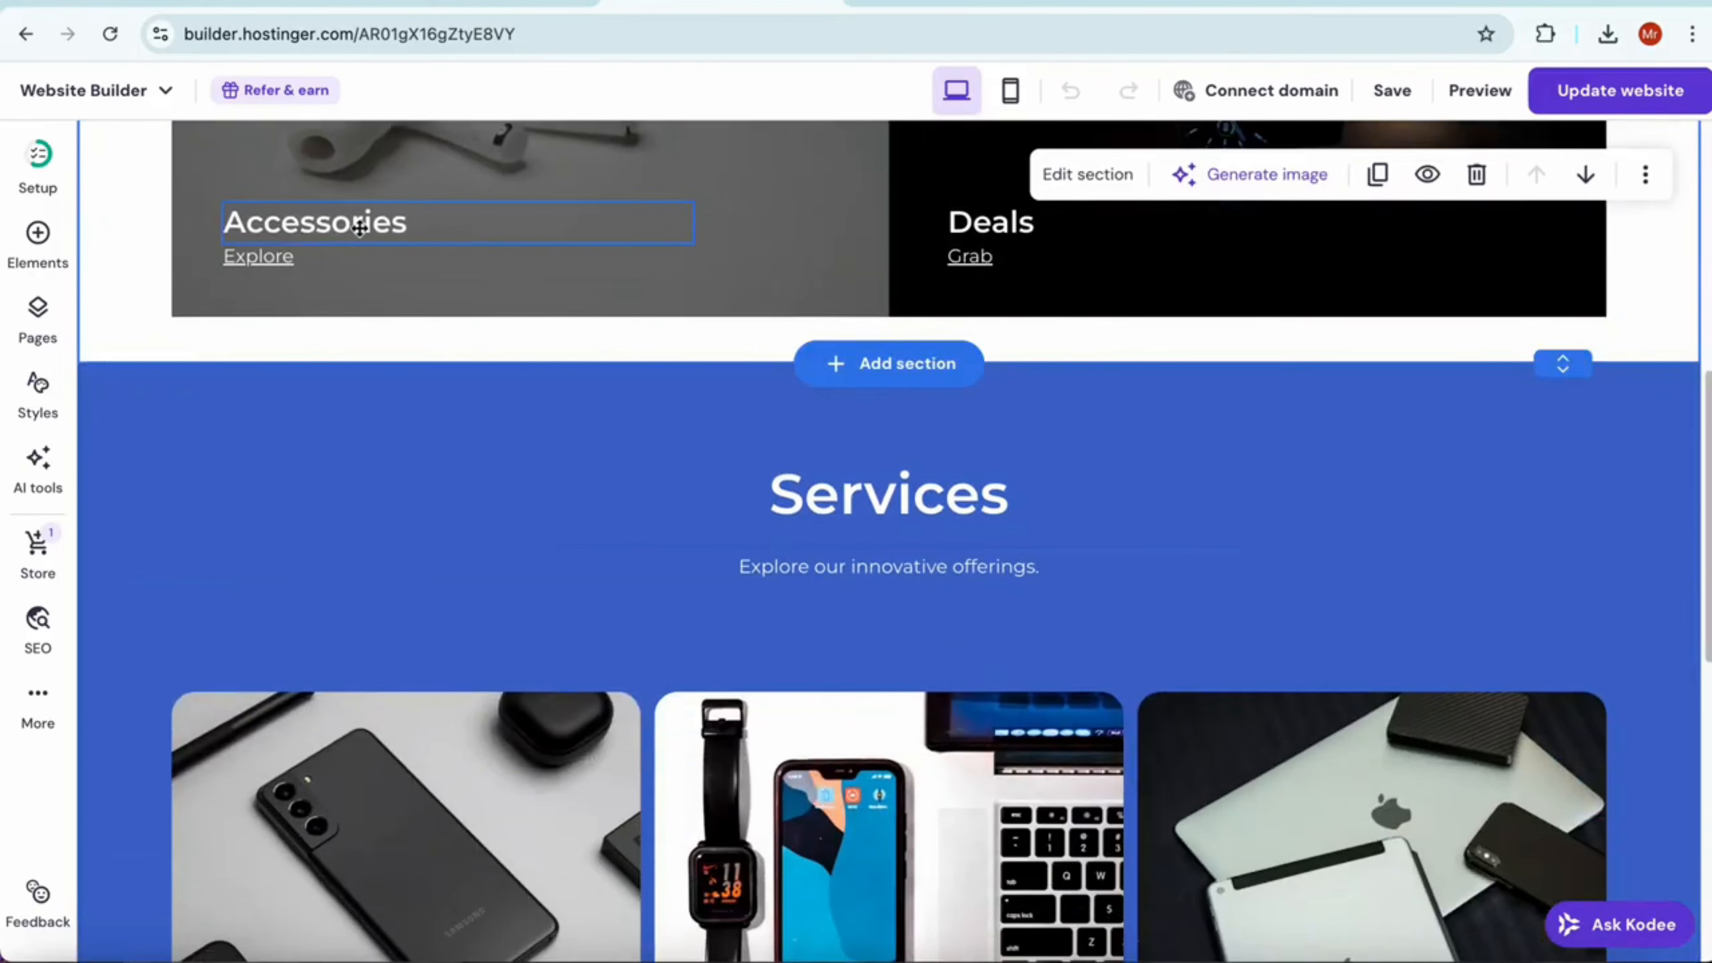
scroll(779, 587, up, 14)
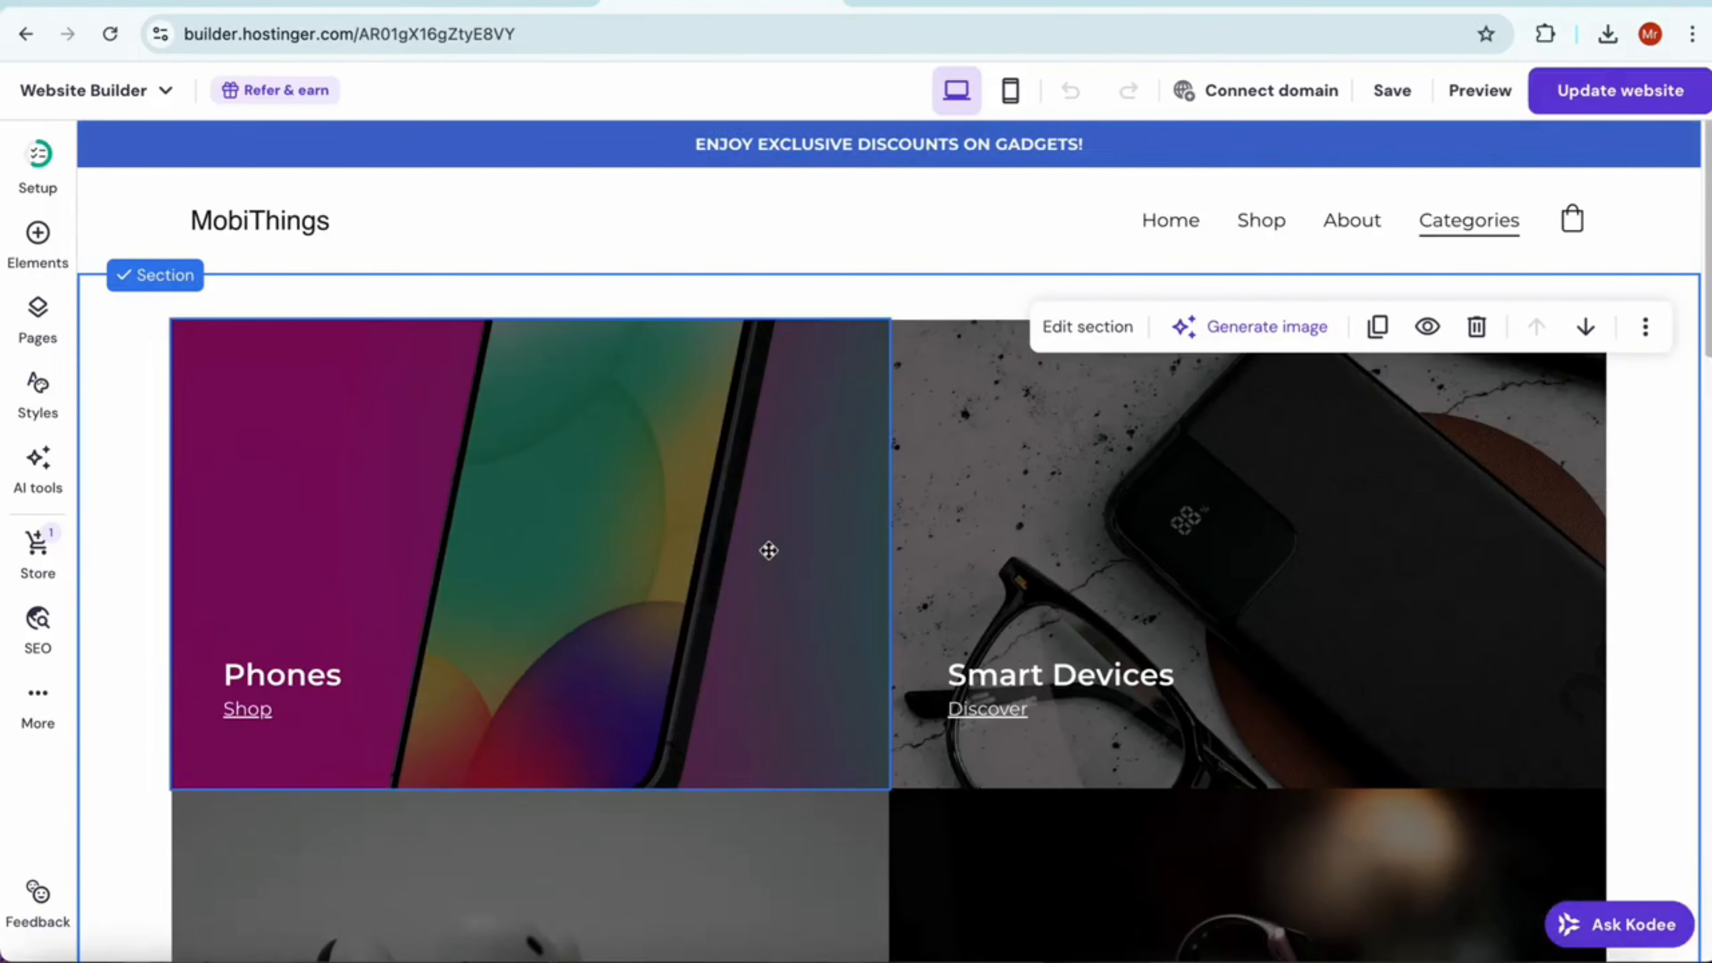
Publish the website changes and look over the home page of the live site
click(1652, 108)
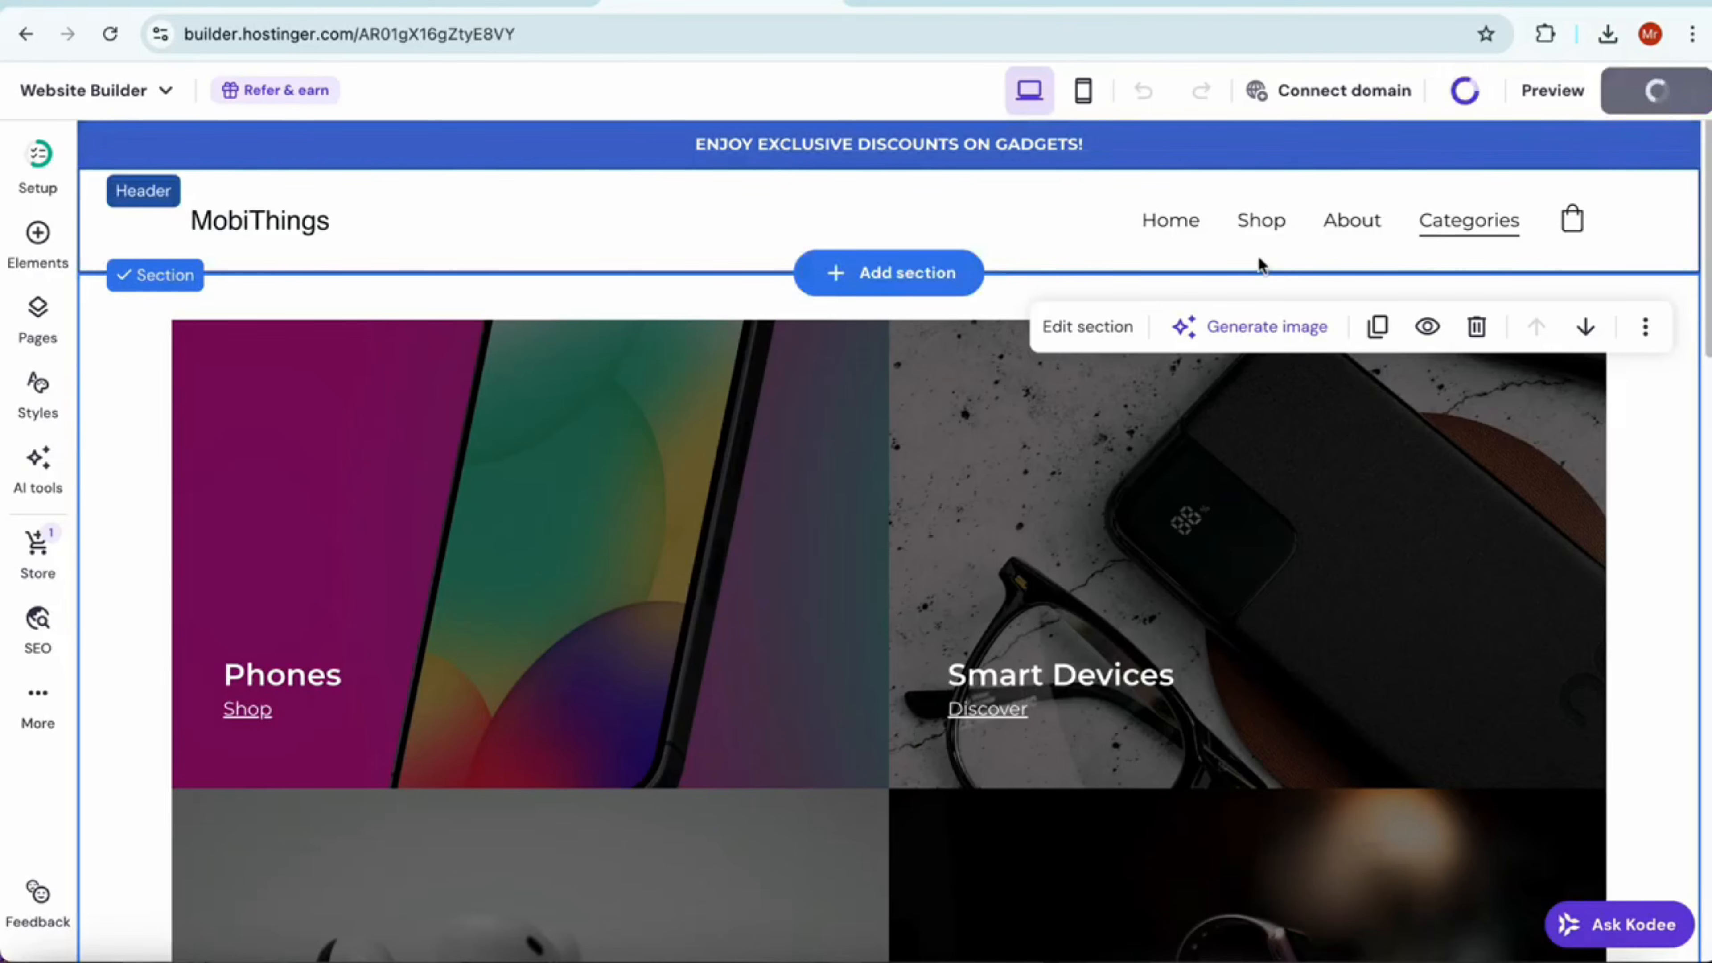
scroll(1006, 460, down, 8)
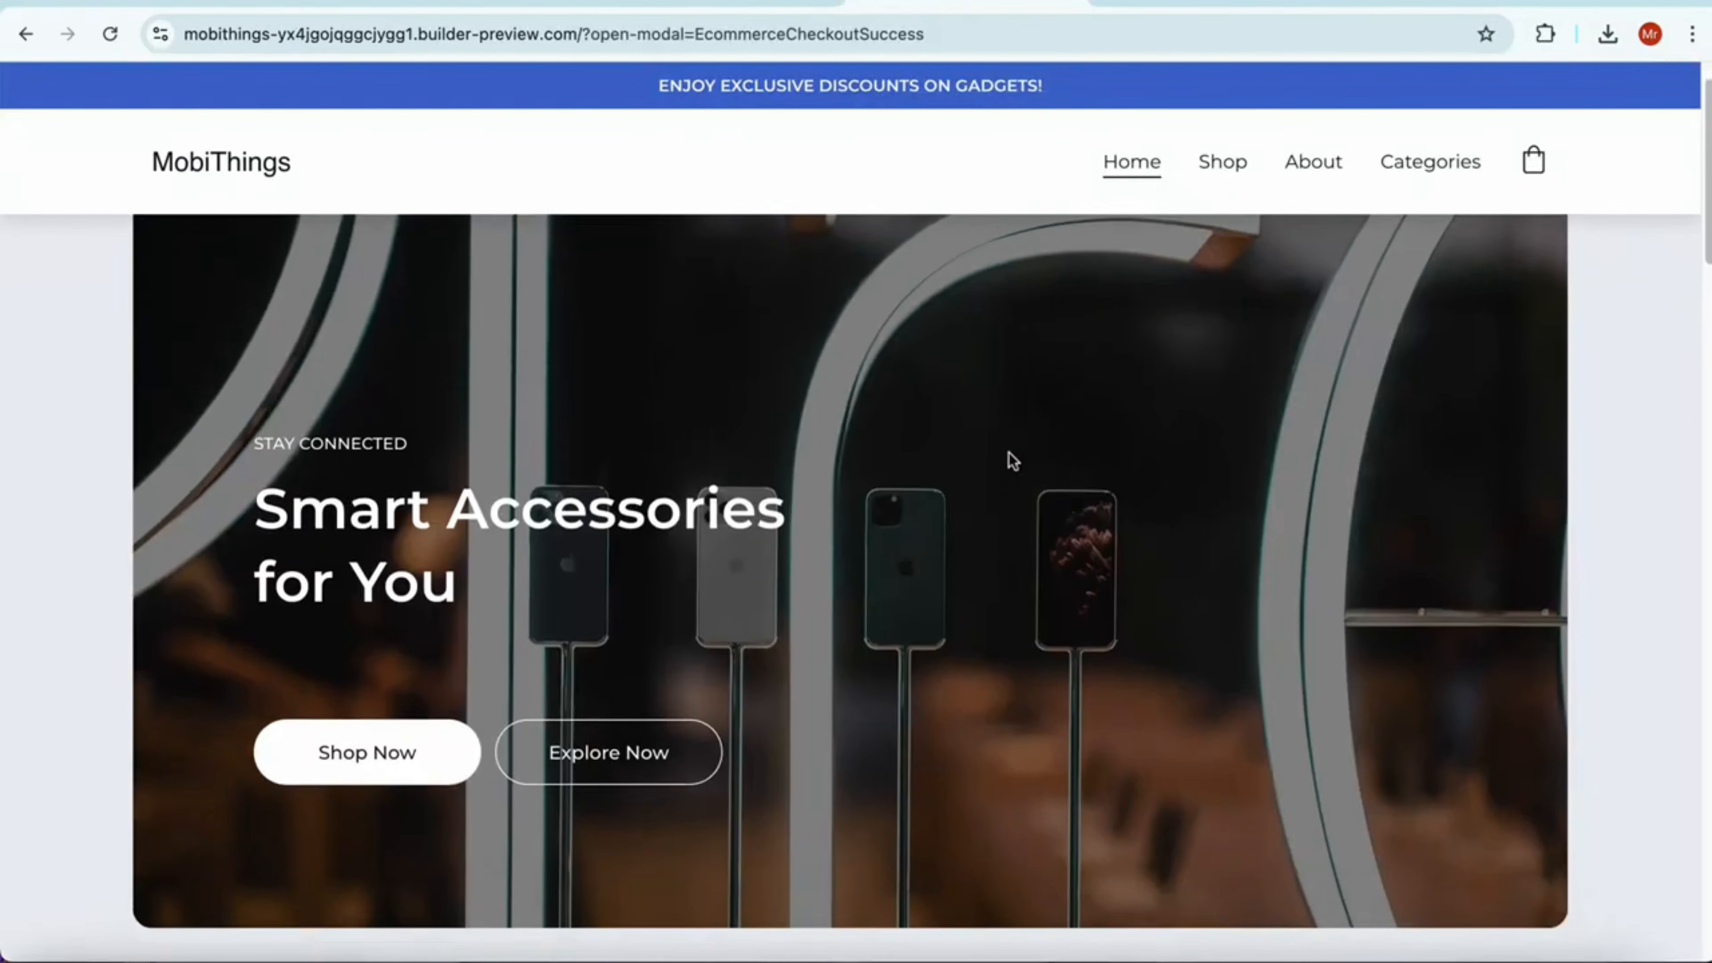
scroll(1011, 466, down, 10)
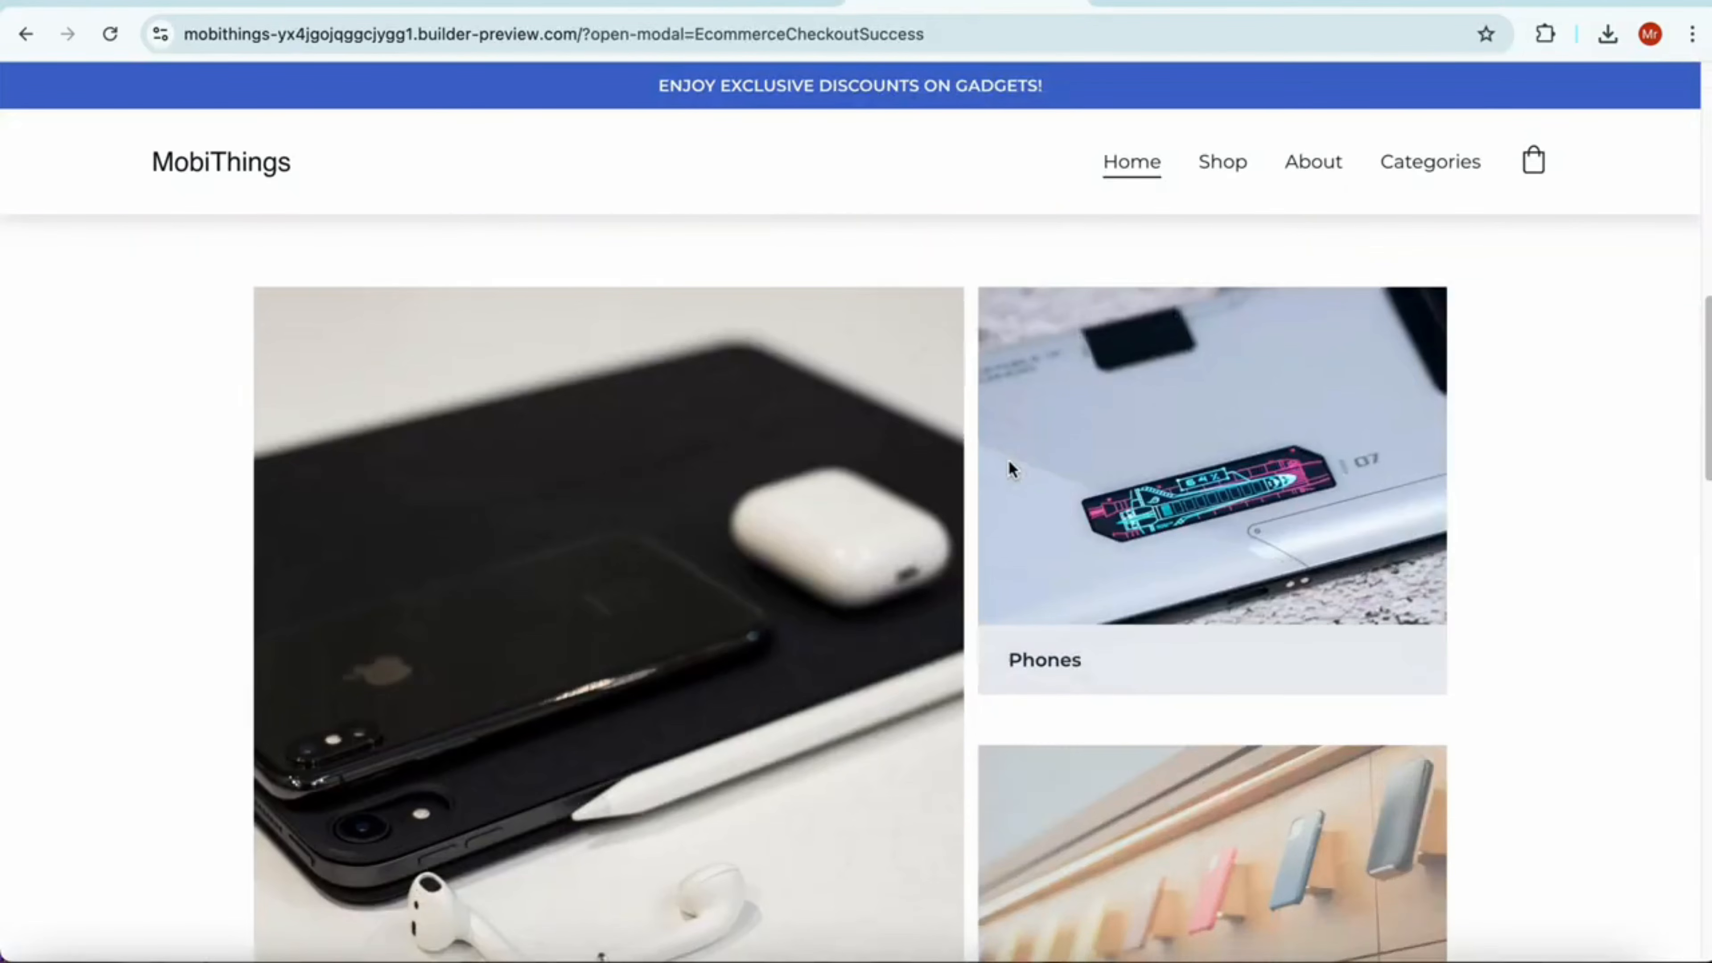
scroll(1009, 467, down, 10)
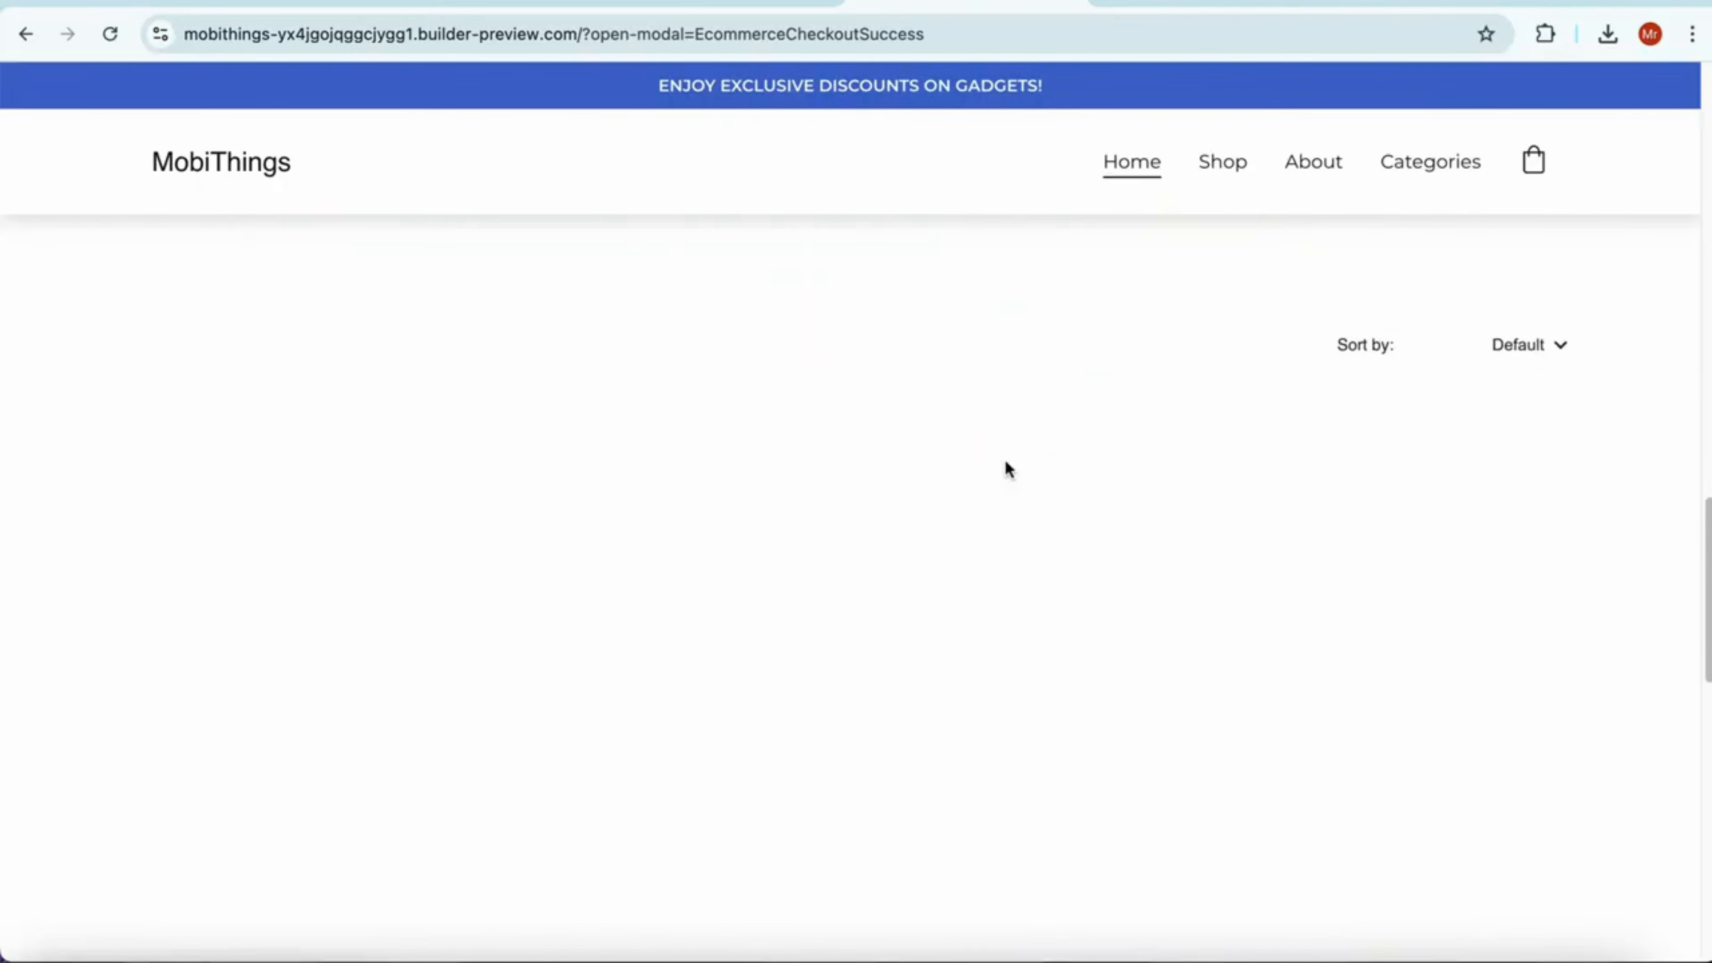